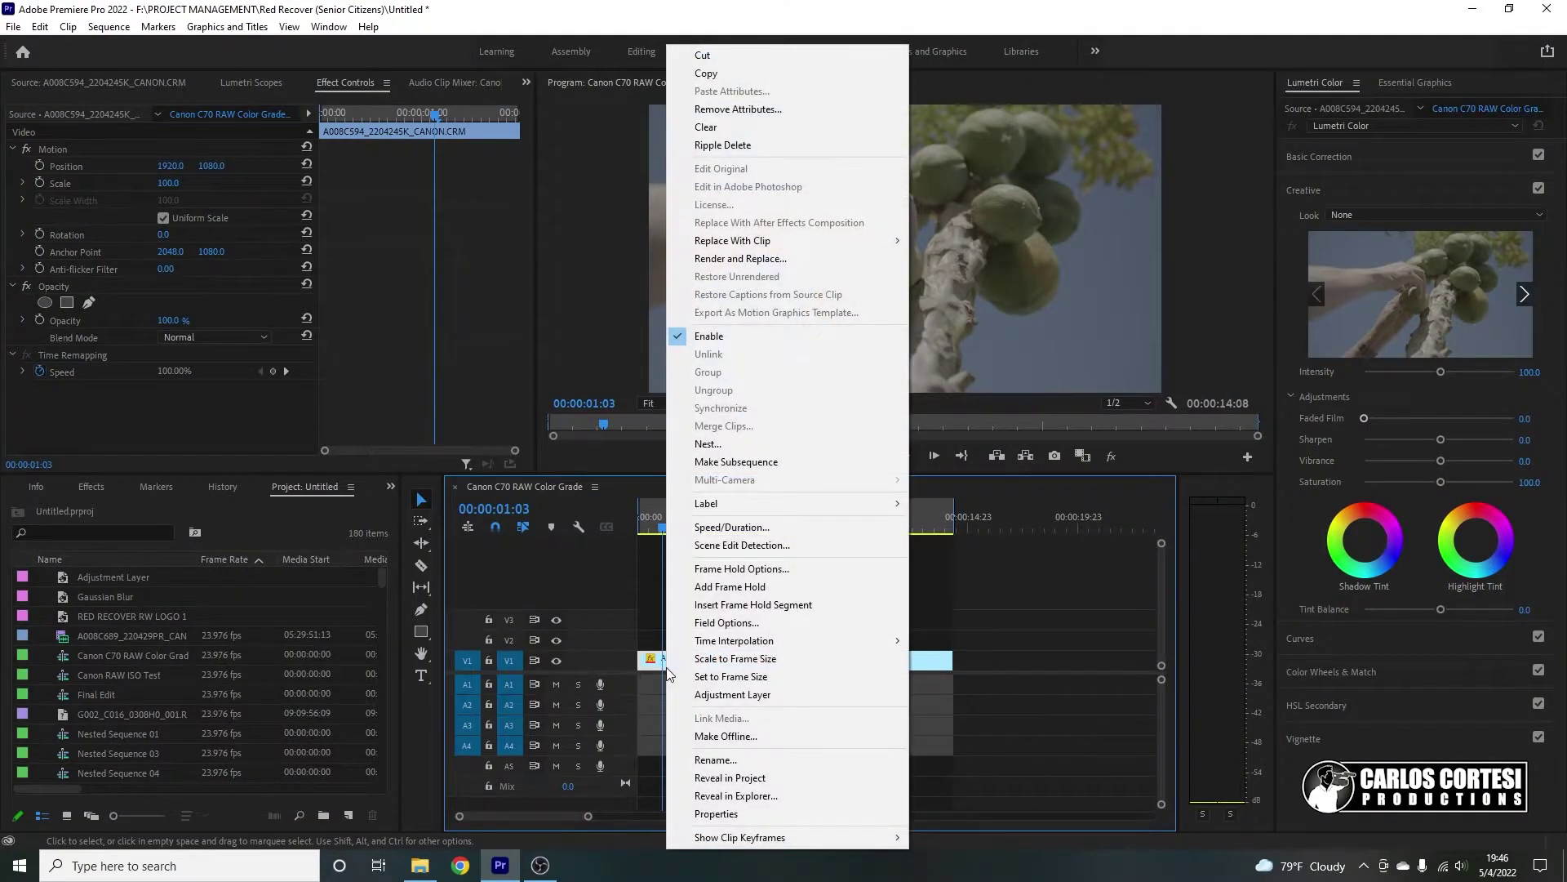
Step: Review the clip's properties, highlighting its details, then close the properties window
left_click(727, 814)
left_click_drag(133, 174, 183, 222)
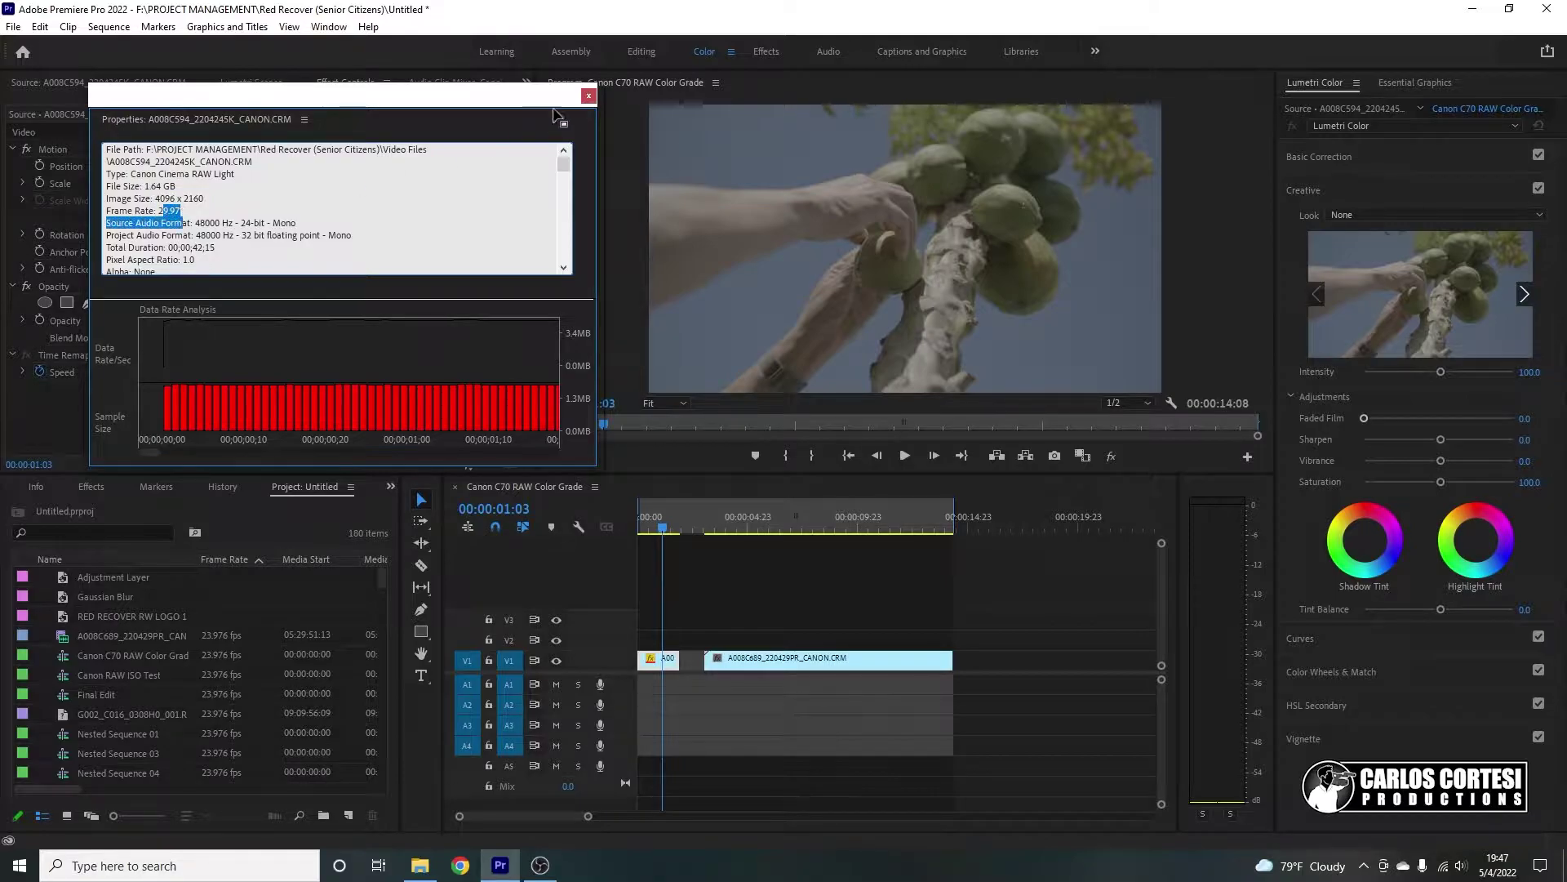
left_click(588, 96)
Step: Check the V1 clip's Speed/Duration settings and close them without changes
left_click(663, 668)
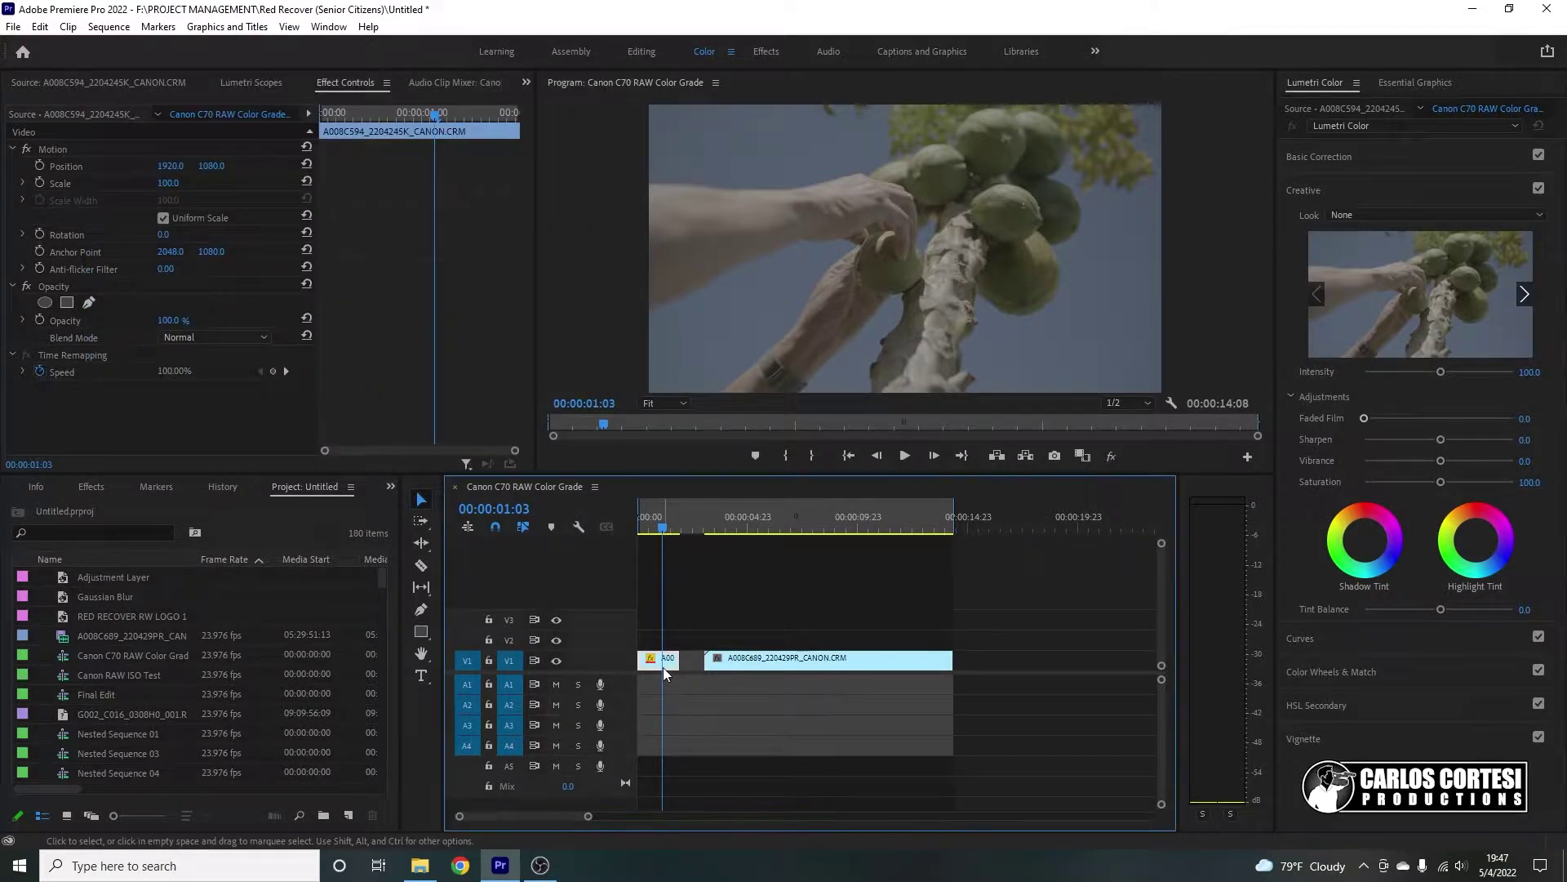
right_click(663, 668)
left_click(723, 525)
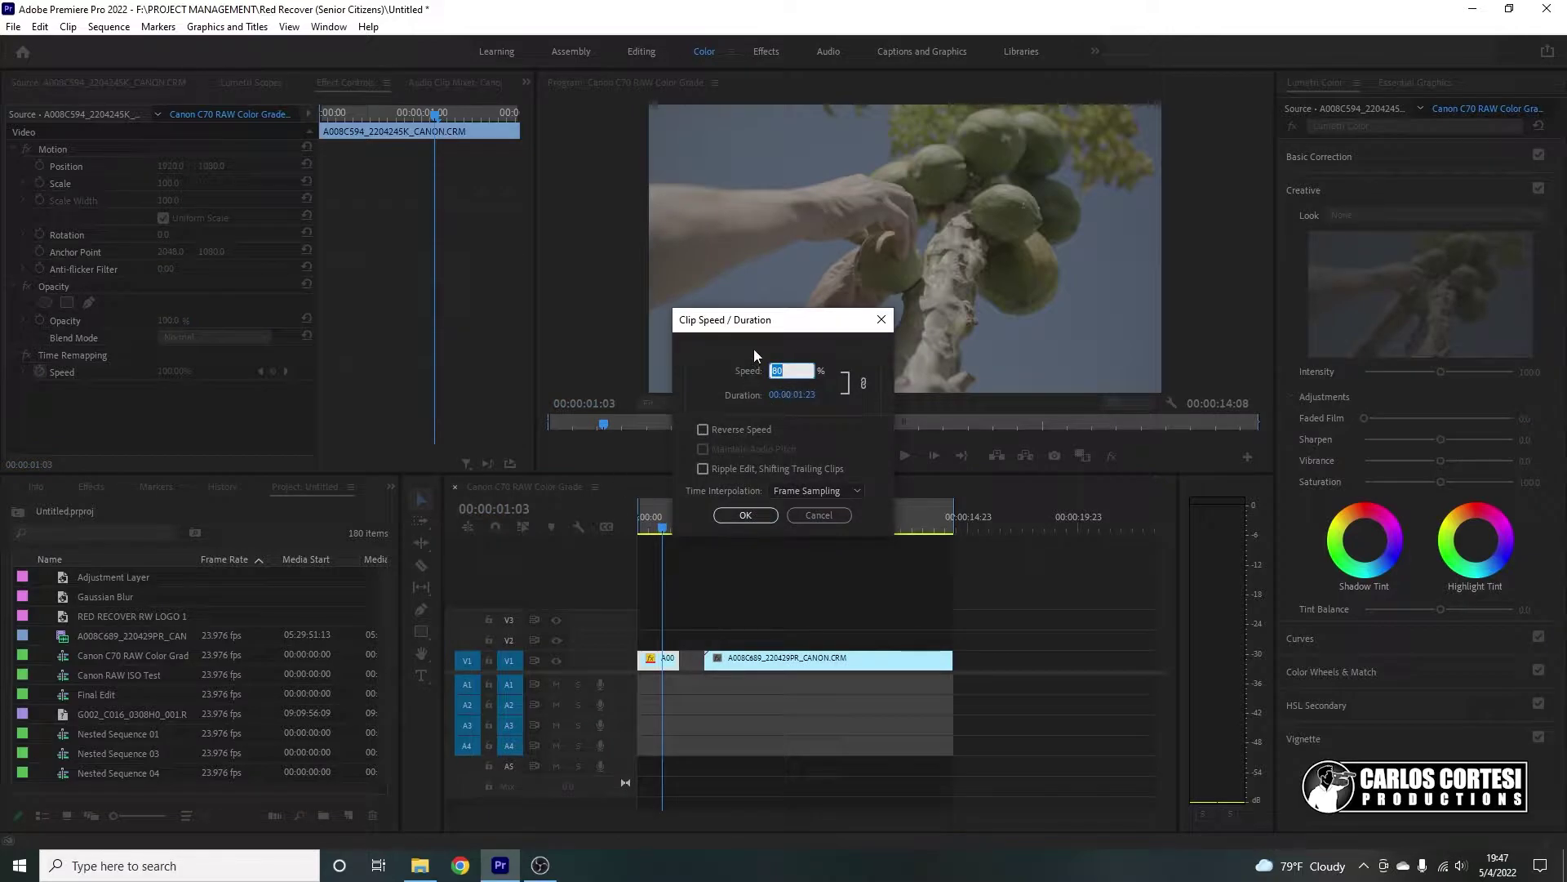
left_click(882, 319)
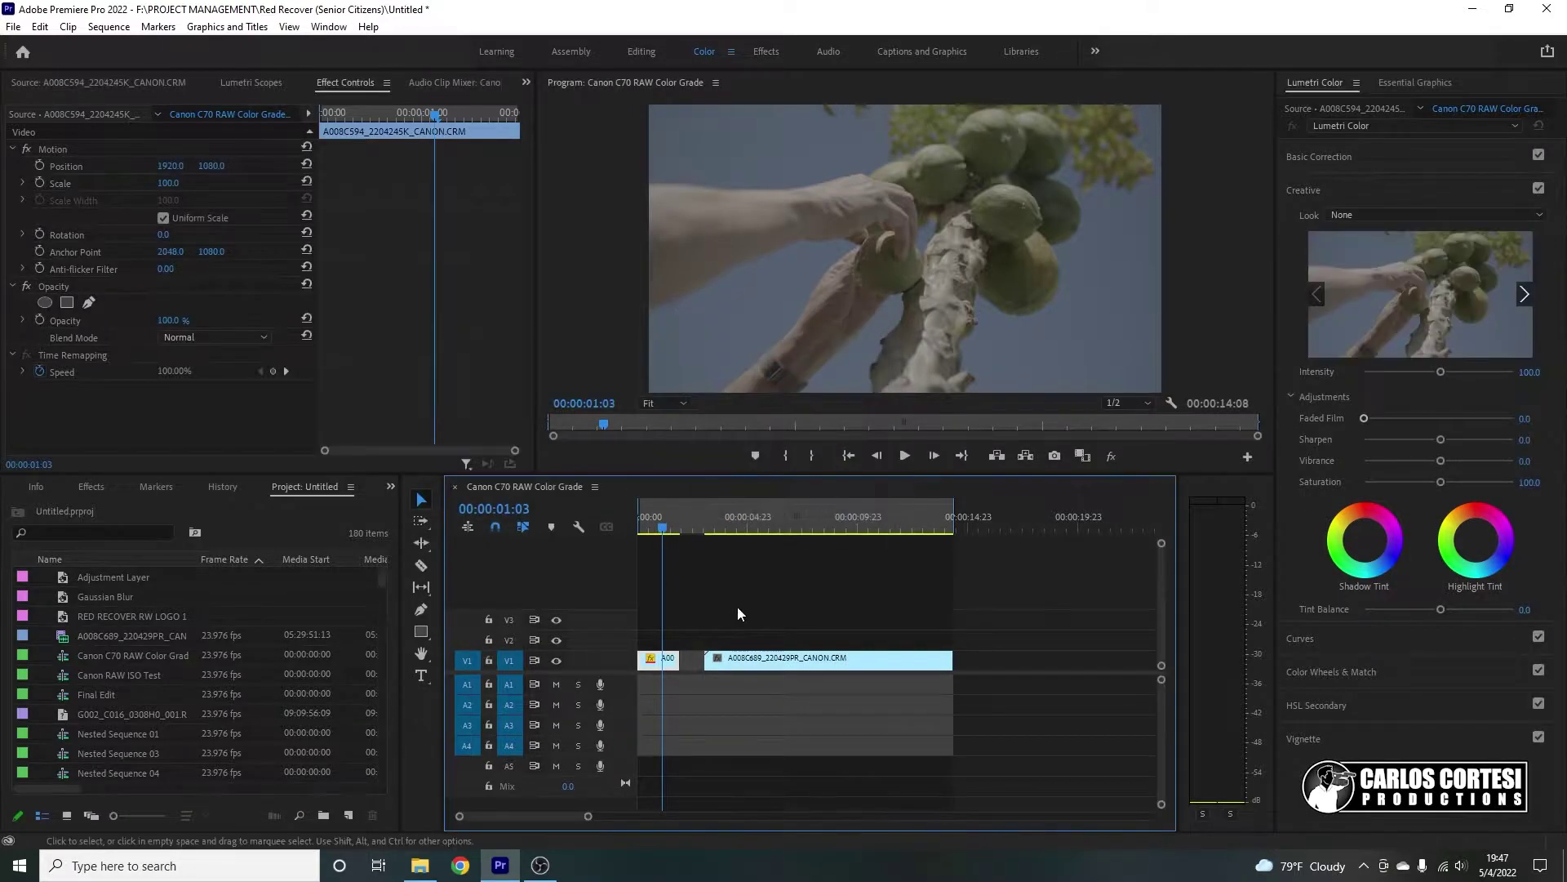
Step: Scrub the playhead from 00:00:00:11 through the shot, ending at 00:00:00:21
left_click(738, 614)
left_click(650, 529)
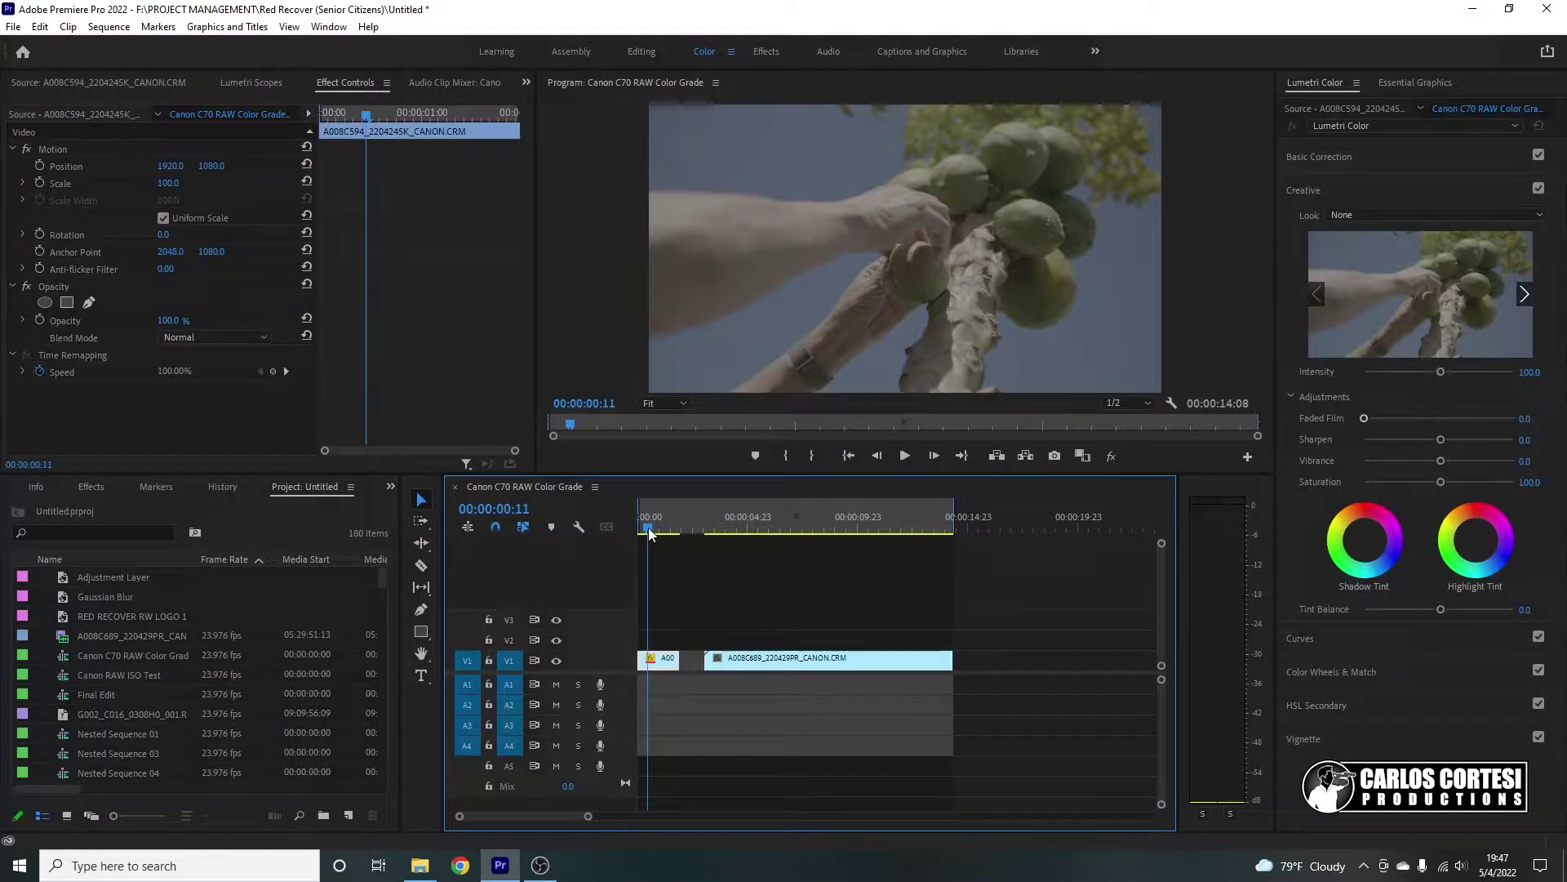
left_click_drag(650, 532, 663, 532)
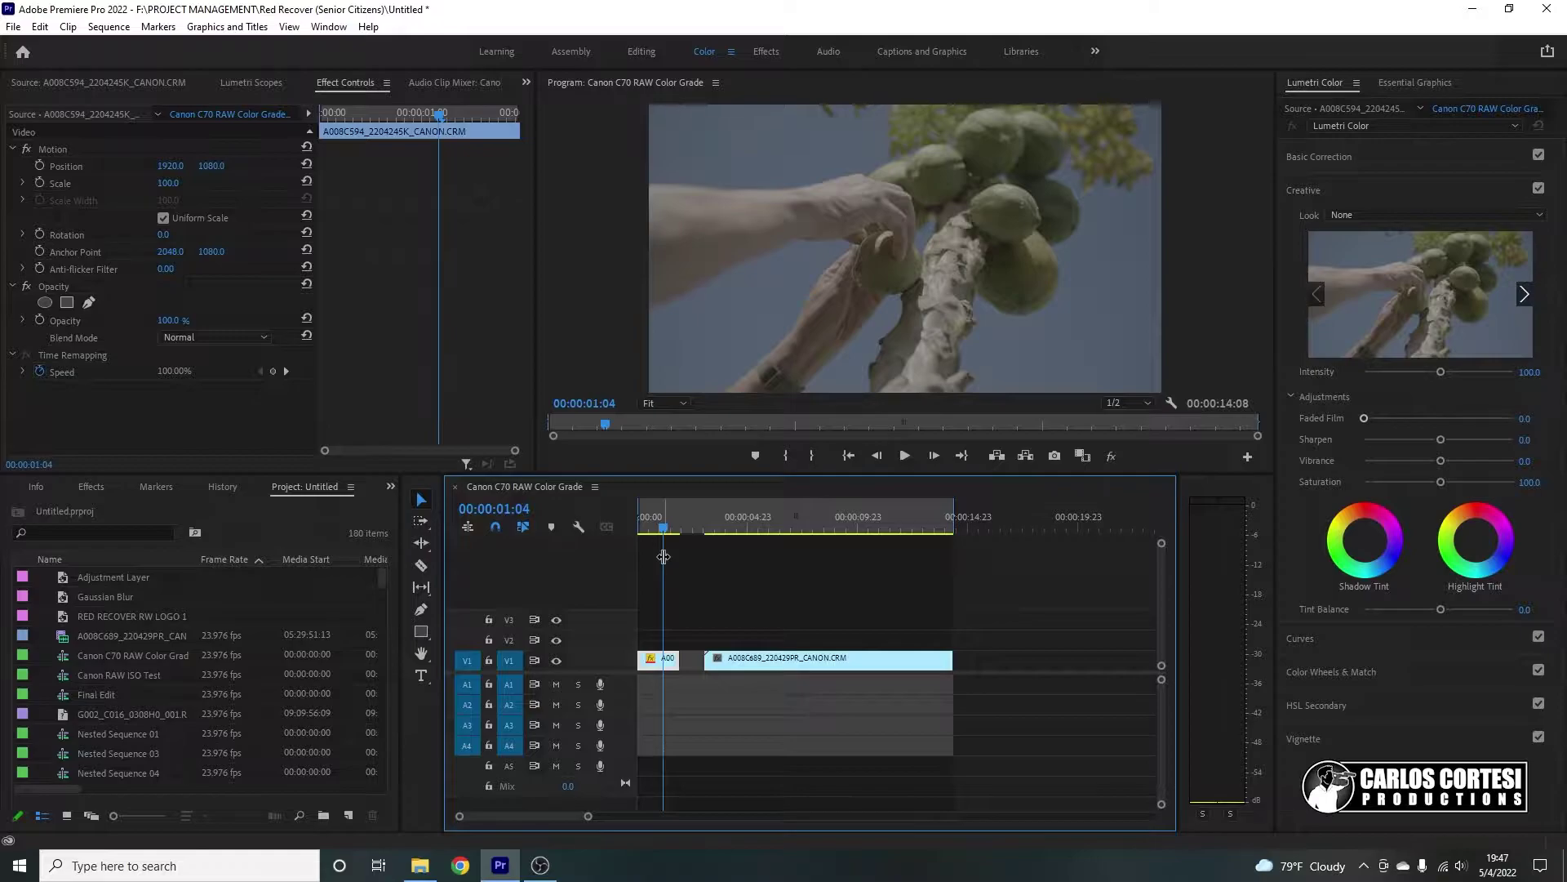
mouse_move(663, 534)
left_mouse_down()
mouse_move(677, 527)
mouse_move(639, 528)
mouse_move(659, 525)
left_mouse_up()
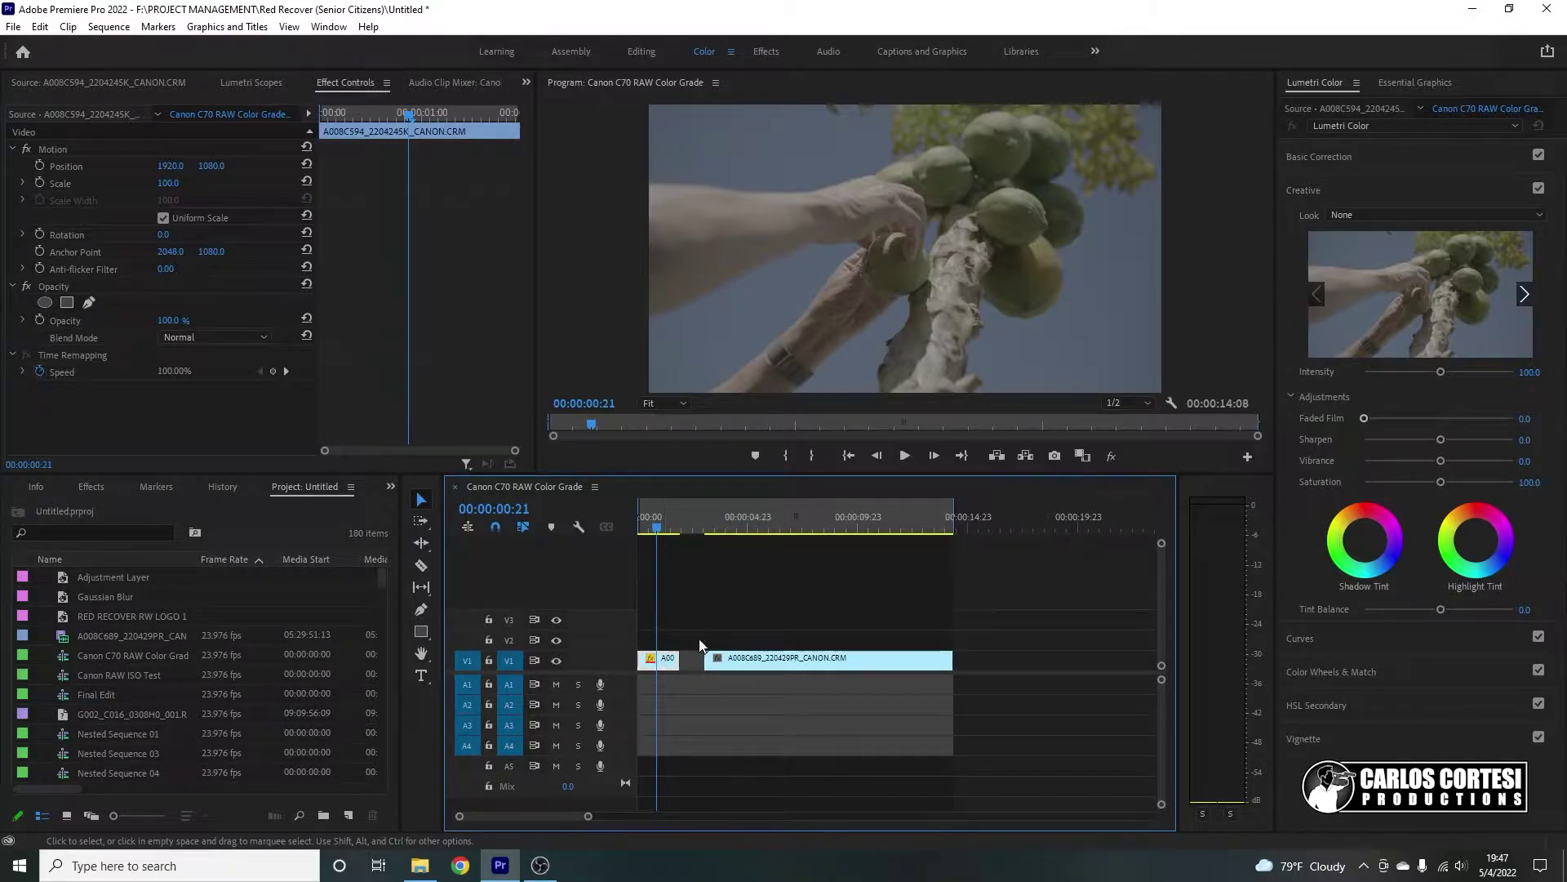
Step: Try the AlexaLookalike LUT as the creative look, then undo it
left_click(1345, 213)
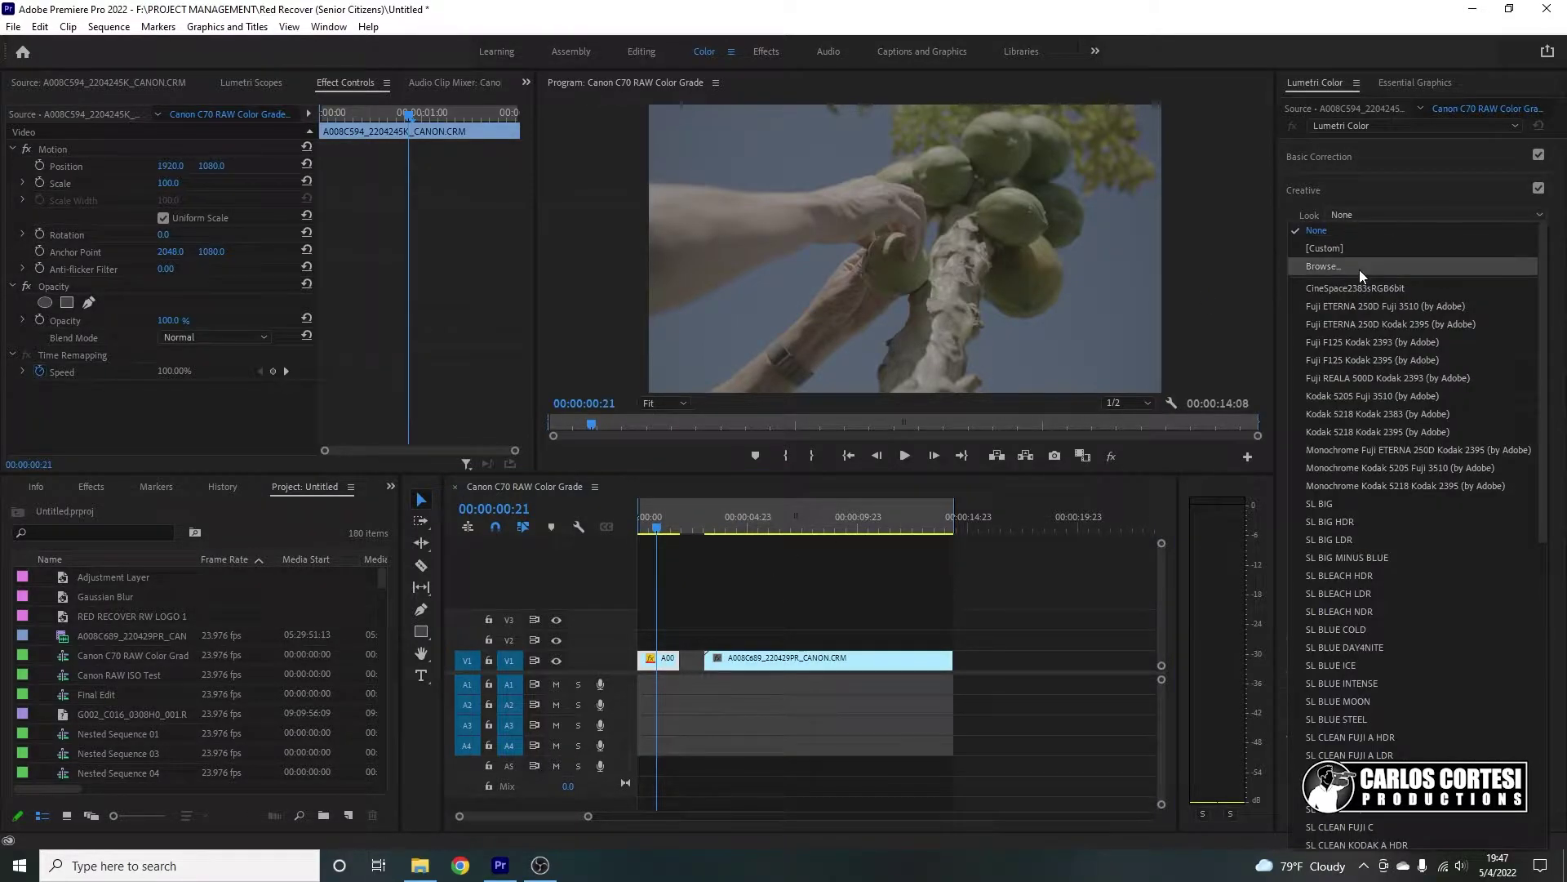
left_click(1359, 269)
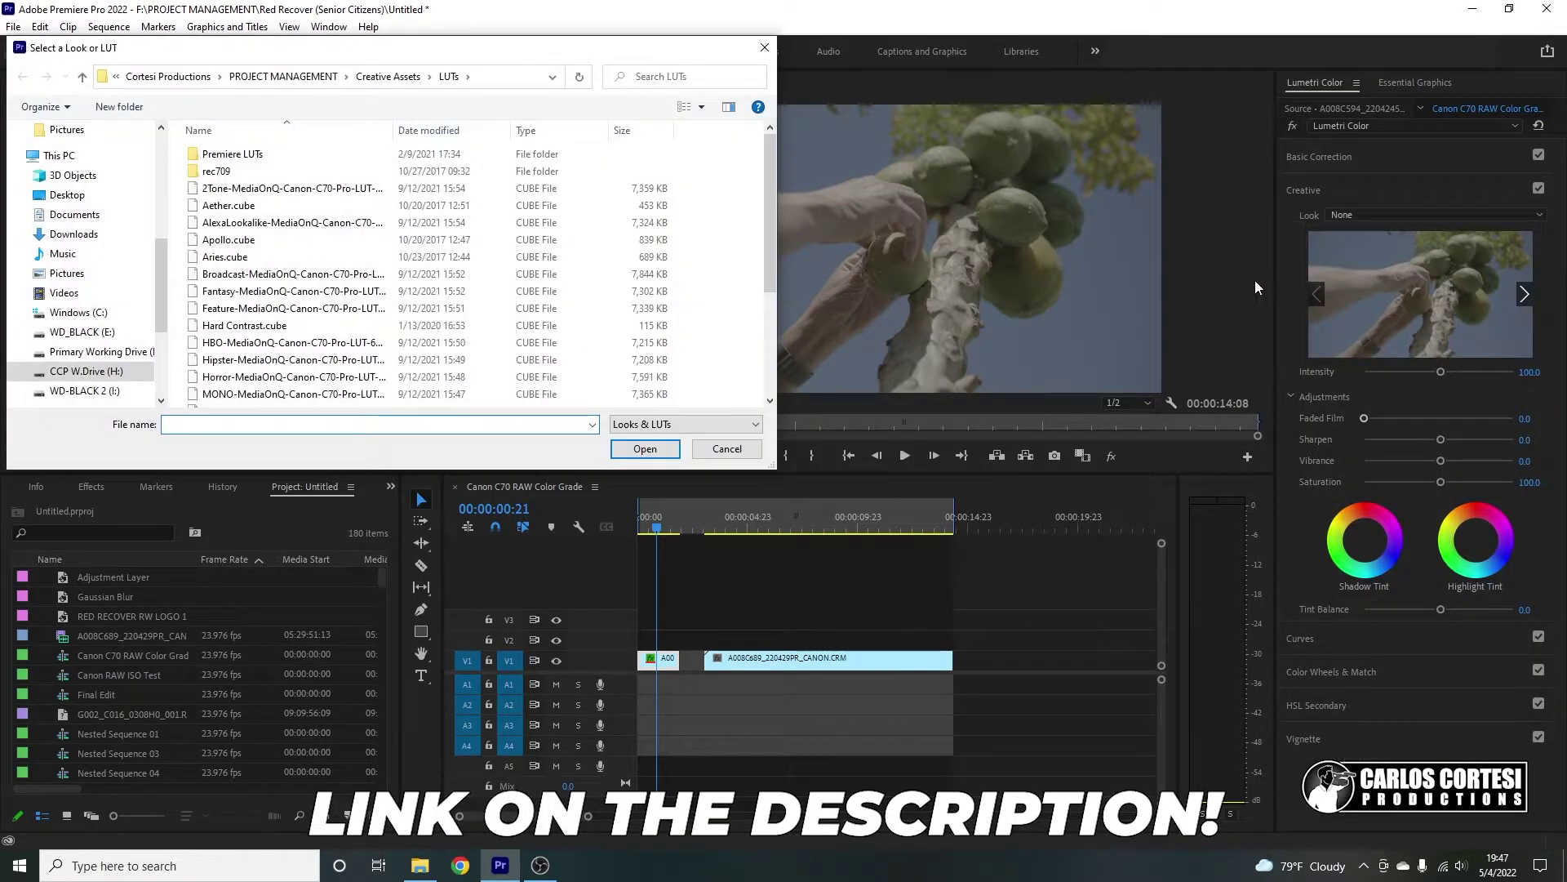
scroll(310, 359, "down", 1)
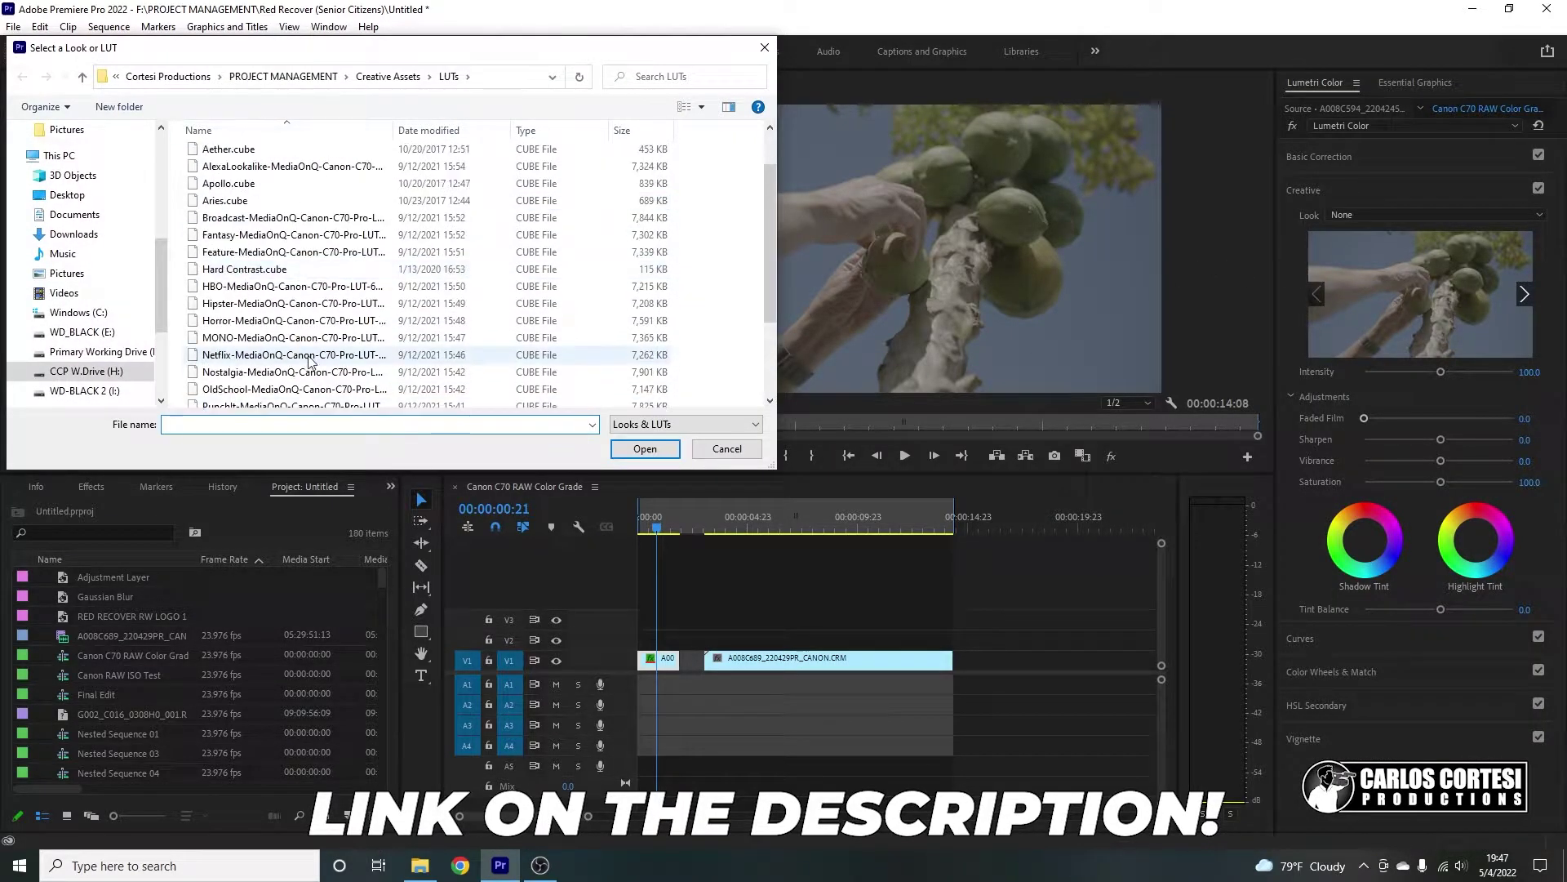
left_click(259, 167)
left_click(645, 450)
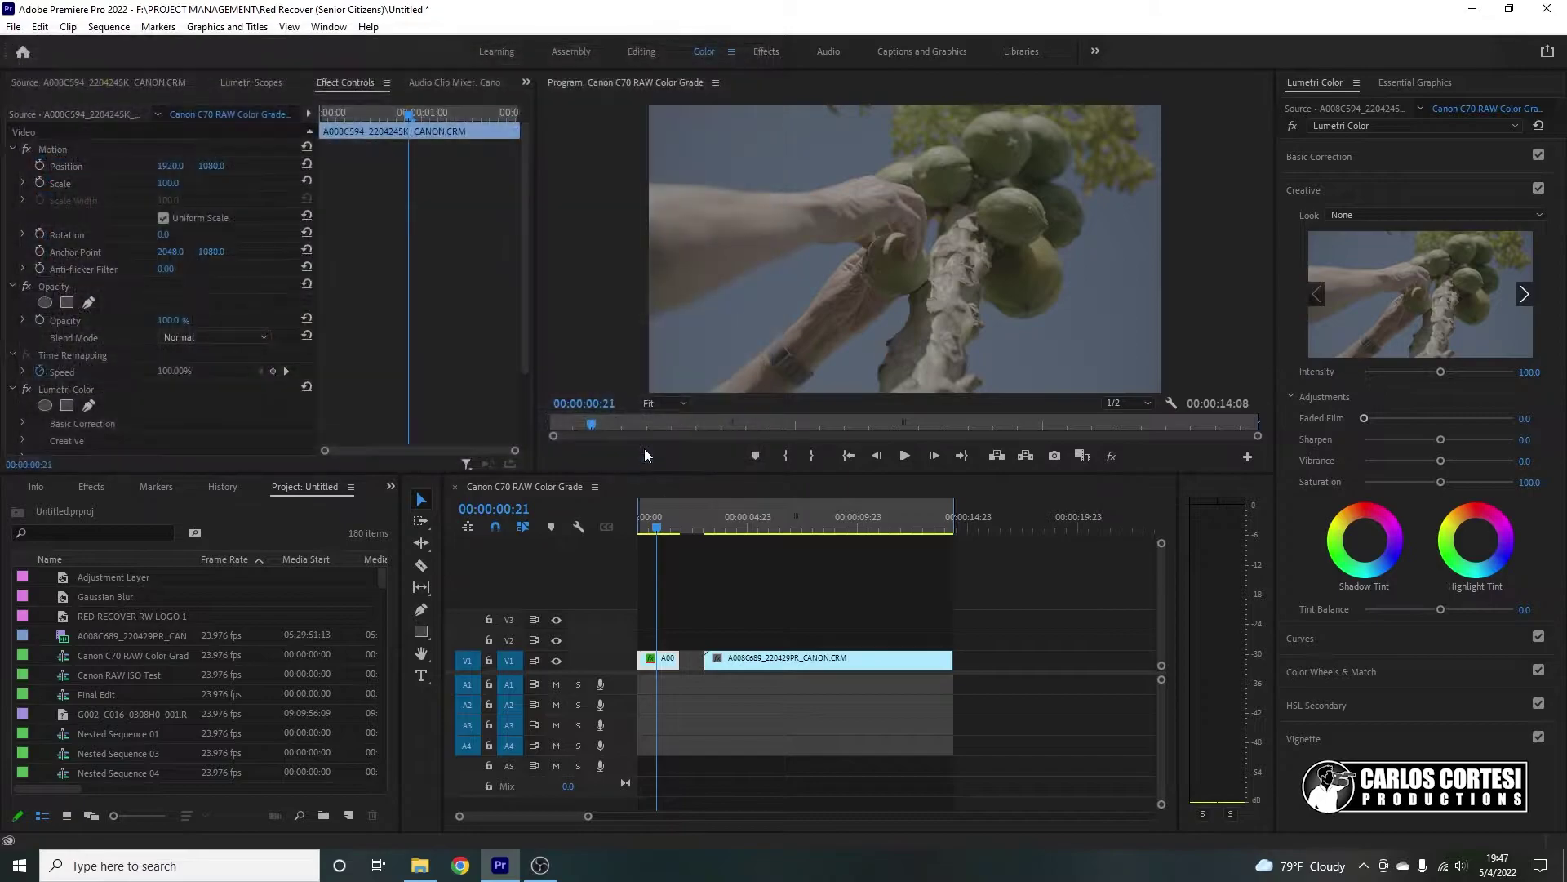
key("ctrl+z")
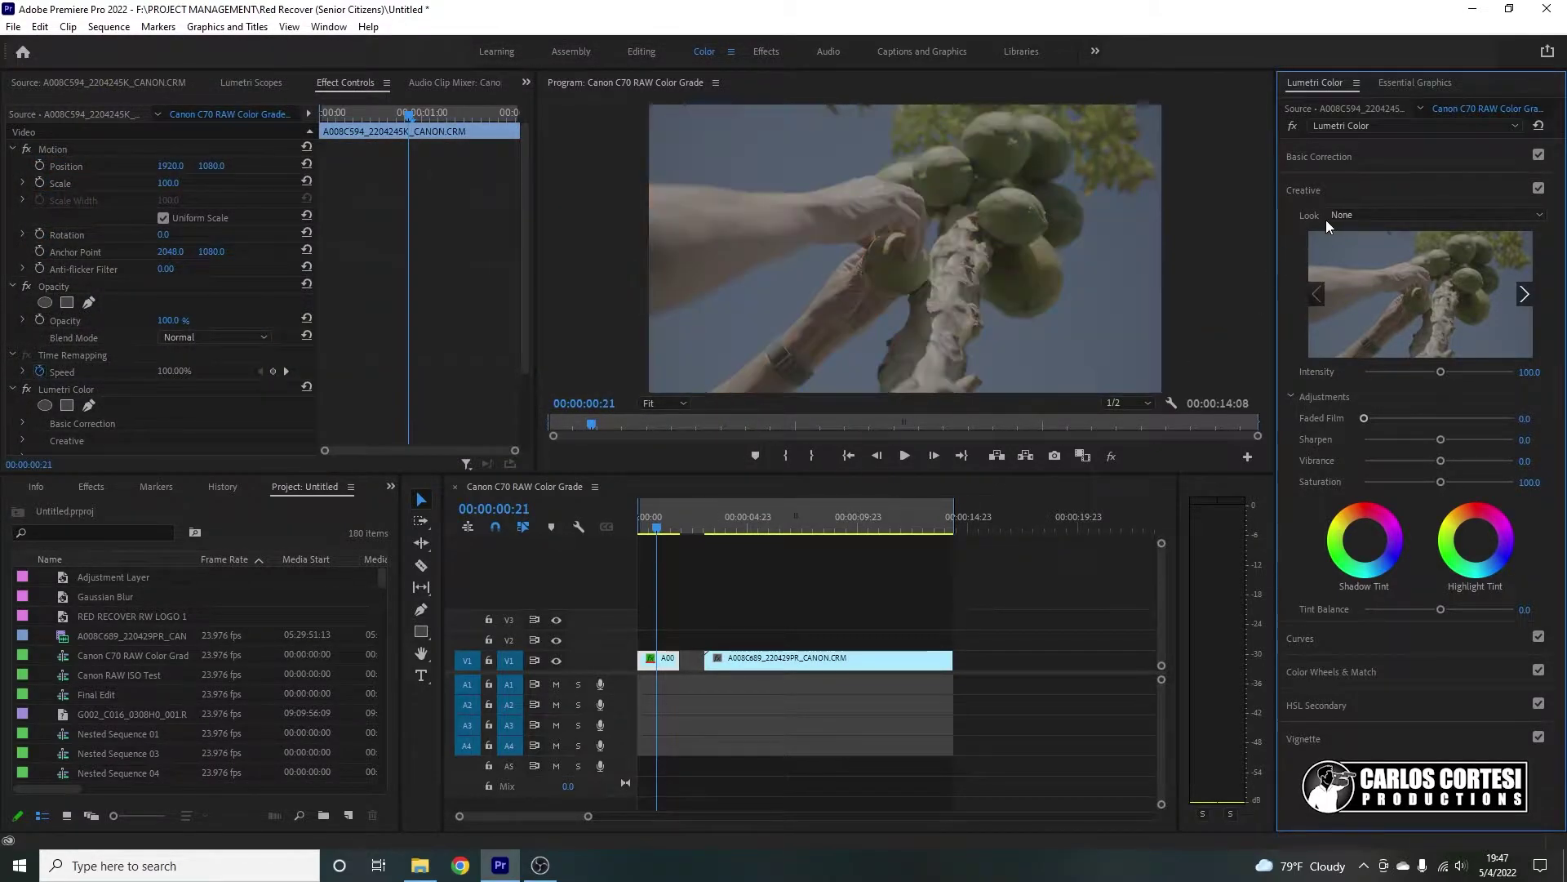
Step: Test other LUTs, including Hard Contrast, and apply the Netflix LUT as the look
left_click(1355, 213)
left_click(1353, 262)
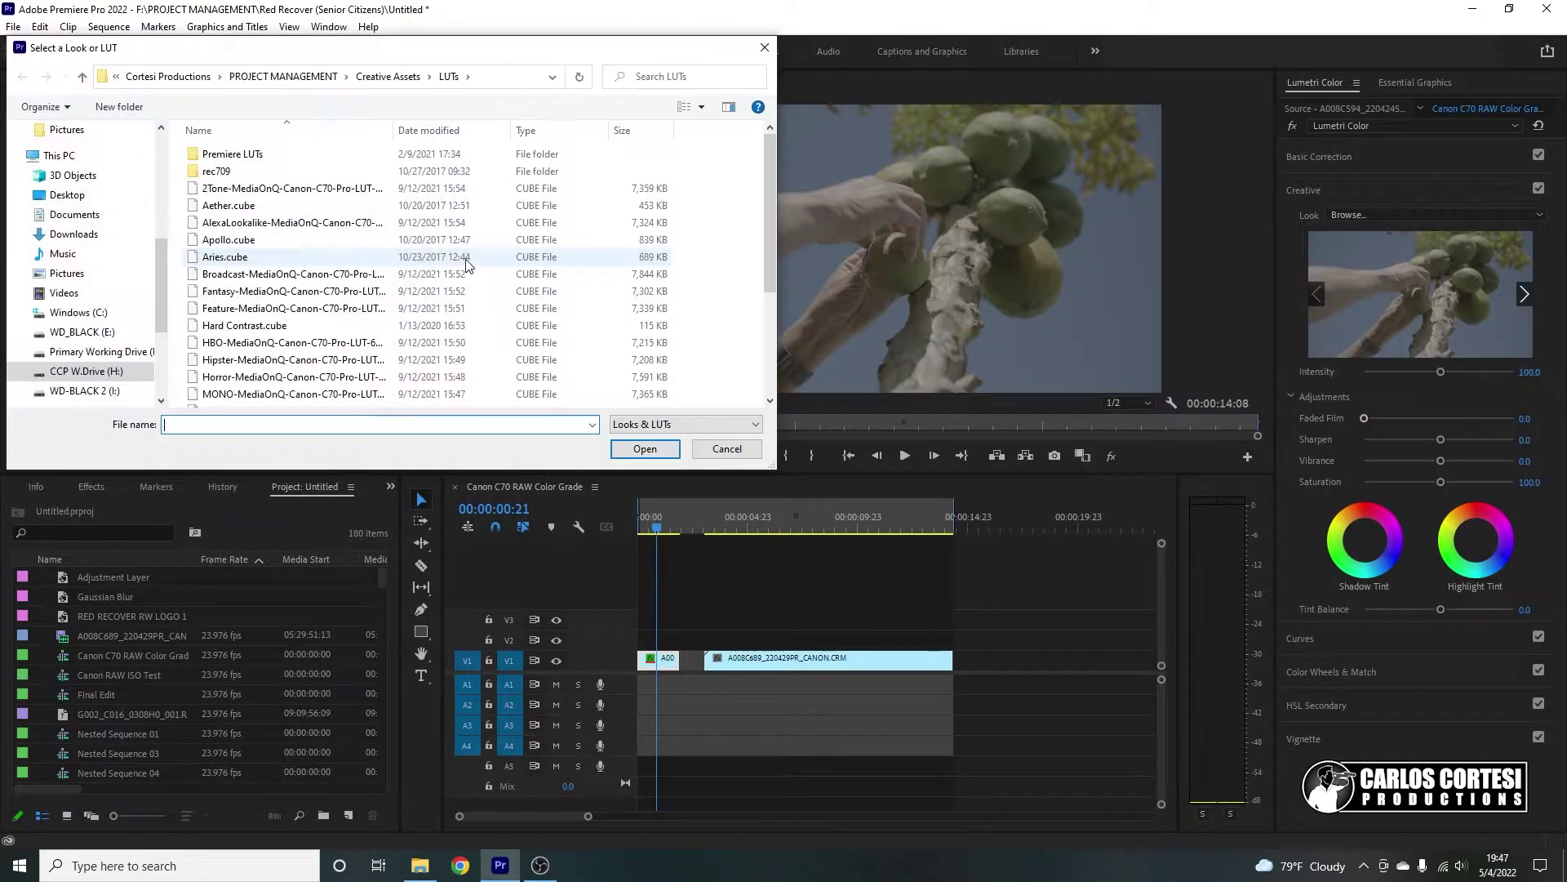
left_click(343, 327)
left_click(286, 296)
left_click(645, 448)
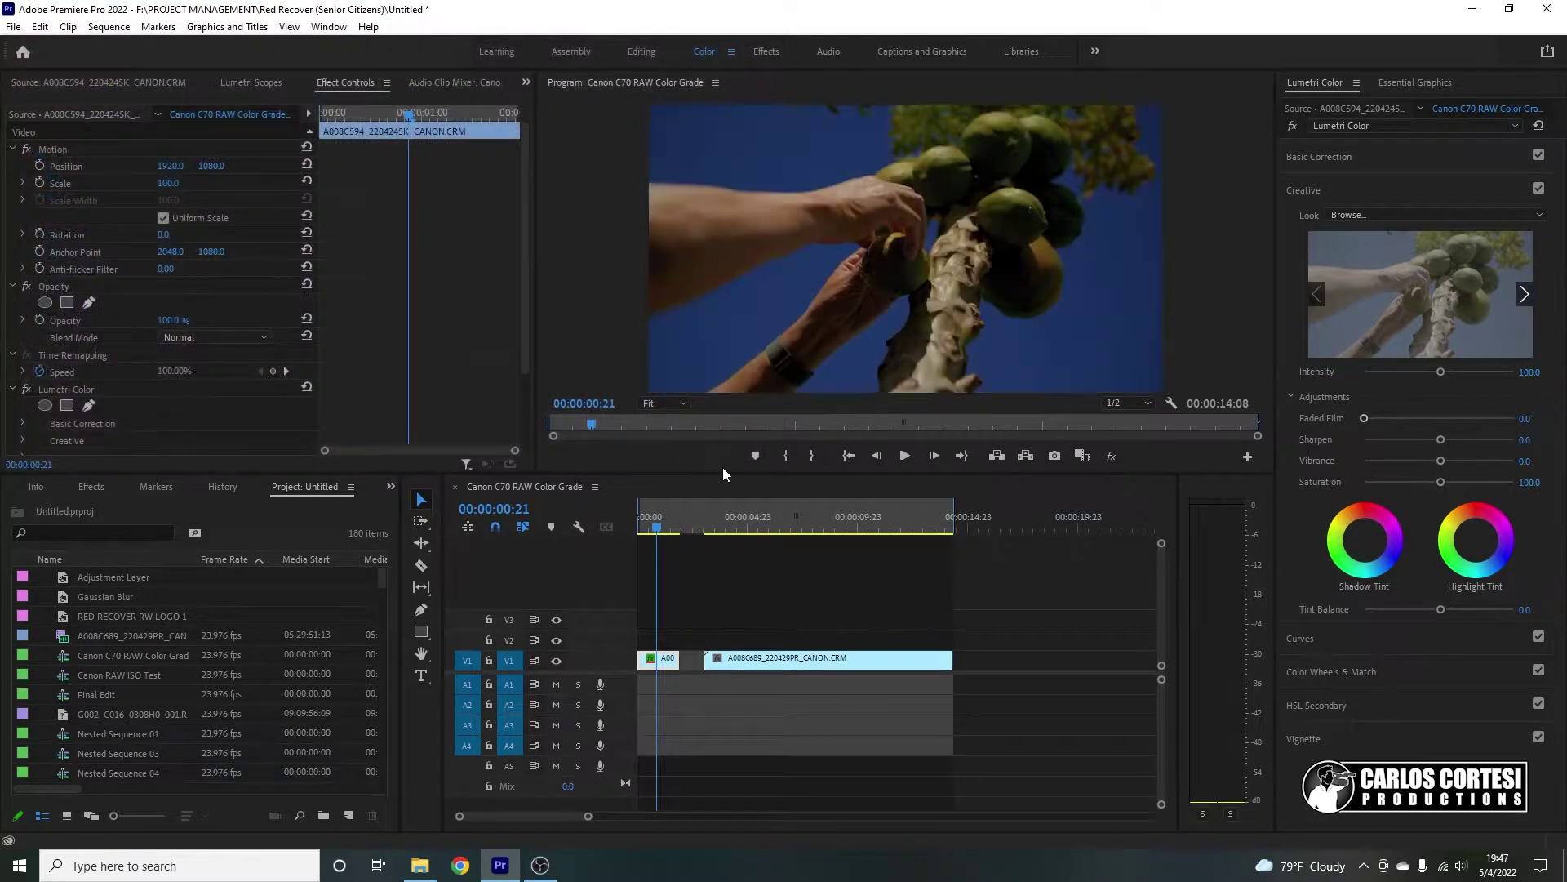
scroll(343, 326, "down", 2)
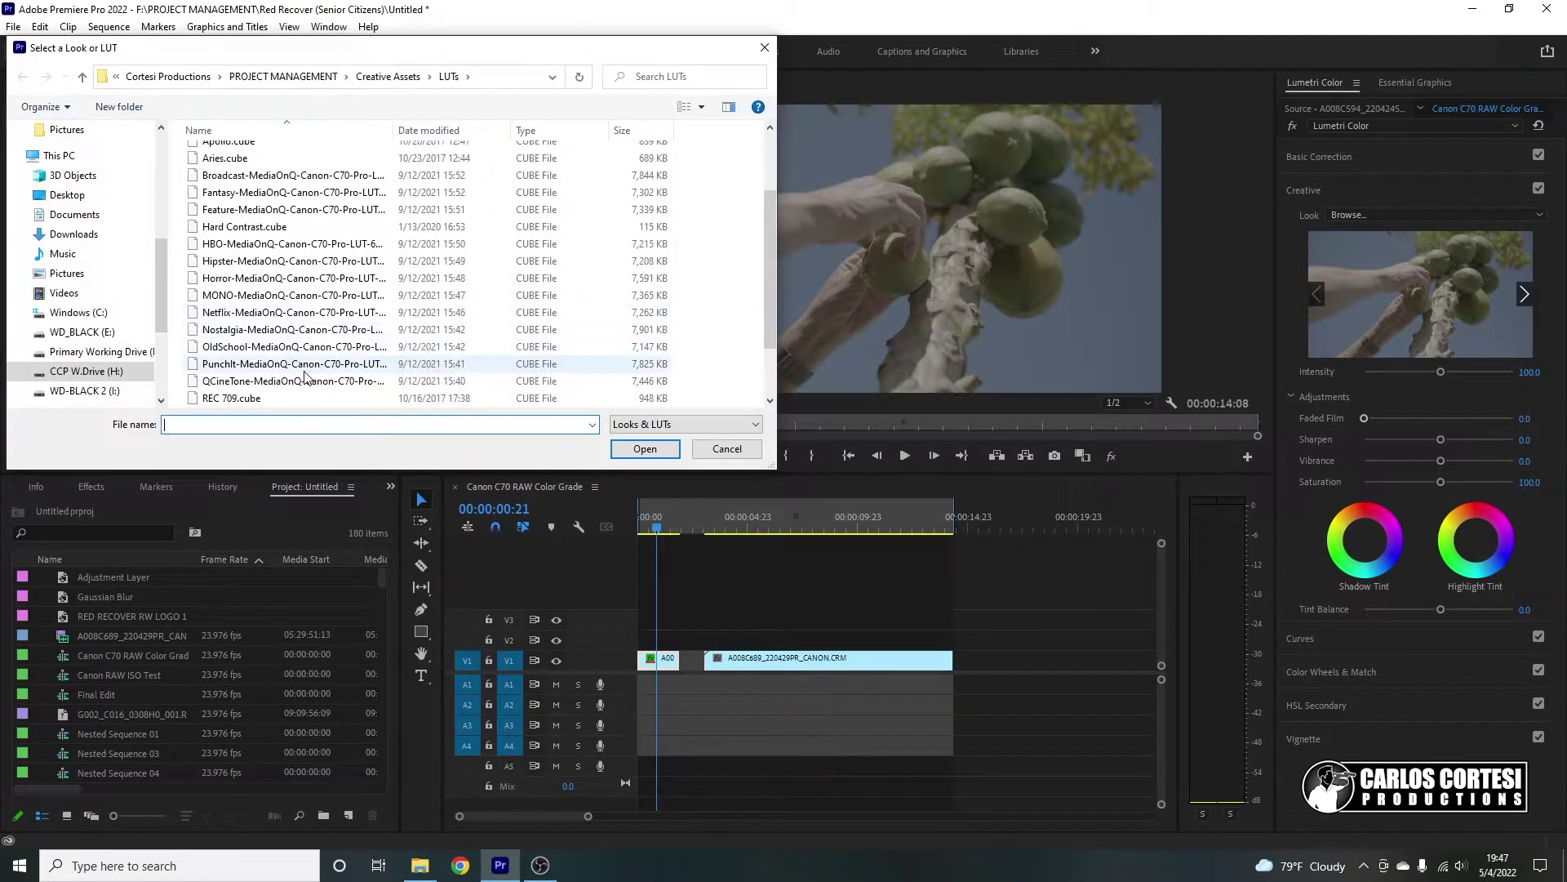
left_click(294, 312)
left_click(645, 448)
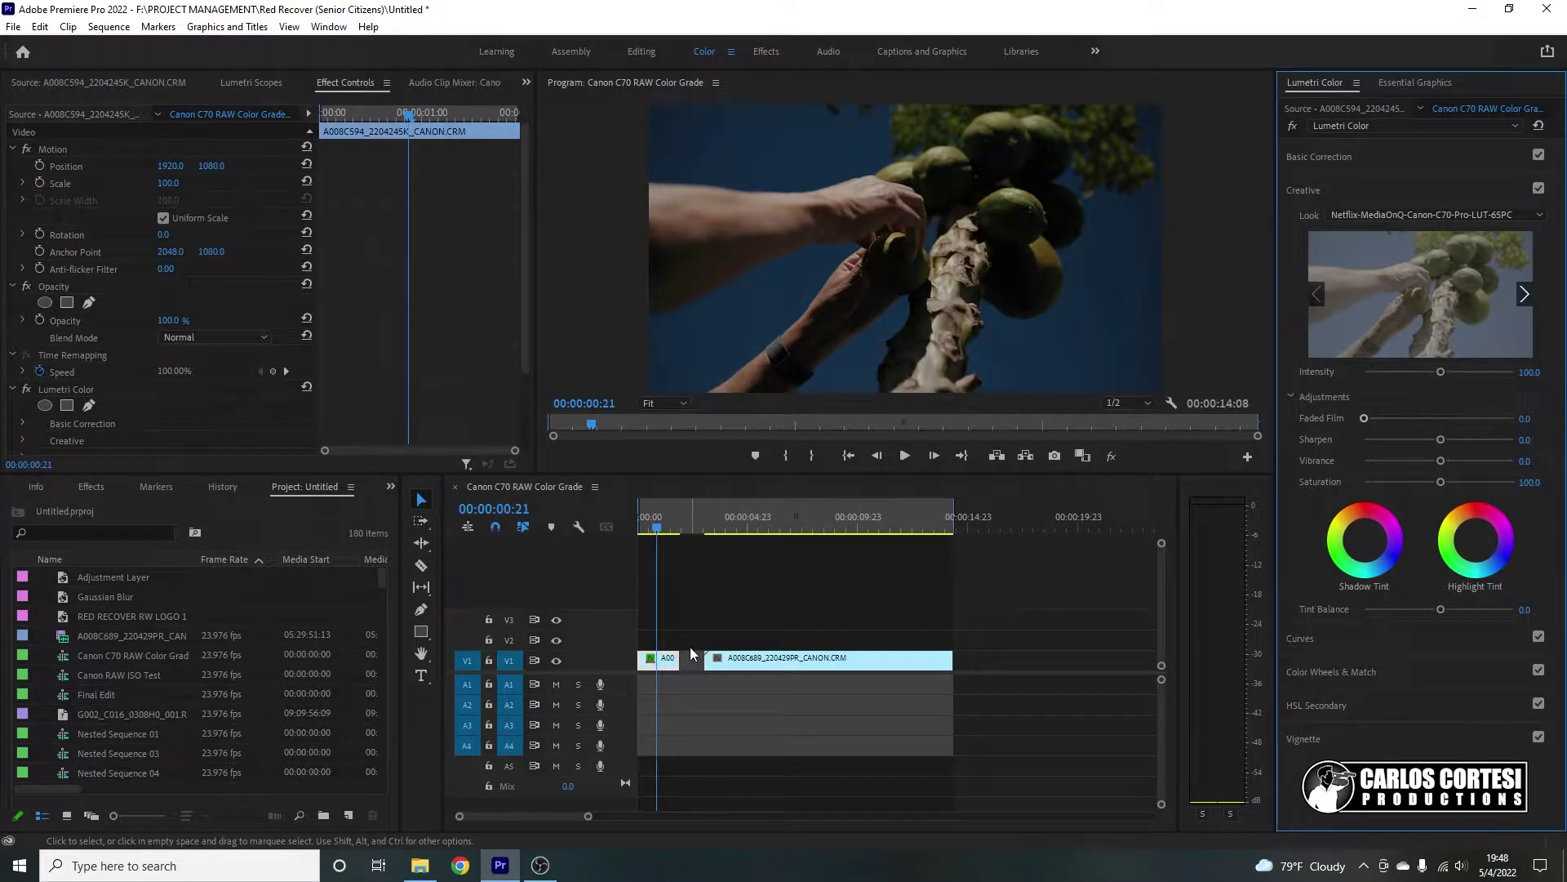
Step: Raise the Basic Correction exposure, try another creative look, then undo the dark look
left_click(1341, 159)
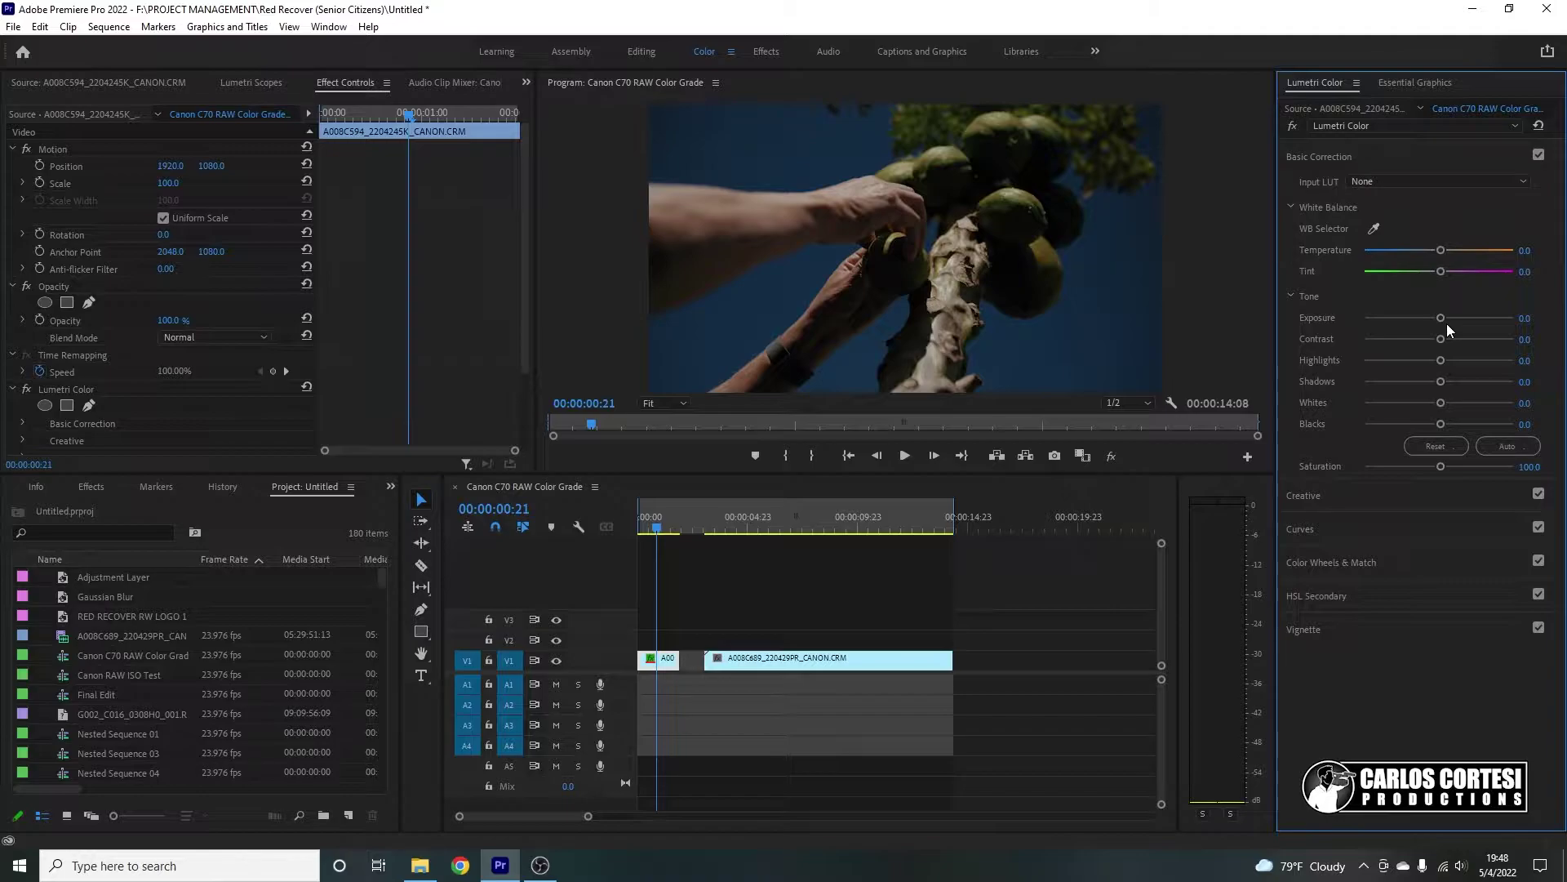
left_click_drag(1443, 316, 1444, 325)
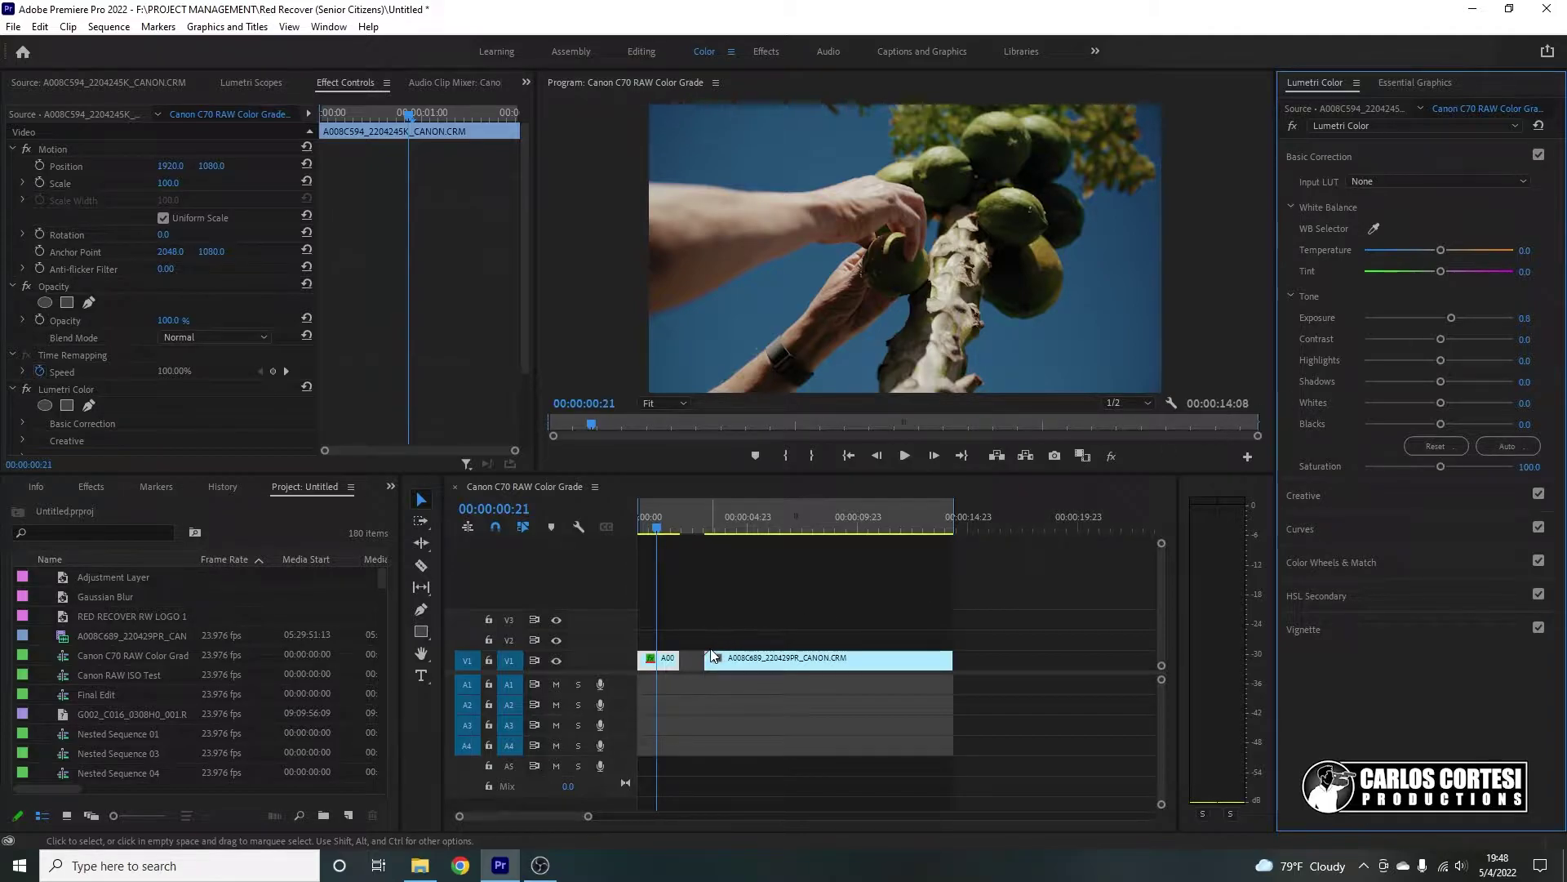
left_click(1293, 496)
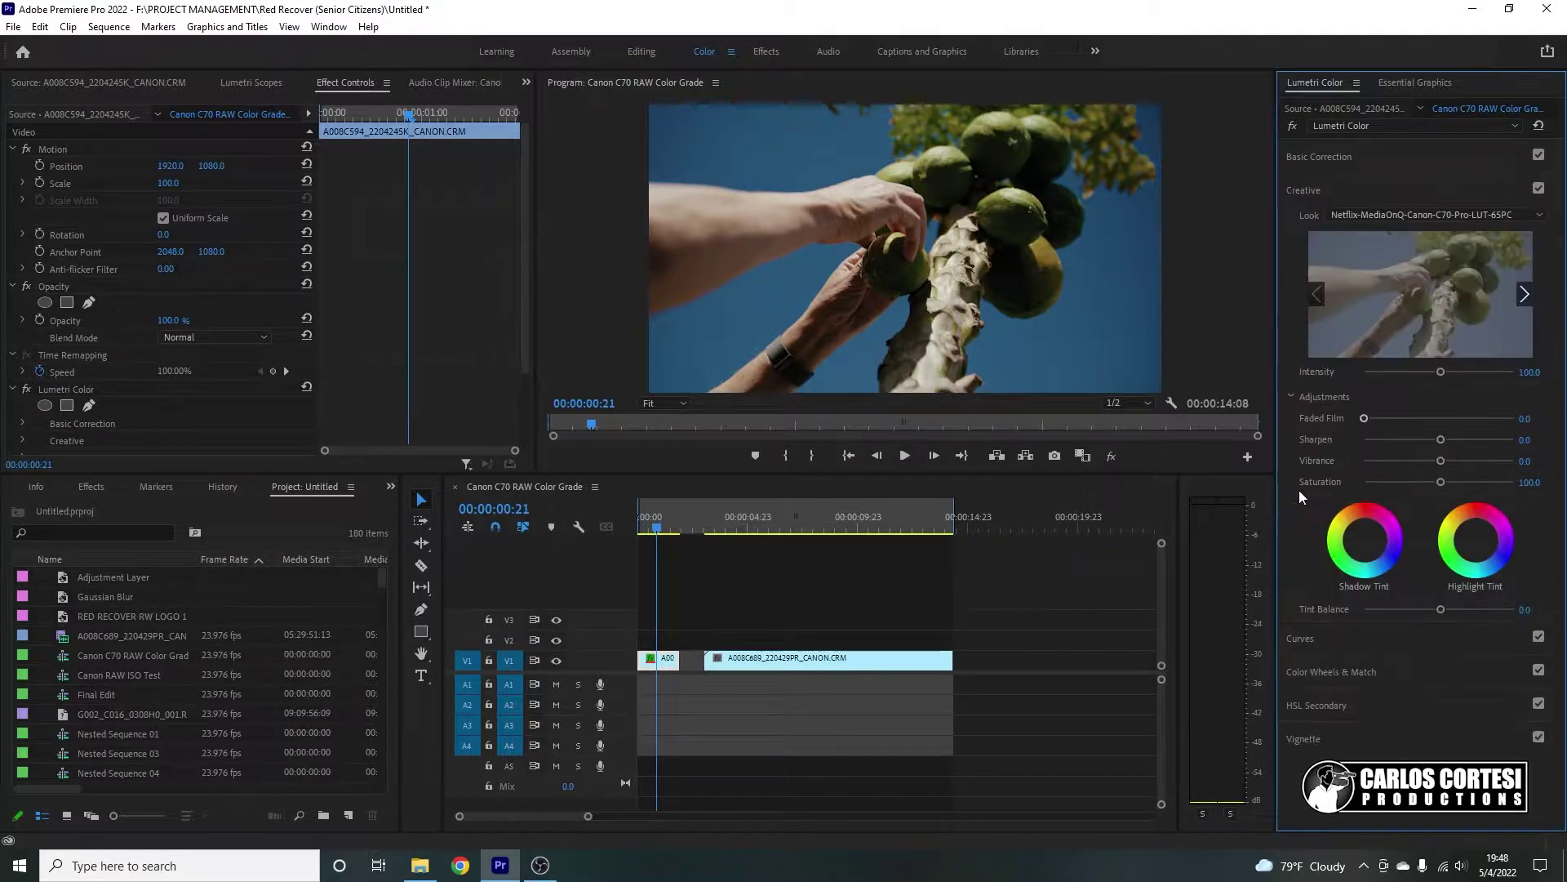
left_click(1370, 213)
left_click(1370, 213)
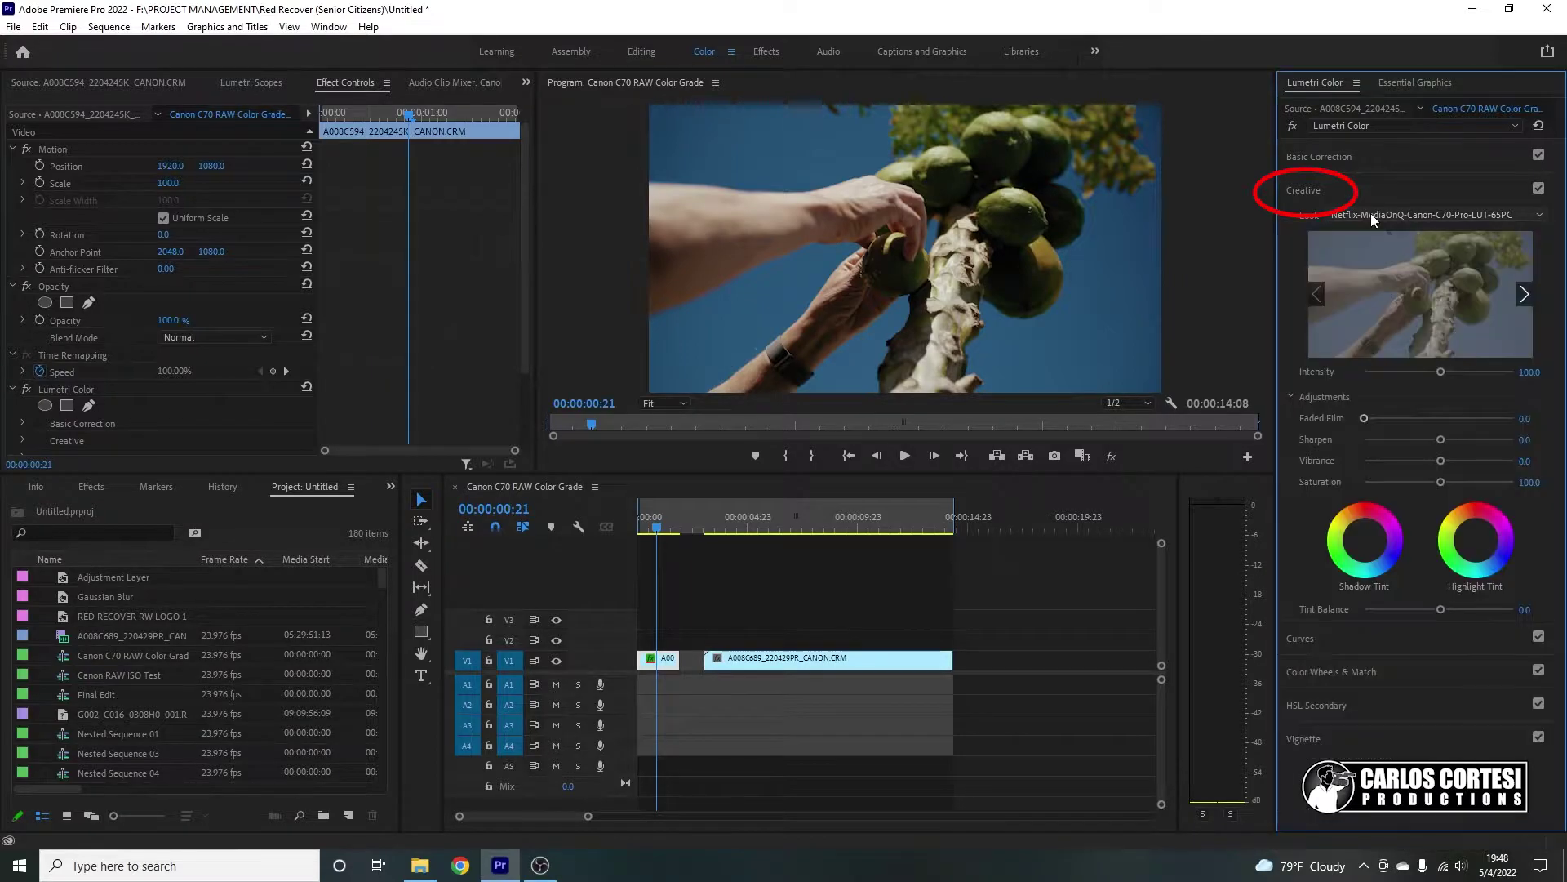
left_click(1358, 165)
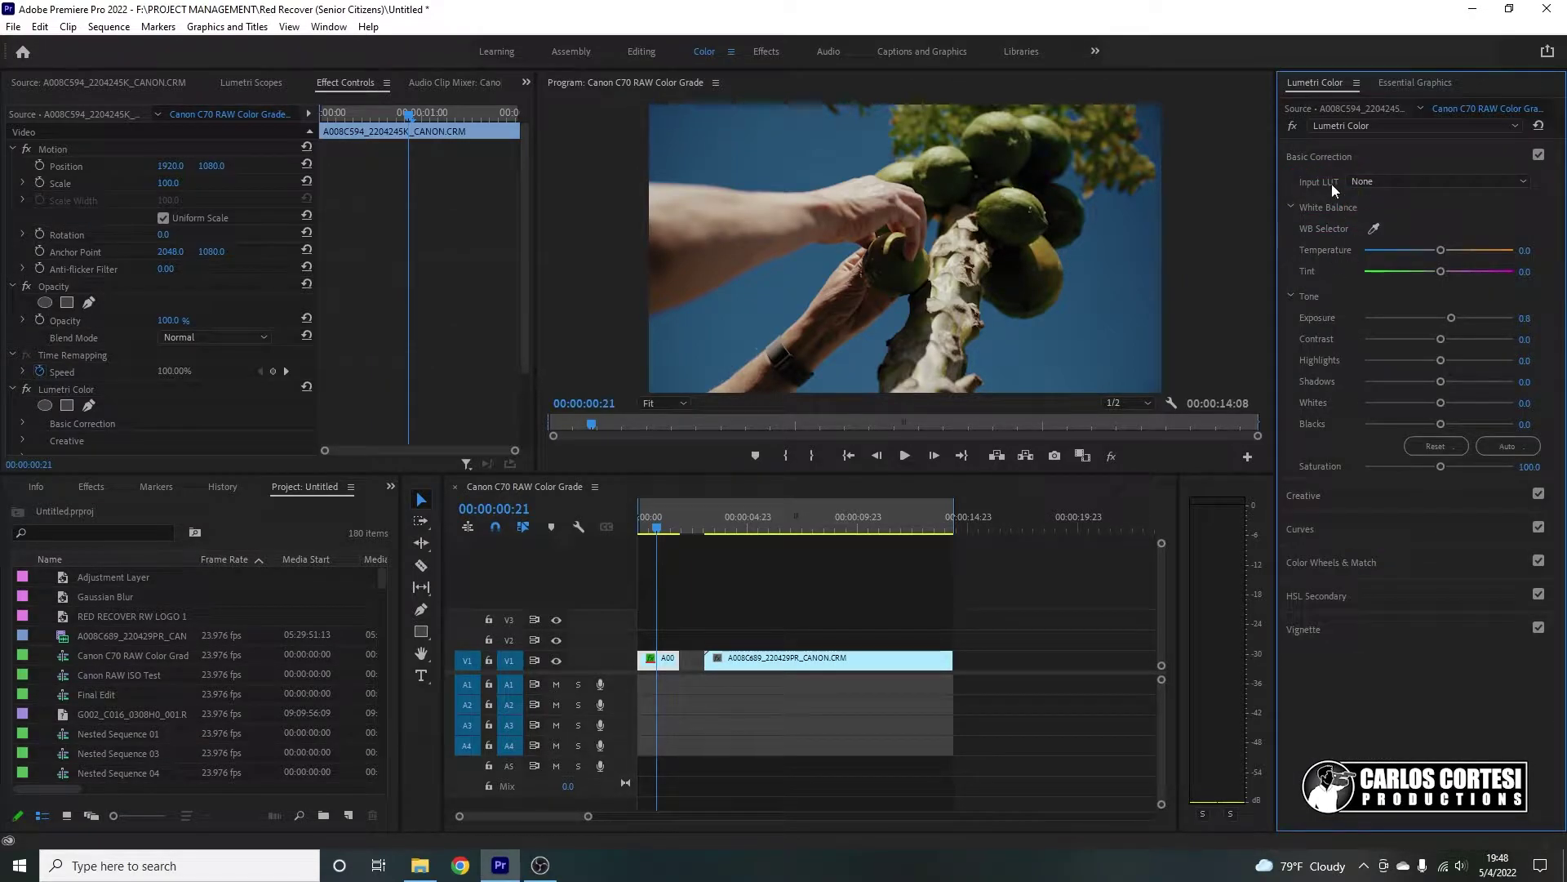
left_click(1323, 497)
left_click(1371, 289)
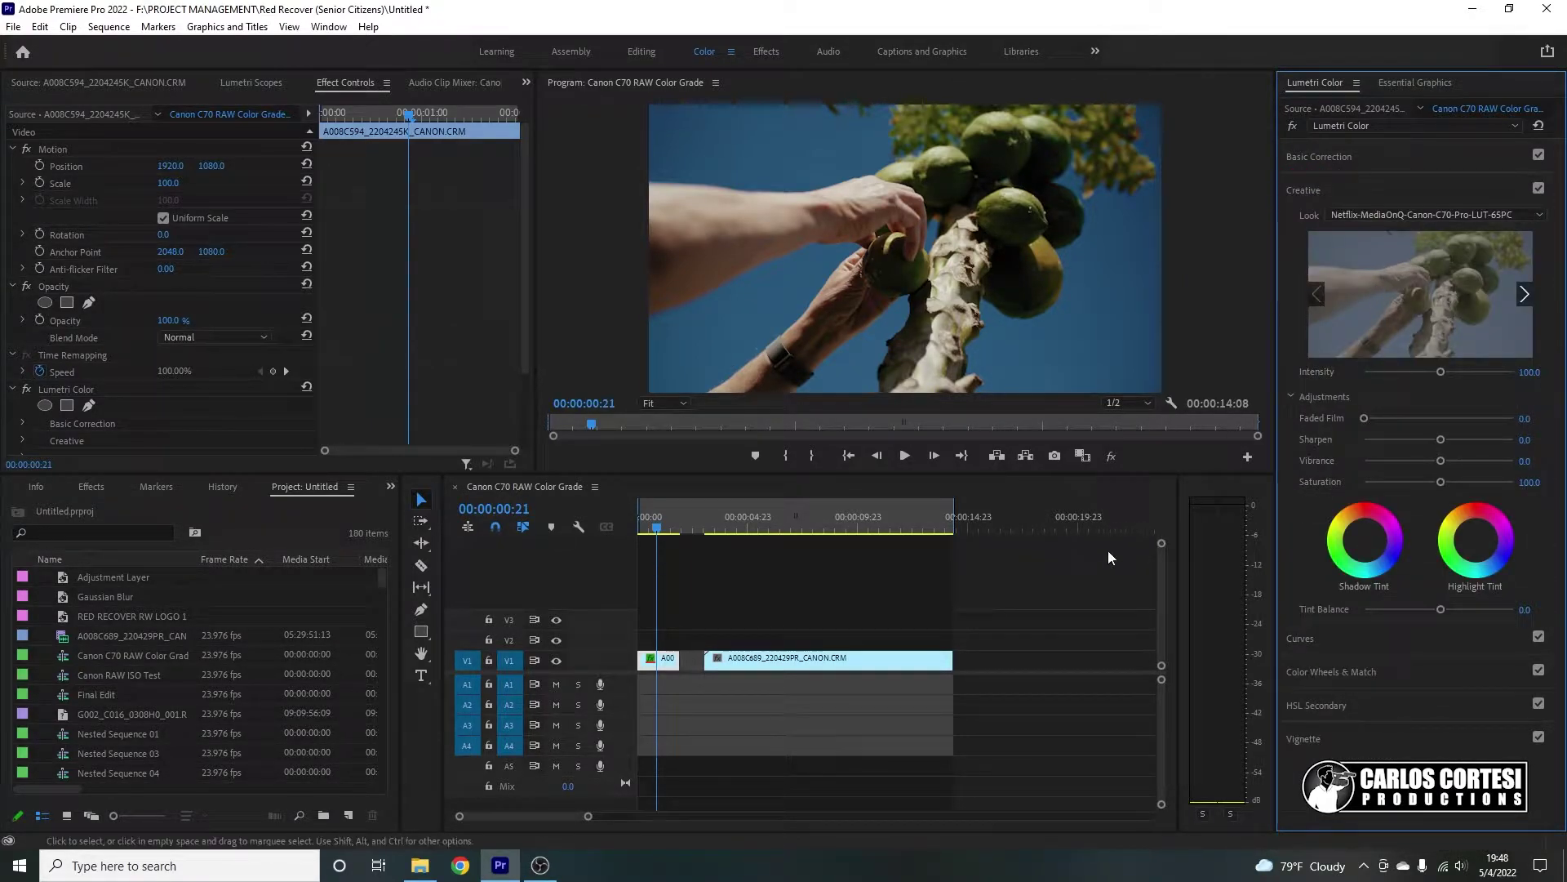
left_click(1046, 570)
key("ctrl+z")
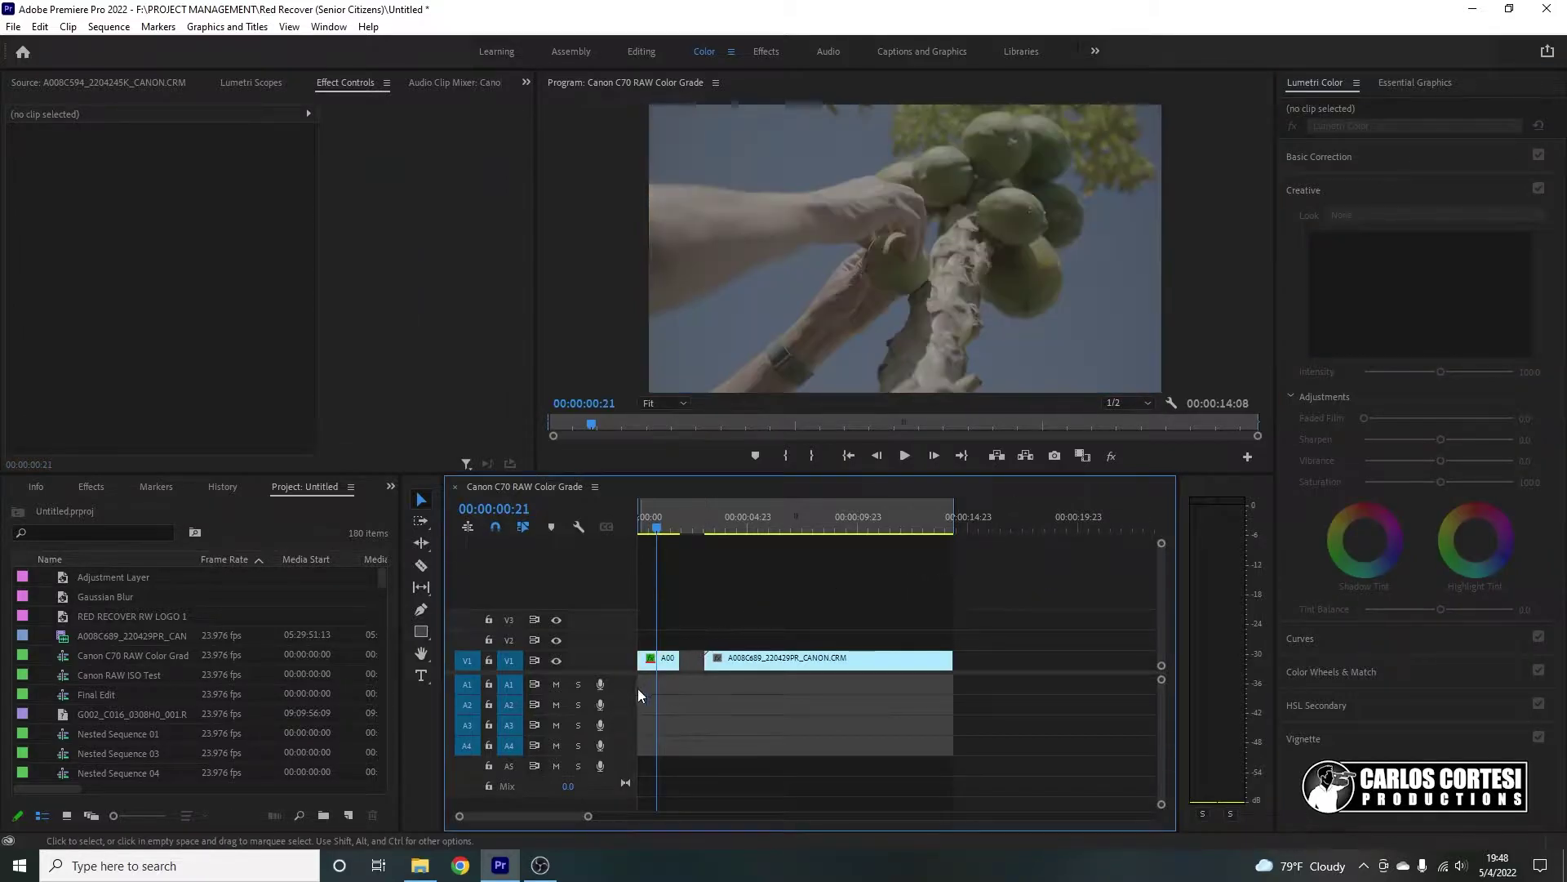
Step: Load REC 709.cube as the first V1 clip's look and show its source RAW settings
left_click(654, 665)
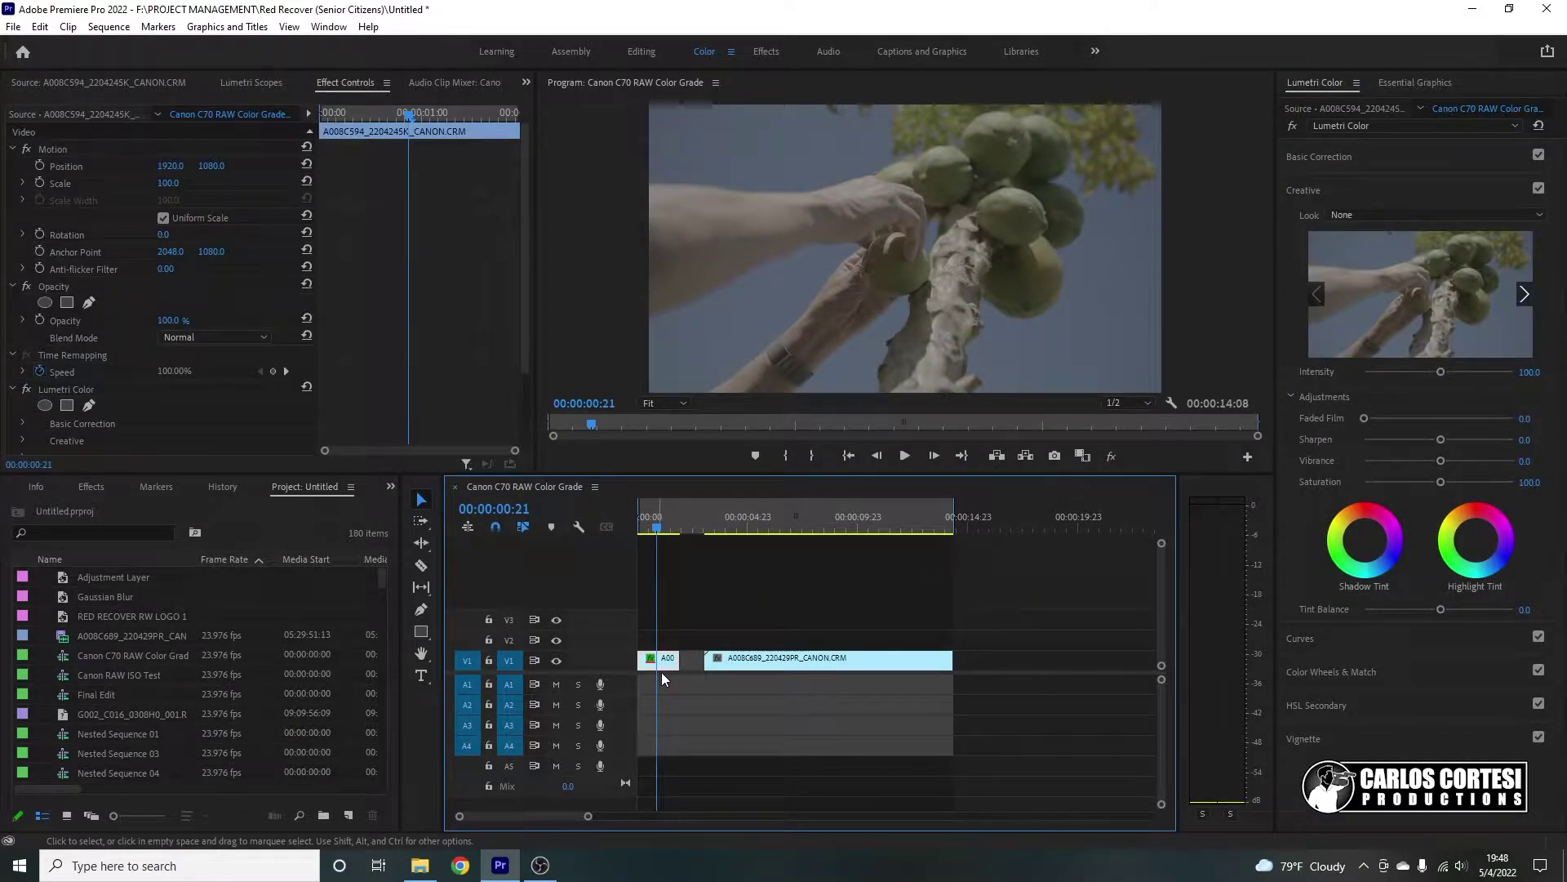
left_click(1413, 219)
left_click(1402, 263)
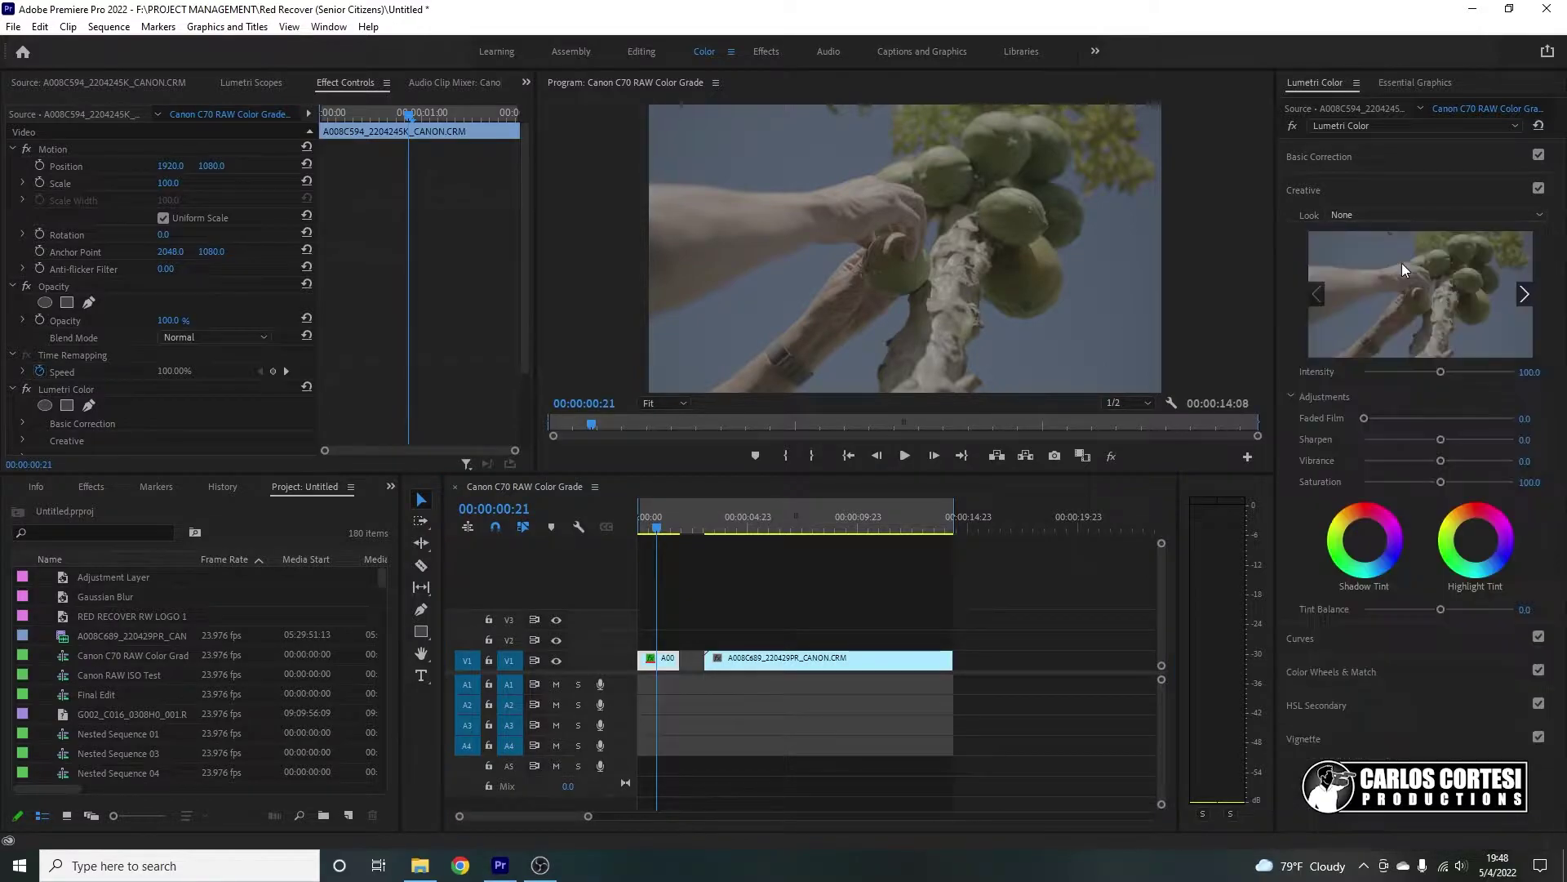
scroll(330, 385, "down", 4)
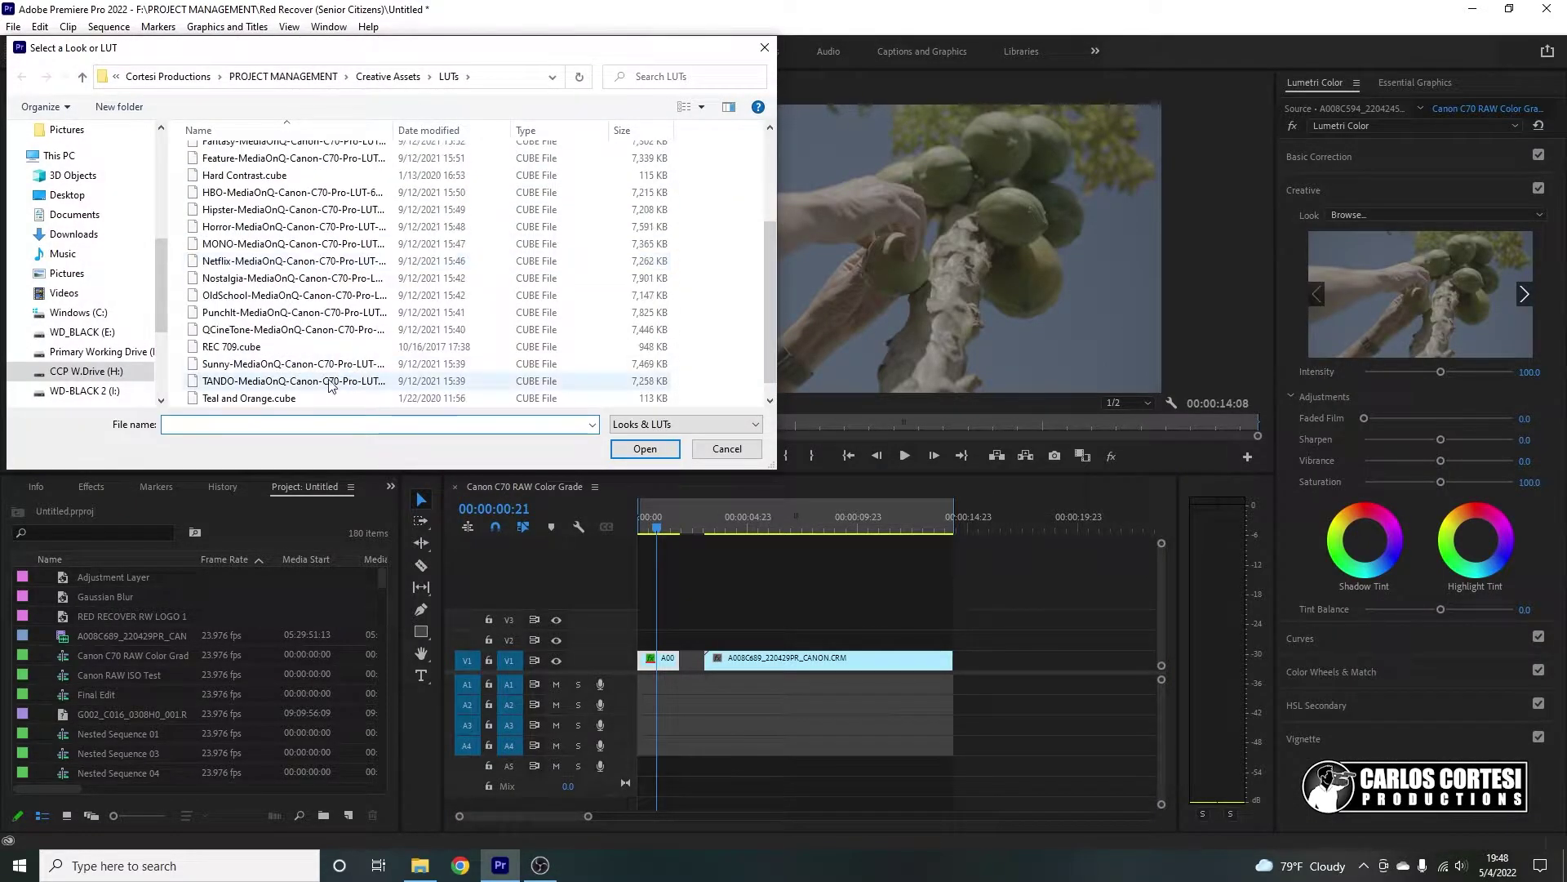
left_click(258, 348)
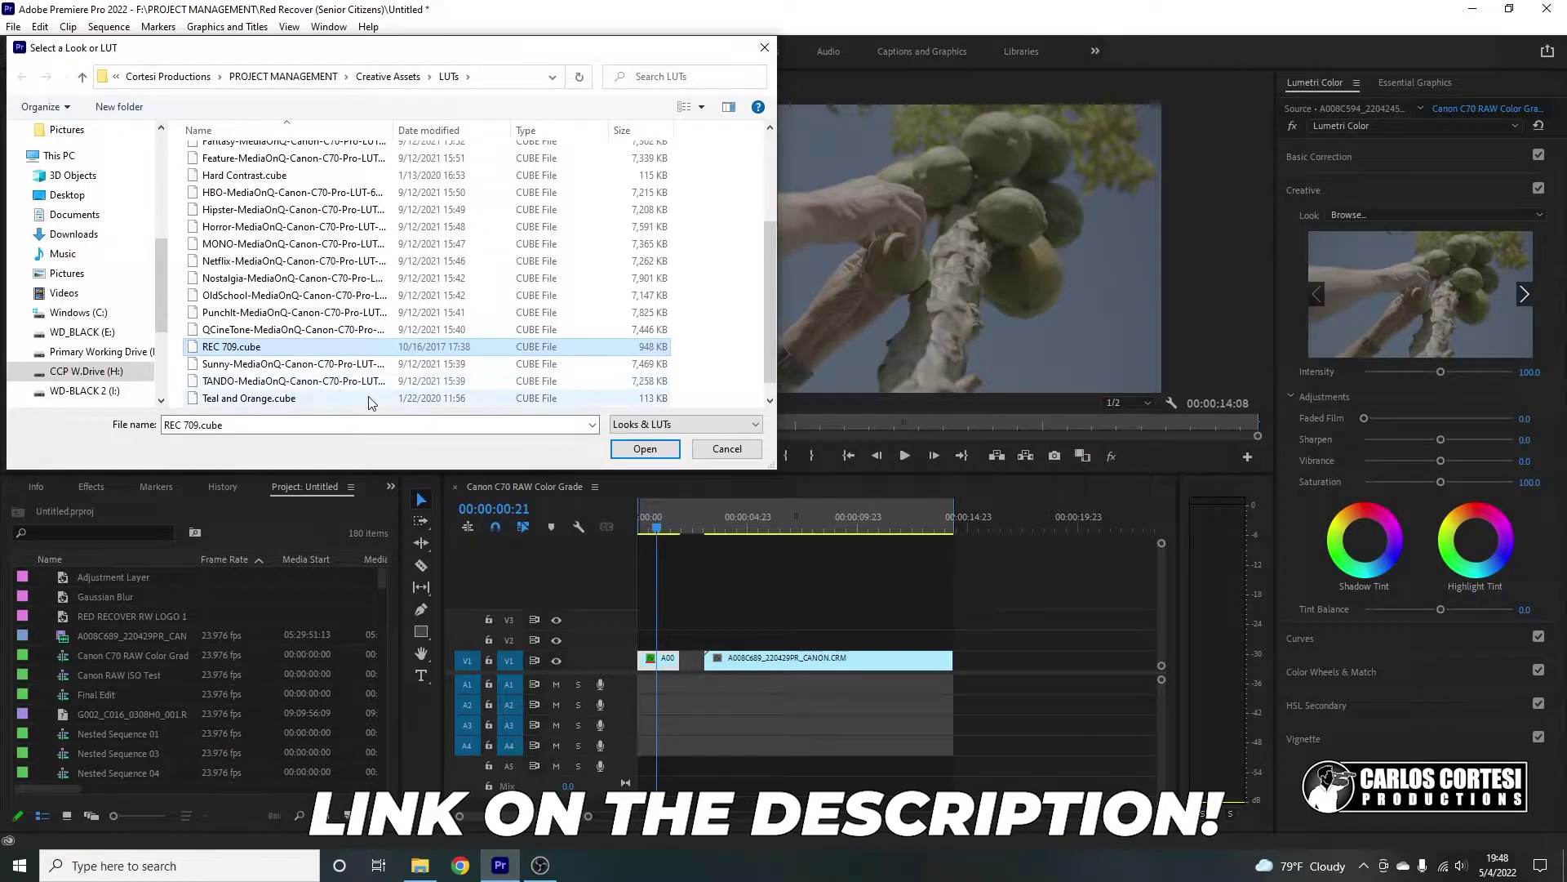
left_click(645, 449)
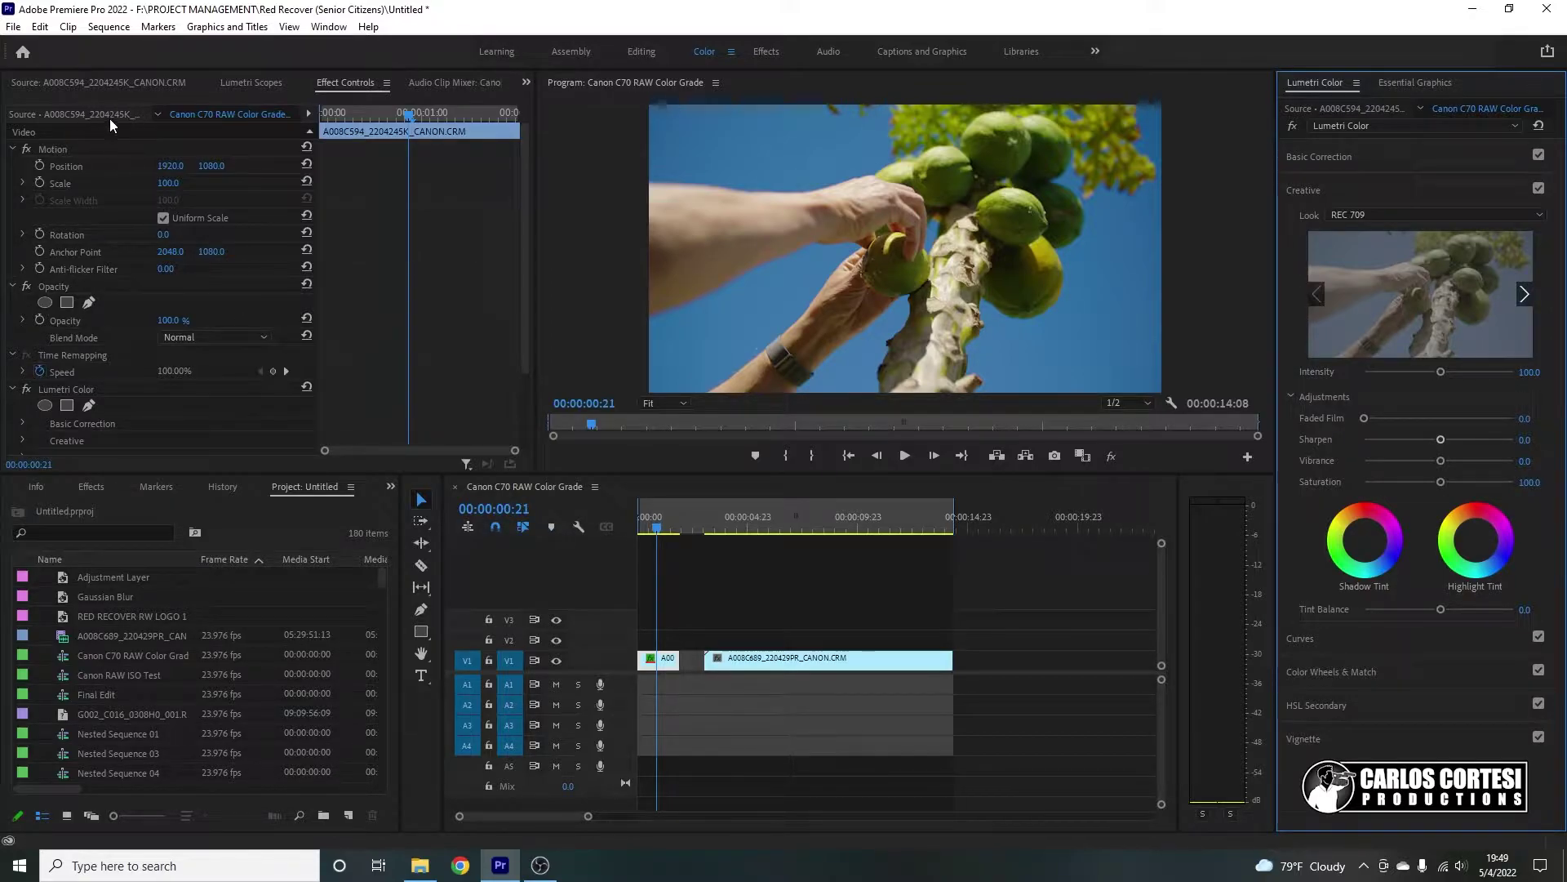
left_click(664, 659)
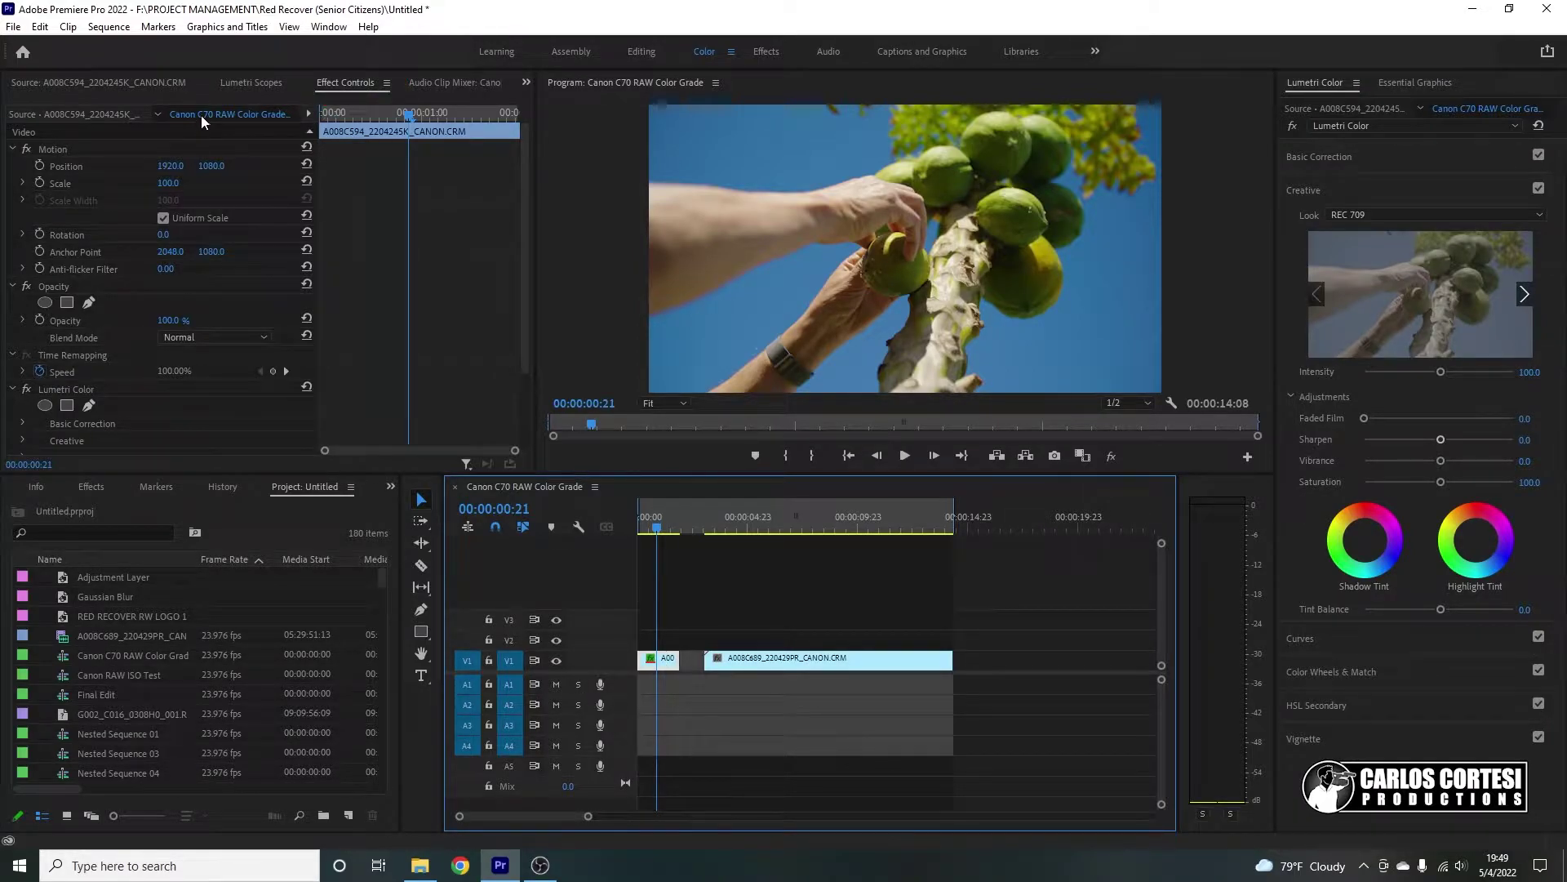
left_click(90, 115)
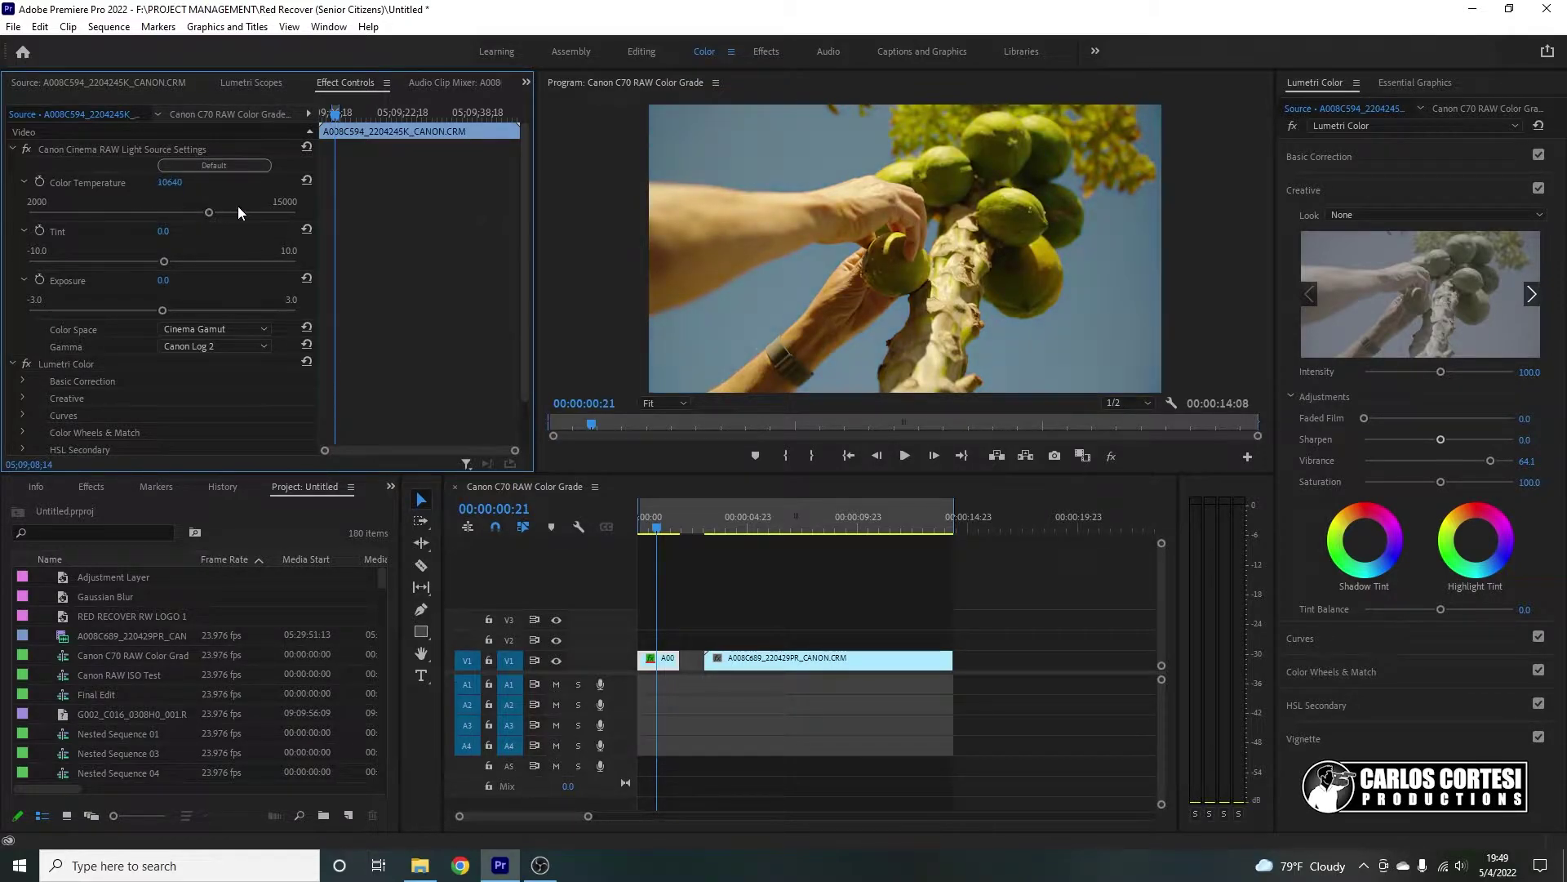
Step: Lower the RAW Color Temperature from 6915 down to 5000
left_click_drag(187, 212, 131, 212)
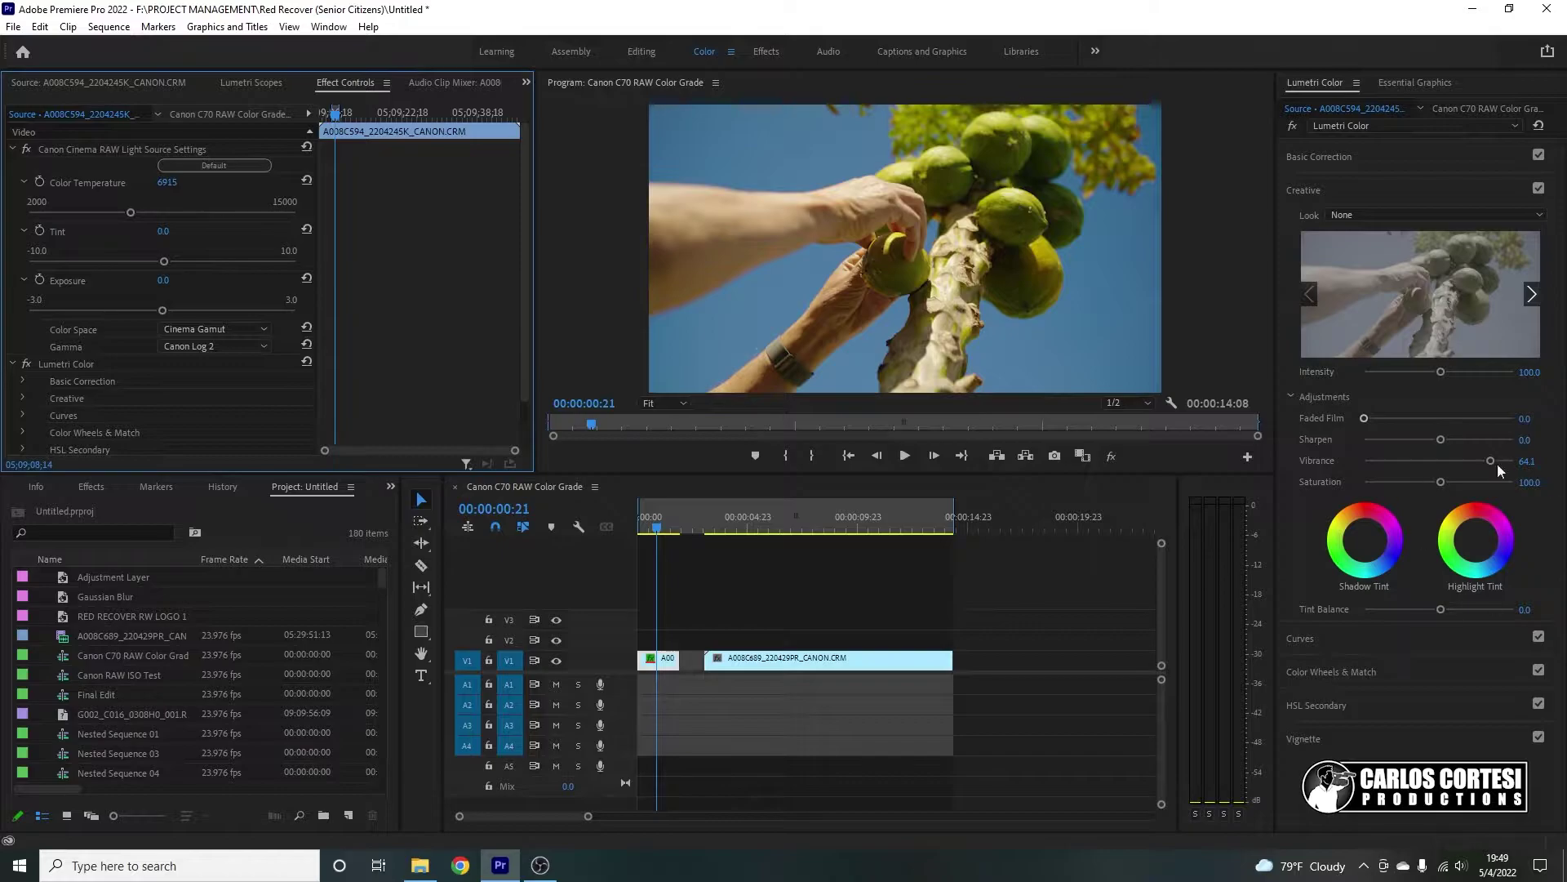
left_click_drag(130, 213, 109, 214)
left_click(81, 214)
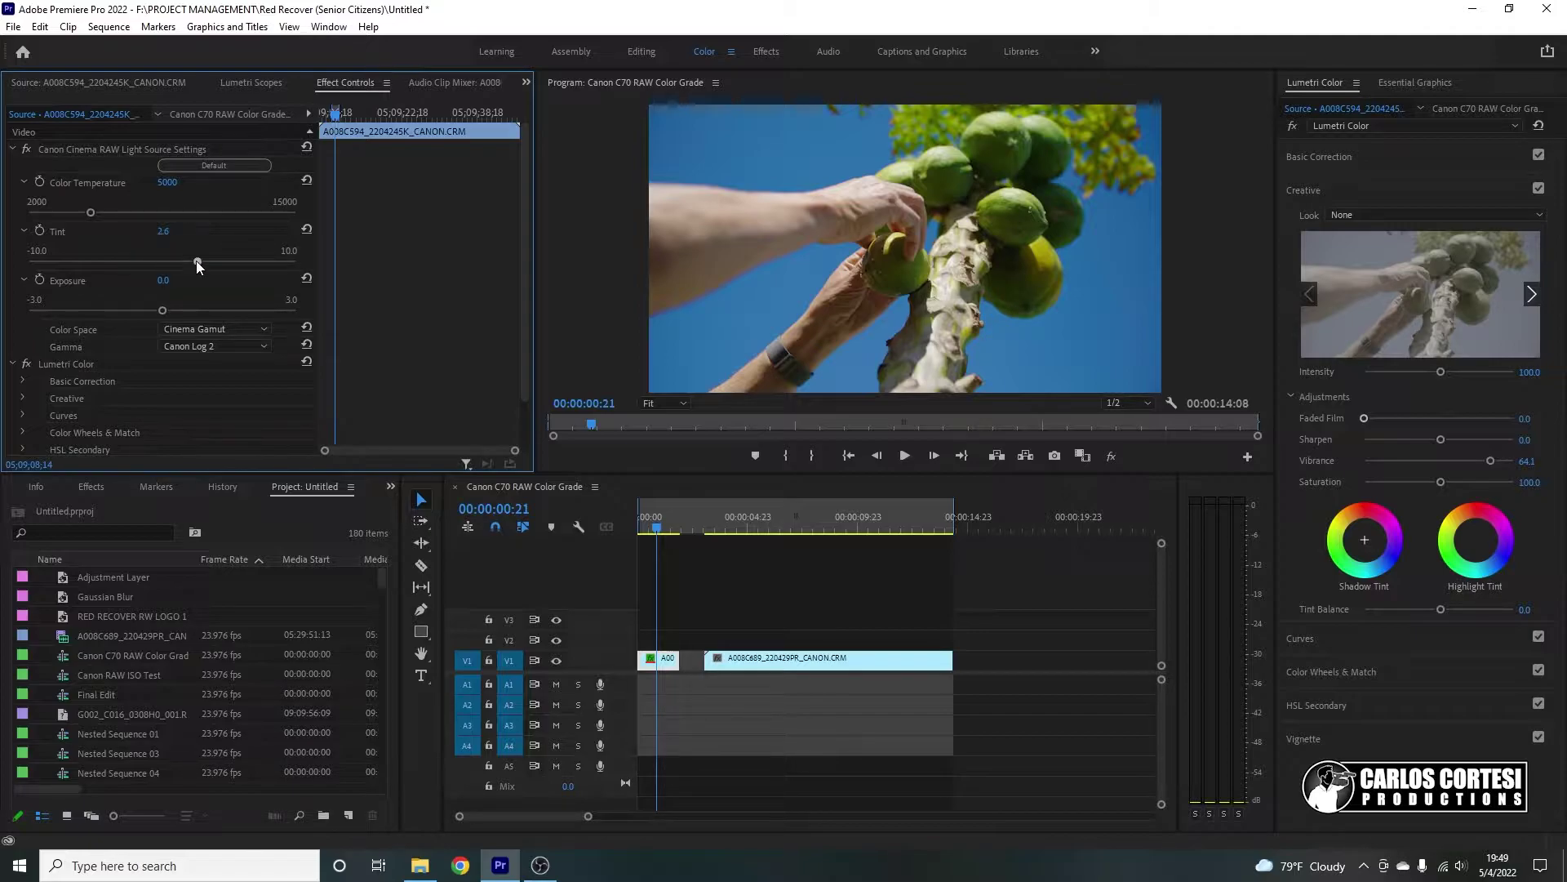
Step: Test RAW Tint toward magenta and green, then reset it to 0.0
left_click_drag(196, 261, 264, 260)
left_click(51, 261)
left_click_drag(151, 265, 244, 264)
left_click(306, 229)
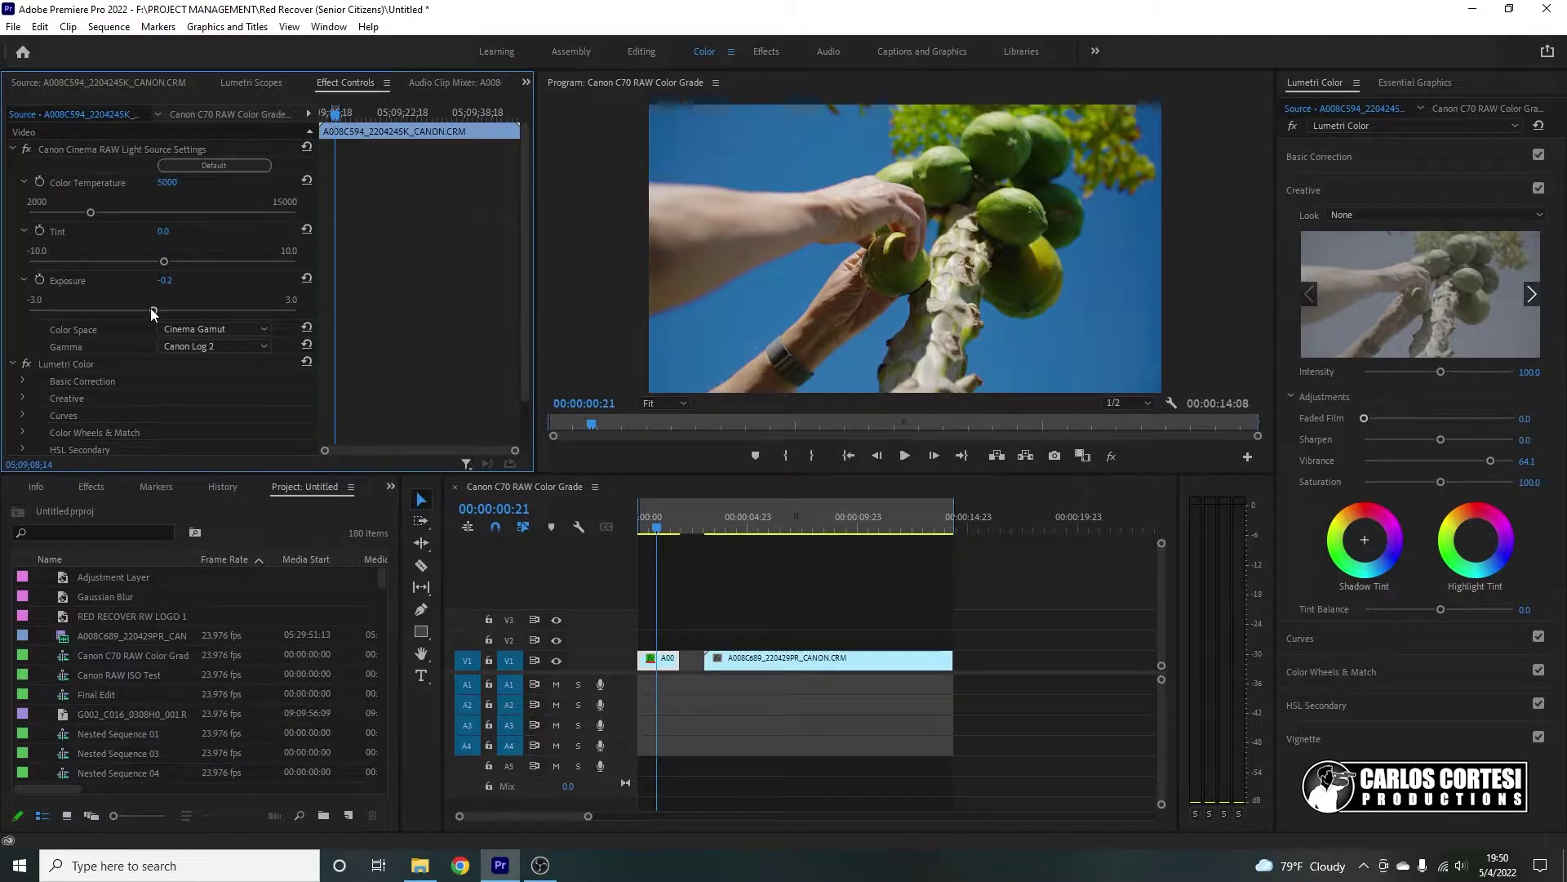
Step: Adjust the RAW Exposure, settling it at 0.6
left_click_drag(151, 307, 204, 311)
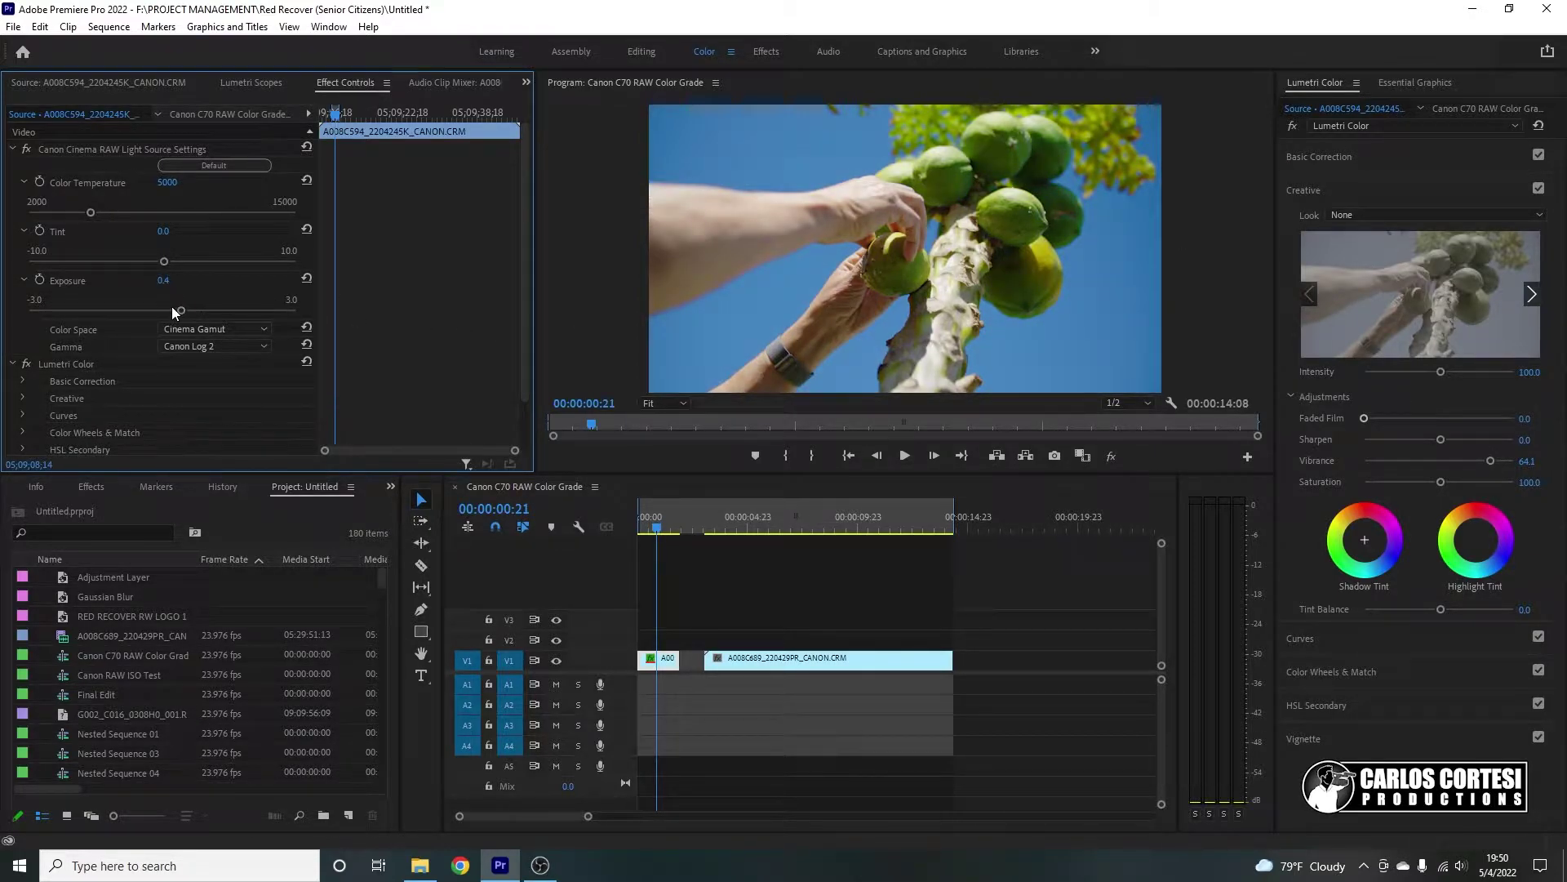
left_click_drag(173, 309, 161, 316)
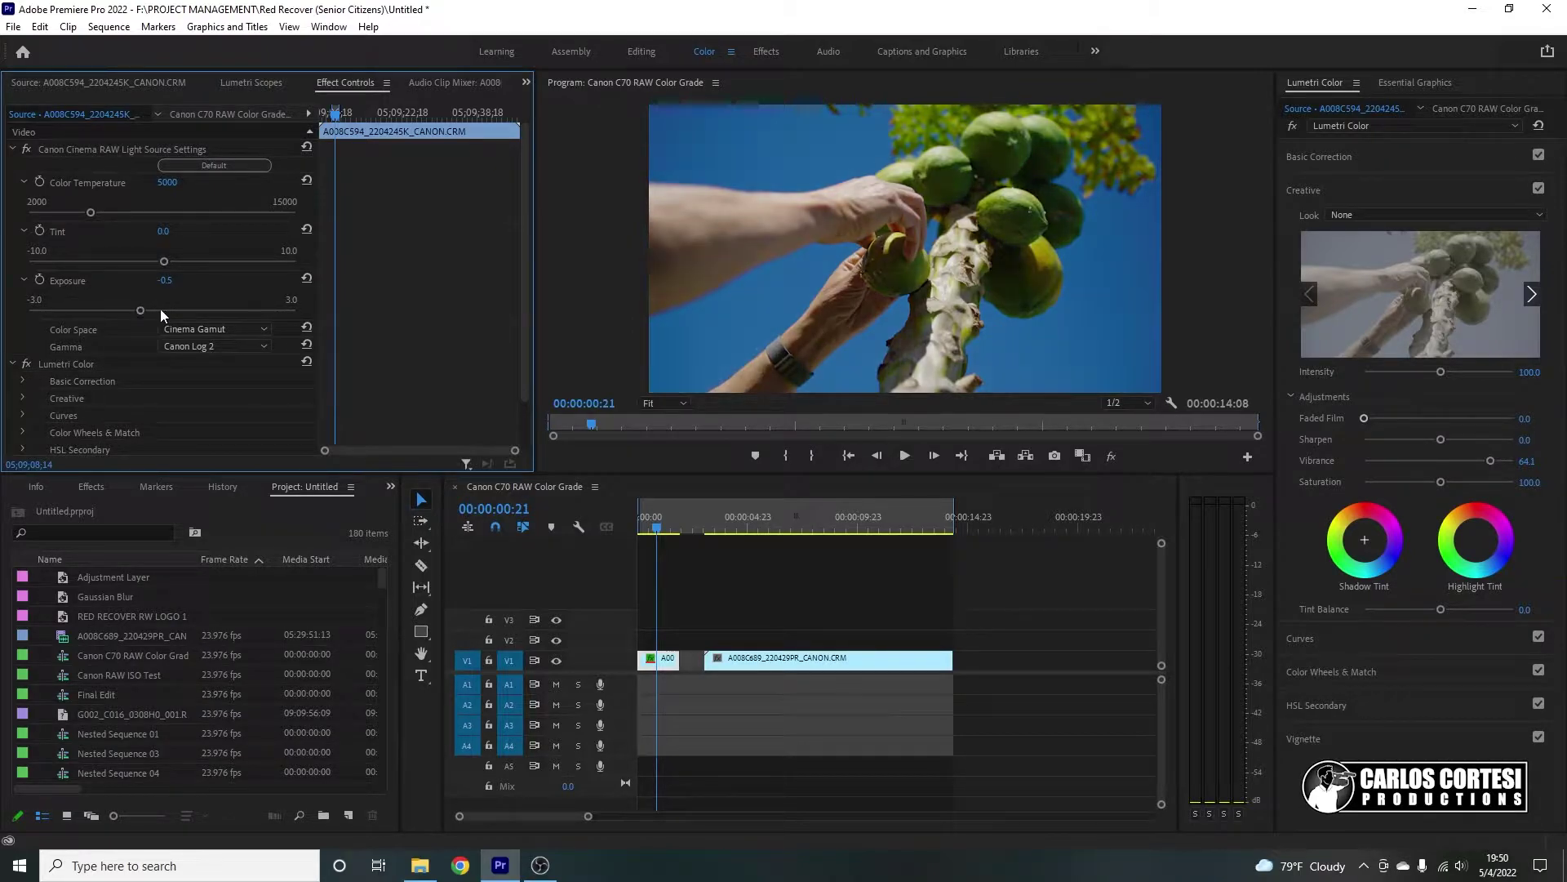
left_click_drag(173, 312, 184, 312)
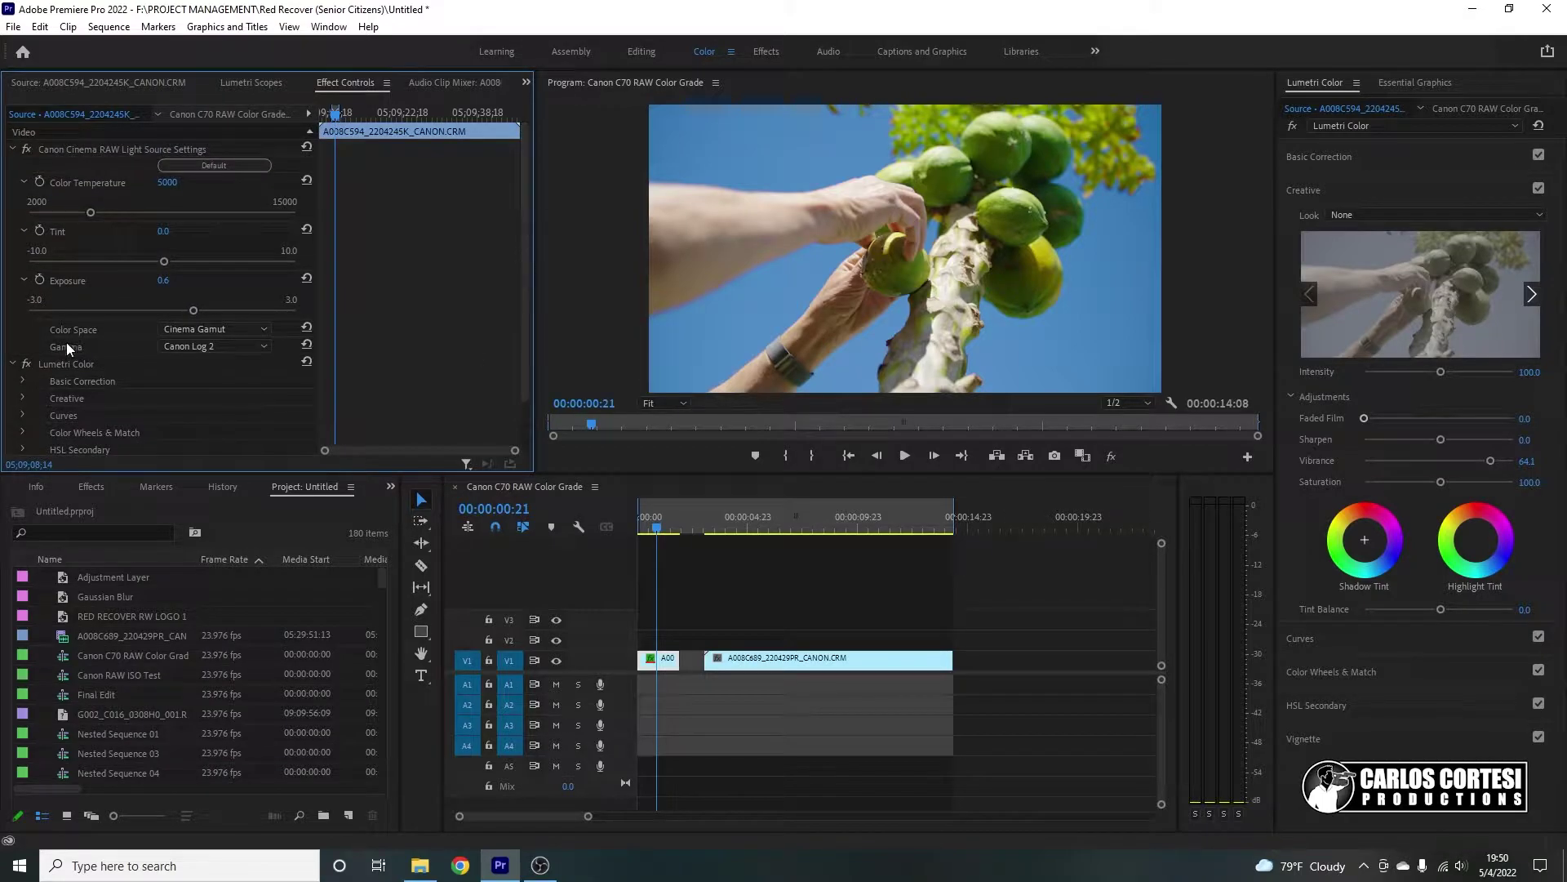
scroll(489, 299, "down", 1)
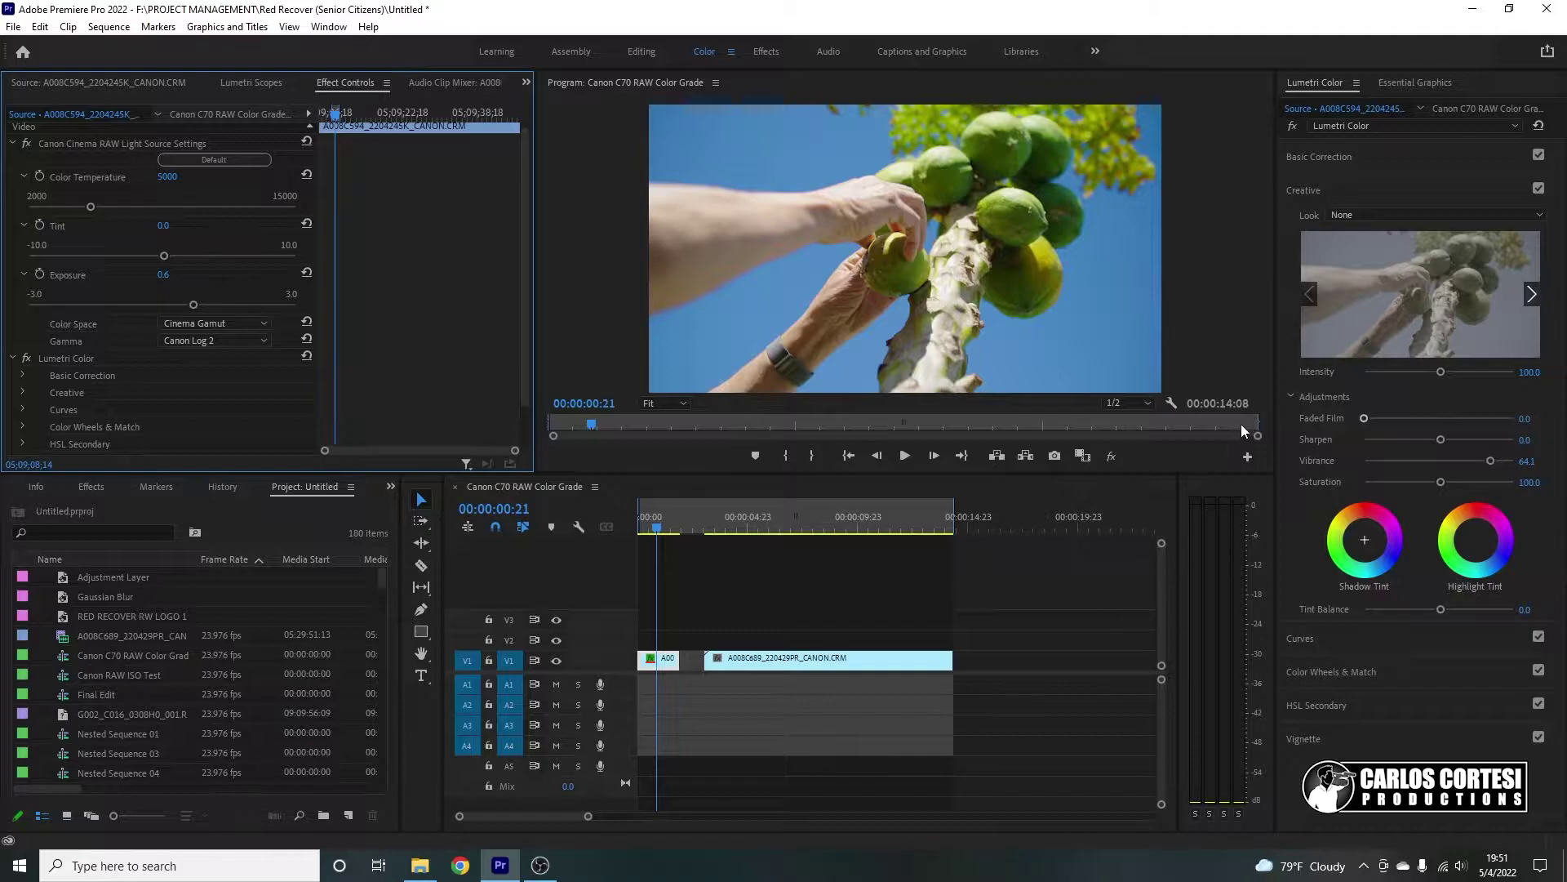
Step: Show the clip's Lumetri Basic Correction and source RAW settings, returning to the sequence clip's effects
left_click(89, 361)
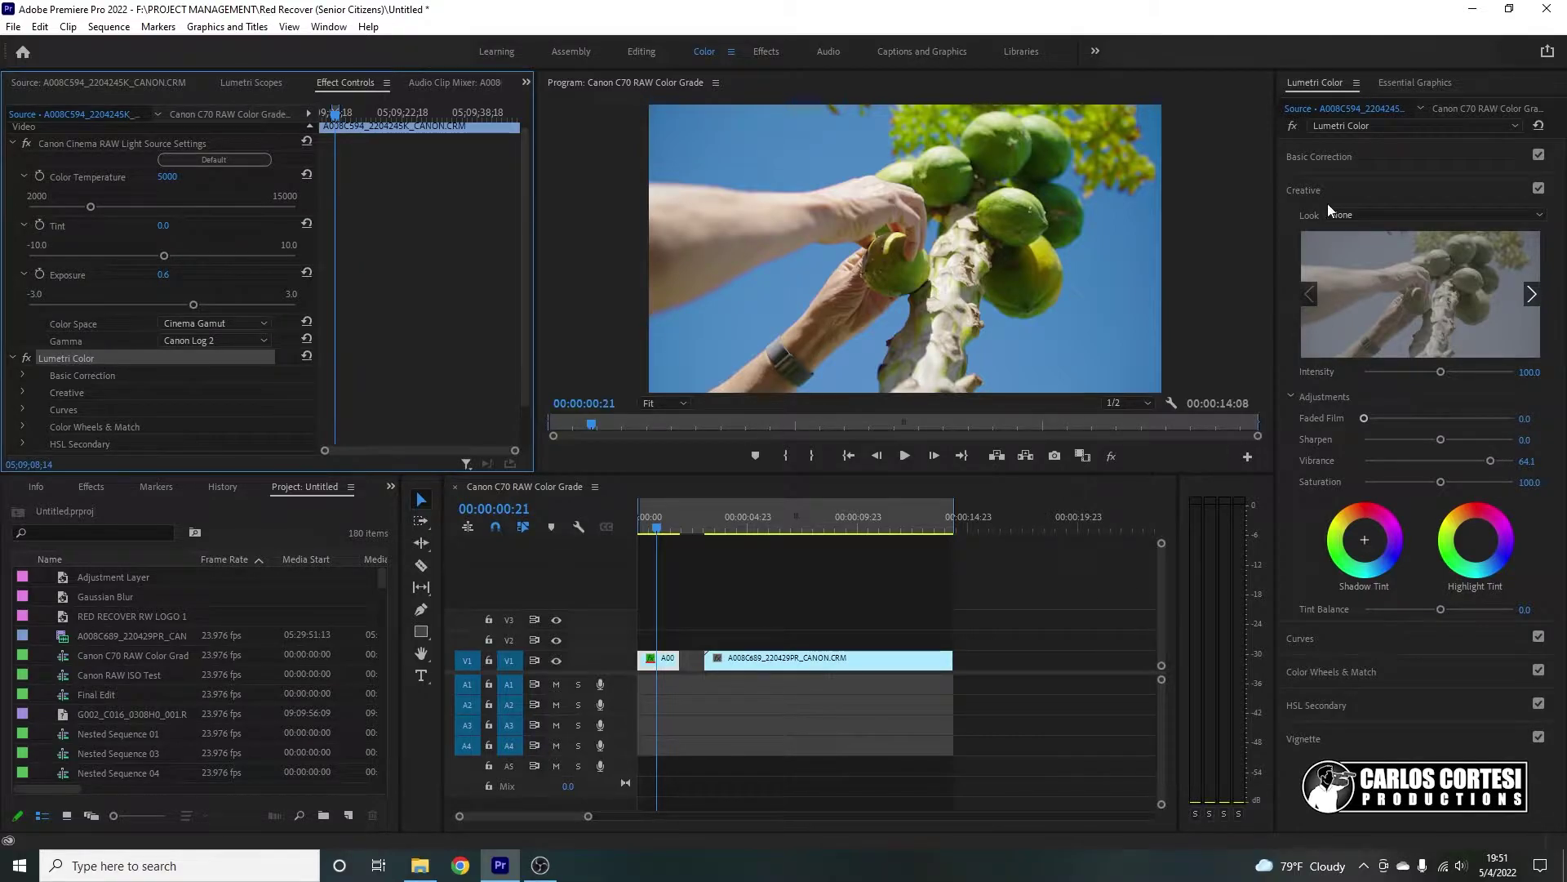
left_click(1358, 158)
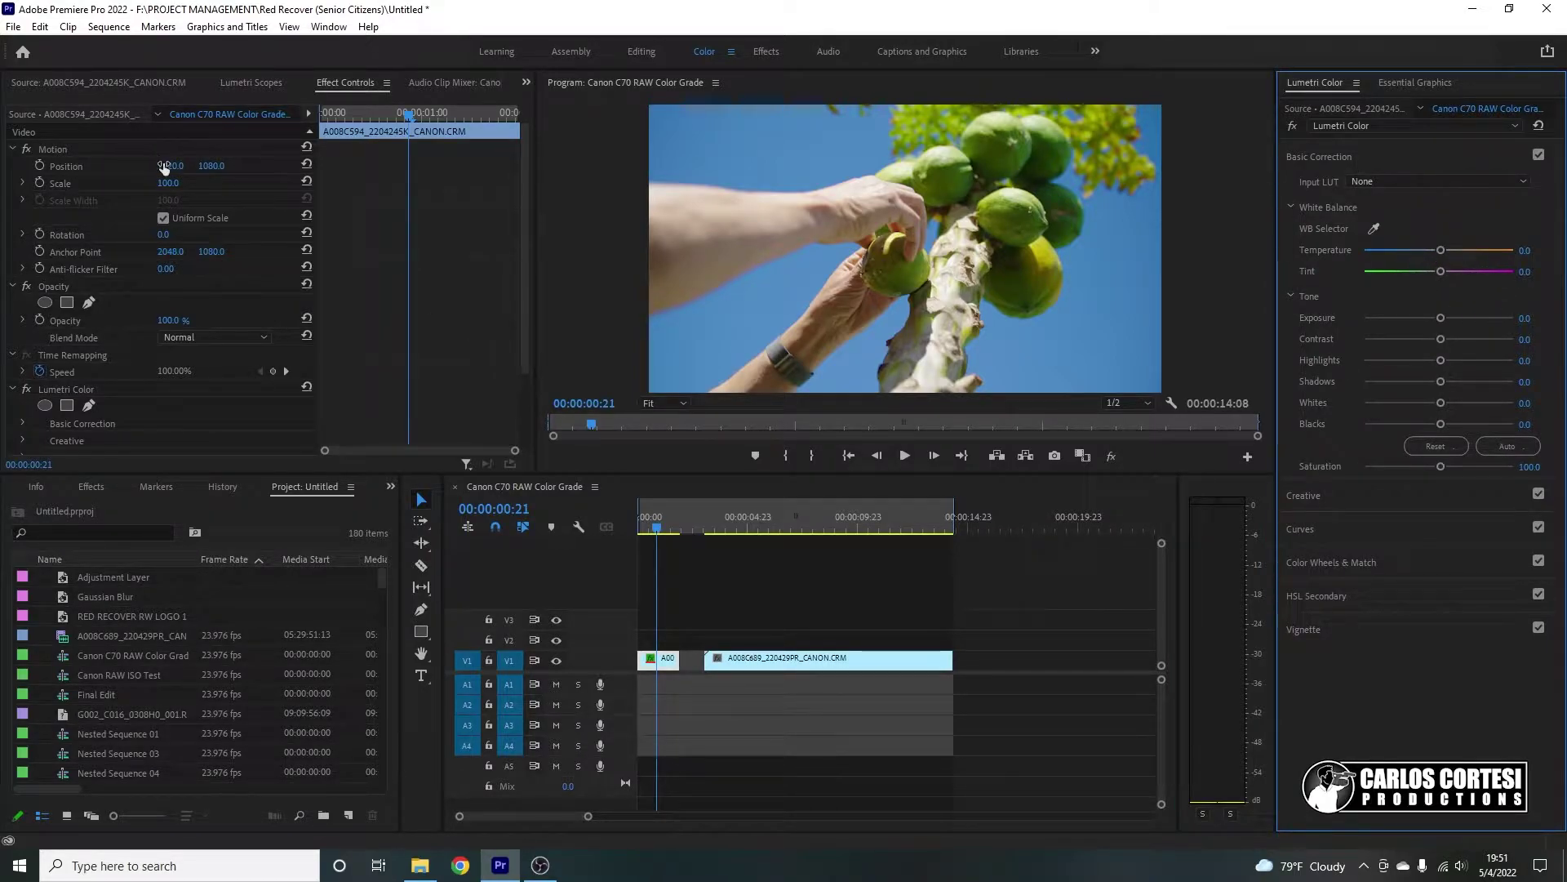
left_click(82, 115)
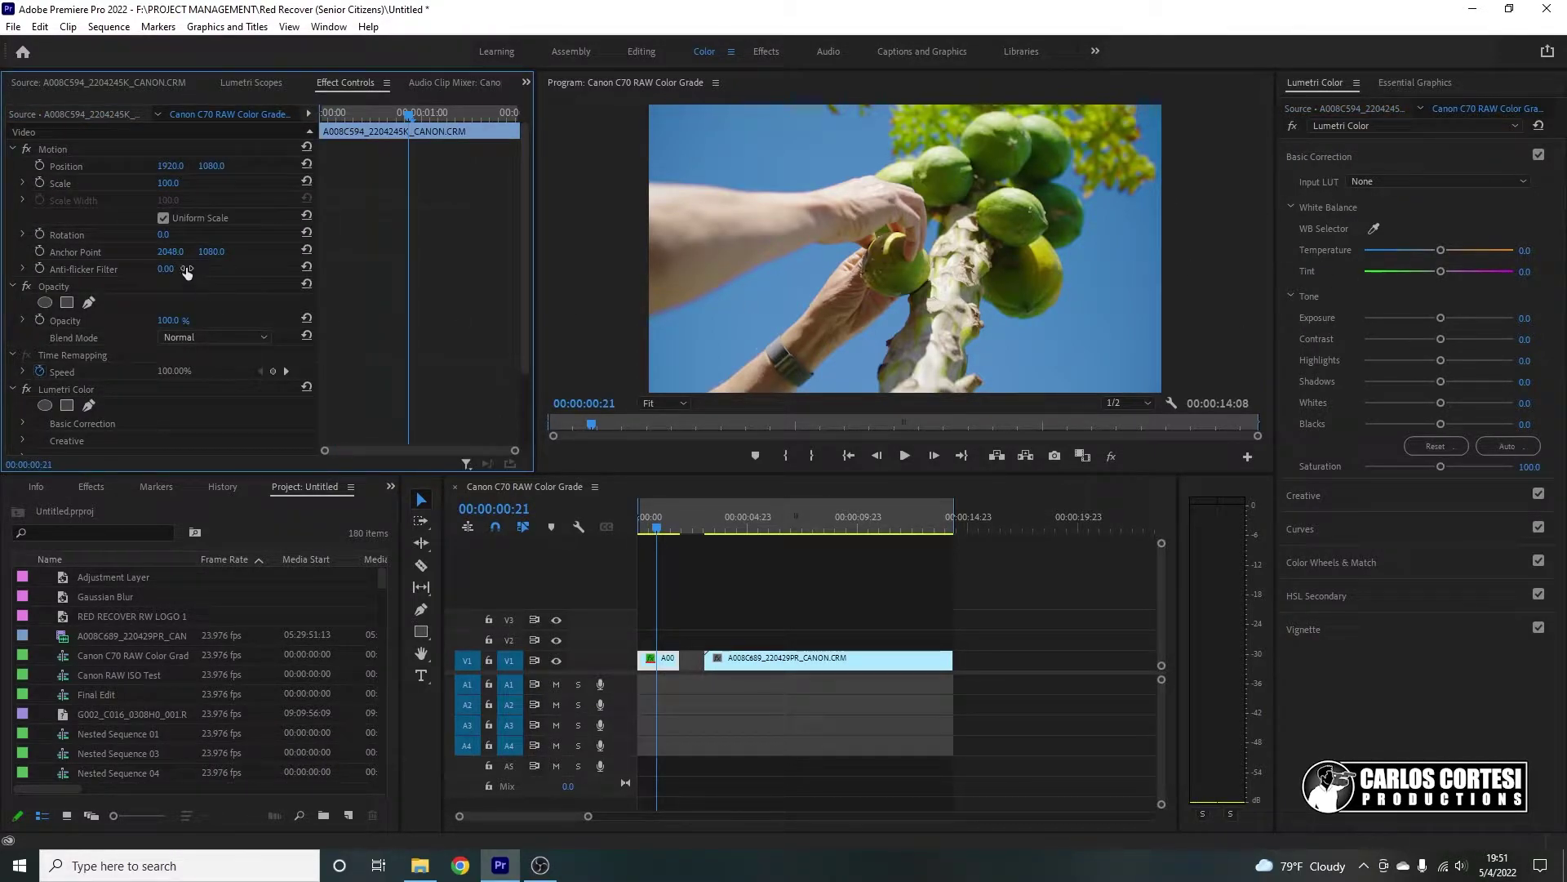
left_click(90, 115)
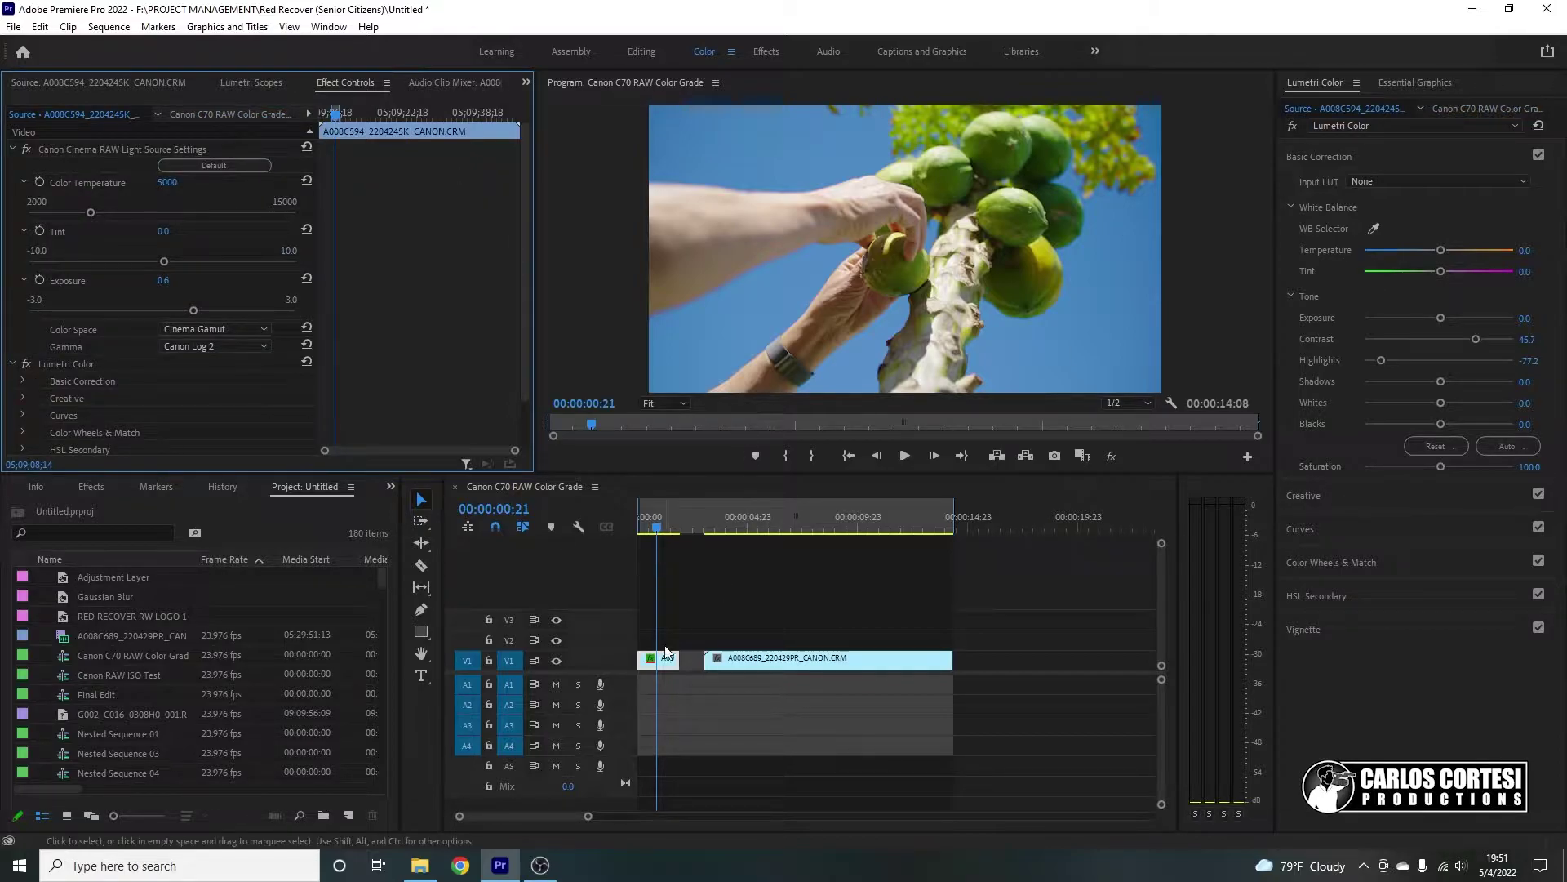
left_click(816, 660)
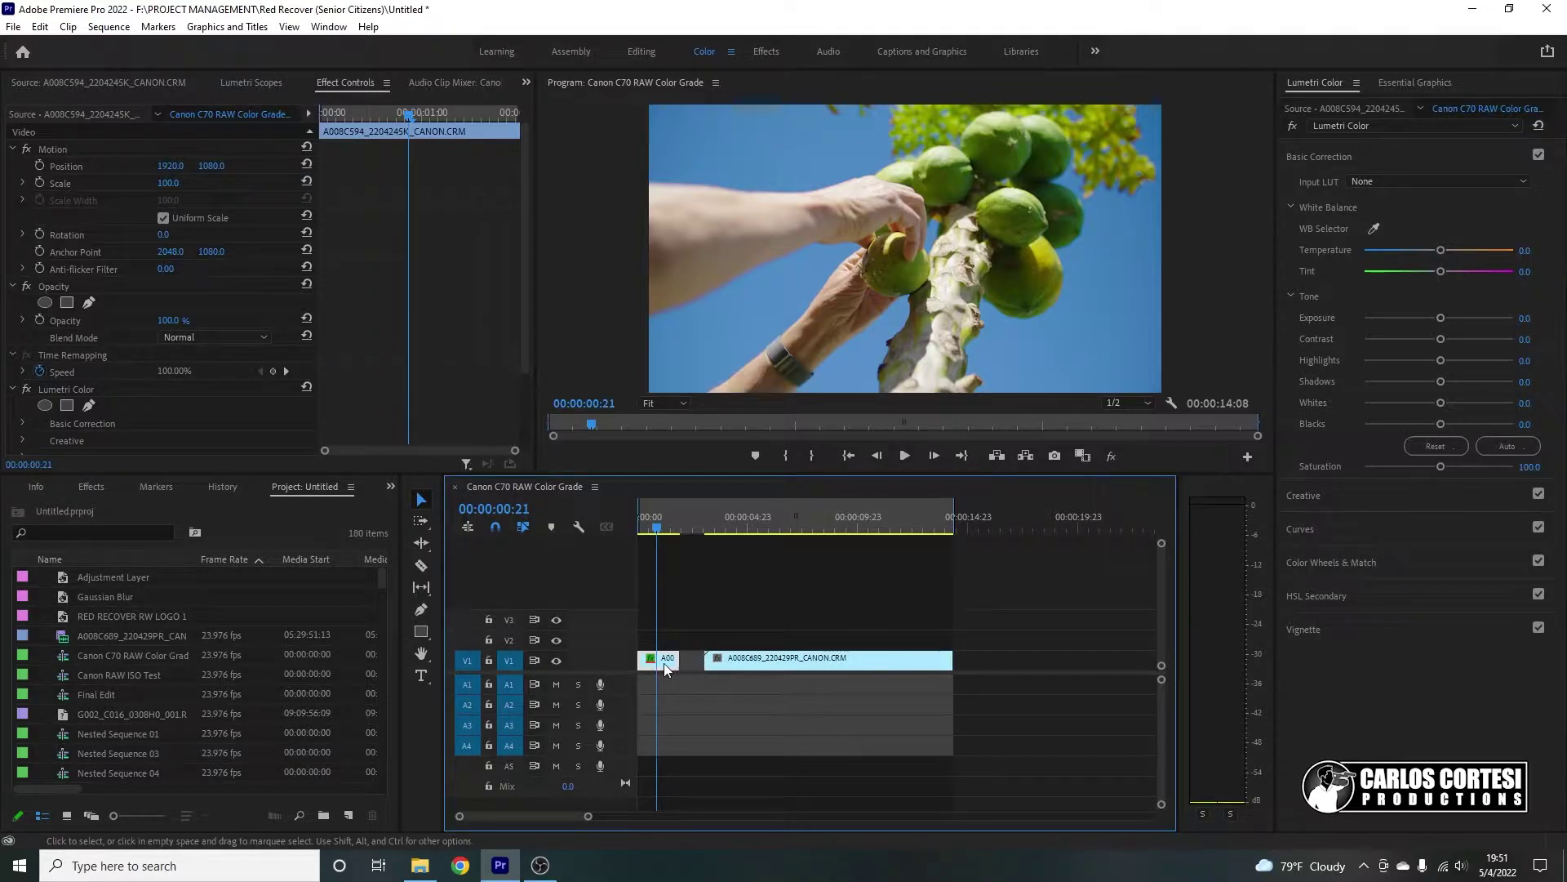
Step: Pull Highlights down to about -20.7 and reset the Lumetri Exposure to 0
left_click_drag(1430, 359, 1414, 361)
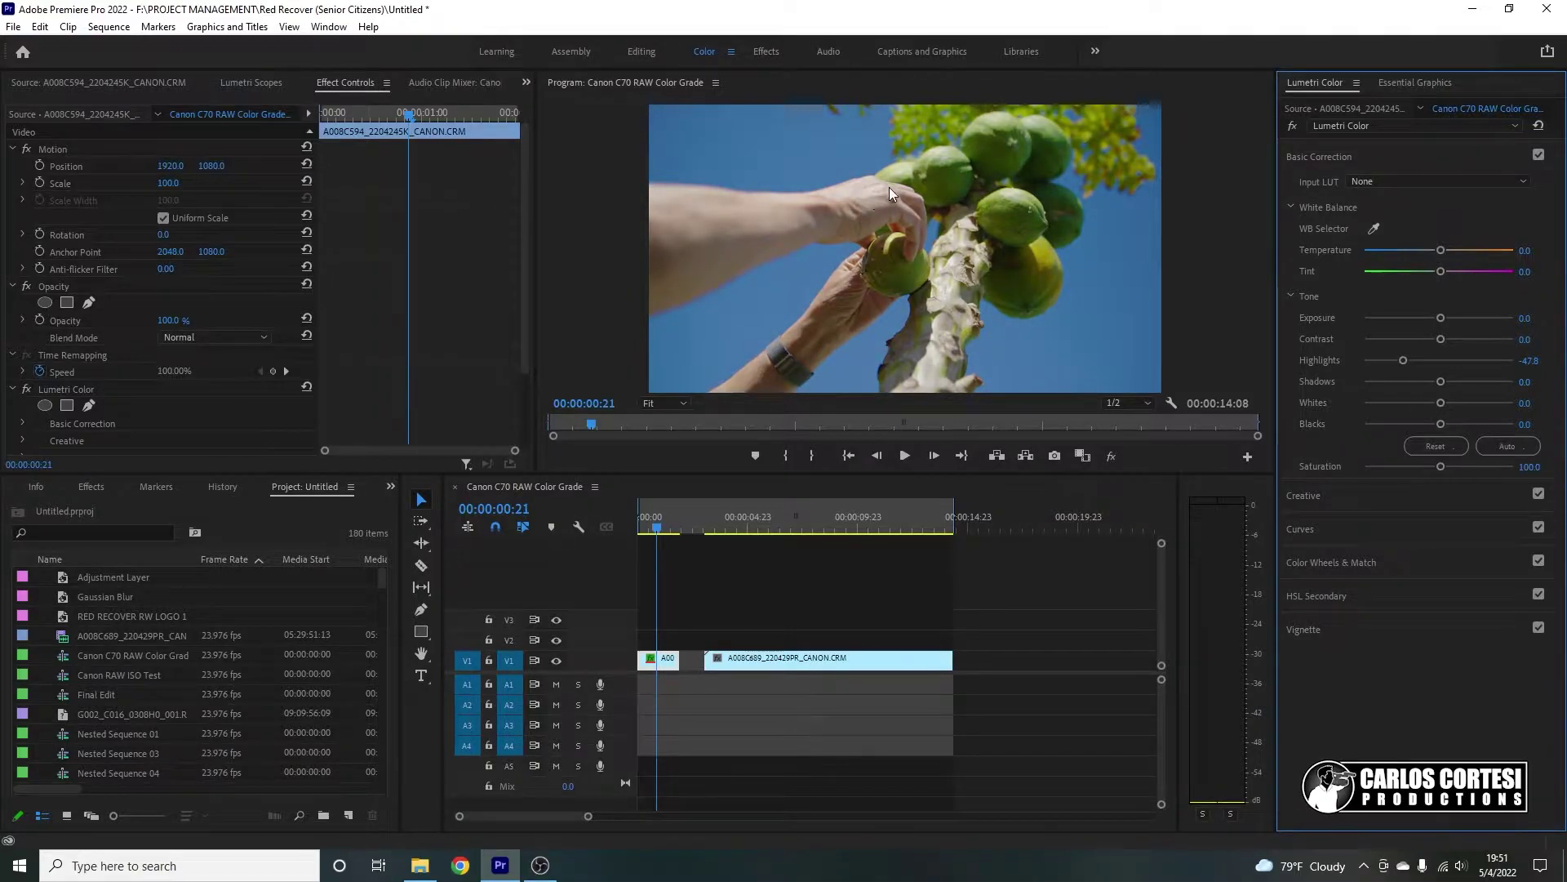
mouse_move(1398, 358)
left_mouse_down()
mouse_move(1385, 361)
mouse_move(1418, 360)
left_mouse_up()
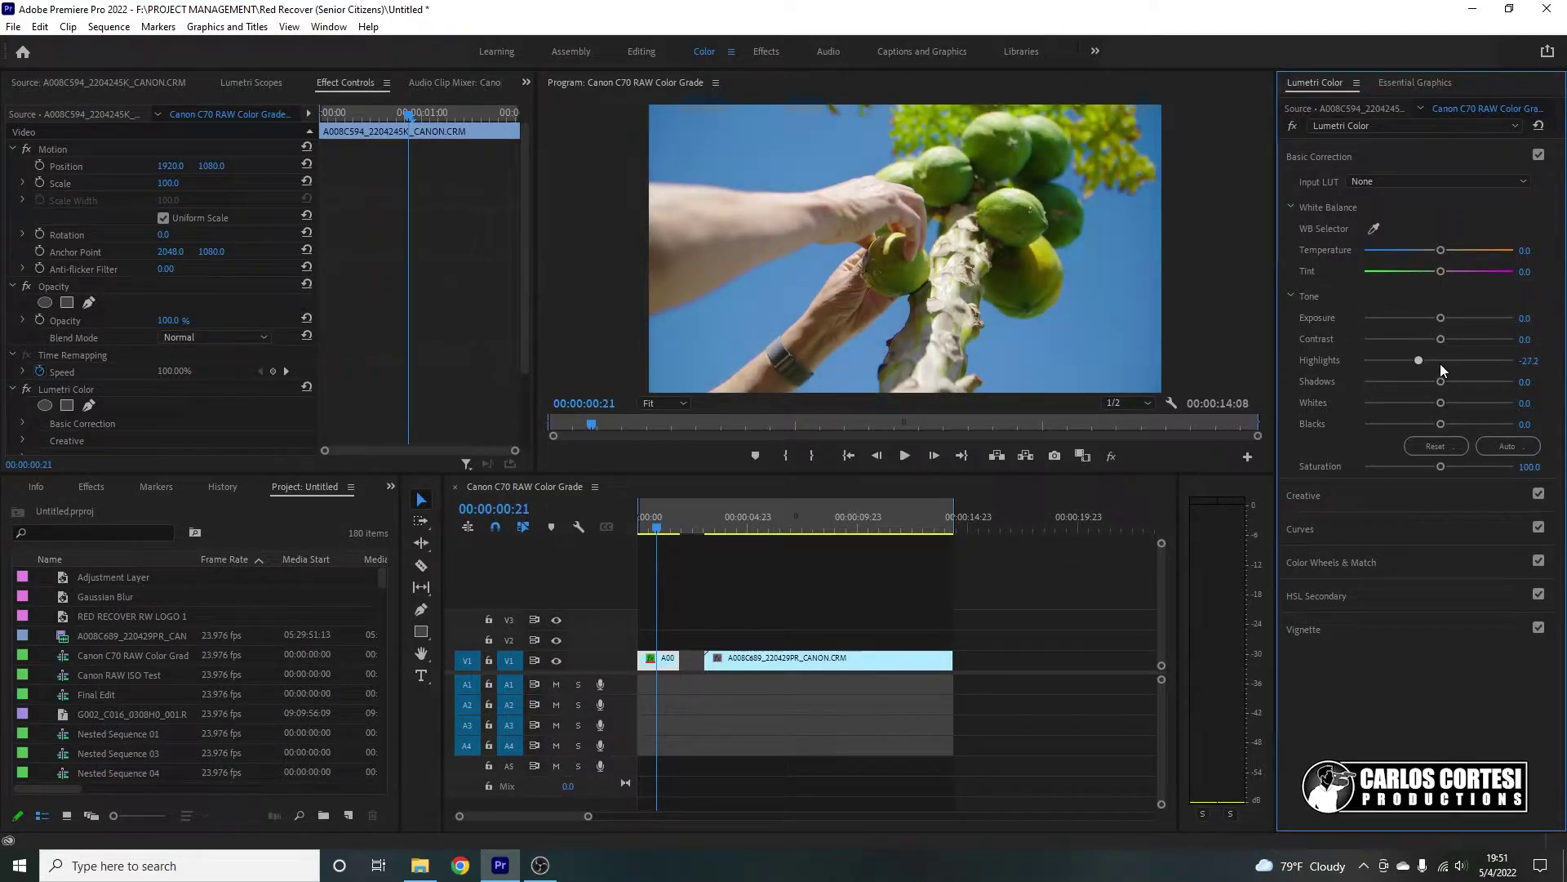
left_click(1440, 364)
left_click(1440, 319)
left_click_drag(1441, 318, 1420, 319)
left_click(1525, 318)
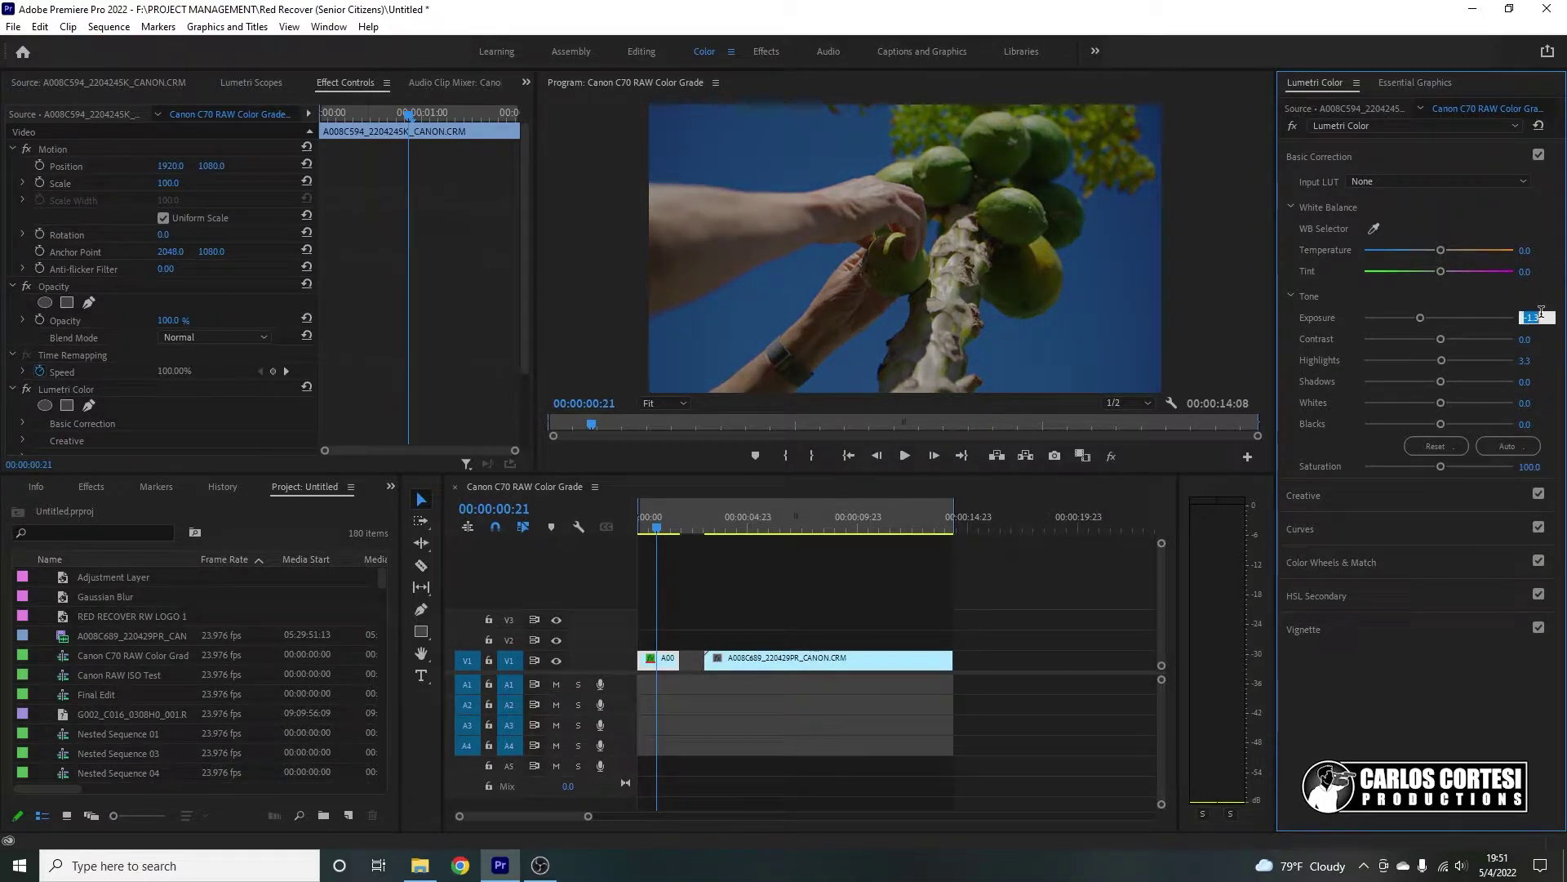
type("0")
key("Return")
left_click_drag(1433, 360, 1412, 361)
Step: Raise the RAW Exposure to 1.0 and settle Highlights at -94.6
left_click(123, 115)
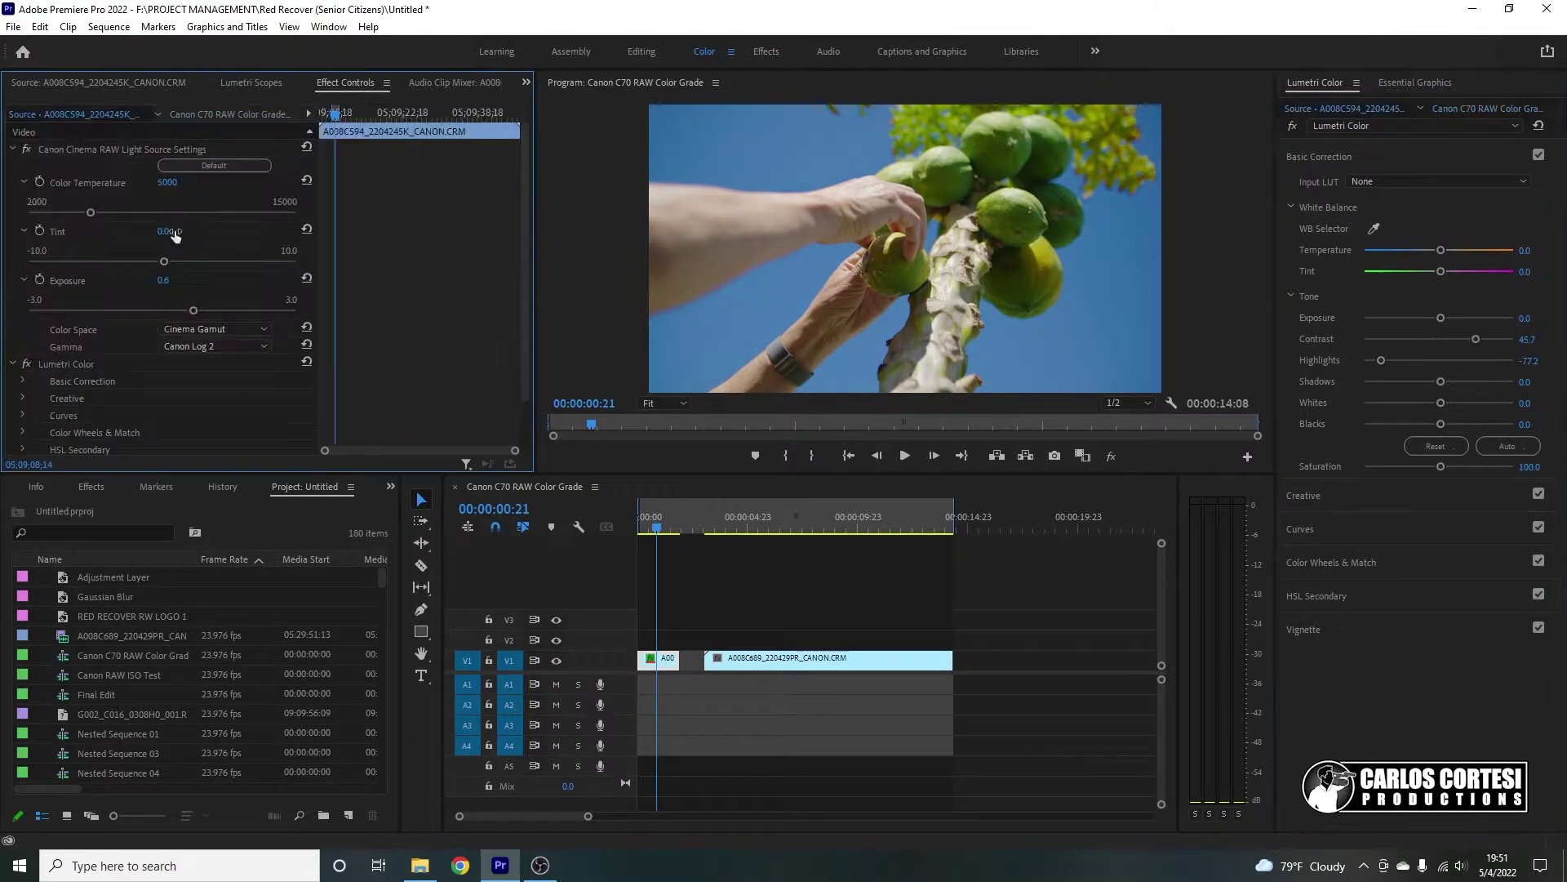
left_click_drag(201, 311, 213, 312)
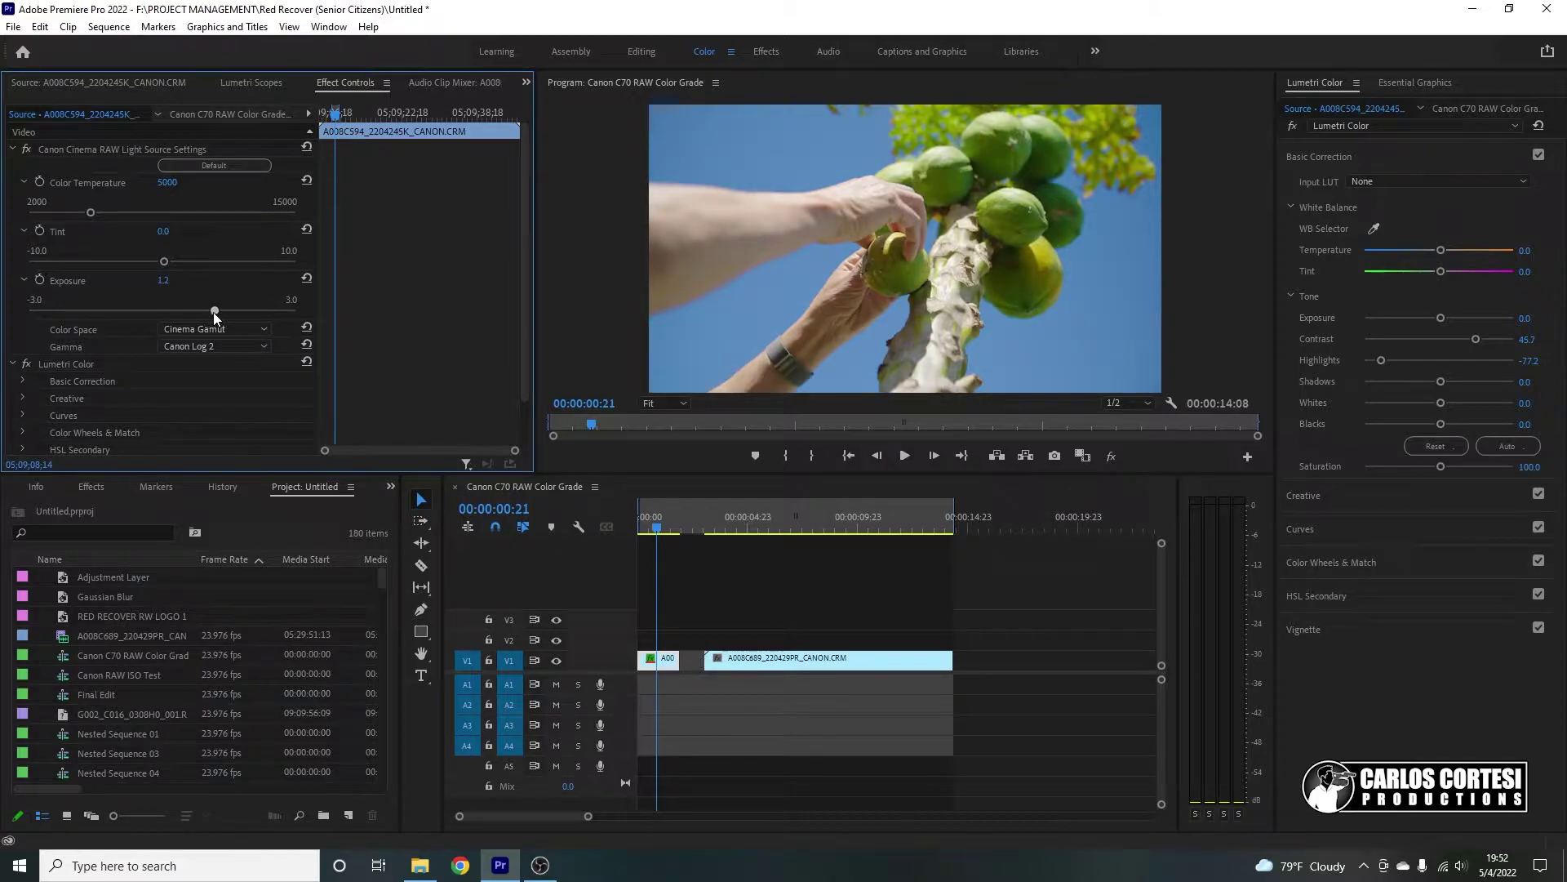
left_click_drag(1381, 360, 1361, 360)
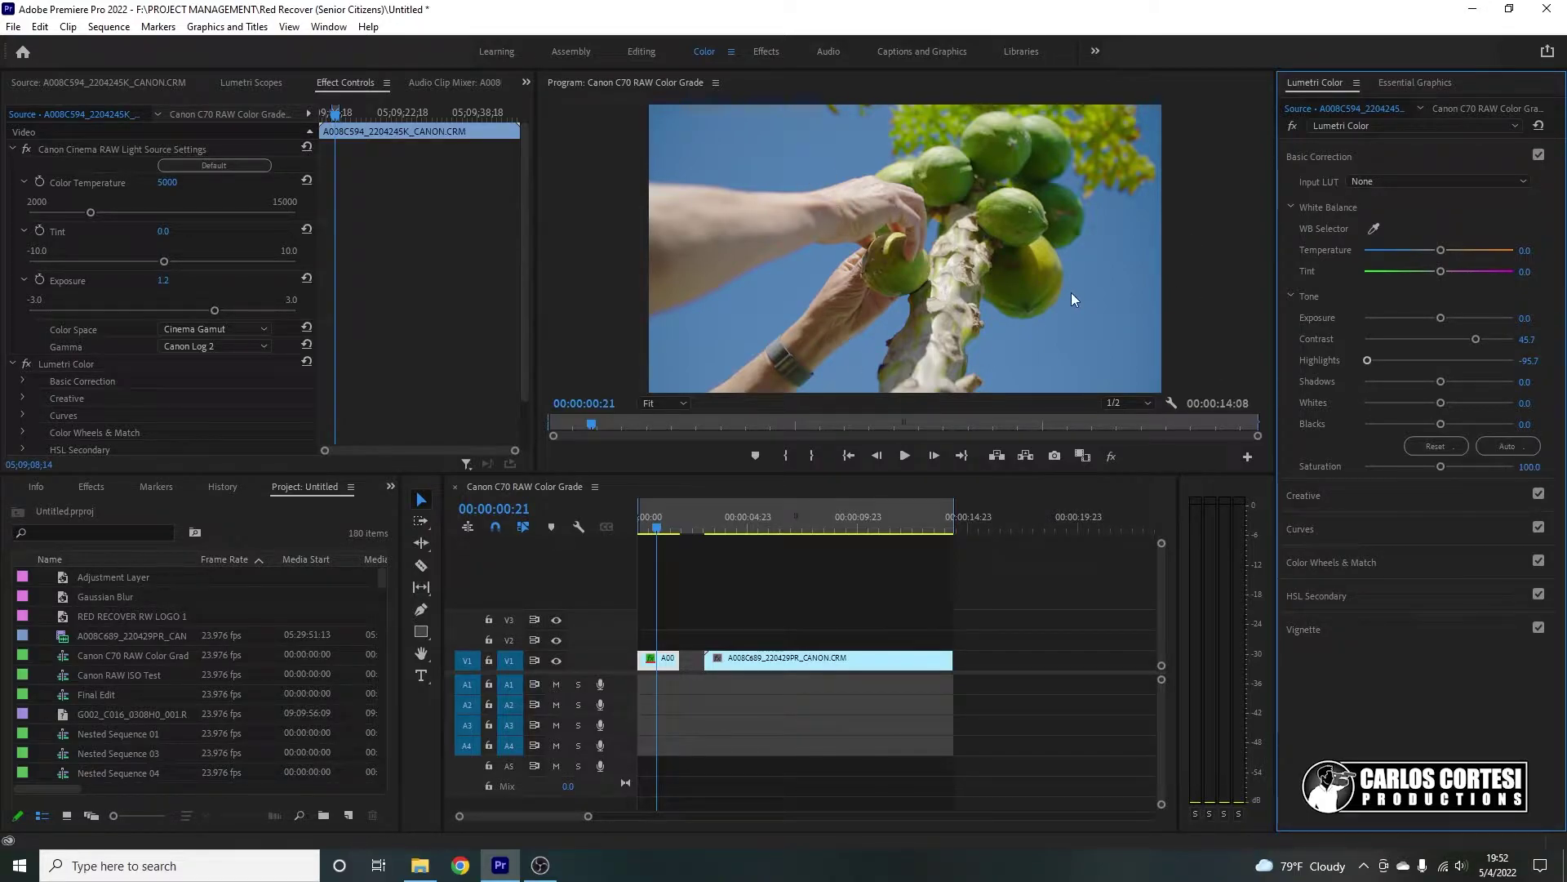
left_click_drag(1374, 360, 1368, 360)
left_click(214, 309)
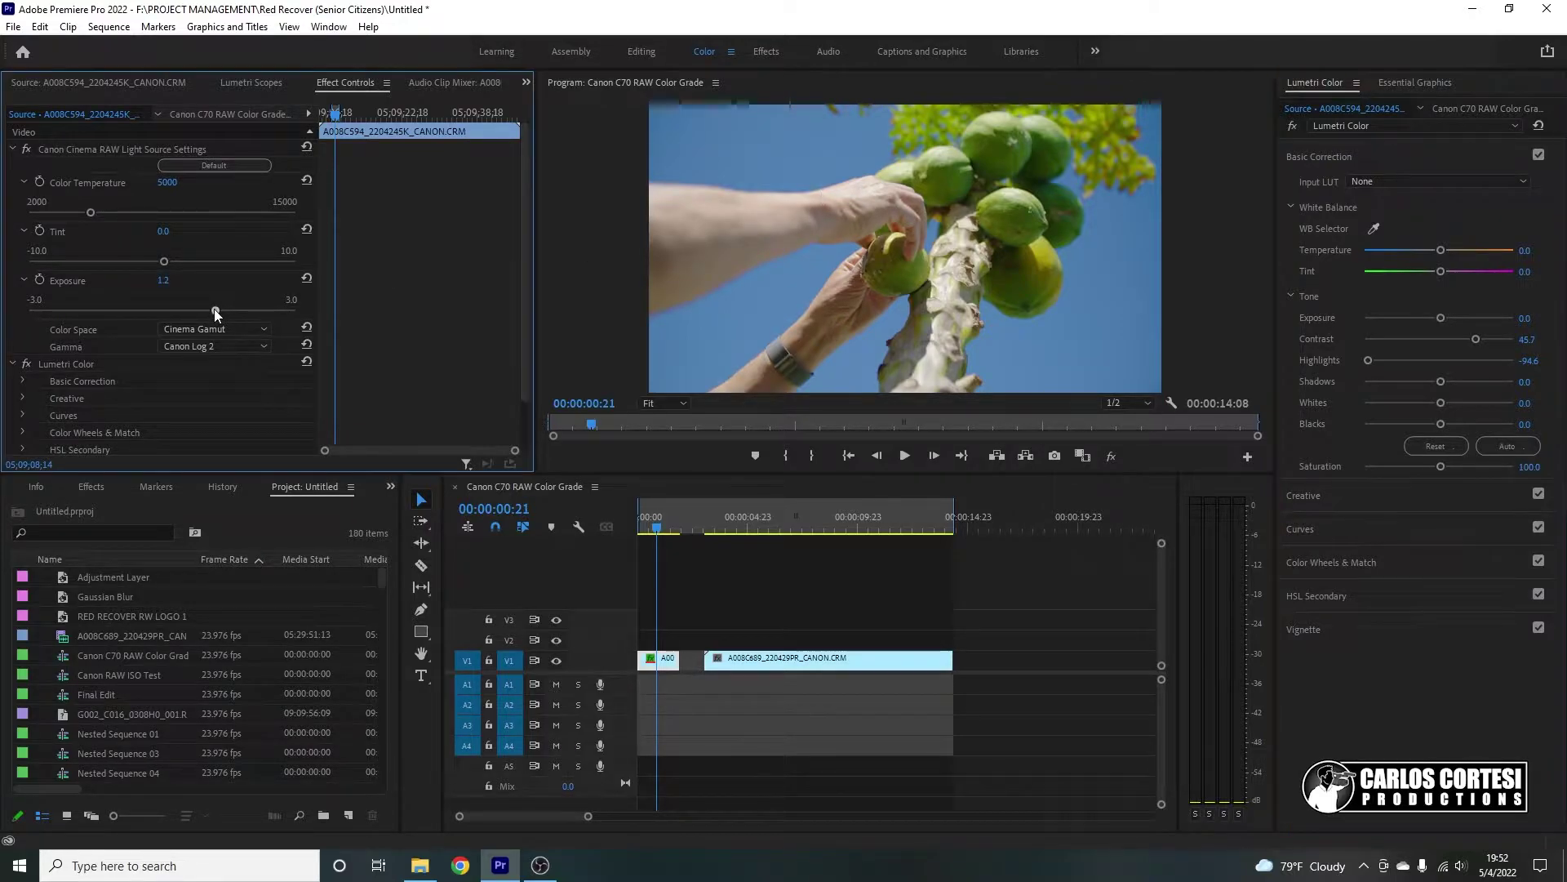
left_click(212, 309)
Step: Push Contrast up to 100 and, after testing, set Shadows to -9.8
left_click_drag(1484, 336, 1335, 347)
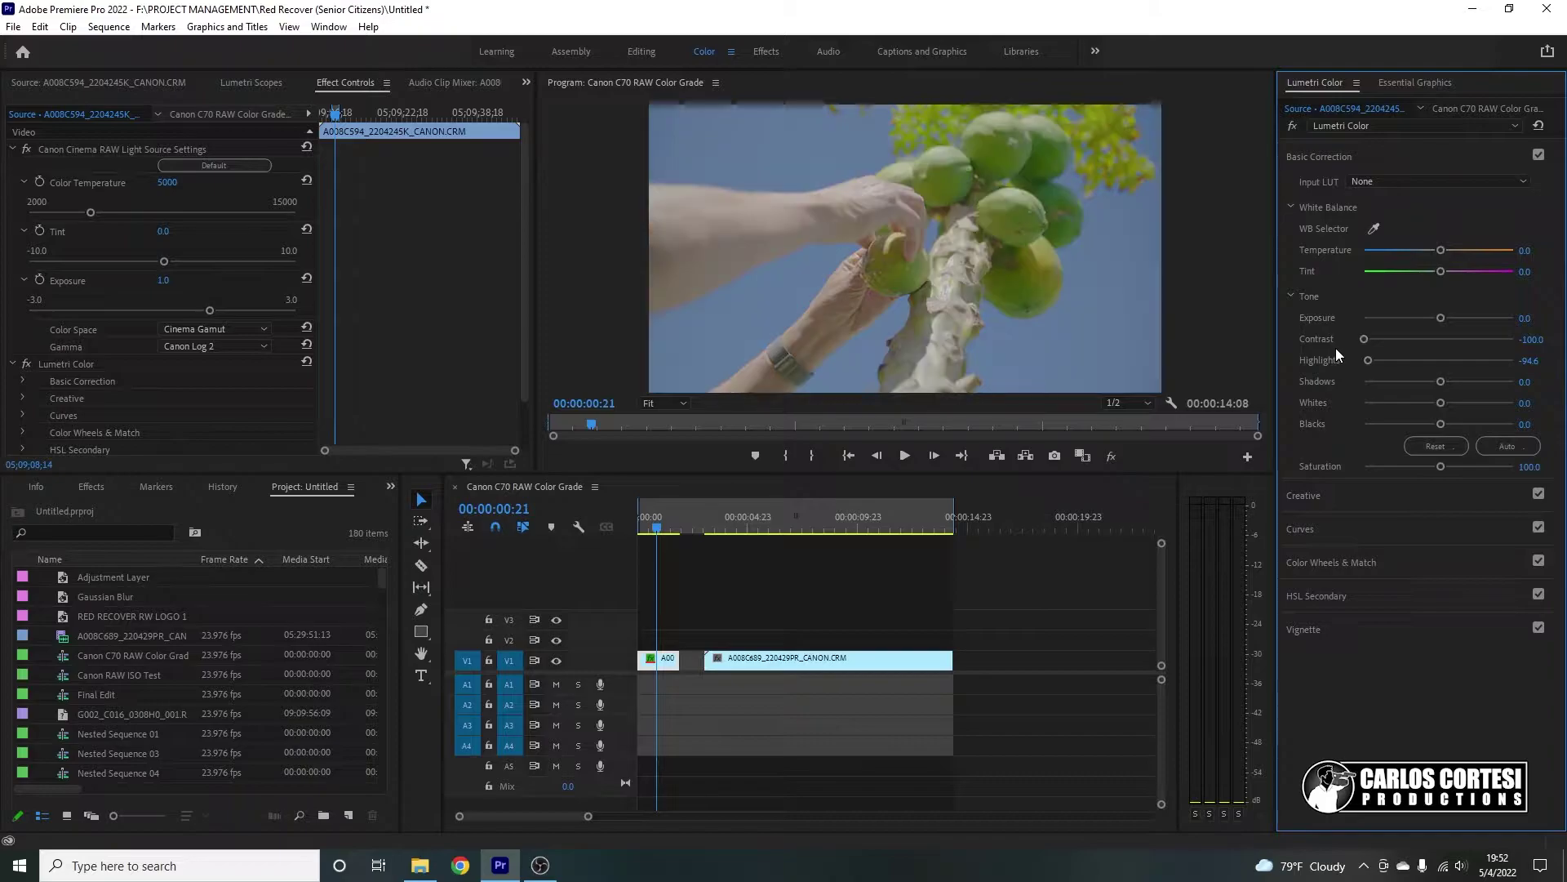
left_click_drag(1436, 344, 1500, 339)
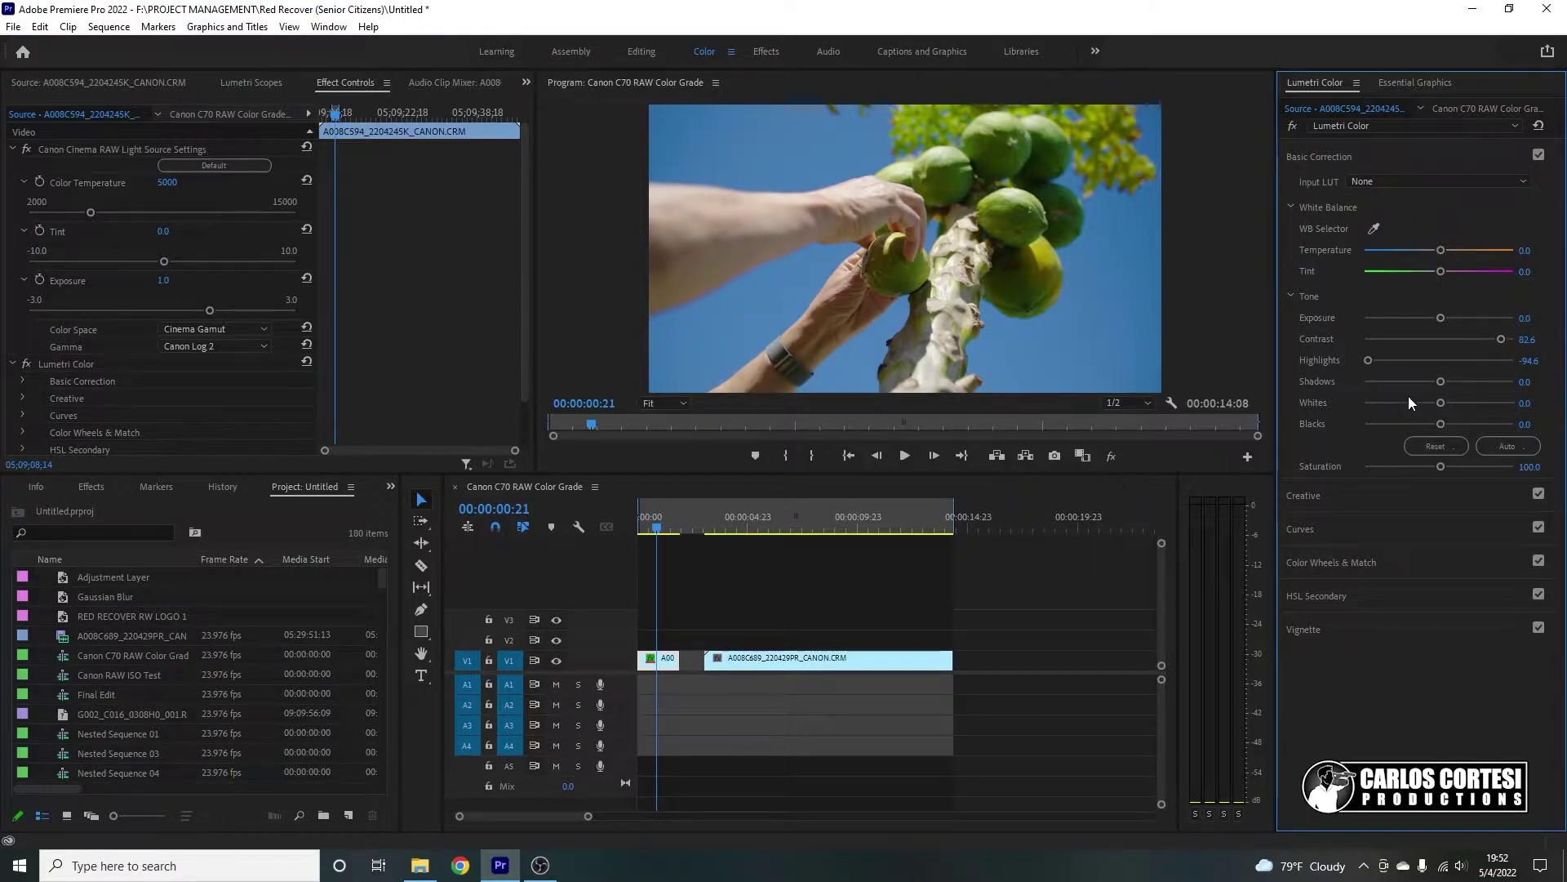
left_click_drag(1507, 338, 1510, 339)
left_click_drag(1441, 381, 1320, 384)
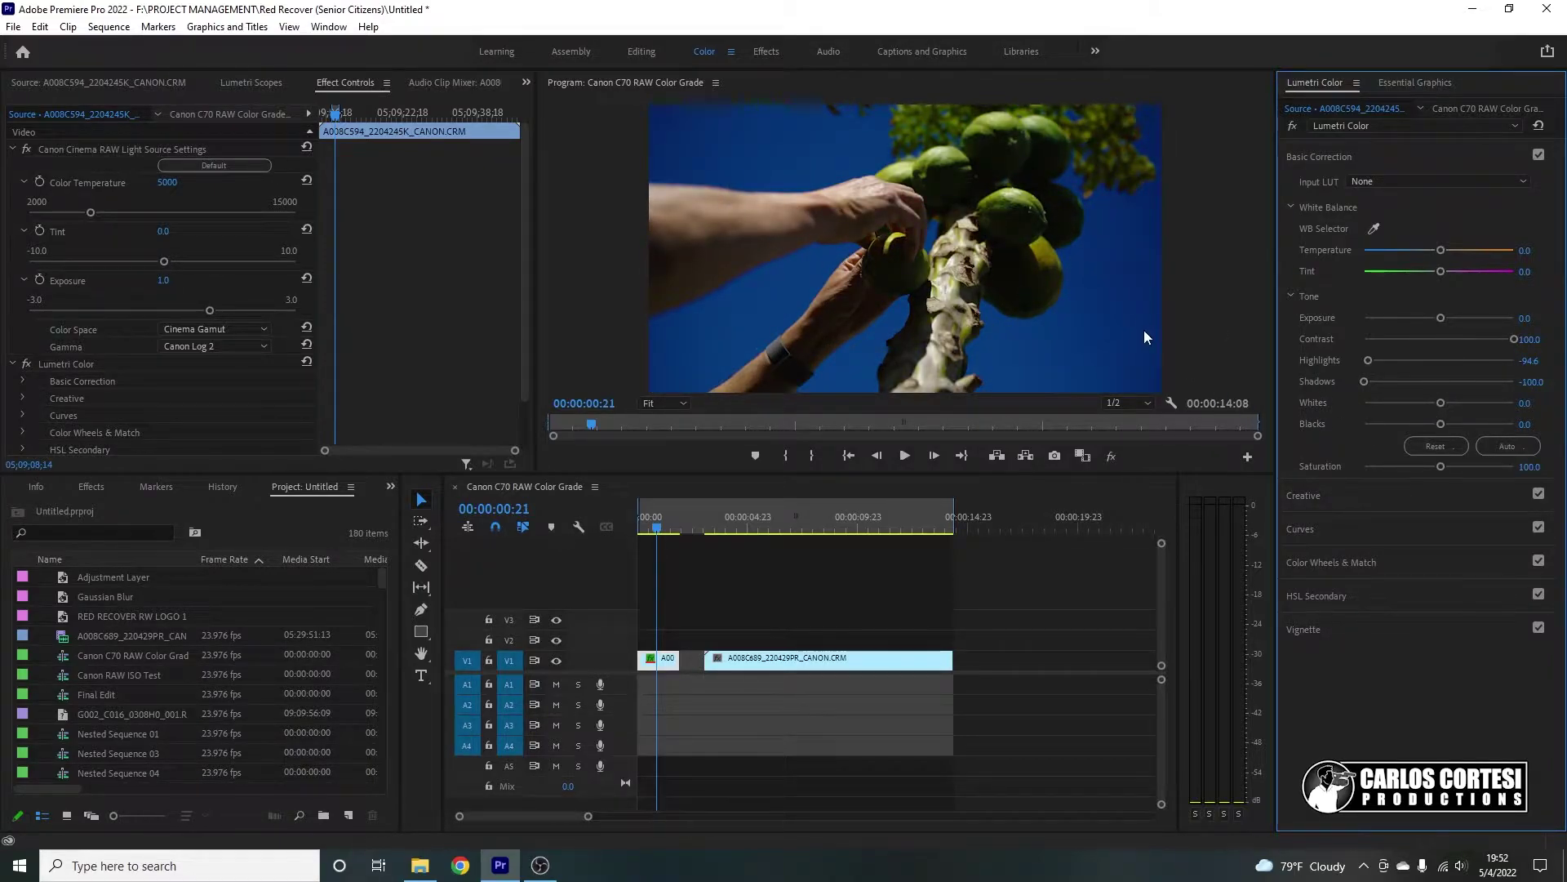
left_click_drag(1391, 385, 1463, 380)
double_click(1454, 382)
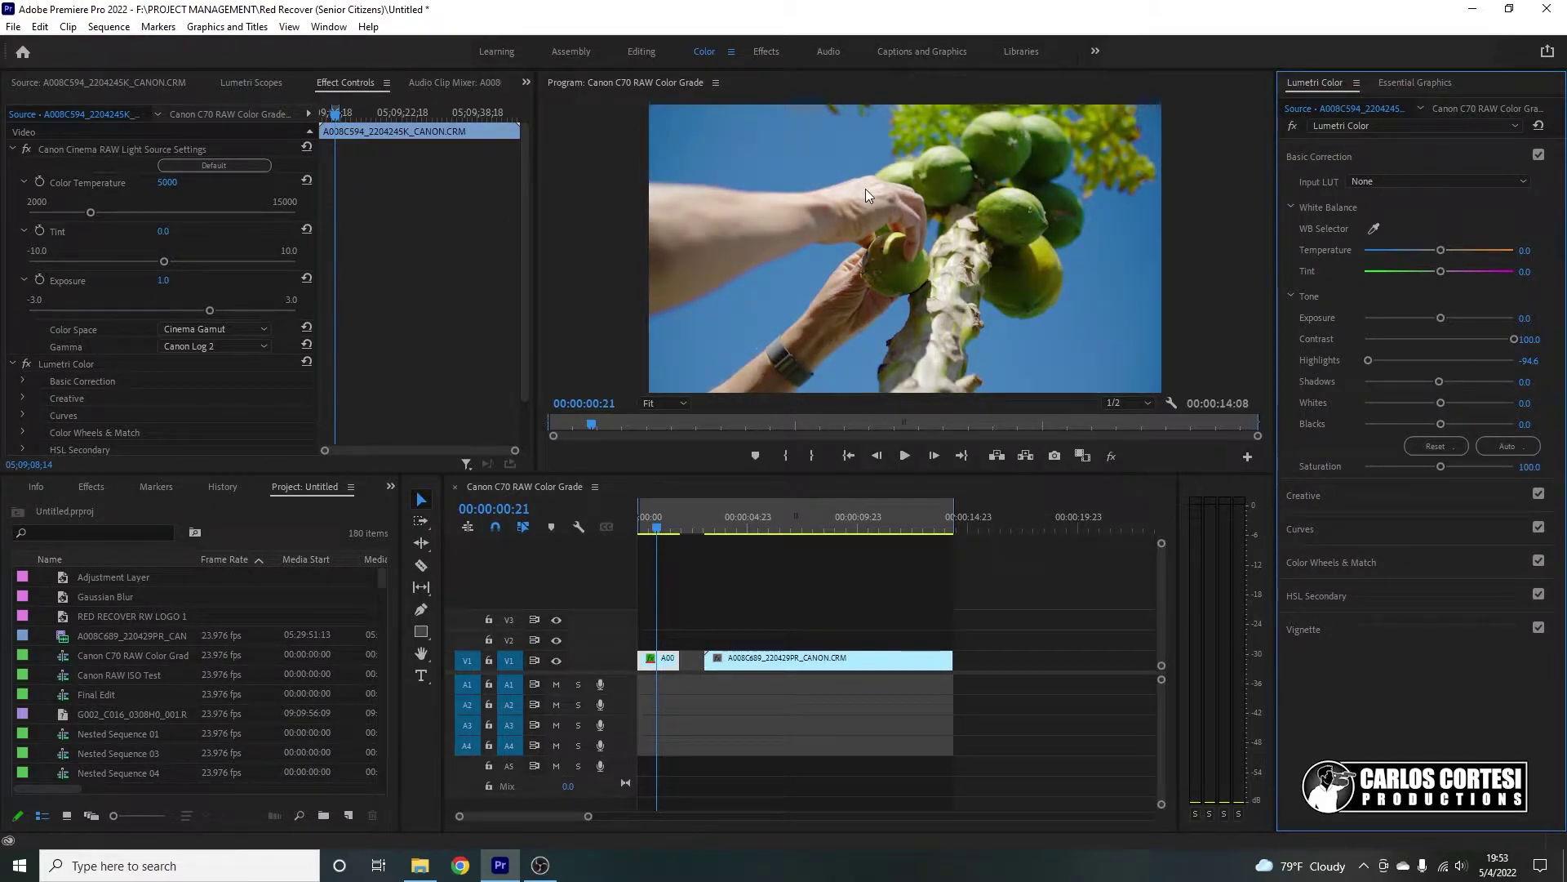
left_click(1428, 381)
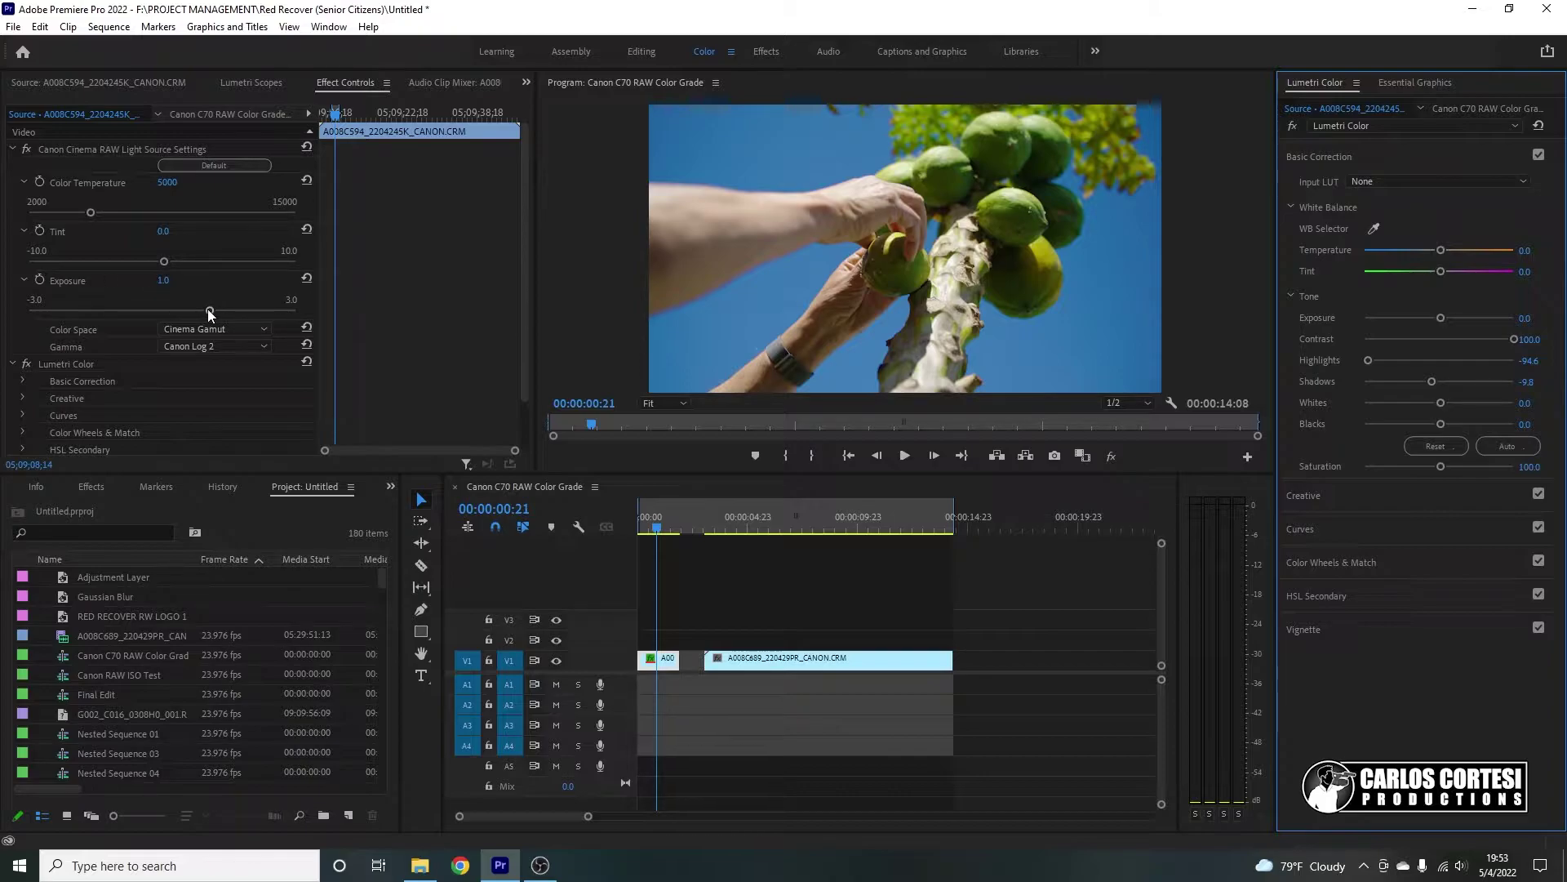
Step: Lower the RAW Exposure to 0.4, set Whites to 14.1, then brighten the RAW Exposure slightly
left_click_drag(209, 311, 203, 310)
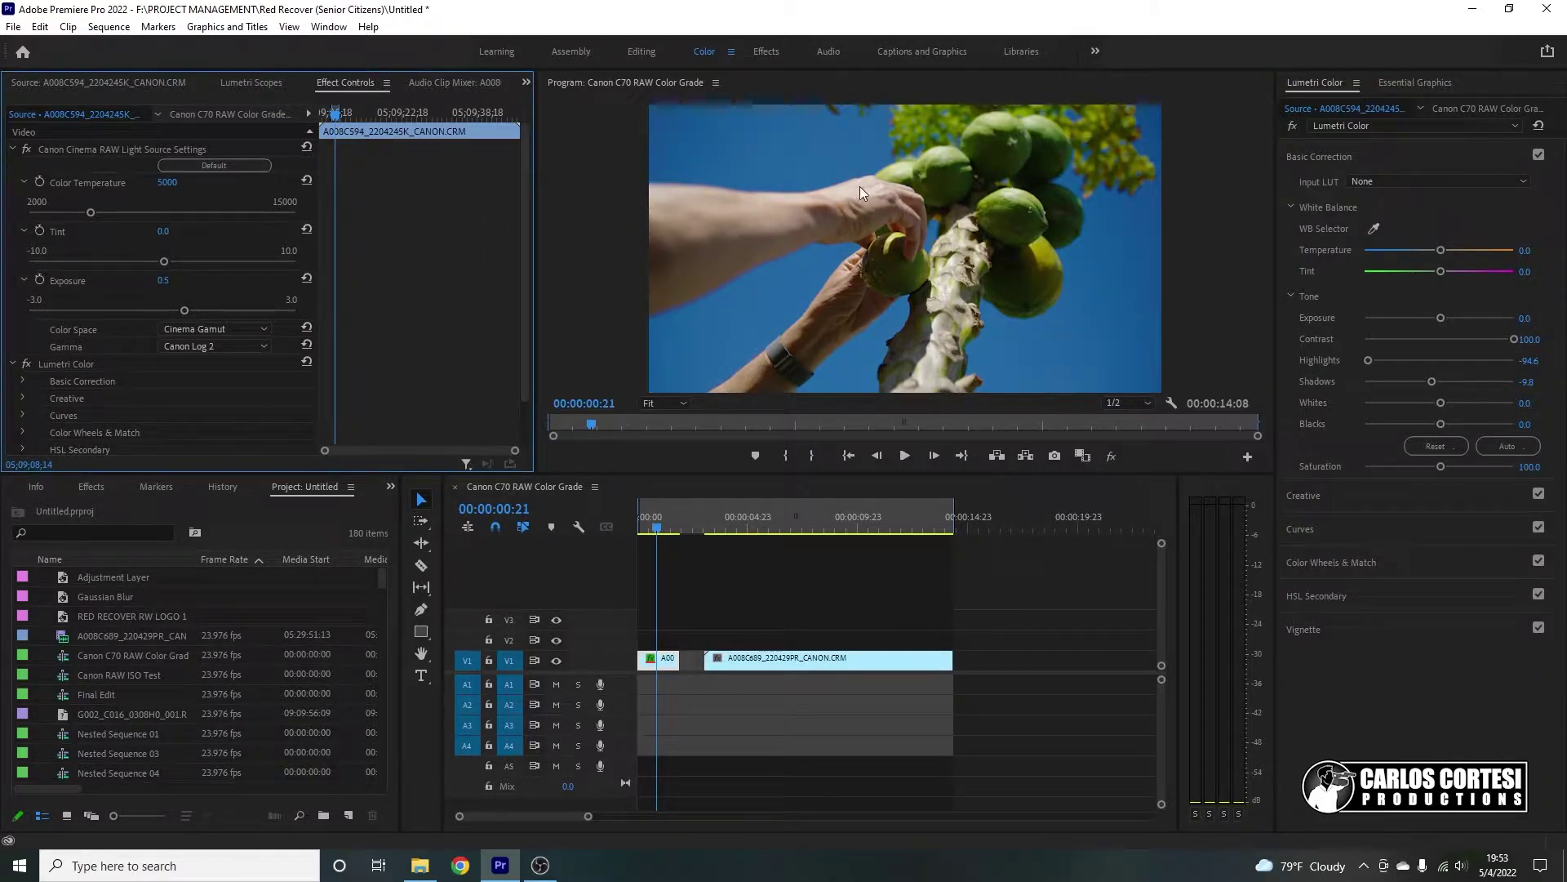
left_click_drag(184, 310, 180, 310)
left_click_drag(1438, 403, 1474, 403)
left_click(1446, 402)
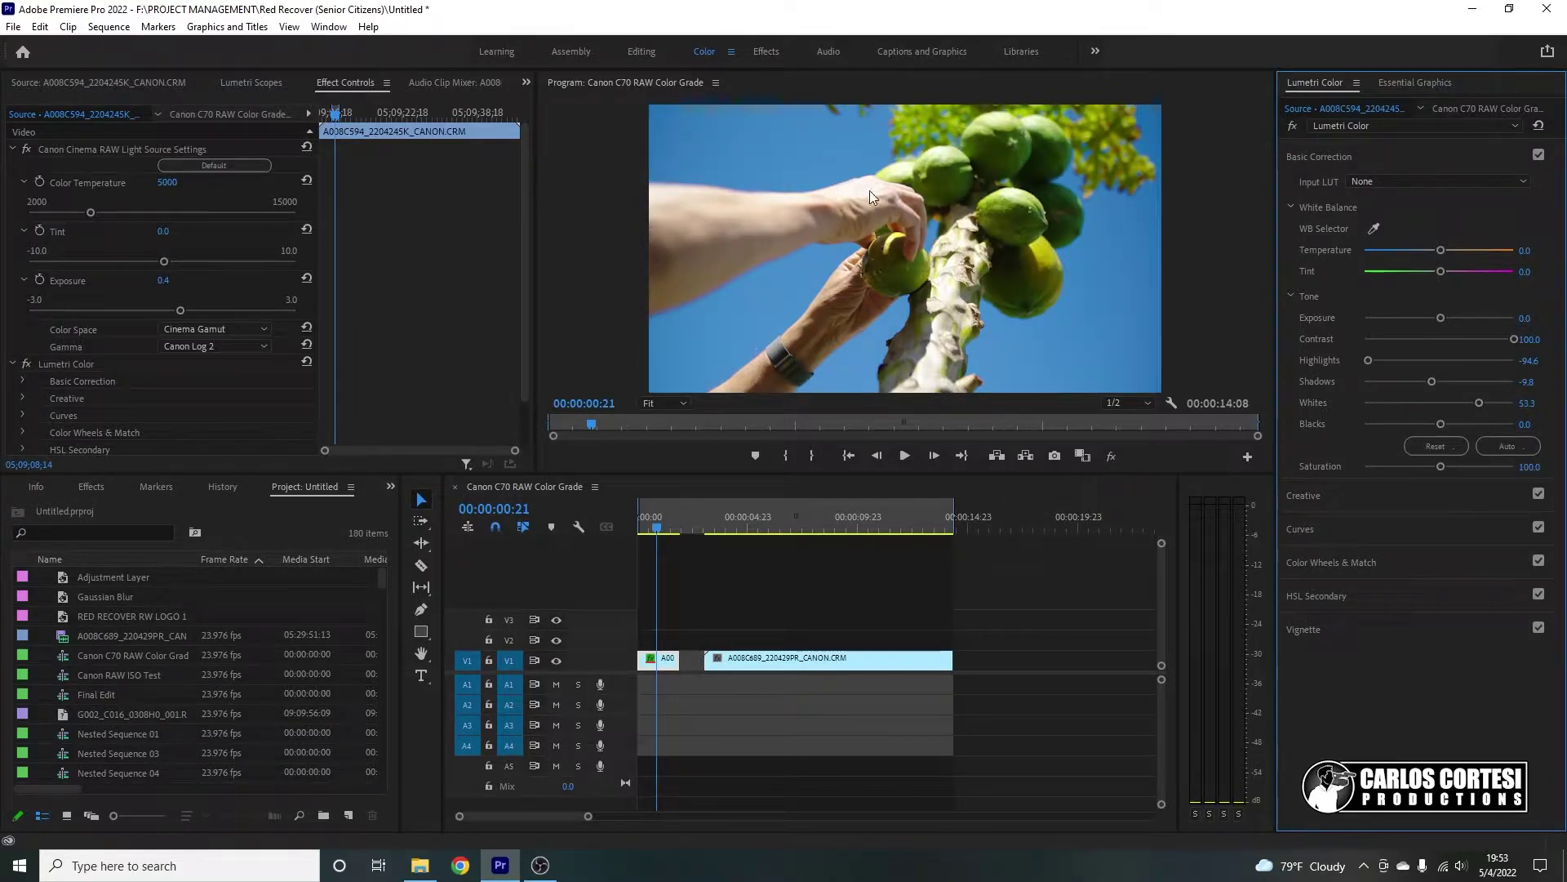
left_click(1448, 403)
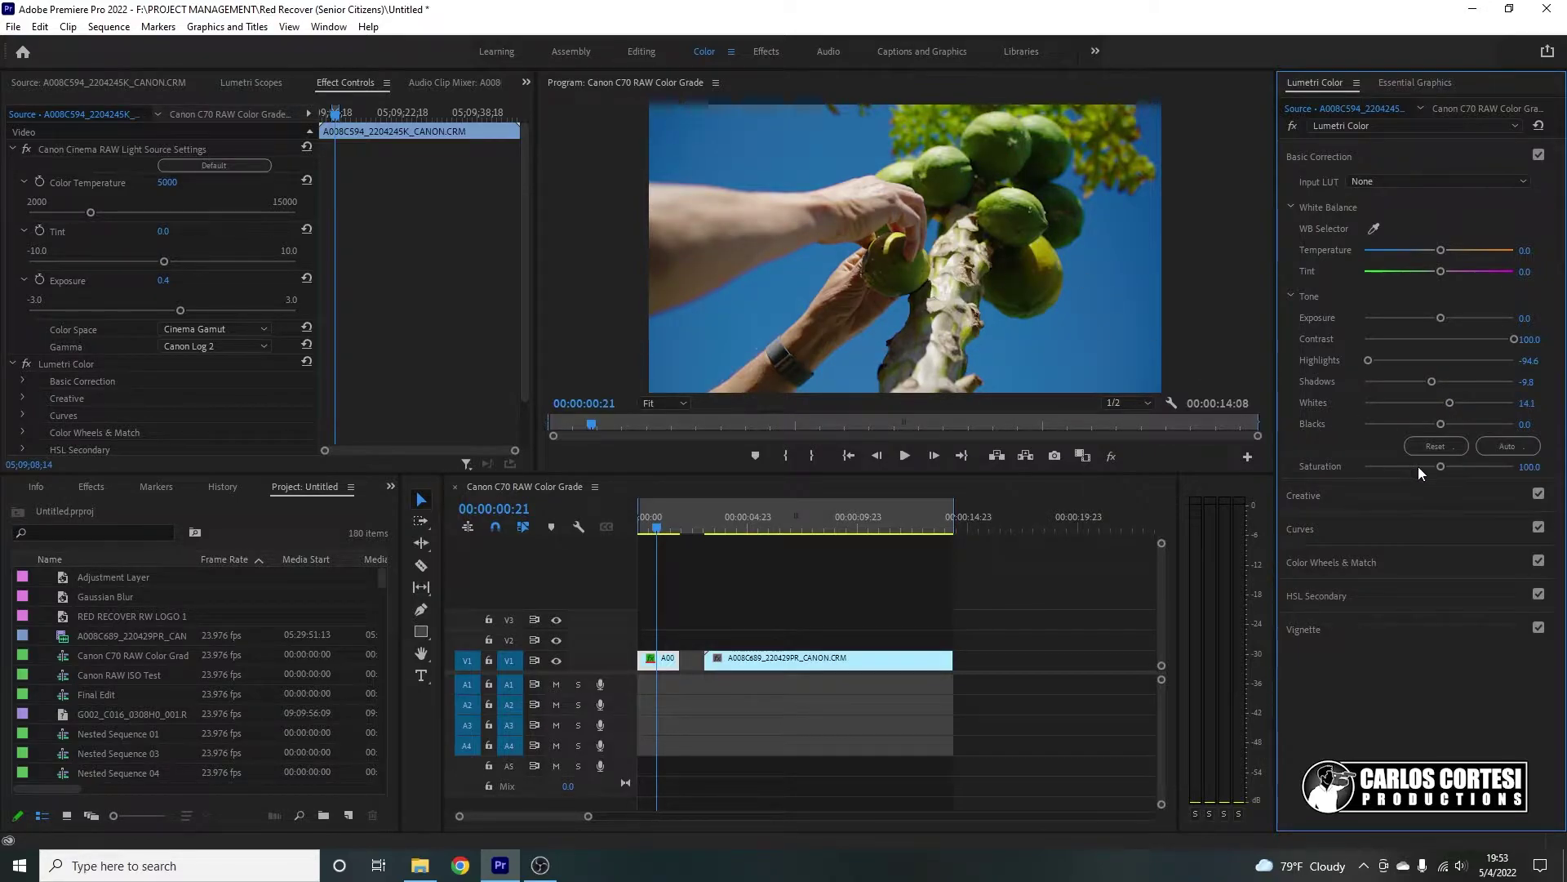
left_click(180, 309)
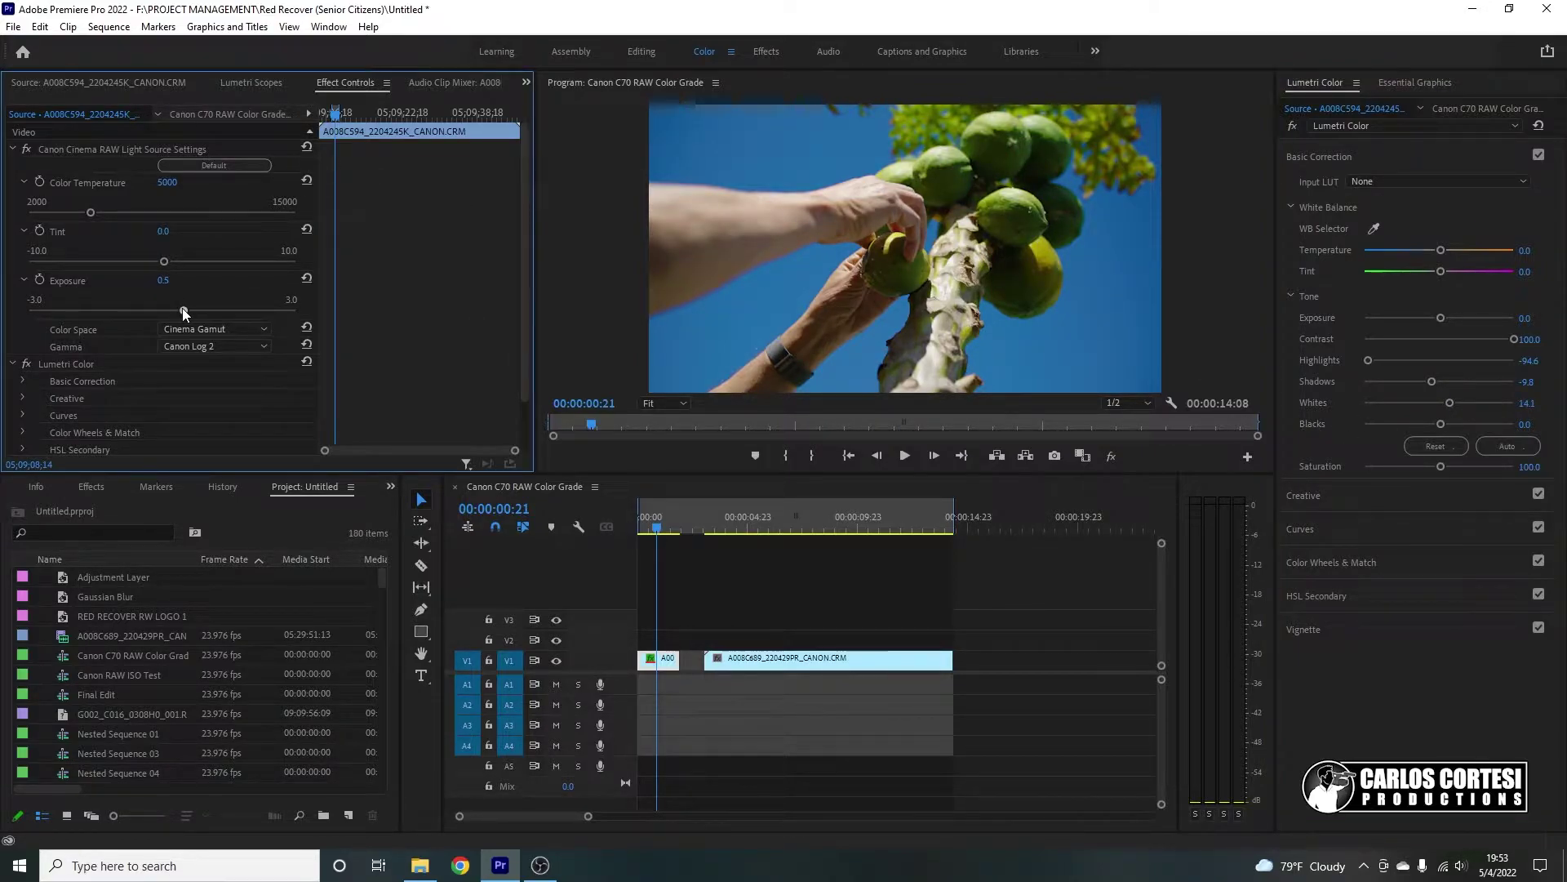
left_click_drag(183, 309, 189, 310)
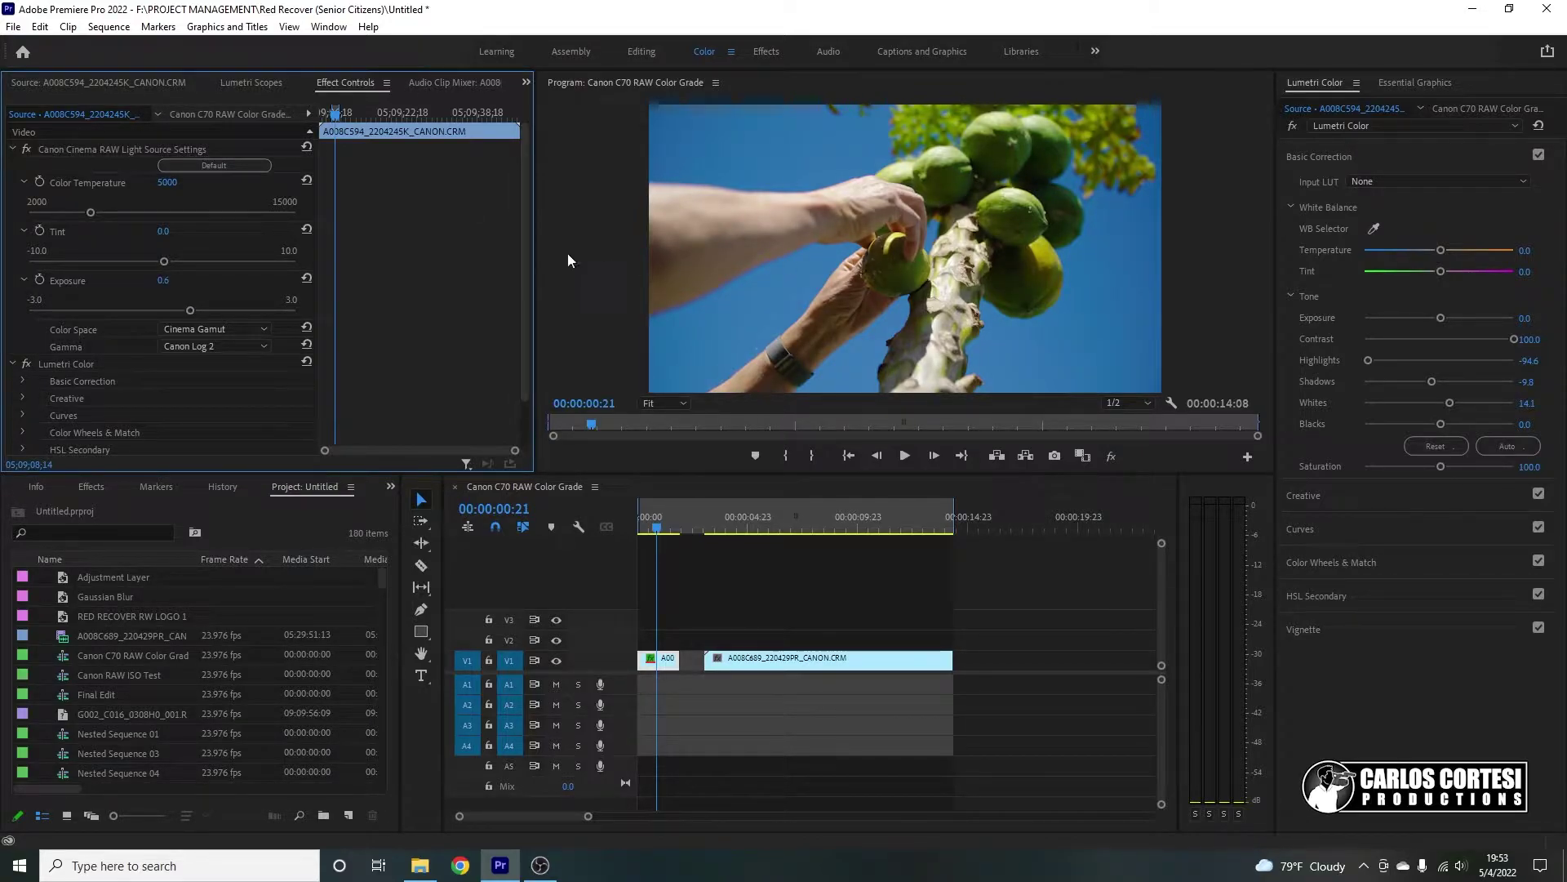
left_click(588, 232)
Step: Play the graded clip in a maximized Program Monitor, then restore the workspace and park at 00:00:01:01
key("grave")
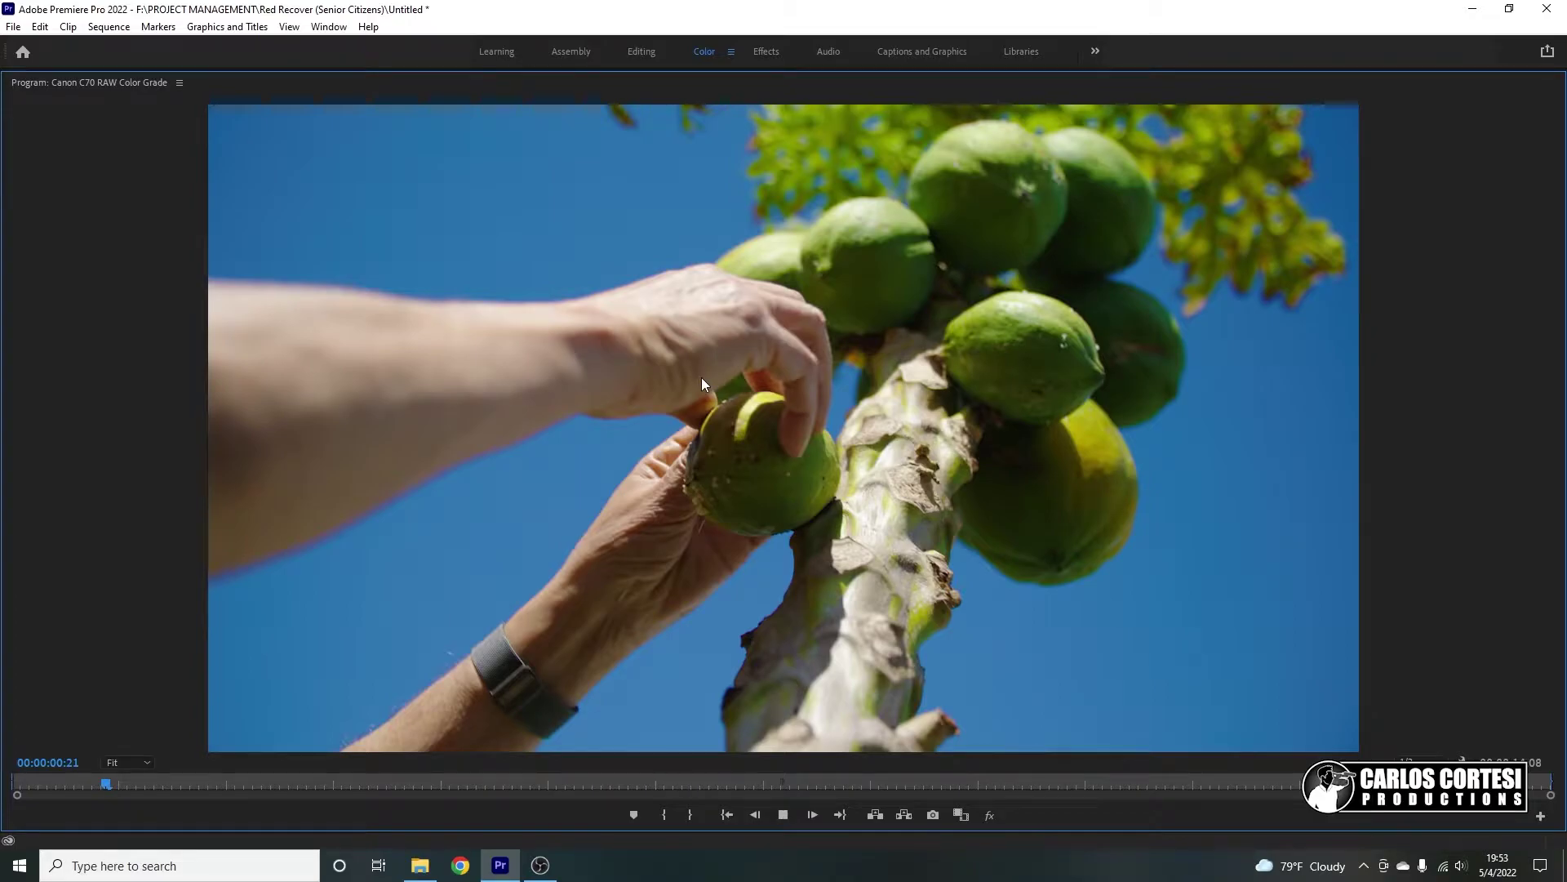
key("space")
key("grave")
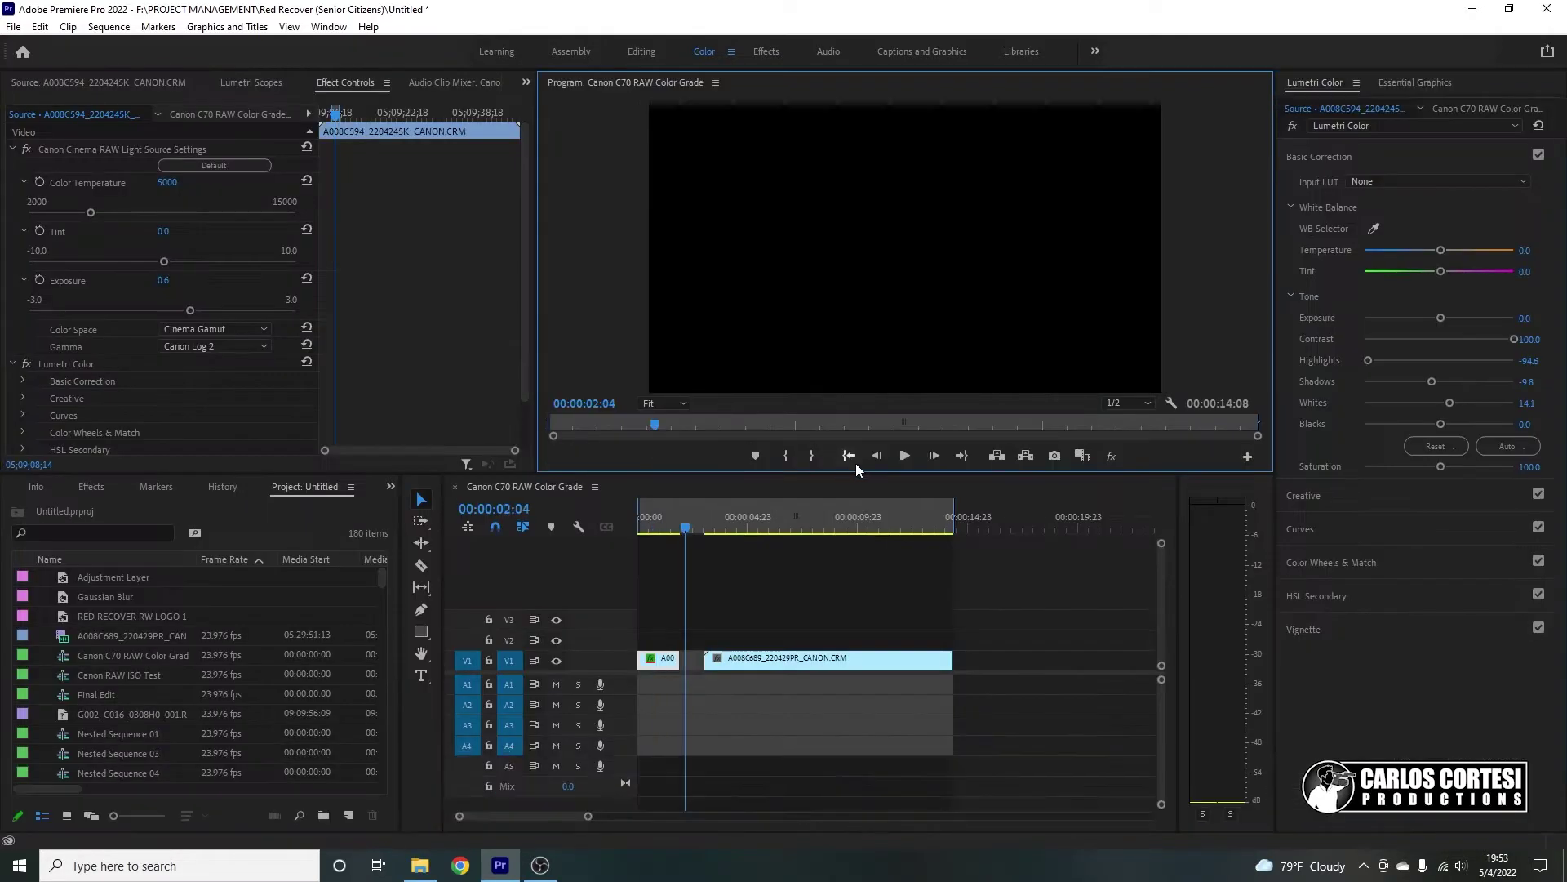
left_click(658, 519)
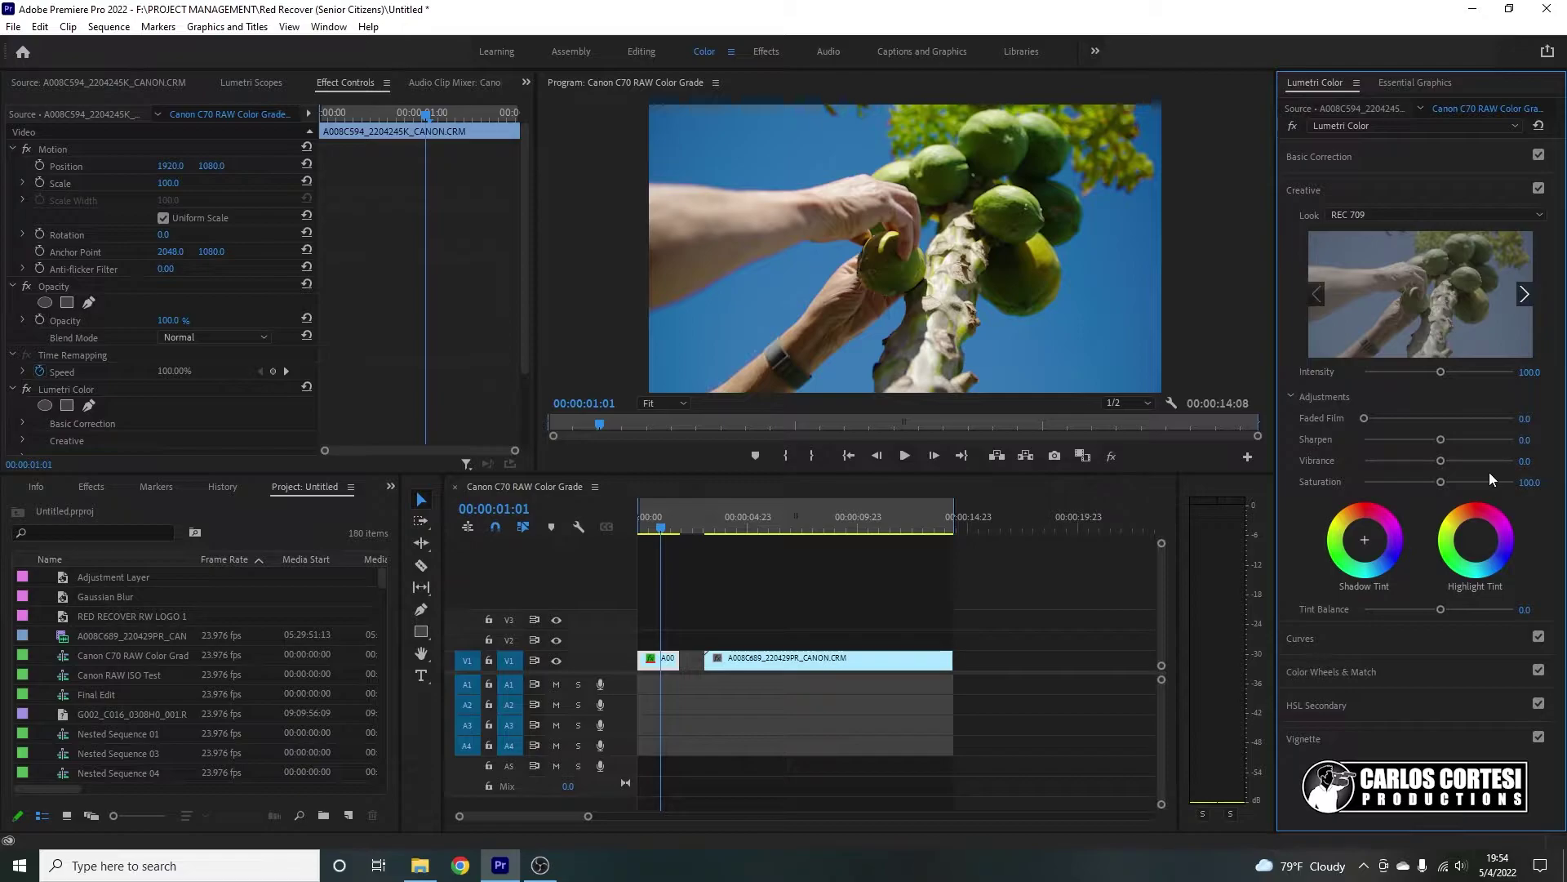
Step: Boost Saturation, then type it back to 100.0
left_click_drag(1451, 482, 1455, 481)
left_click(1527, 481)
type("21")
key("BackSpace")
key("BackSpace")
type("100")
key("Return")
Step: Try raising Vibrance, including a typed 756, then set it to 0
left_click(1452, 462)
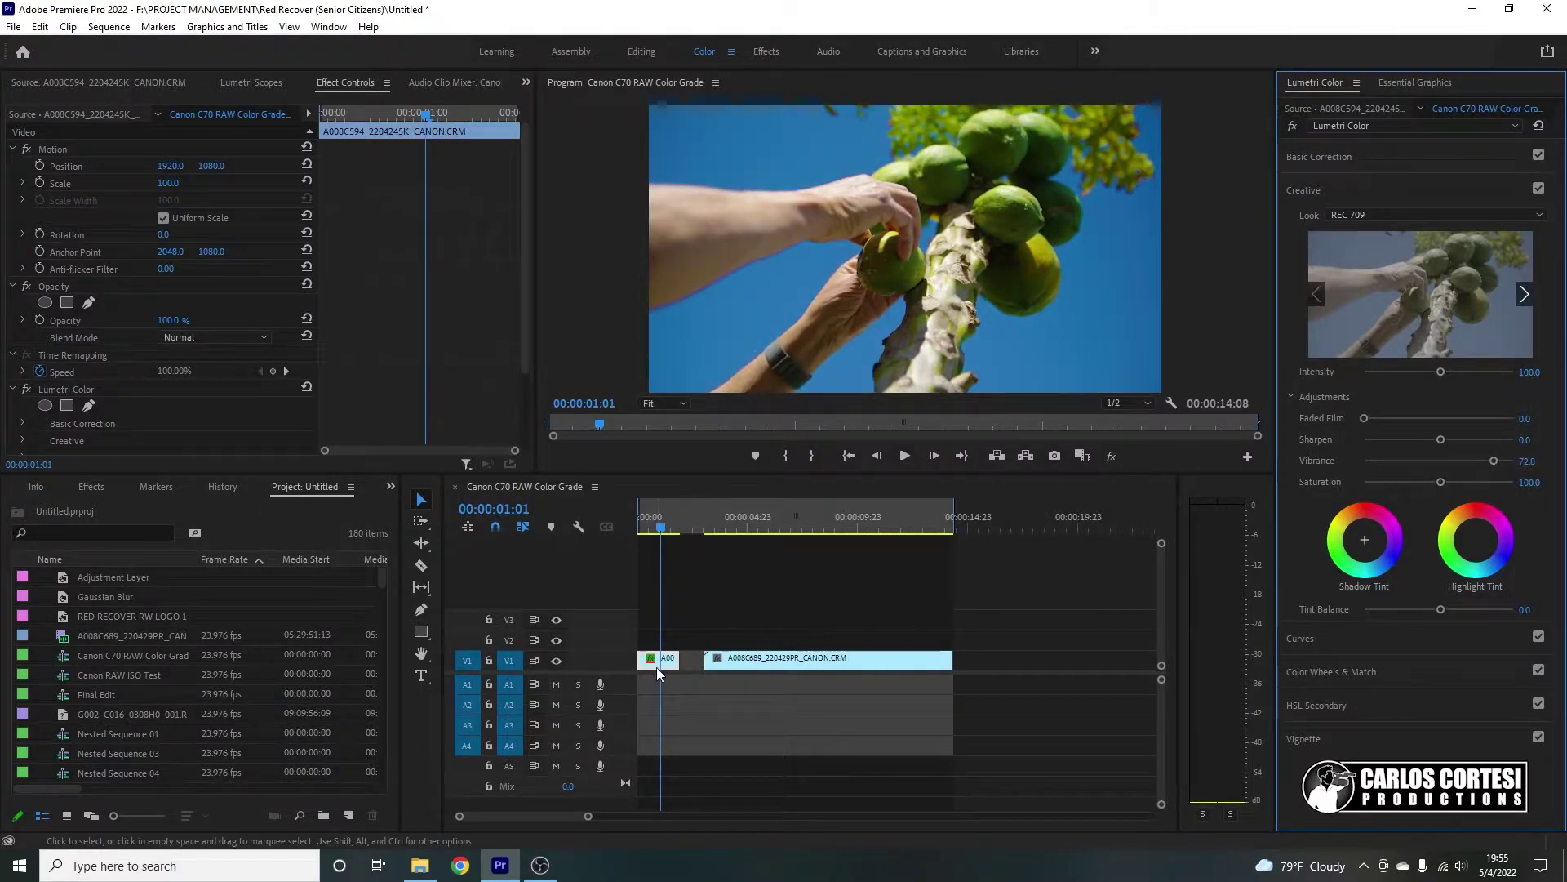
left_click(1496, 462)
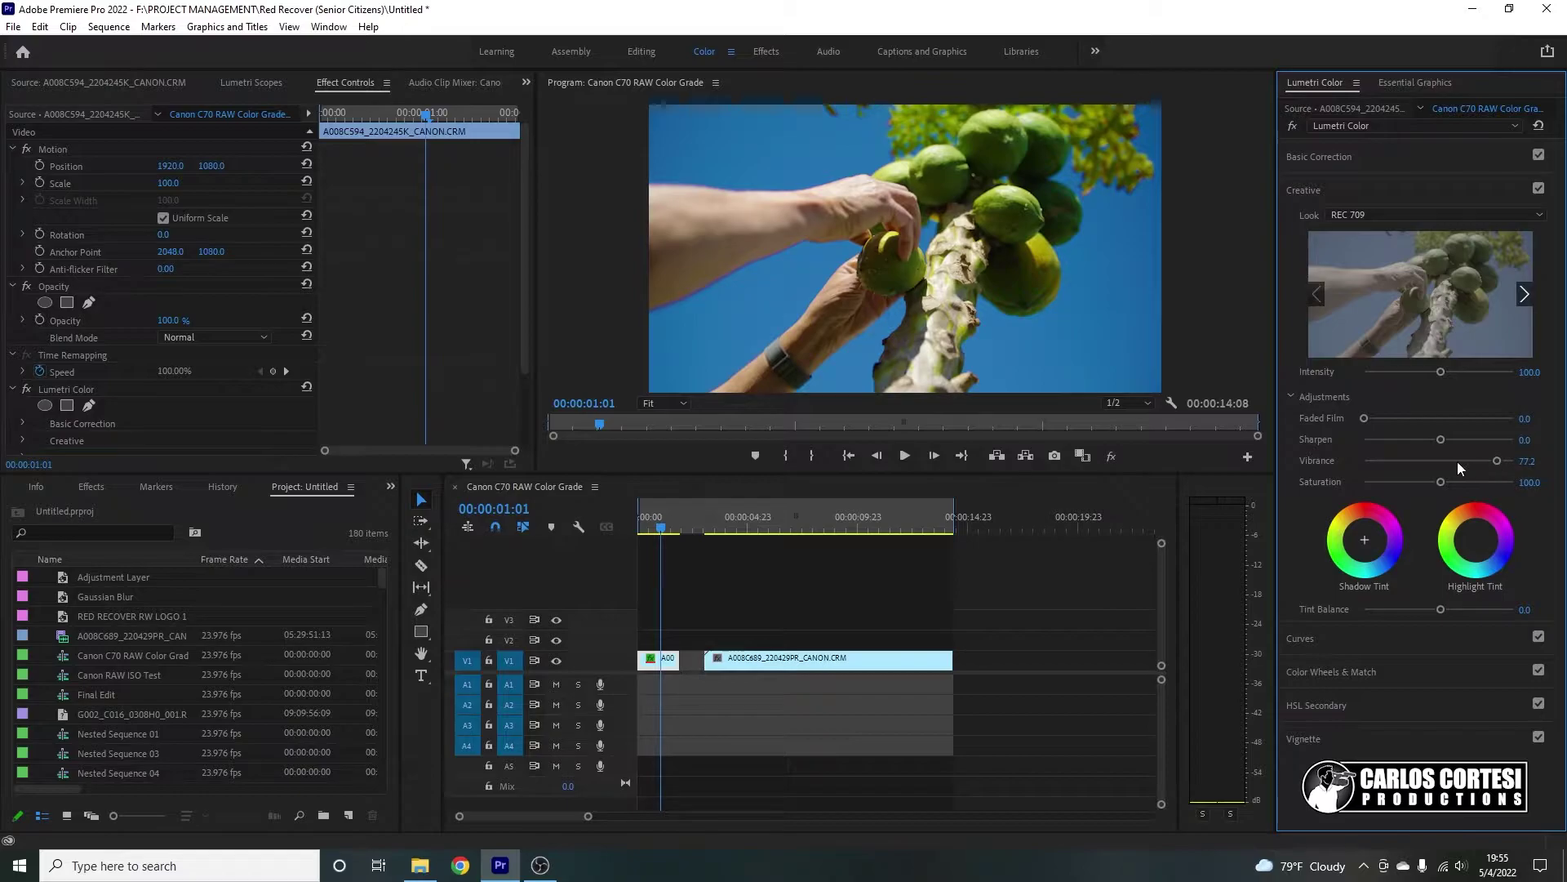
left_click(1524, 460)
type("756")
key("Return")
left_click(1532, 461)
type("0")
key("Return")
Step: Test Saturation at 175 and at 0 for black-and-white, nudging it to 2
left_click(1535, 481)
type("175")
key("Return")
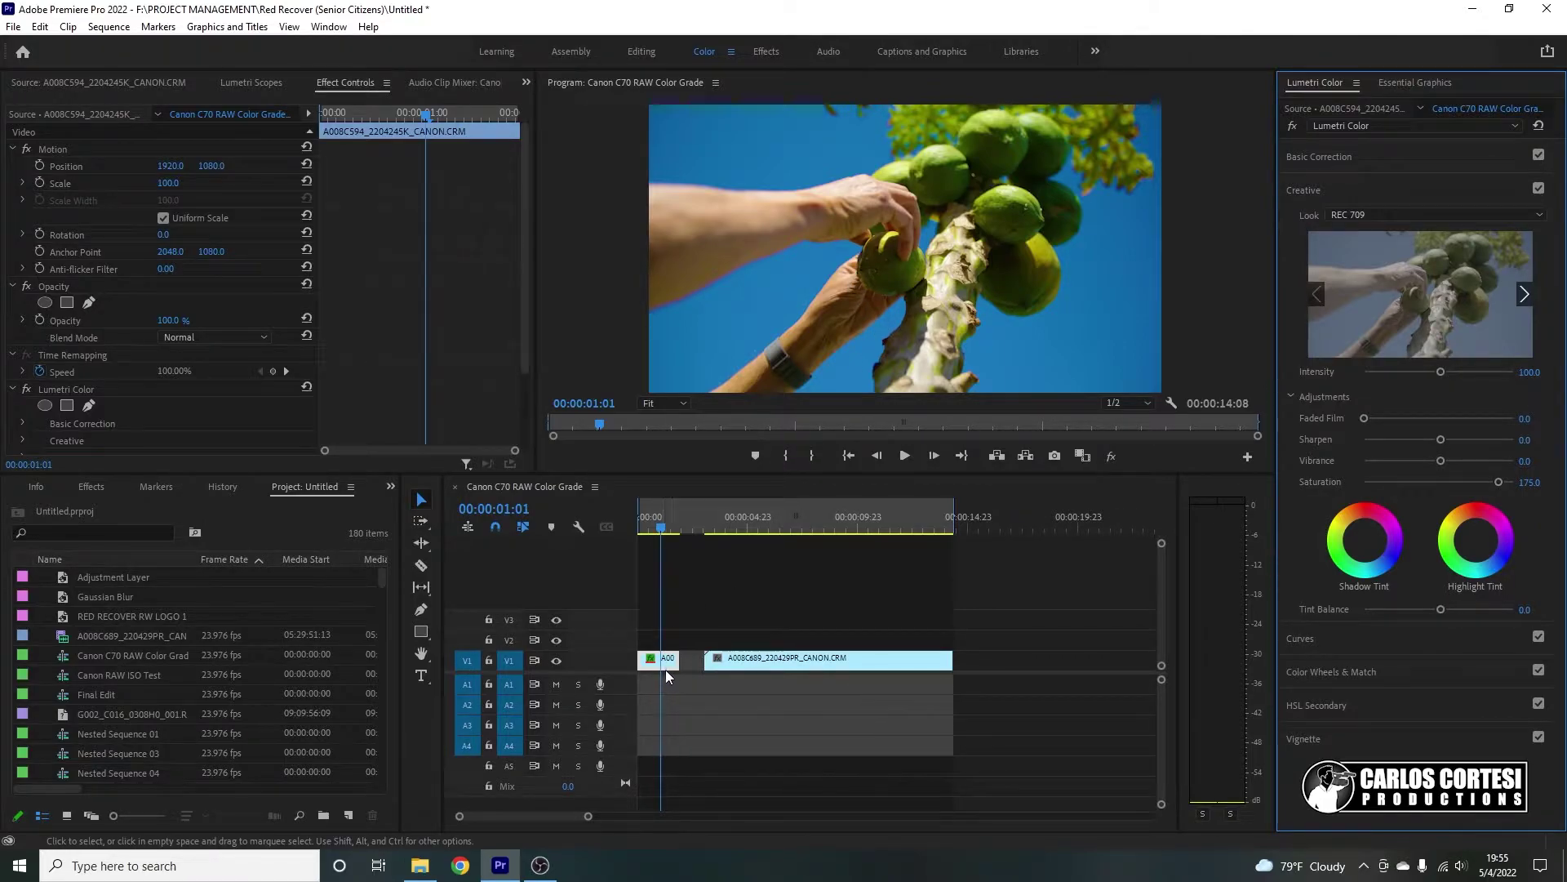
left_click(1529, 482)
type("0")
key("Return")
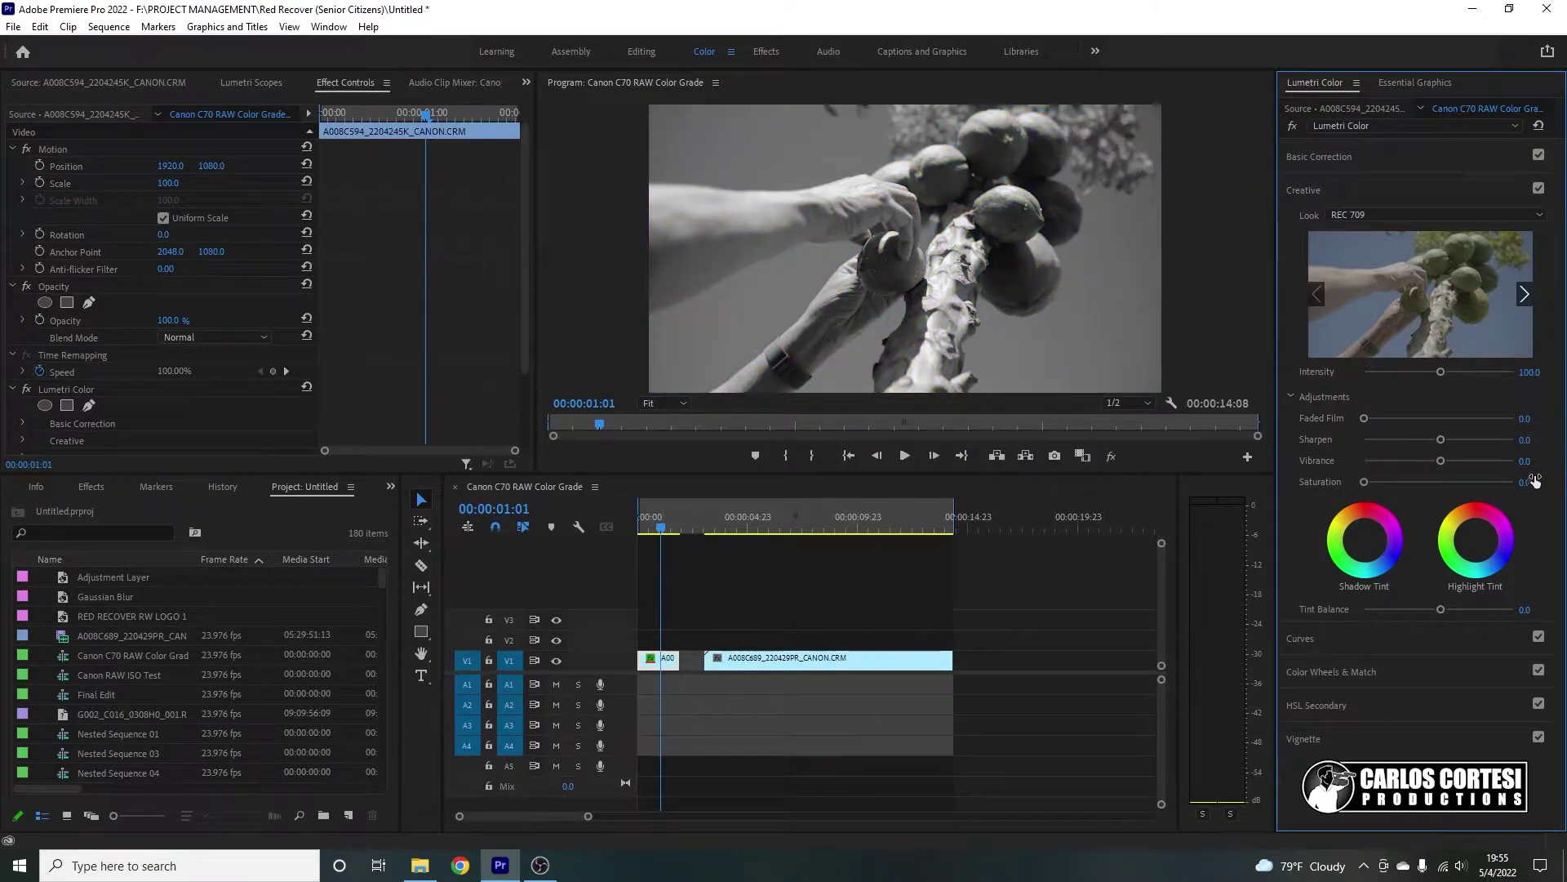
left_click_drag(1524, 485, 1557, 482)
Step: Type final values of Saturation 100 and Vibrance 75
left_click(1526, 482)
type("100")
key("Return")
left_click(1526, 460)
type("75")
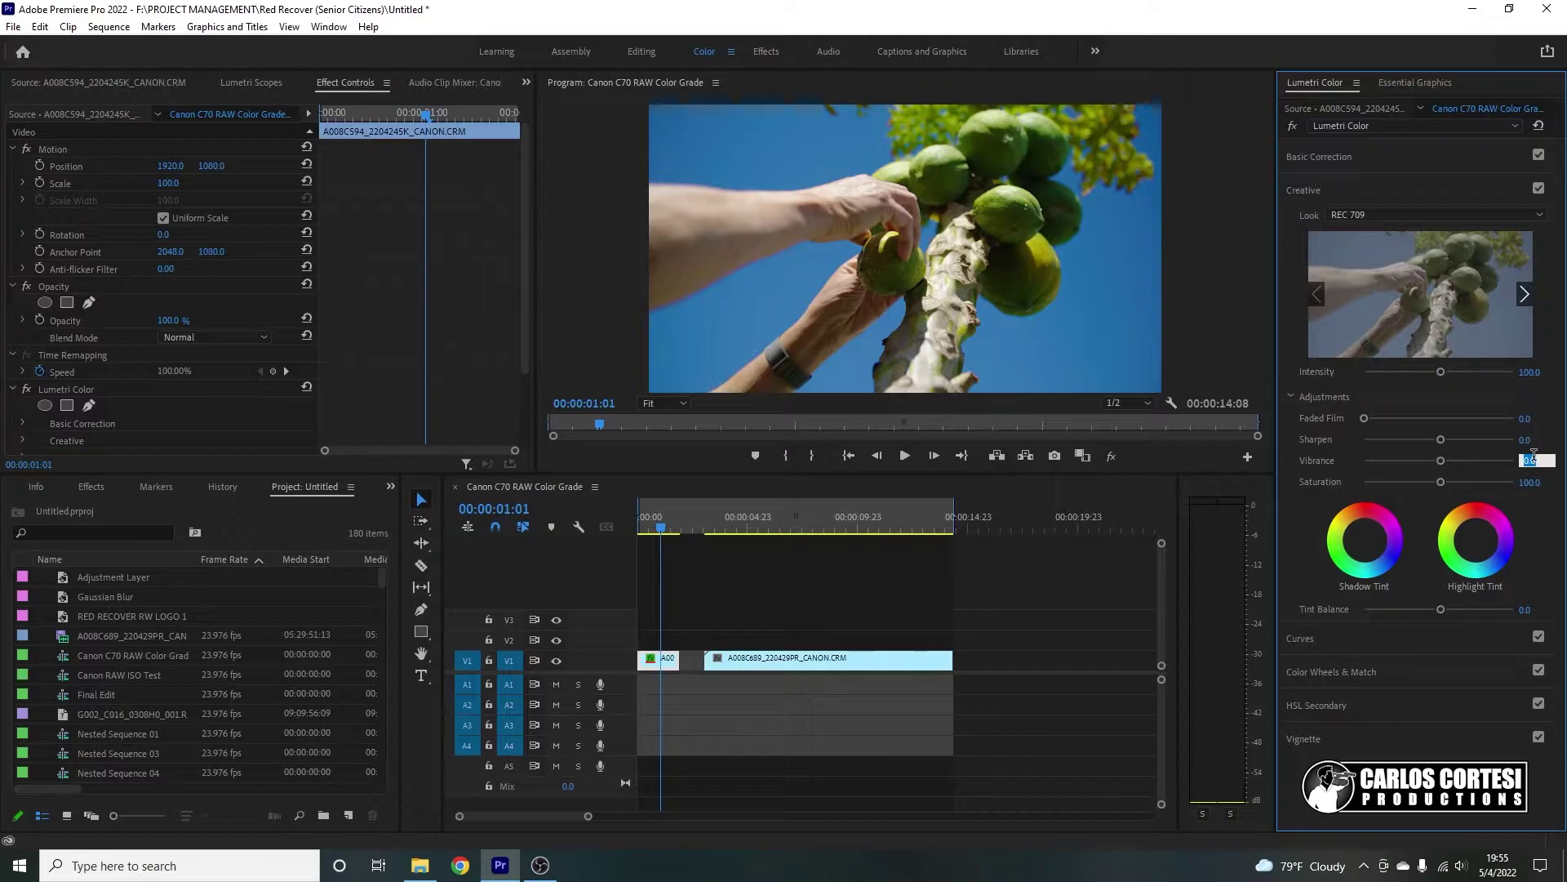
key("Return")
Step: In Curves, sample the blue sky on Hue vs Hue, shift it toward purple, then reset the curve flat
left_click(1298, 636)
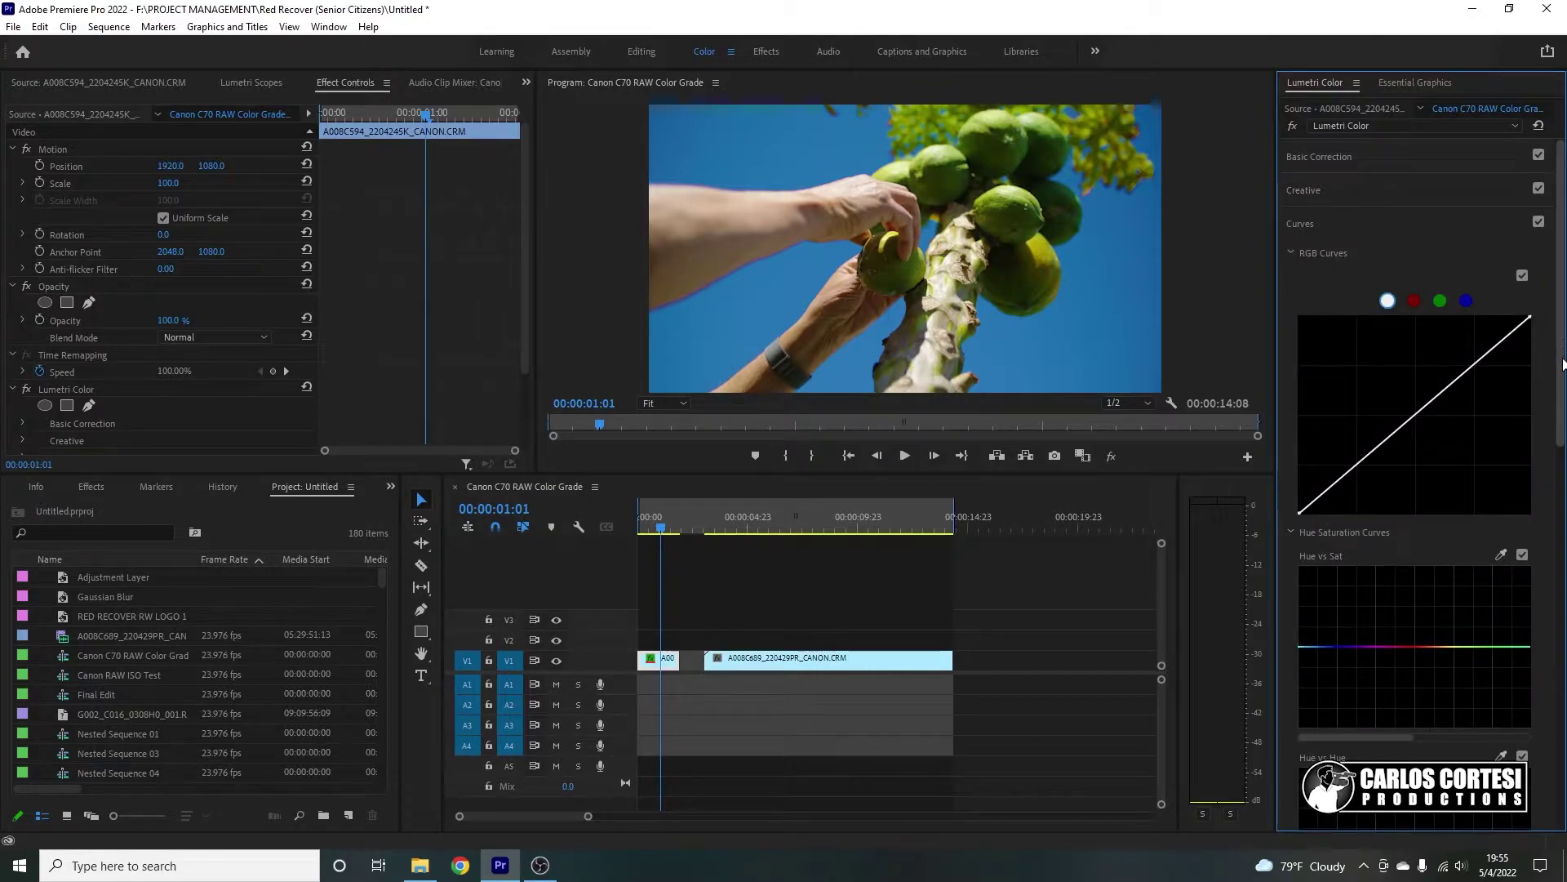
scroll(1559, 536, "down", 5)
scroll(1559, 536, "up", 4)
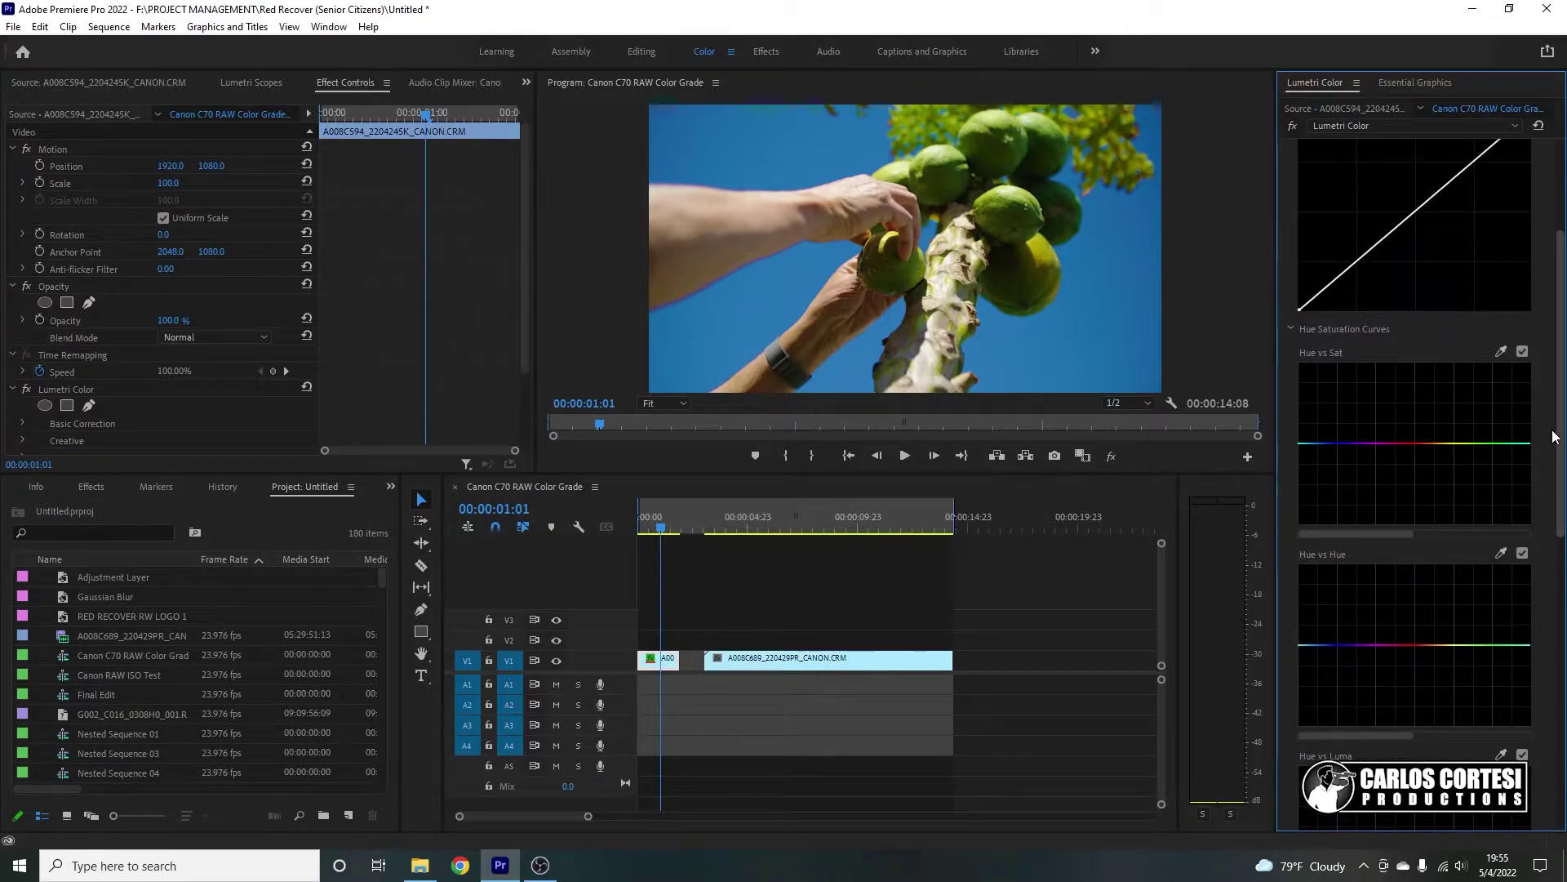
scroll(1553, 408, "down", 4)
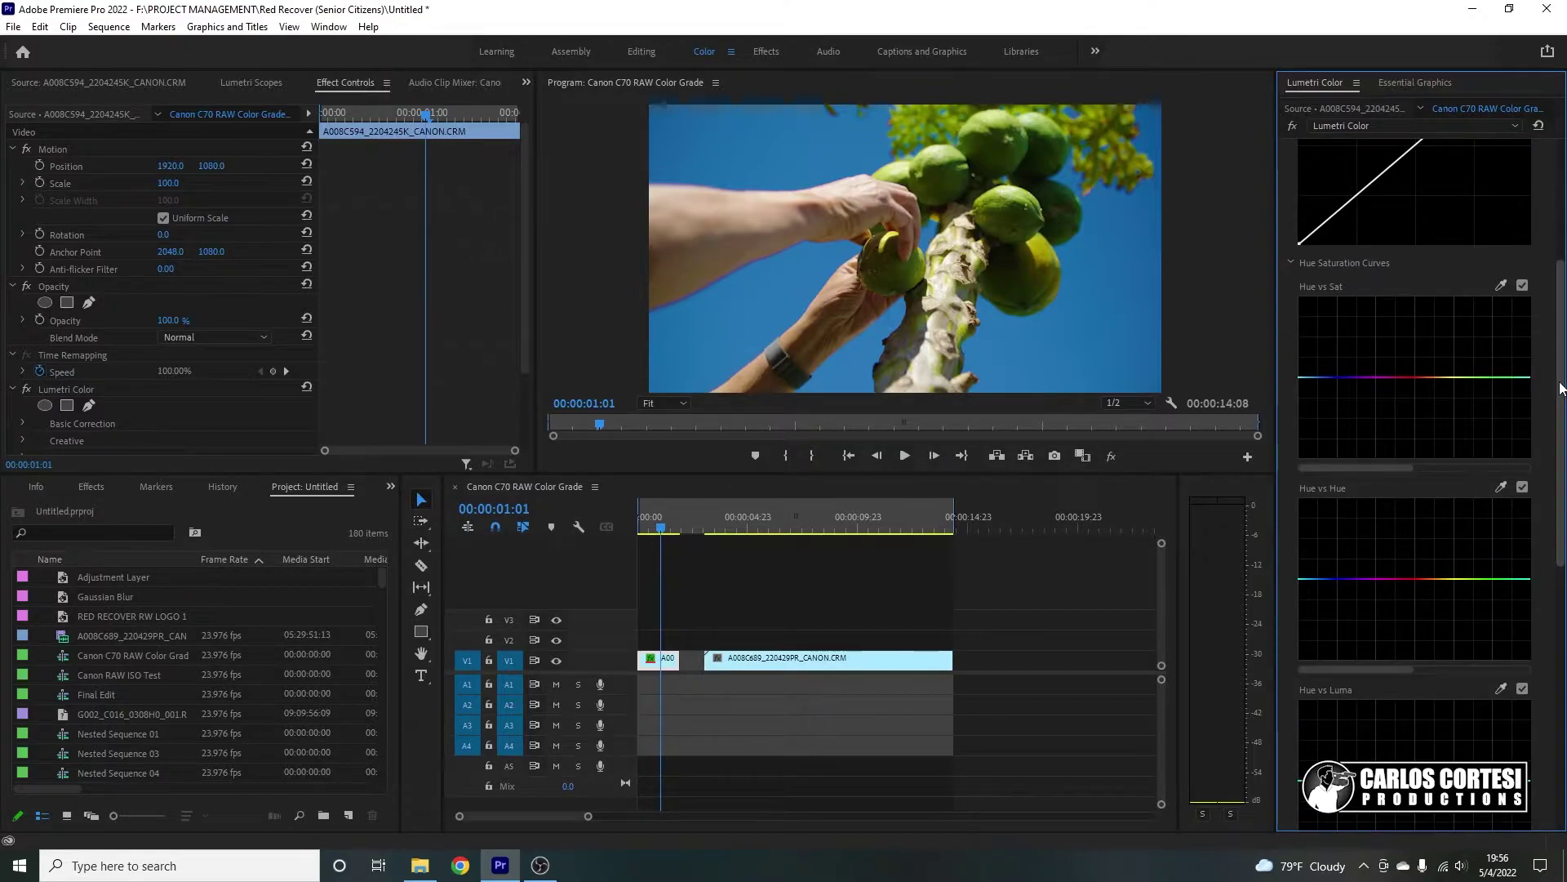
scroll(1563, 398, "down", 1)
scroll(1563, 398, "down", 2)
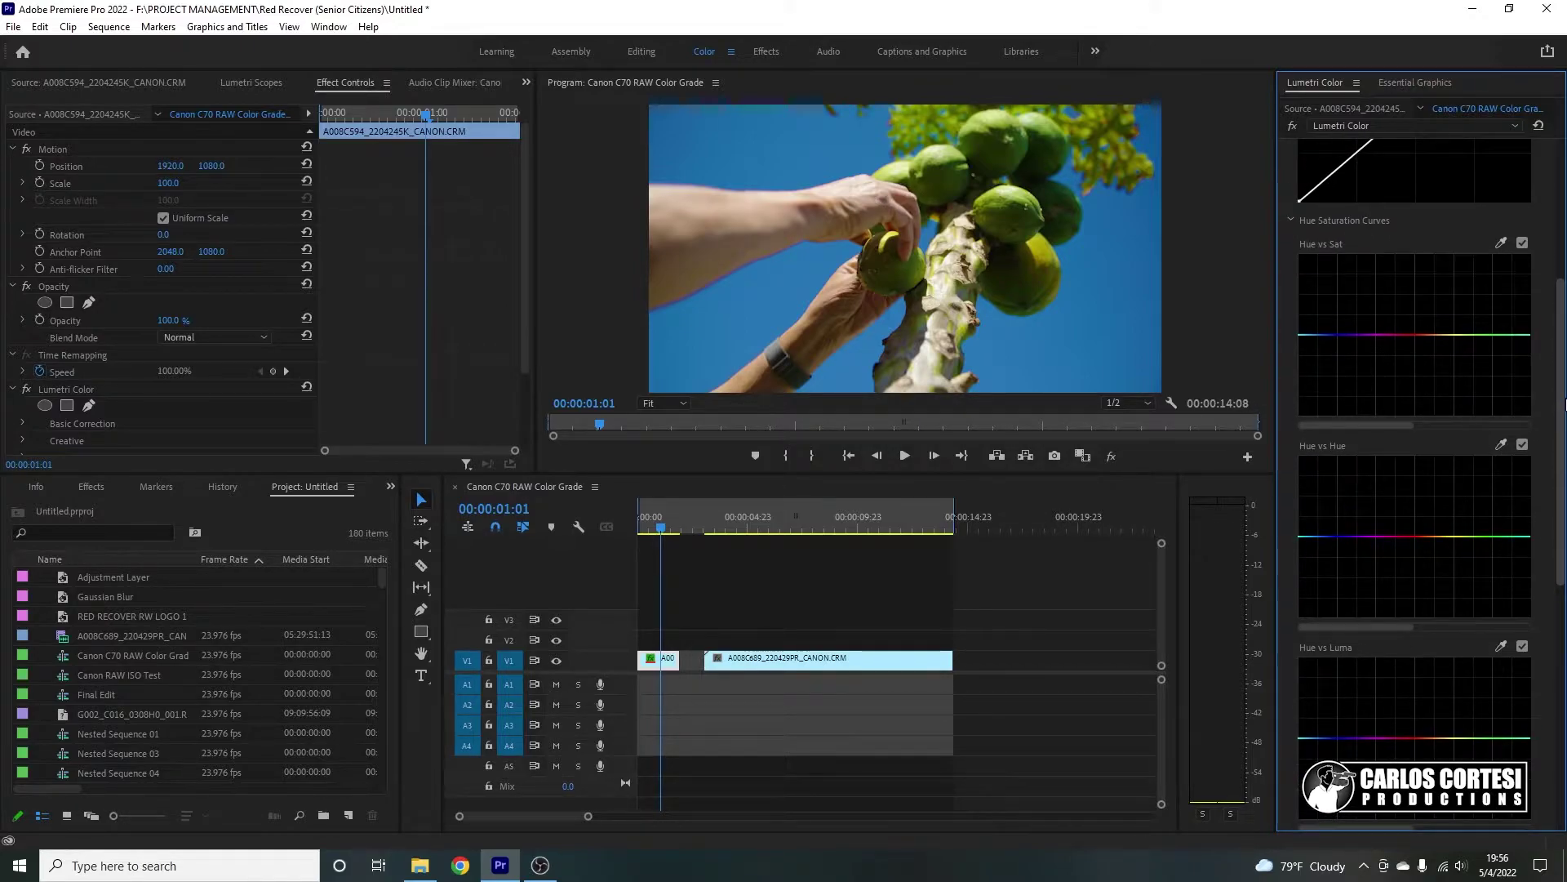
scroll(1564, 402, "down", 3)
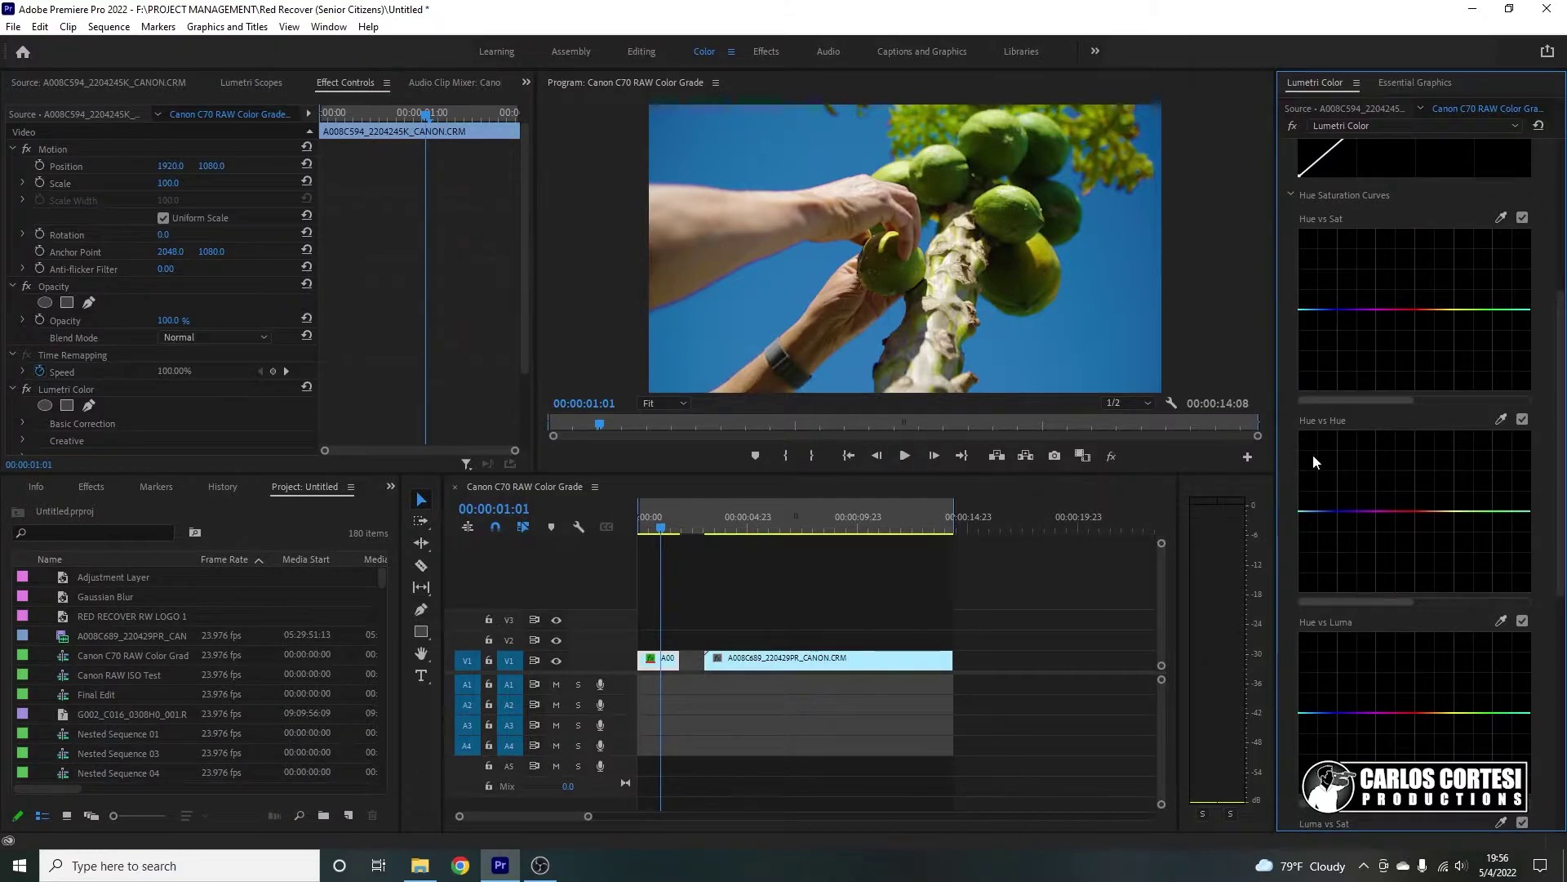
left_click(1500, 419)
left_click(807, 153)
mouse_move(1325, 511)
left_mouse_down()
mouse_move(1321, 536)
mouse_move(1329, 472)
mouse_move(1327, 557)
mouse_move(1327, 458)
mouse_move(1328, 482)
left_mouse_up()
double_click(1354, 495)
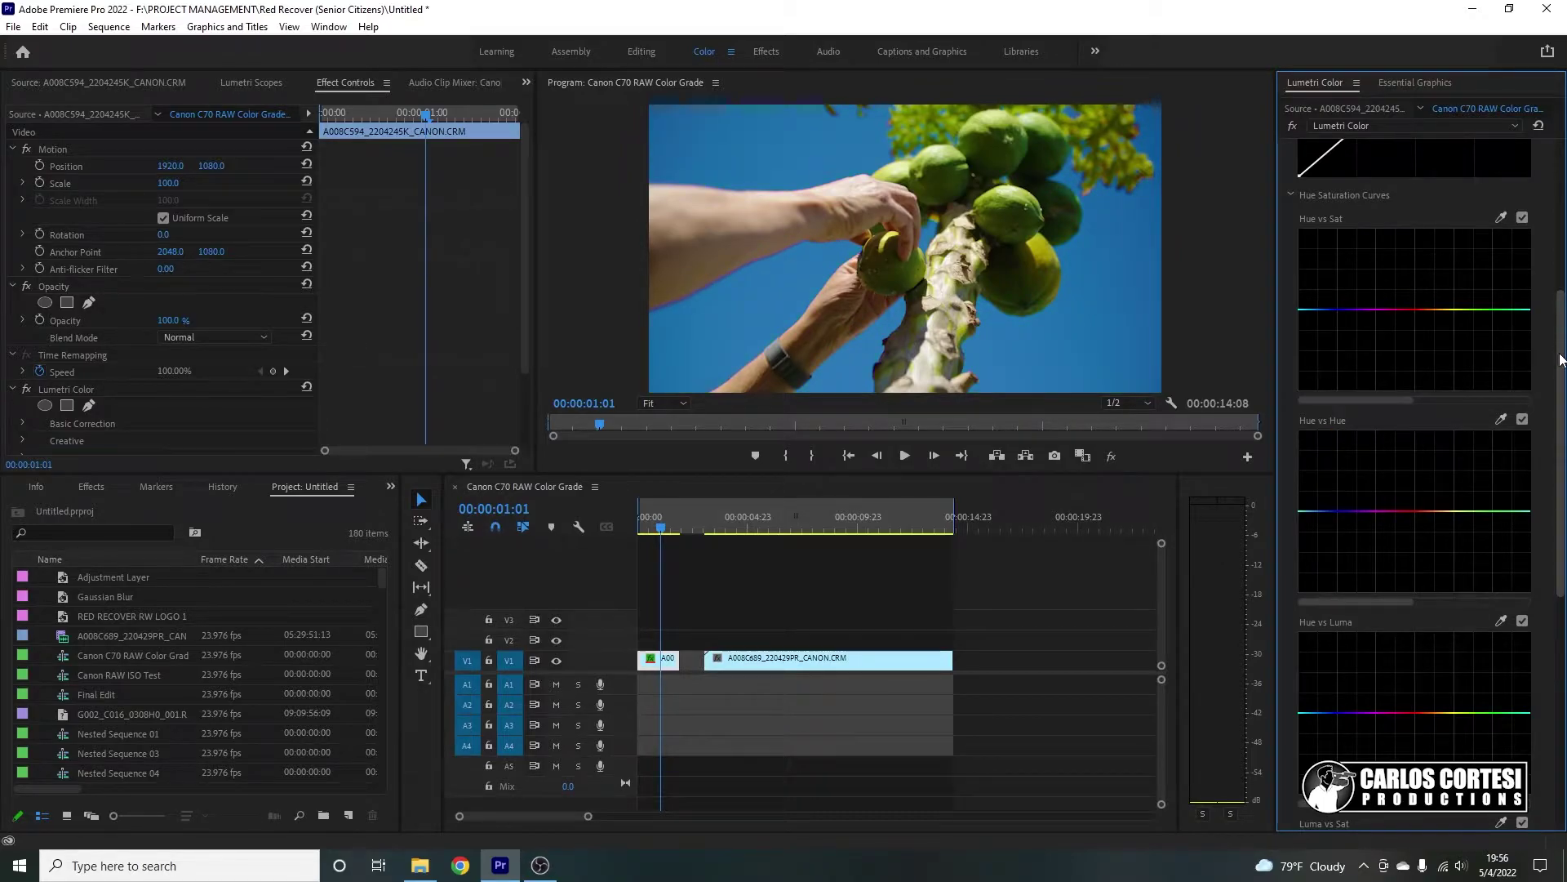
Step: Sample the sky colour on the Hue vs Sat curve and boost its saturation
scroll(1560, 359, "up", 3)
left_click(1500, 341)
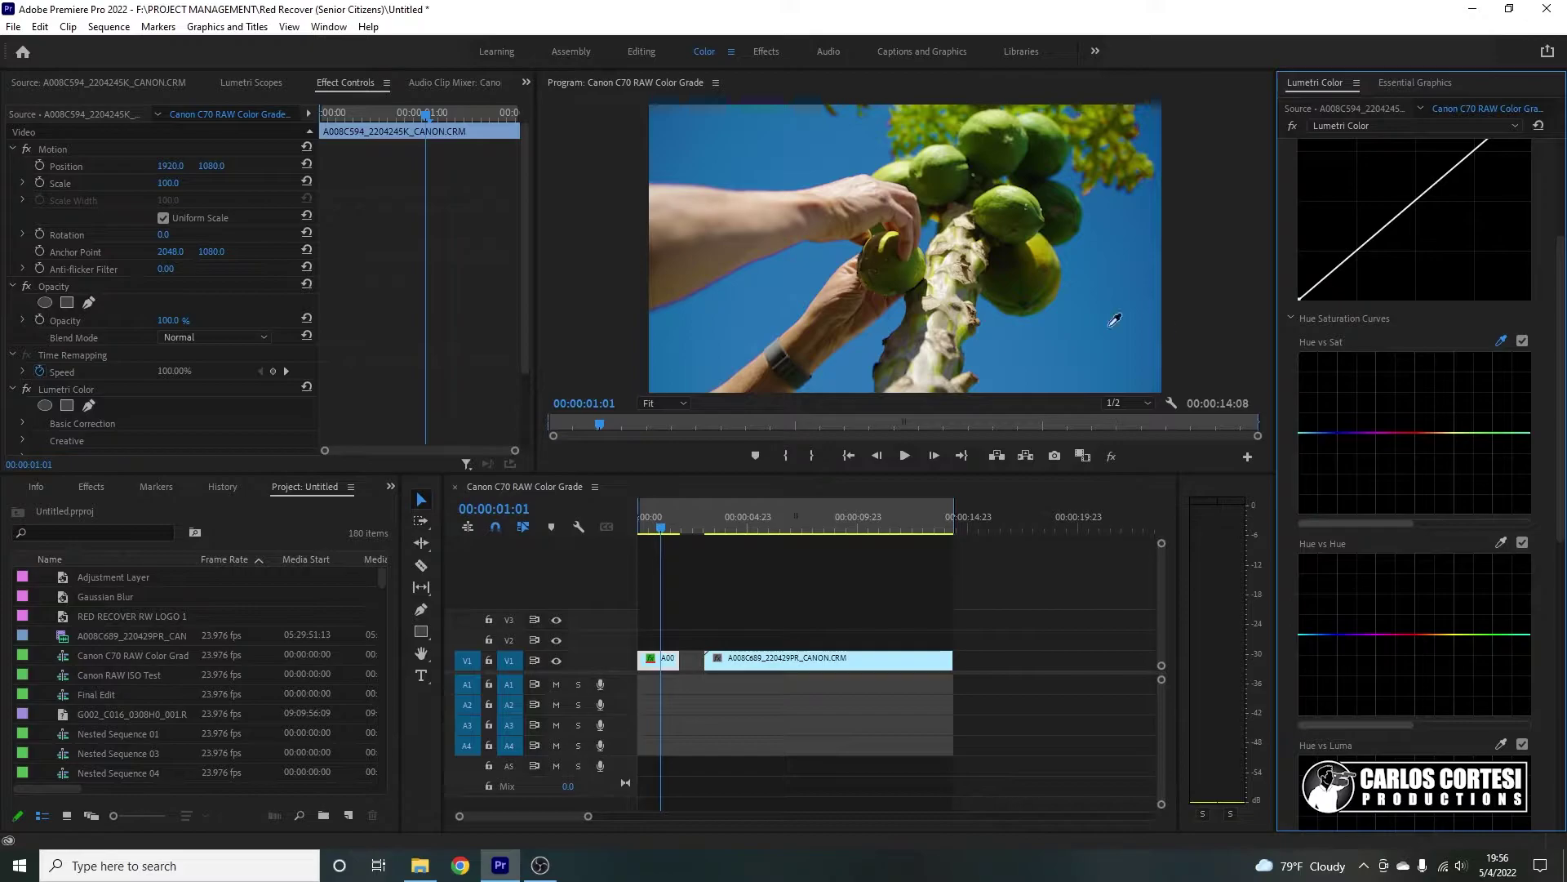
left_click(985, 133)
left_click_drag(1459, 438, 1477, 370)
Step: Sample an orange tone, test desaturating and saturating it, then flatten Hue vs Sat and expand Color Wheels & Match
scroll(1496, 385, "up", 3)
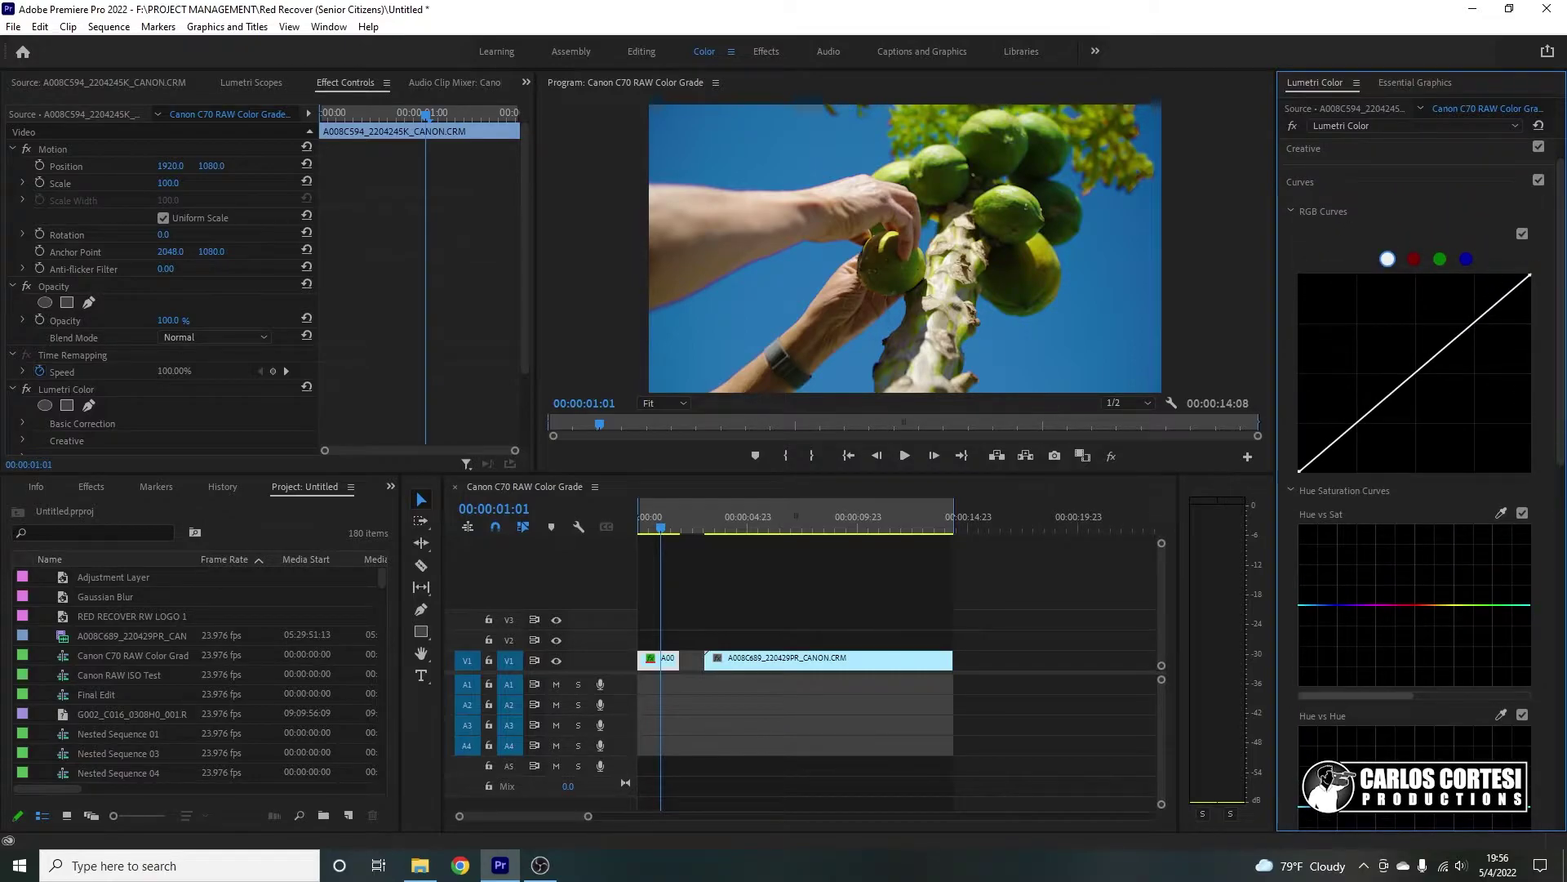
scroll(1564, 436, "down", 2)
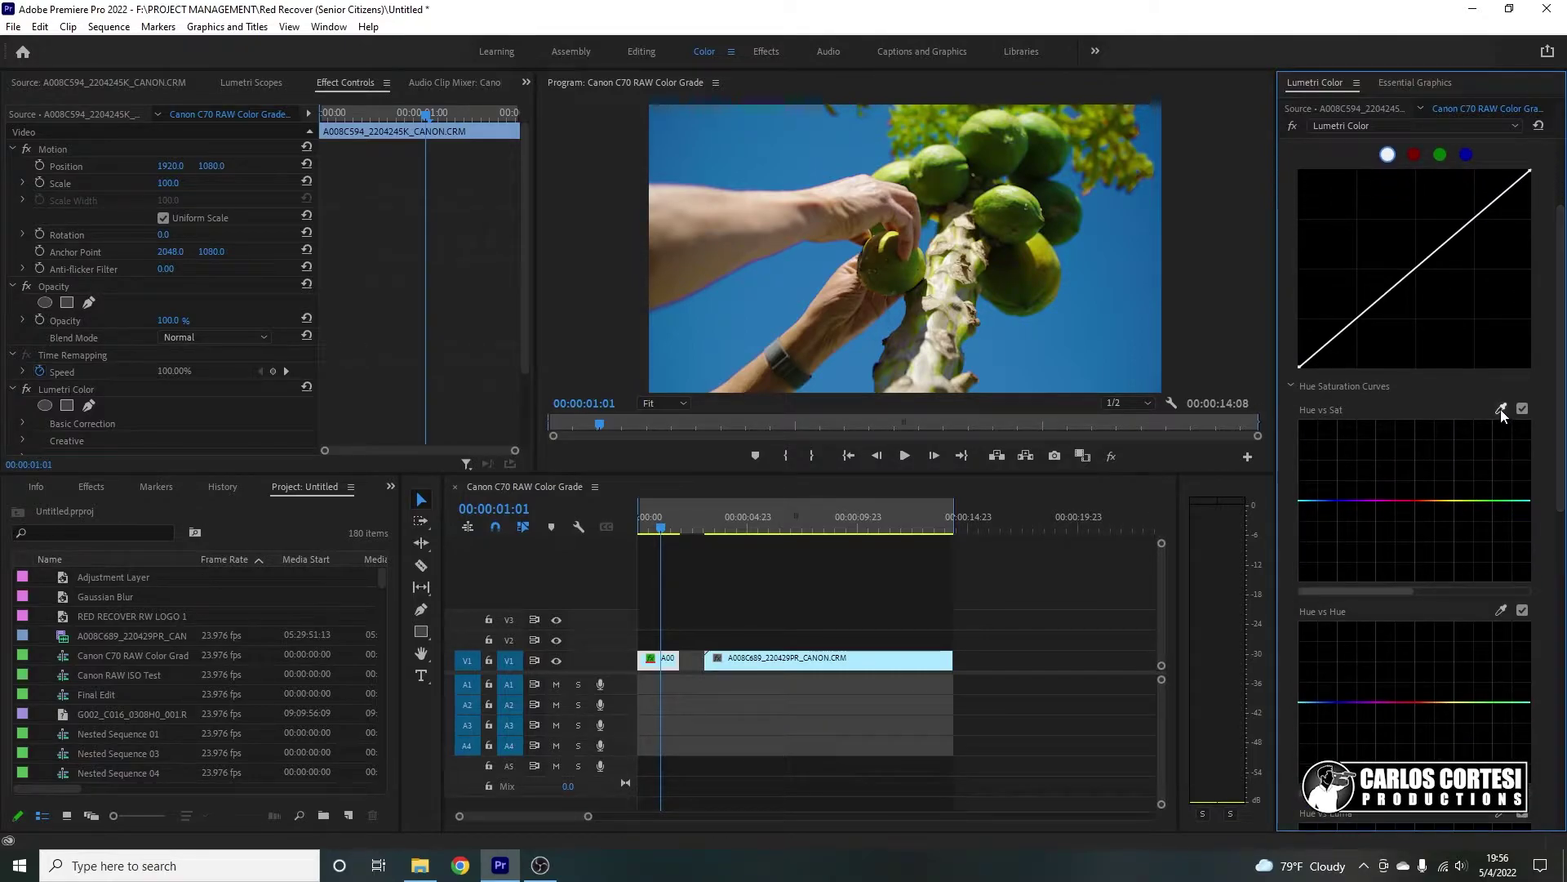
left_click(1500, 409)
left_click(750, 237)
left_click_drag(1428, 501, 1427, 570)
left_click_drag(1422, 569, 1428, 438)
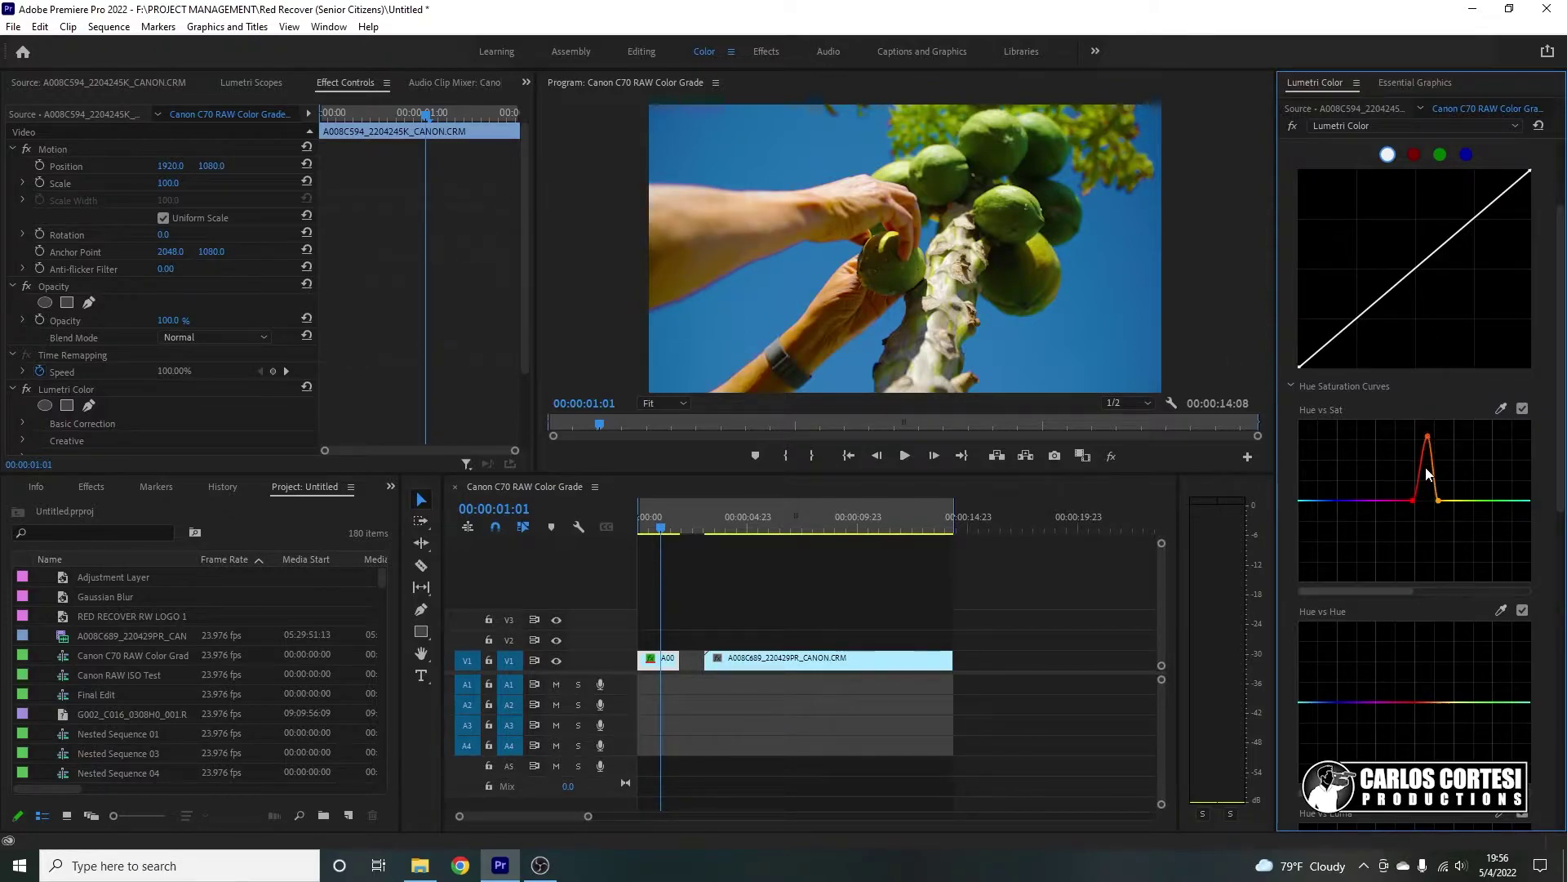
double_click(1427, 530)
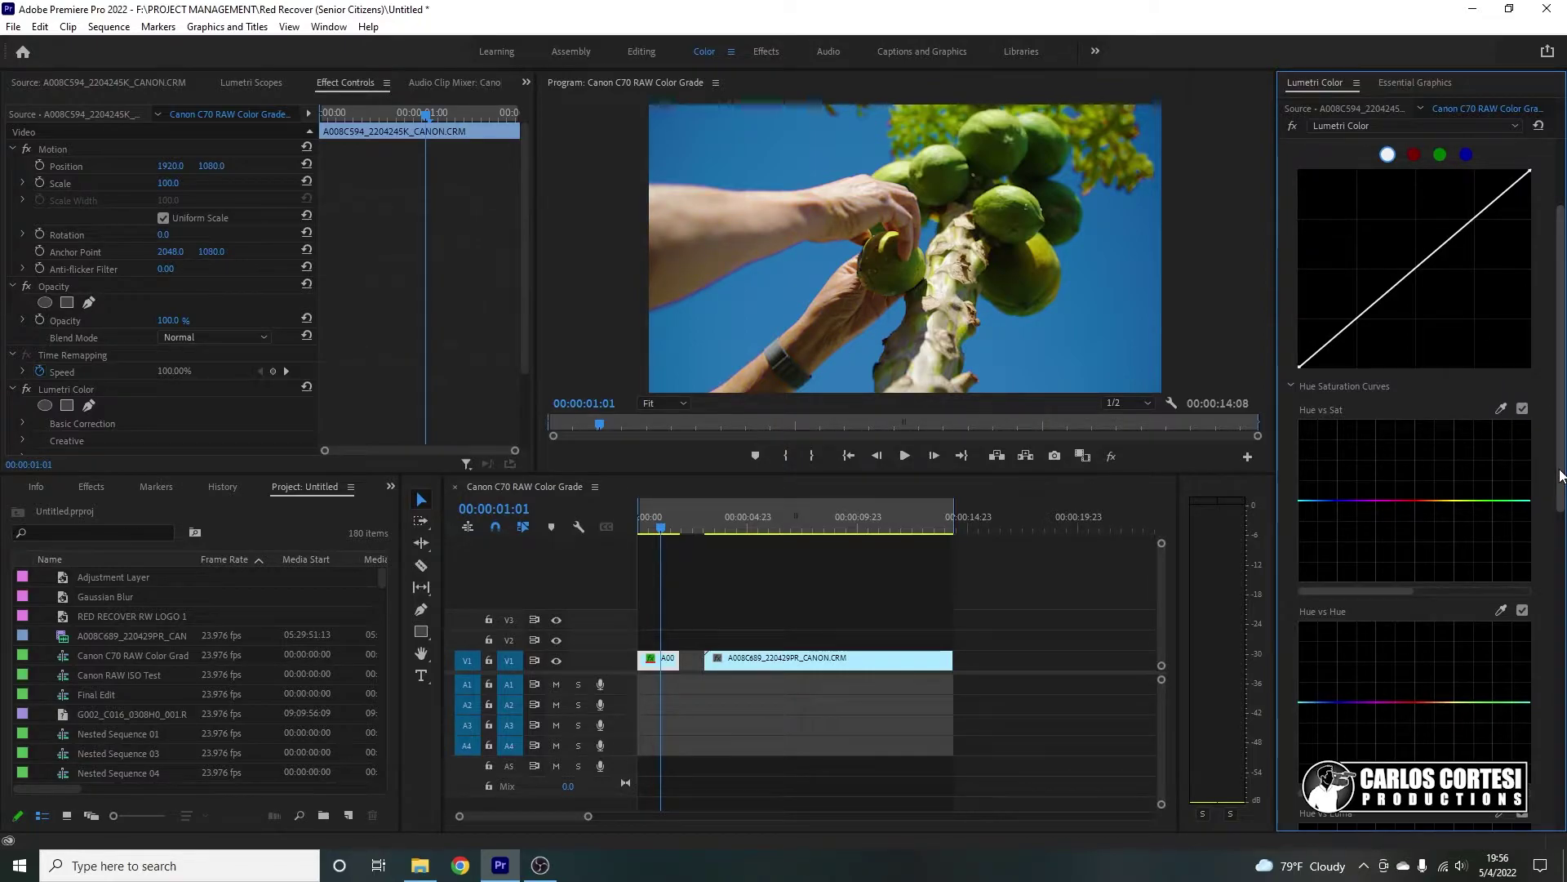
left_click_drag(1561, 476, 1556, 812)
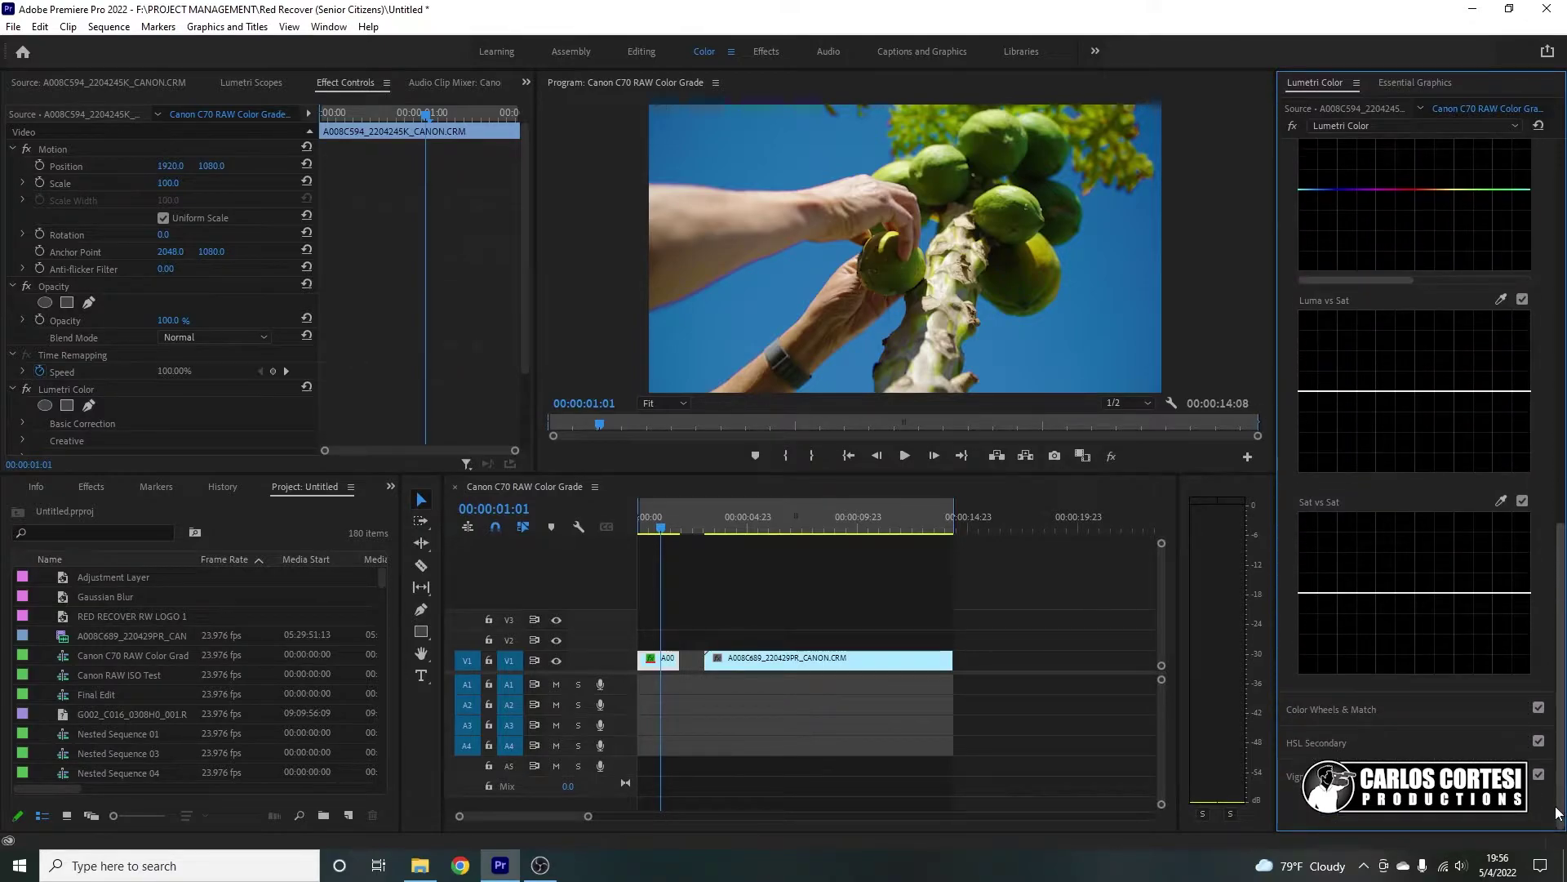
left_click(1372, 710)
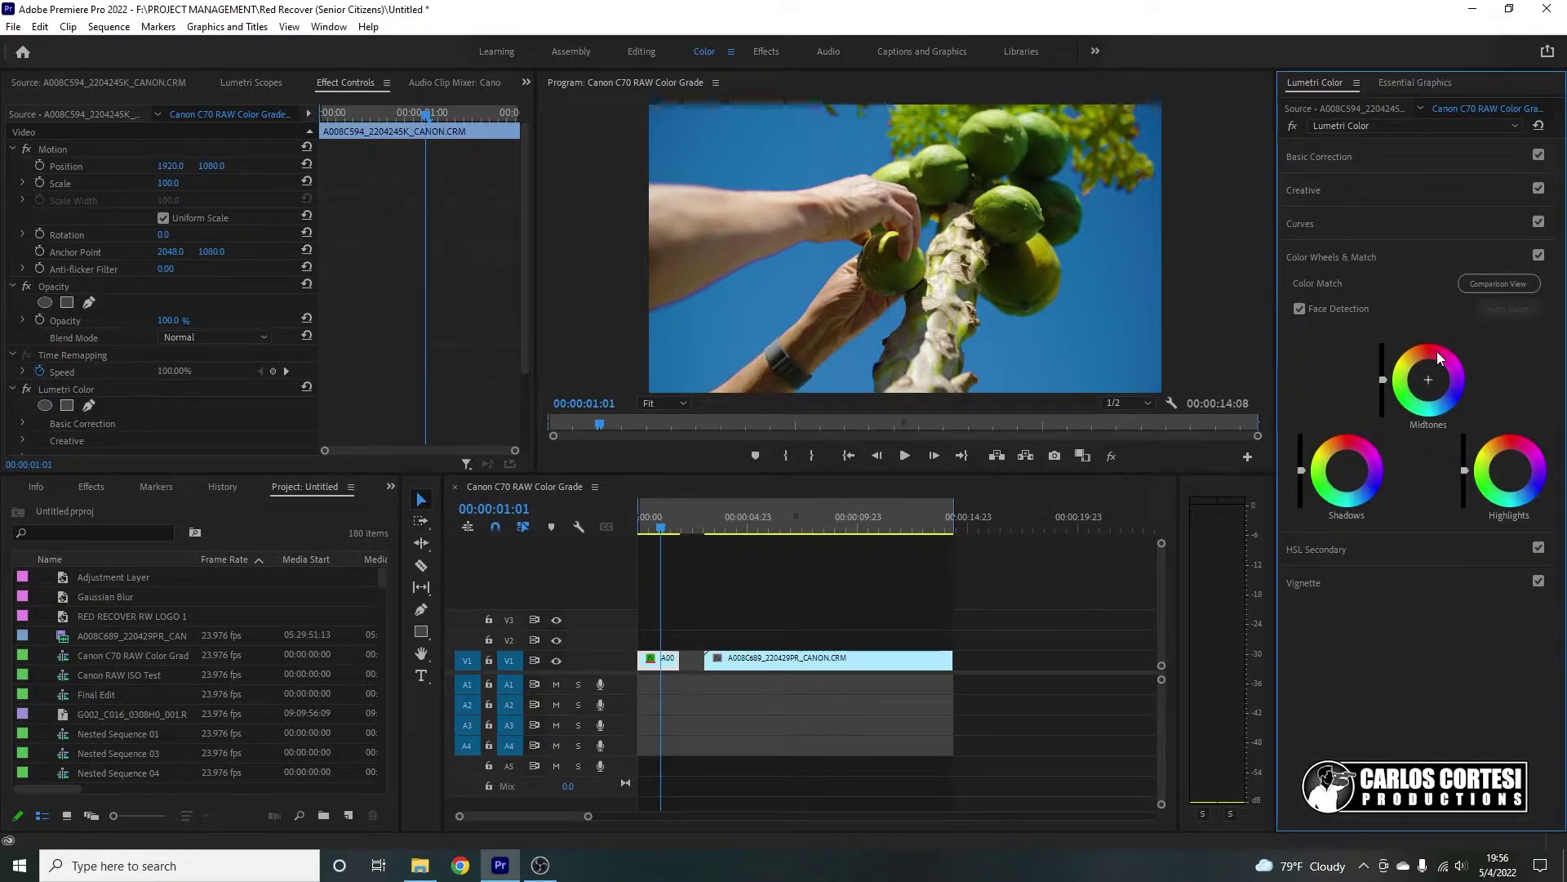
Step: Expand HSL Secondary, toggle the Program monitor effects bypass to compare before/after, and reselect the papaya clip
left_click(1358, 560)
left_click(766, 614)
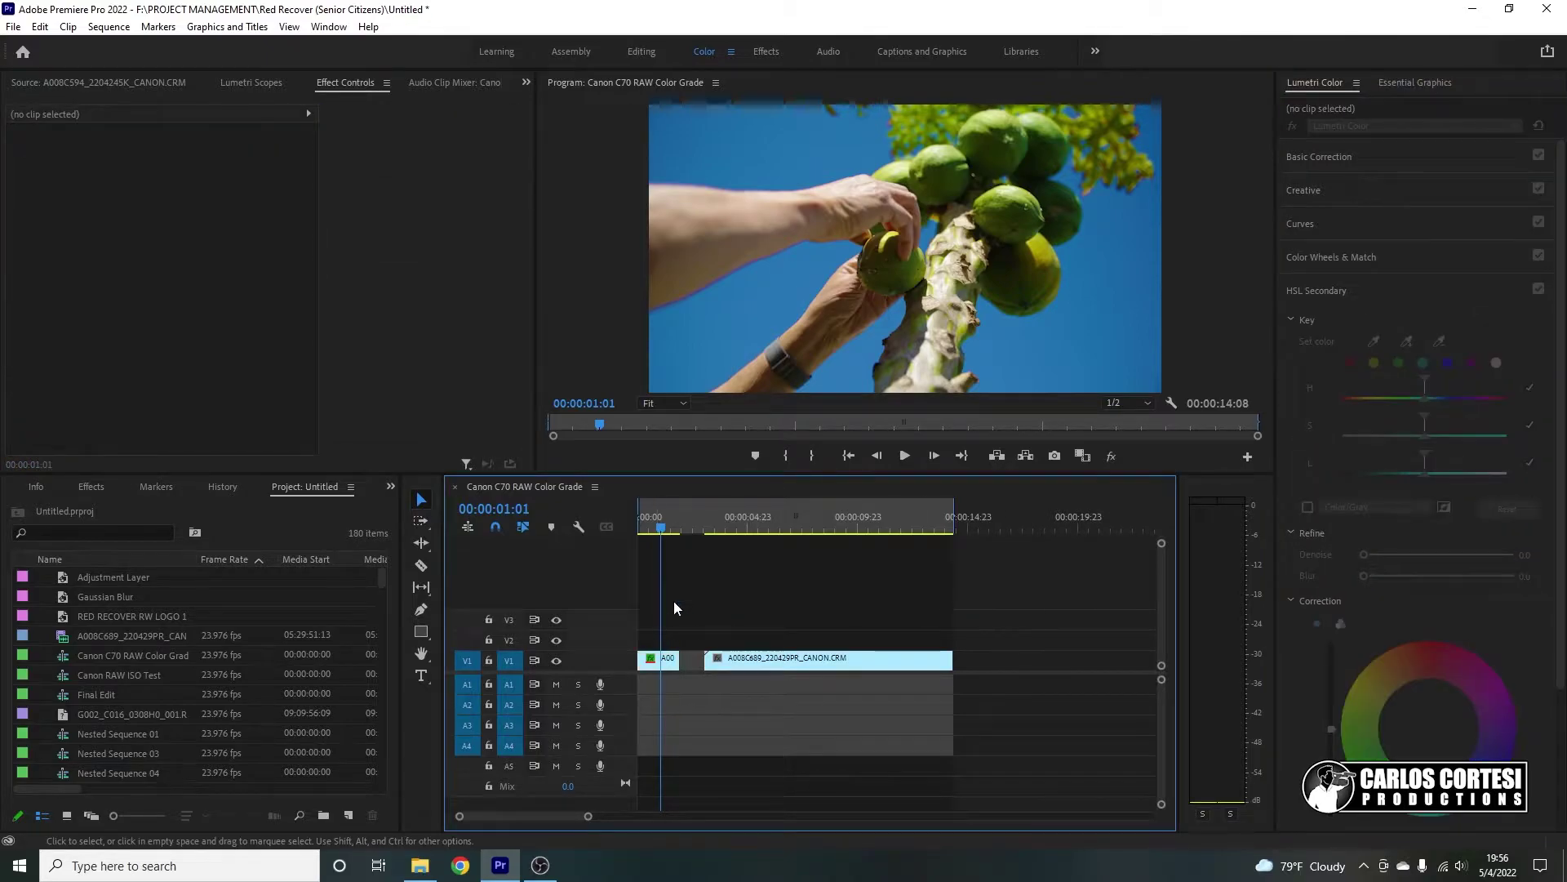
left_click(1111, 458)
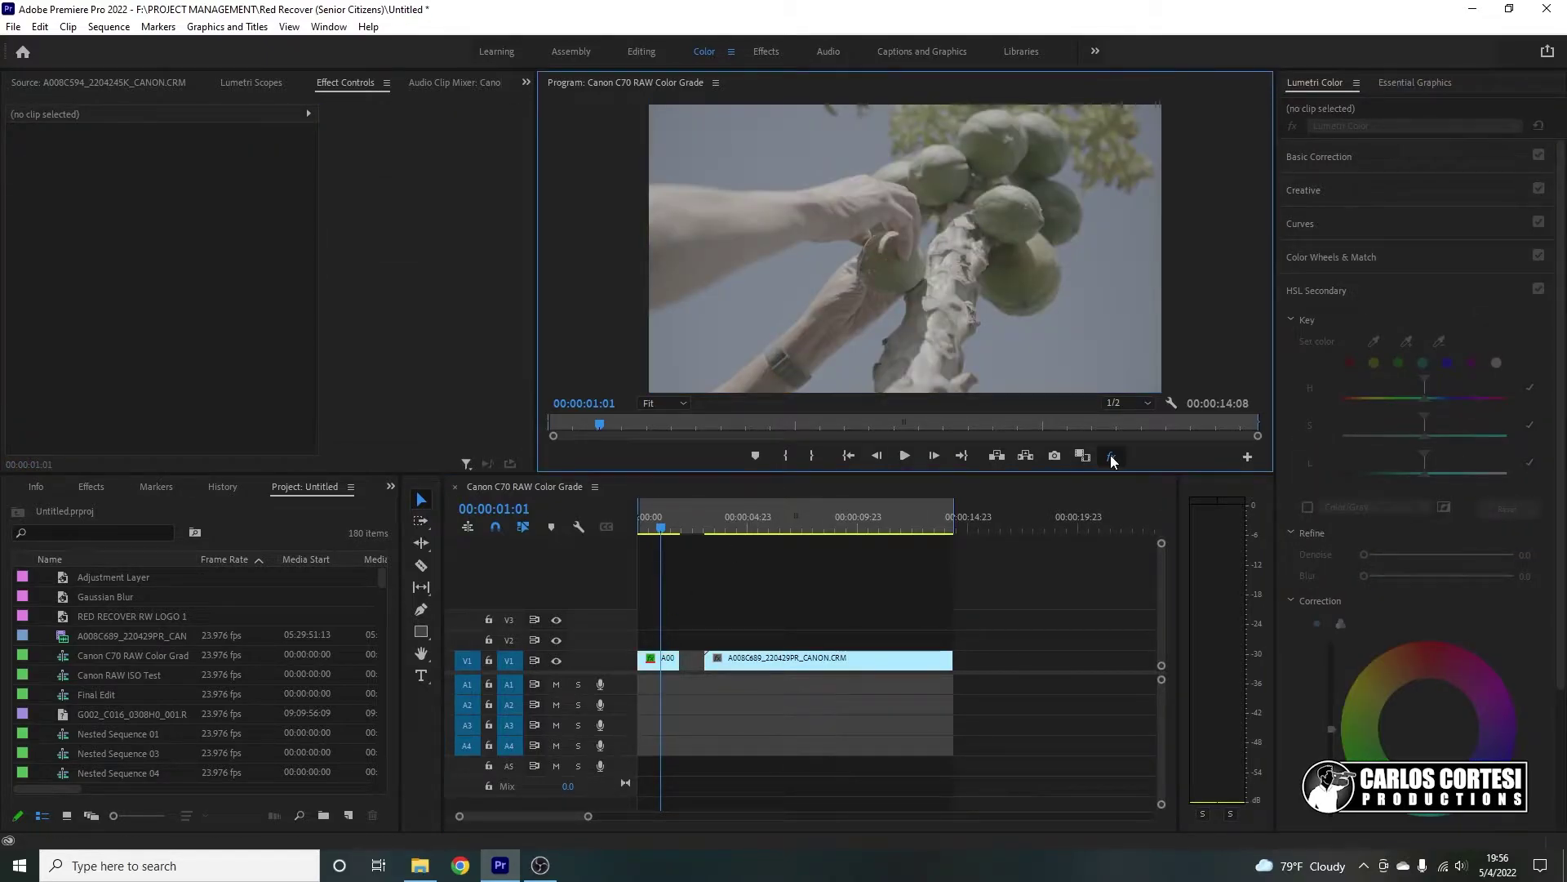
left_click(1112, 457)
left_click(1112, 458)
left_click(1112, 457)
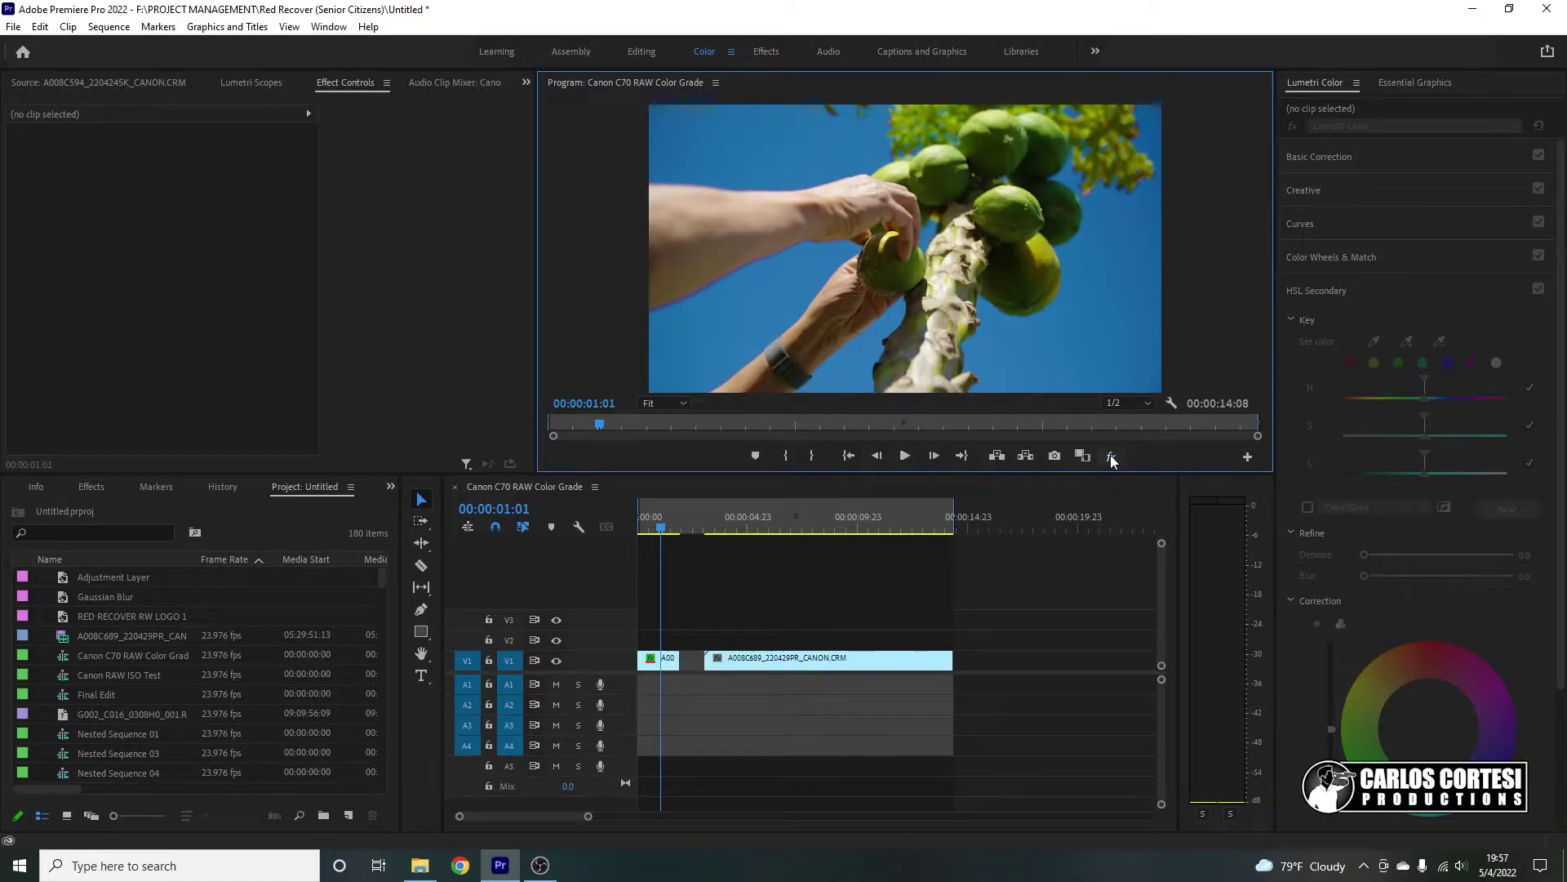
left_click(1112, 458)
left_click(1112, 457)
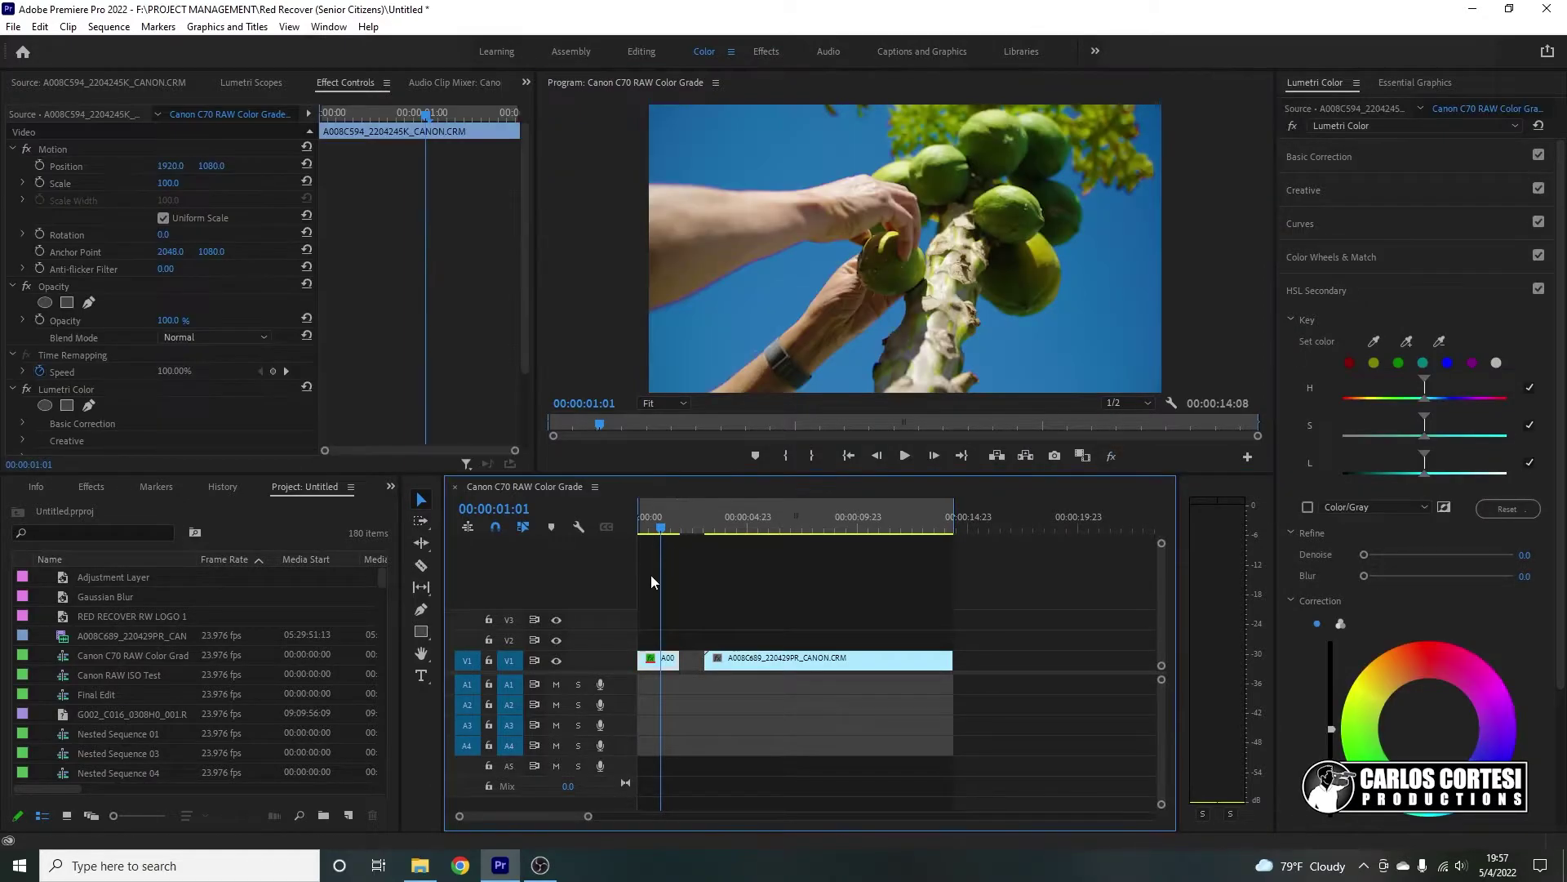
left_click(895, 492)
Step: Scrub into the kitchen clip to 00:00:10:19 and review it in the maximised monitor
left_click(668, 522)
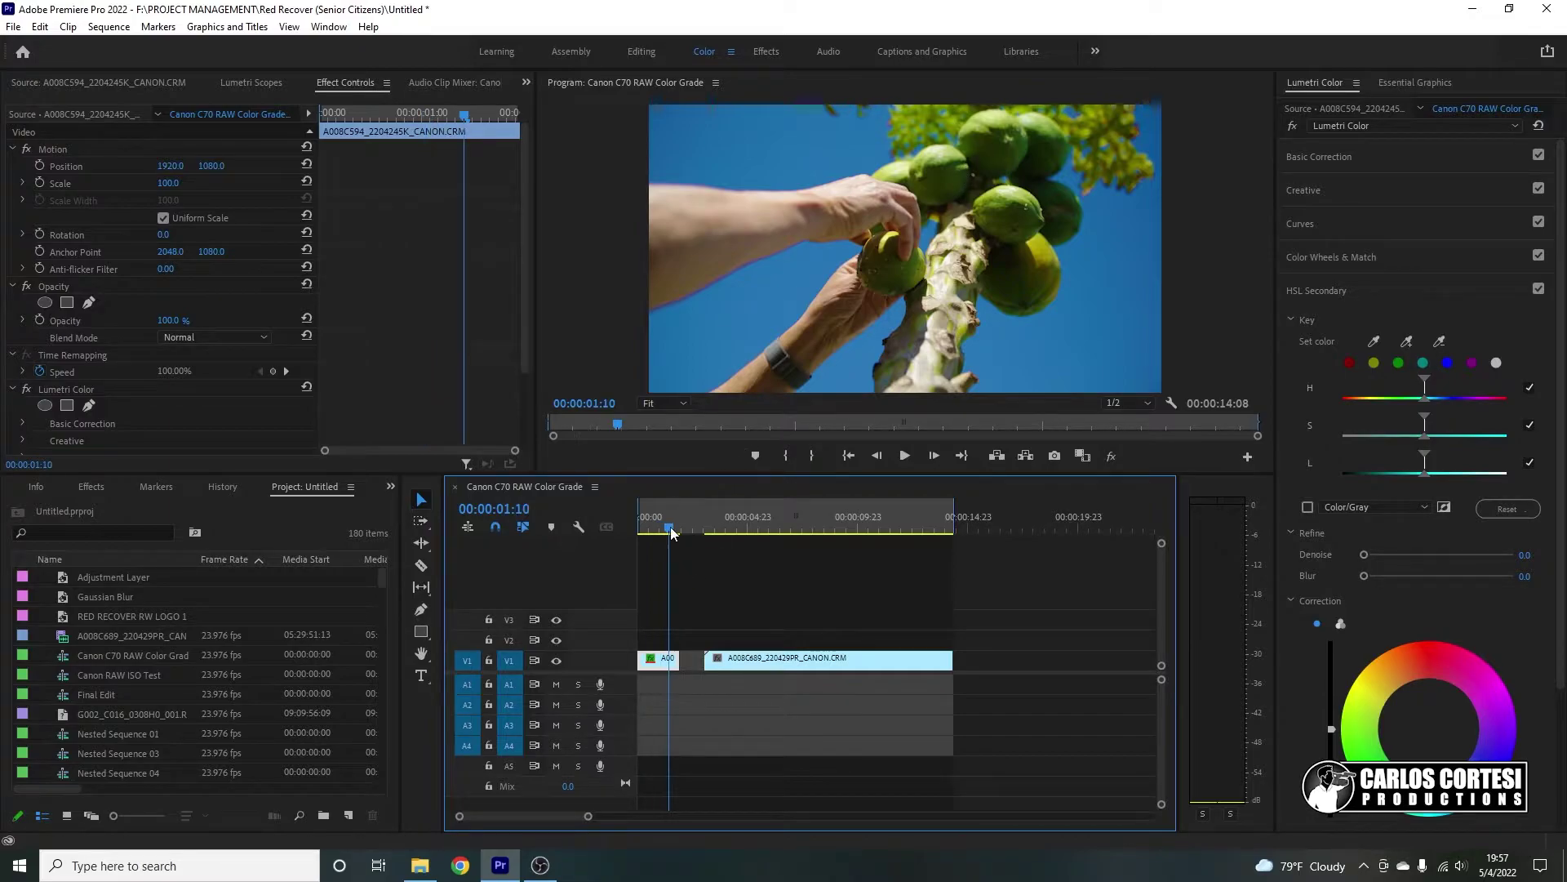
left_click(724, 527)
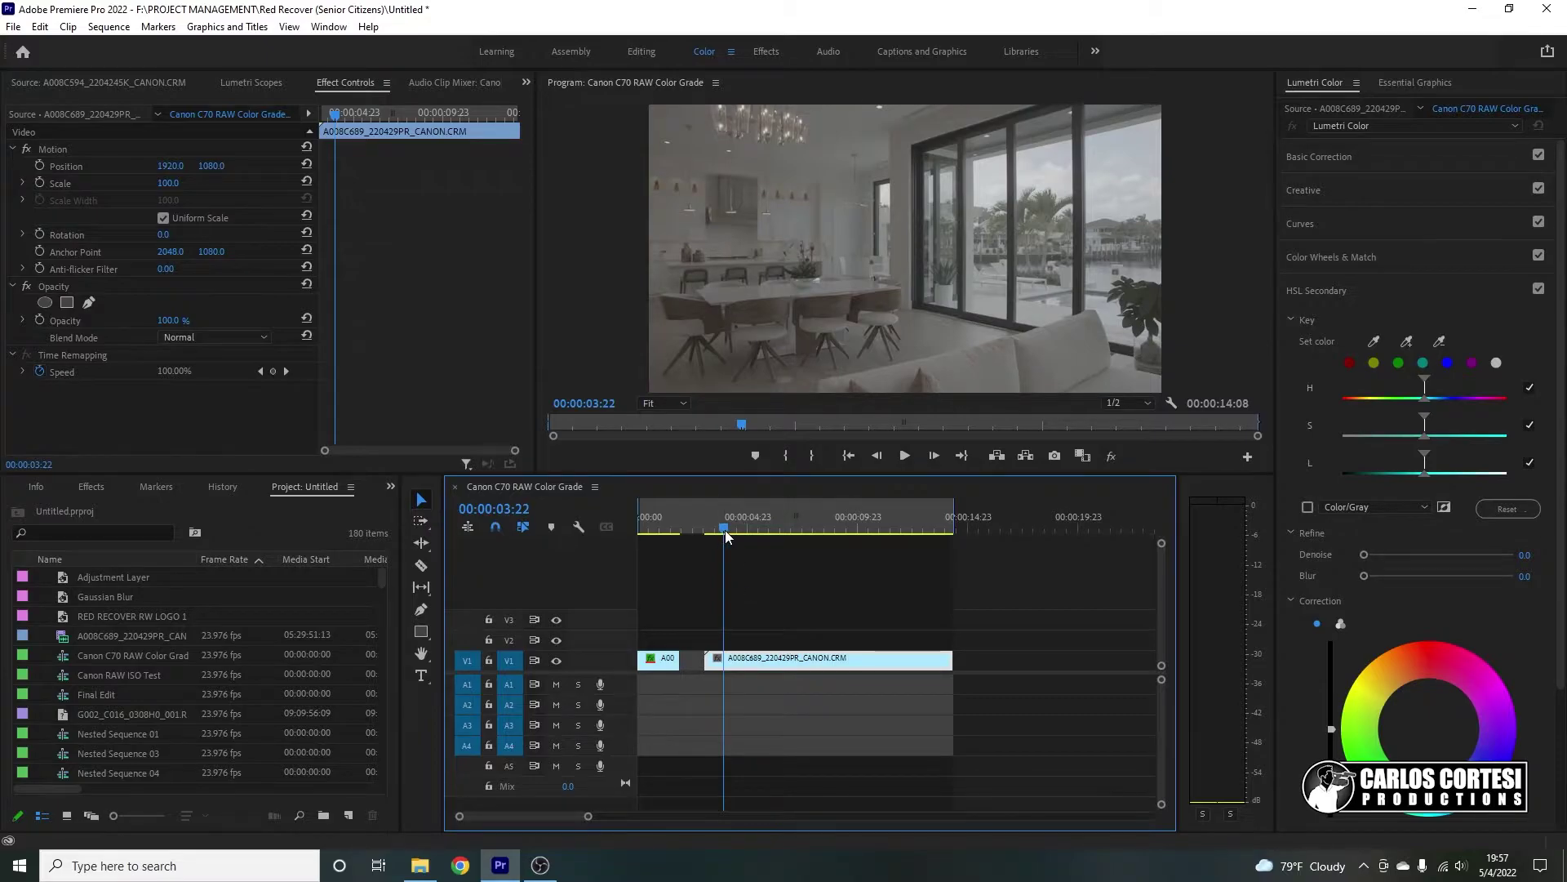
left_click_drag(725, 531, 875, 538)
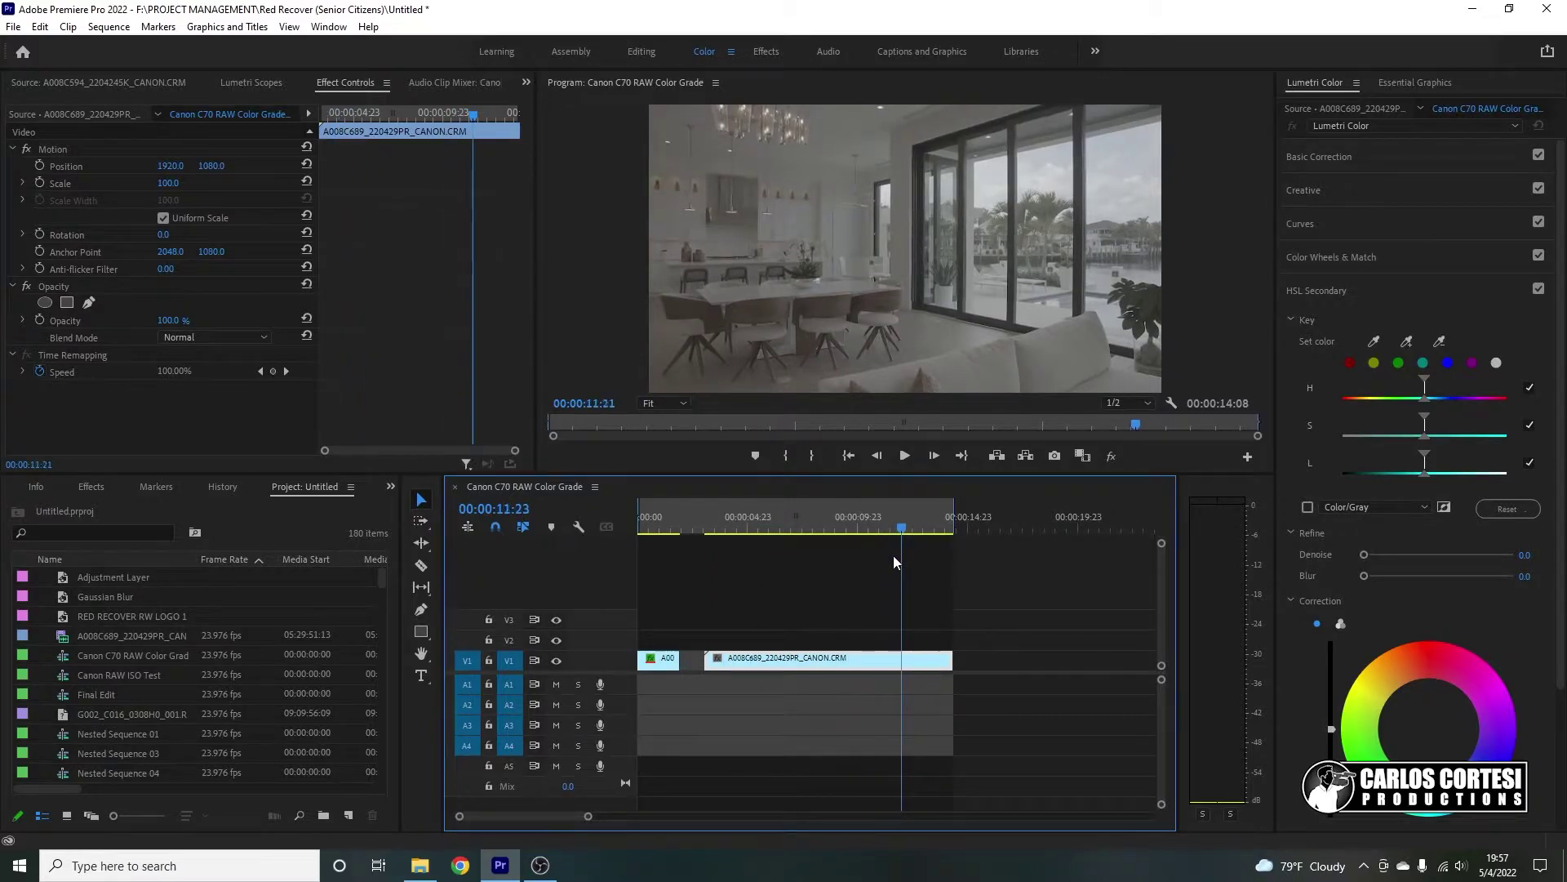
left_click(670, 296)
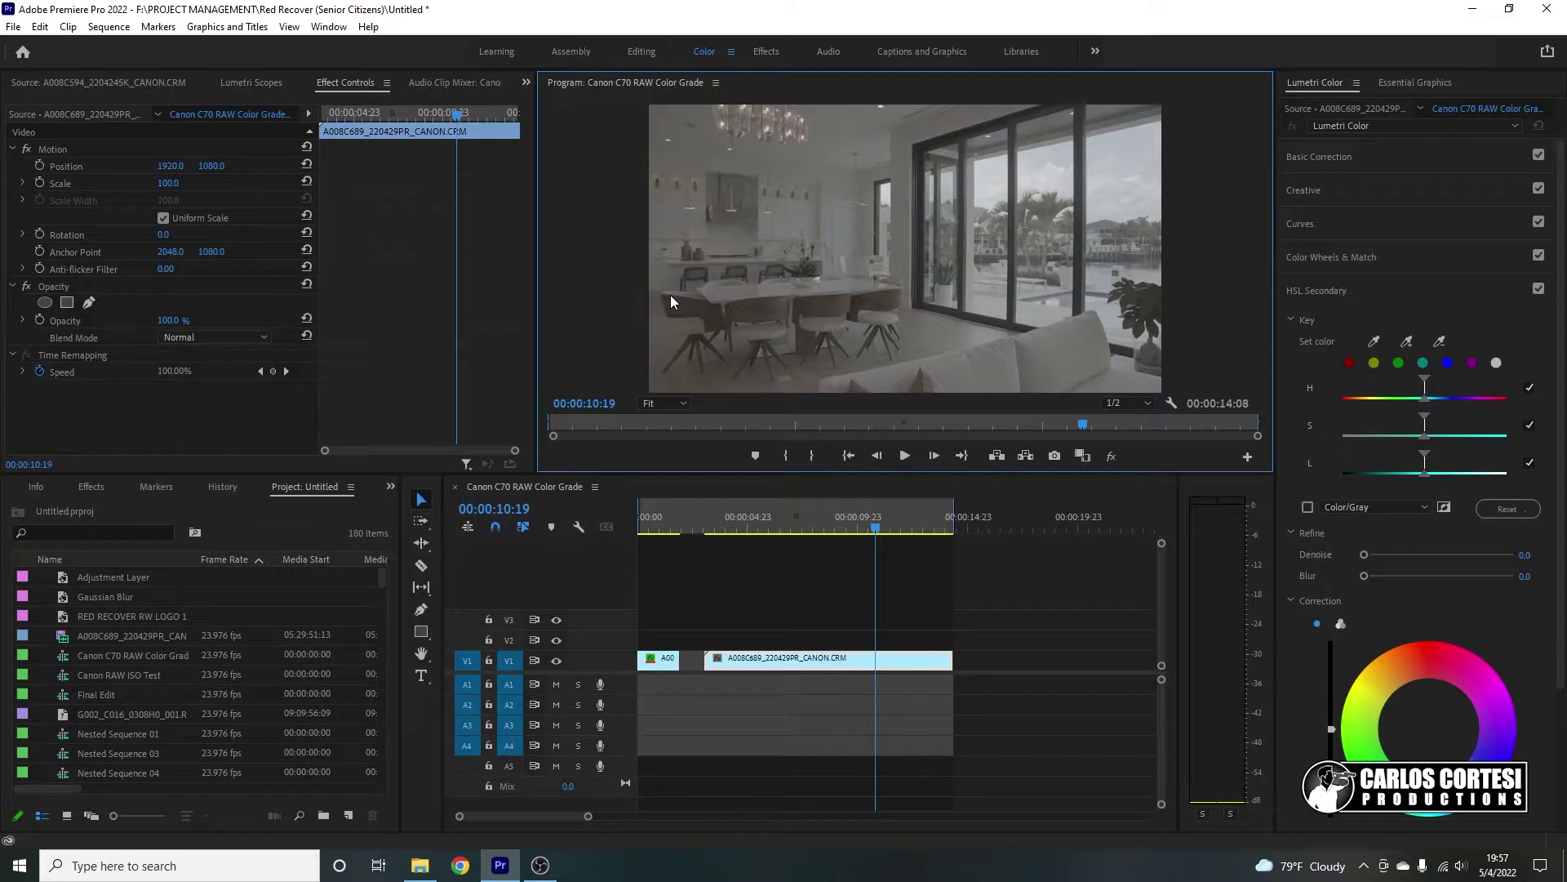
key("grave")
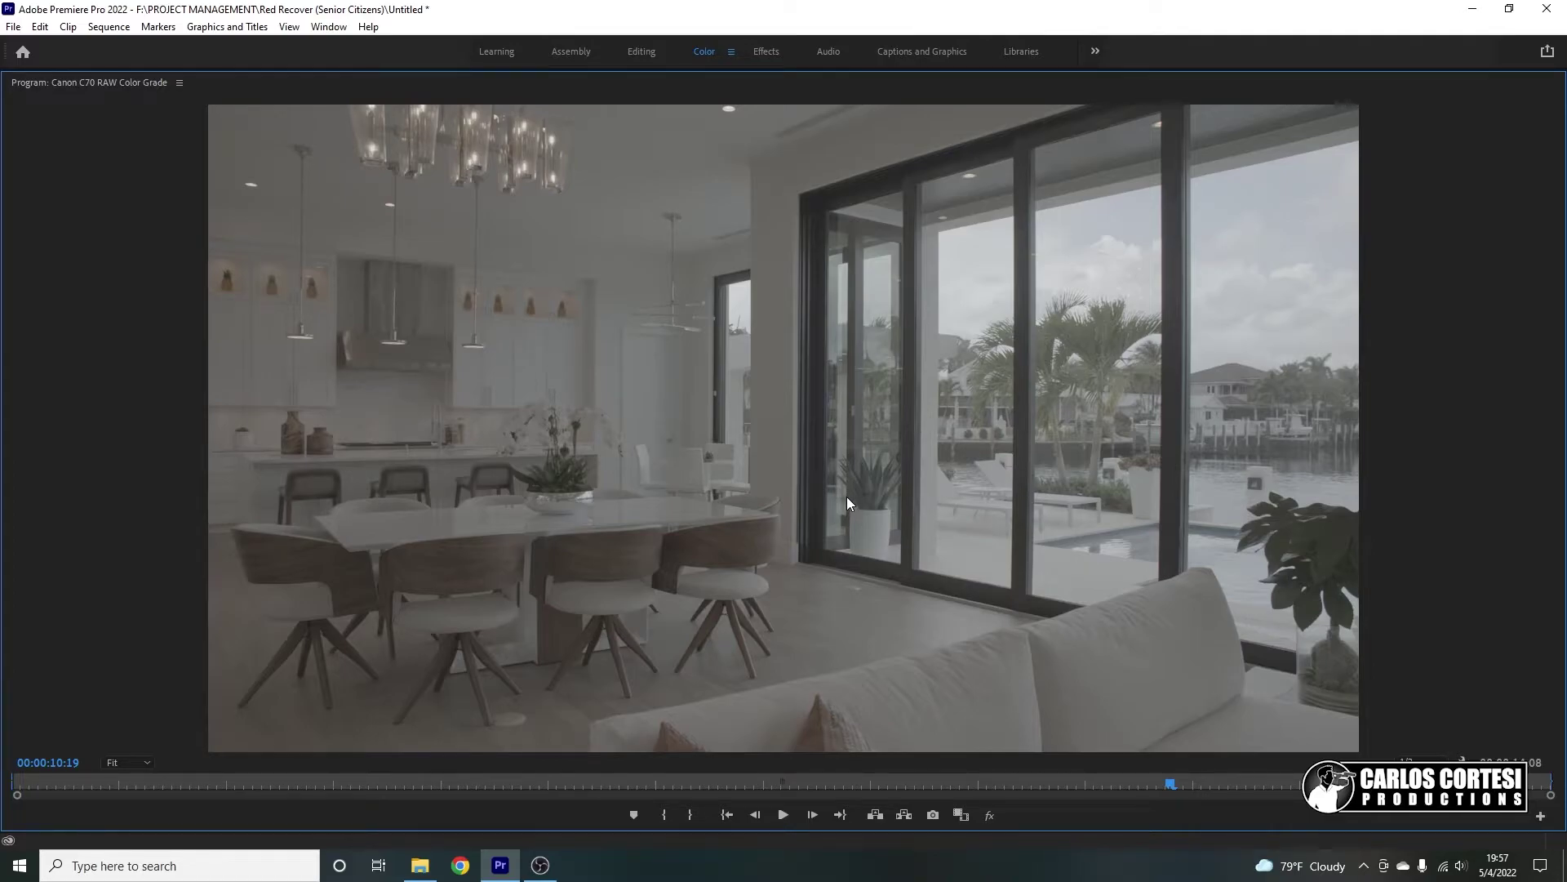
key("grave")
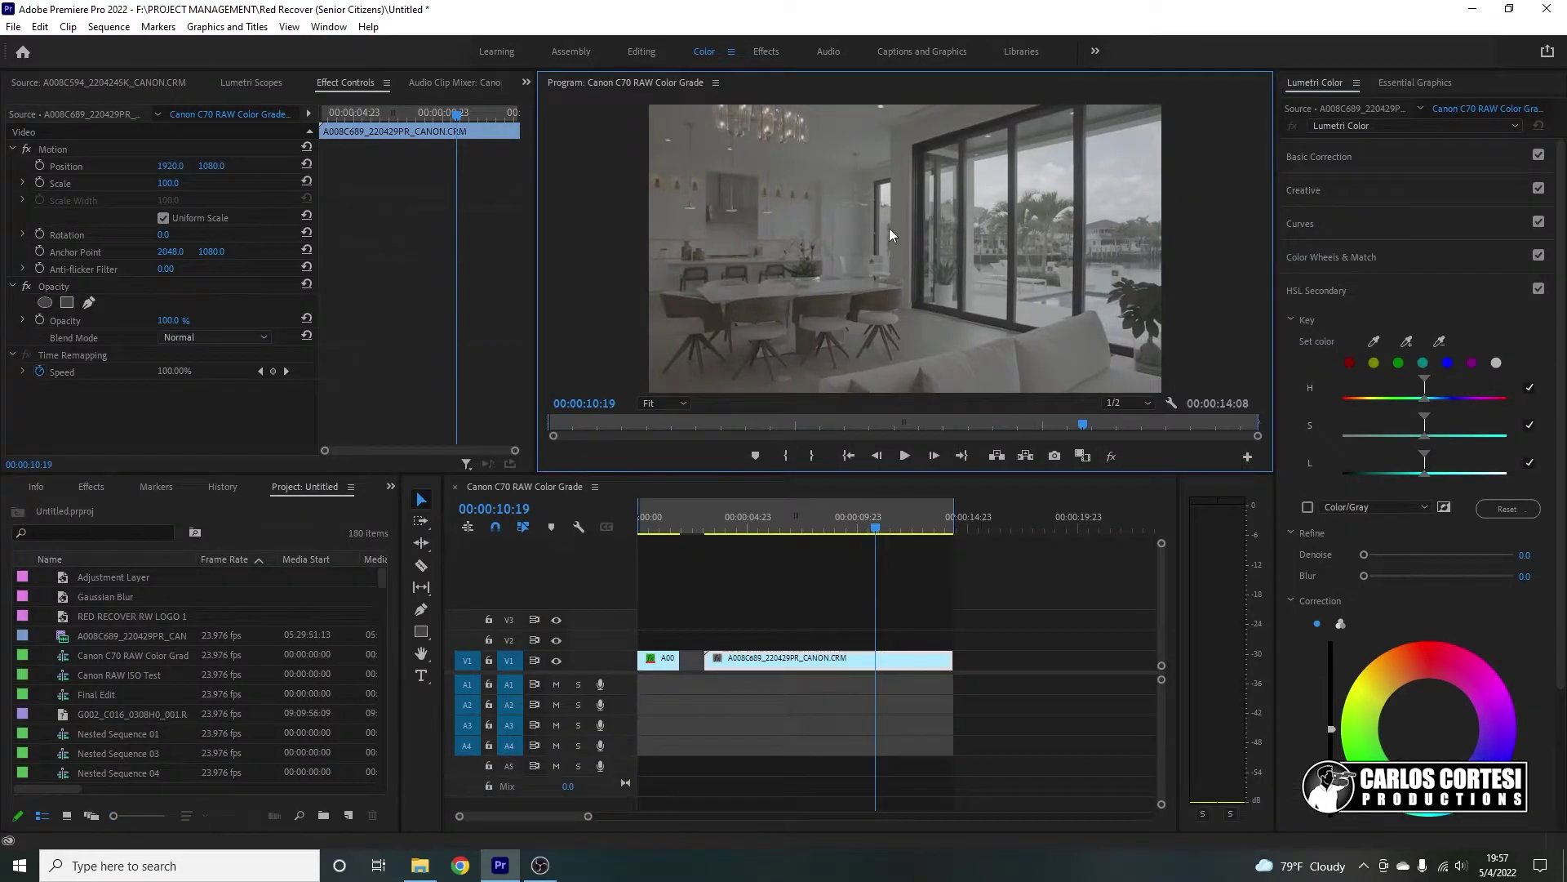
key("grave")
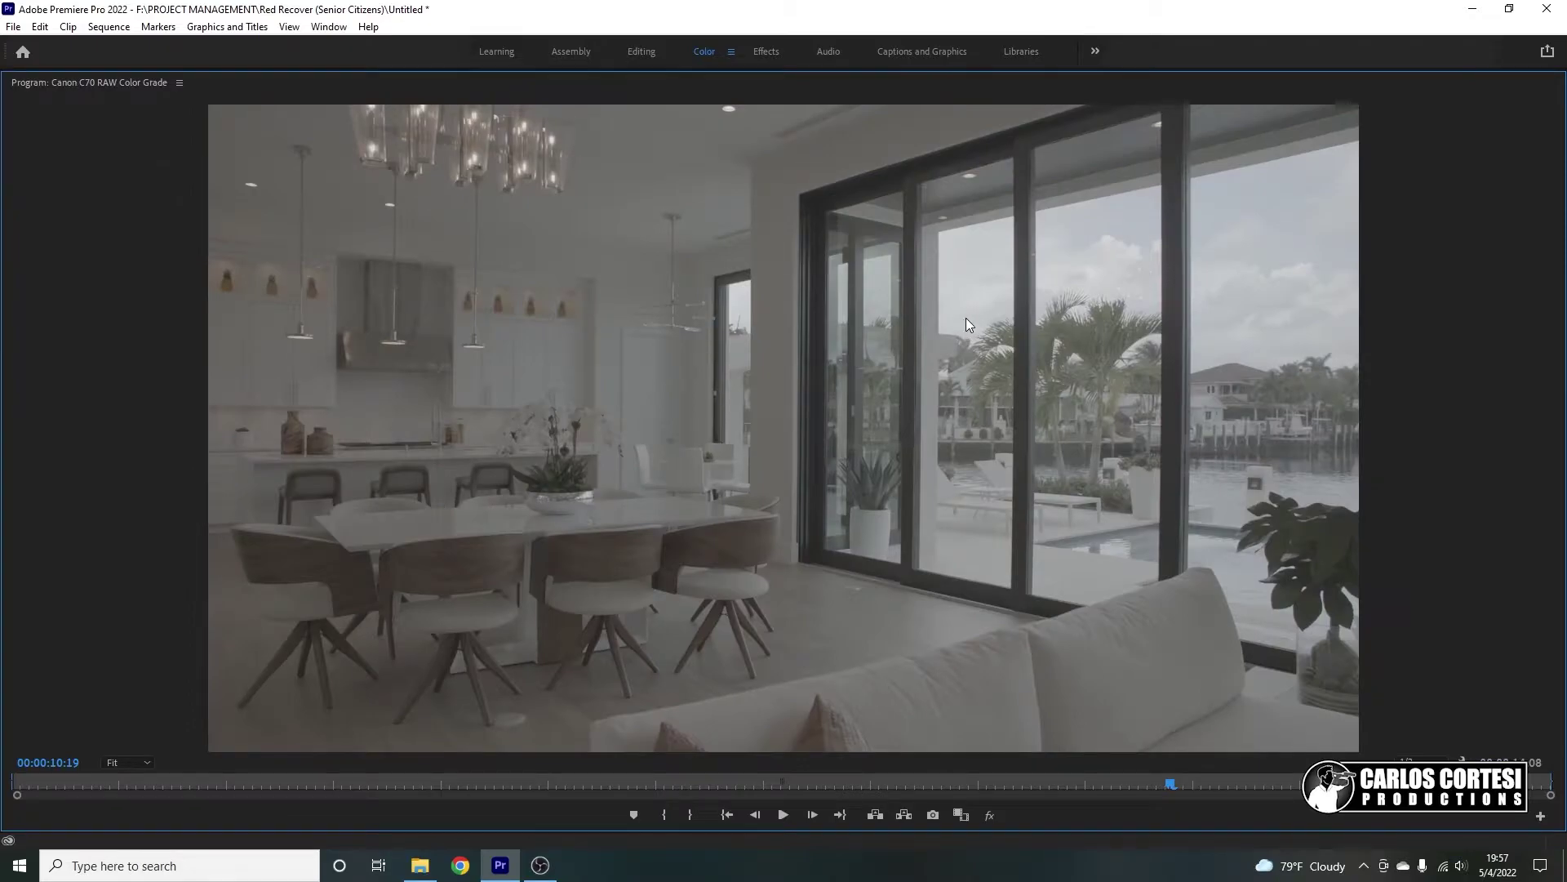
key("grave")
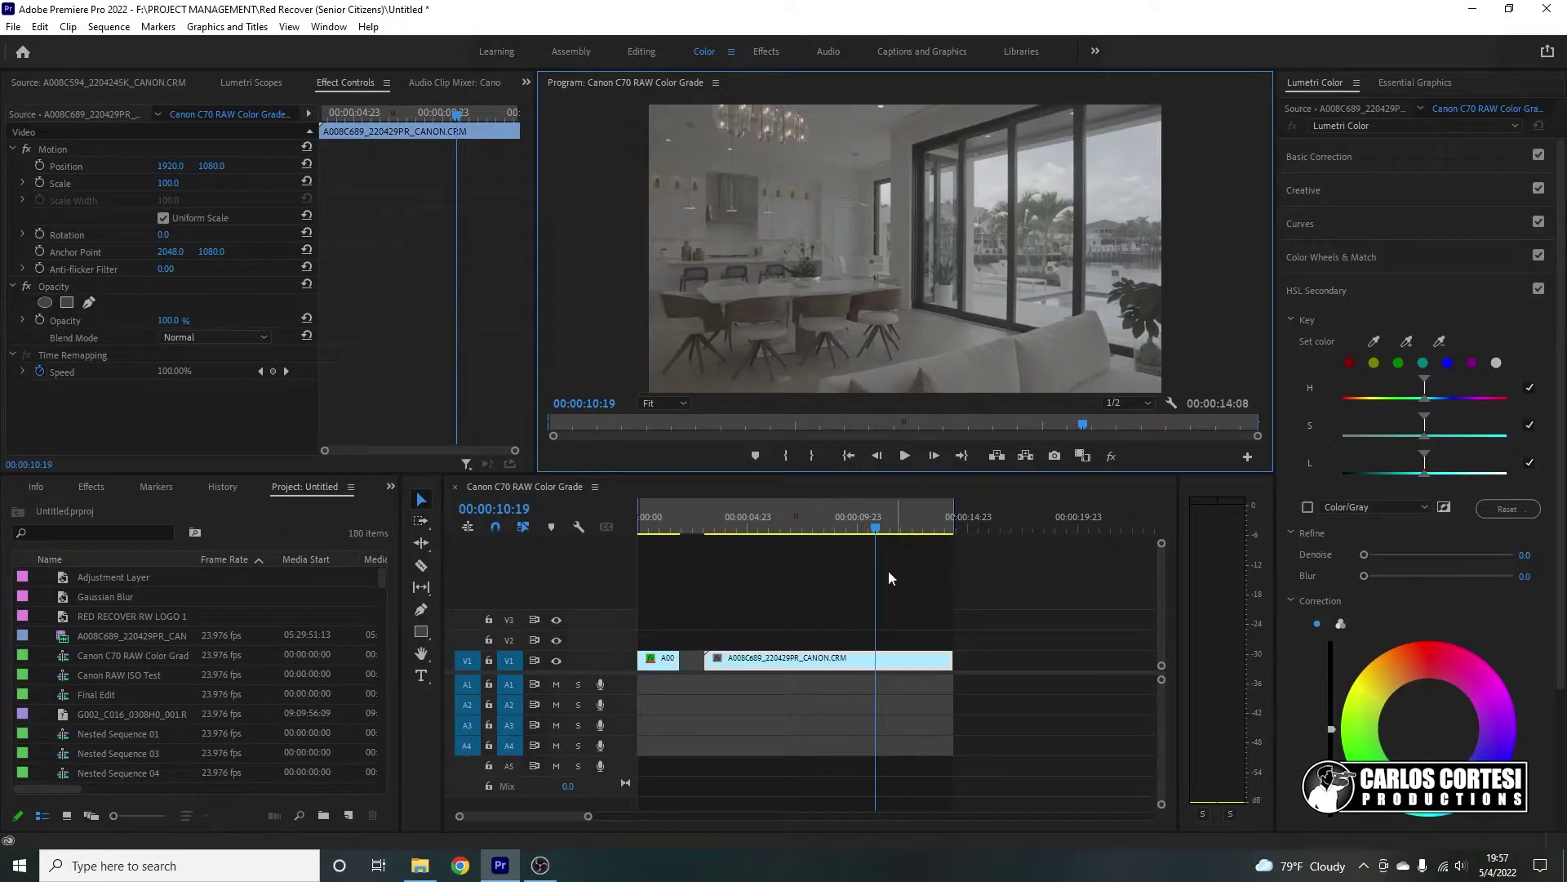
Step: Place the playhead at 00:00:03:14, select the V1 kitchen clip, and expand Basic Correction and Creative
left_click(719, 525)
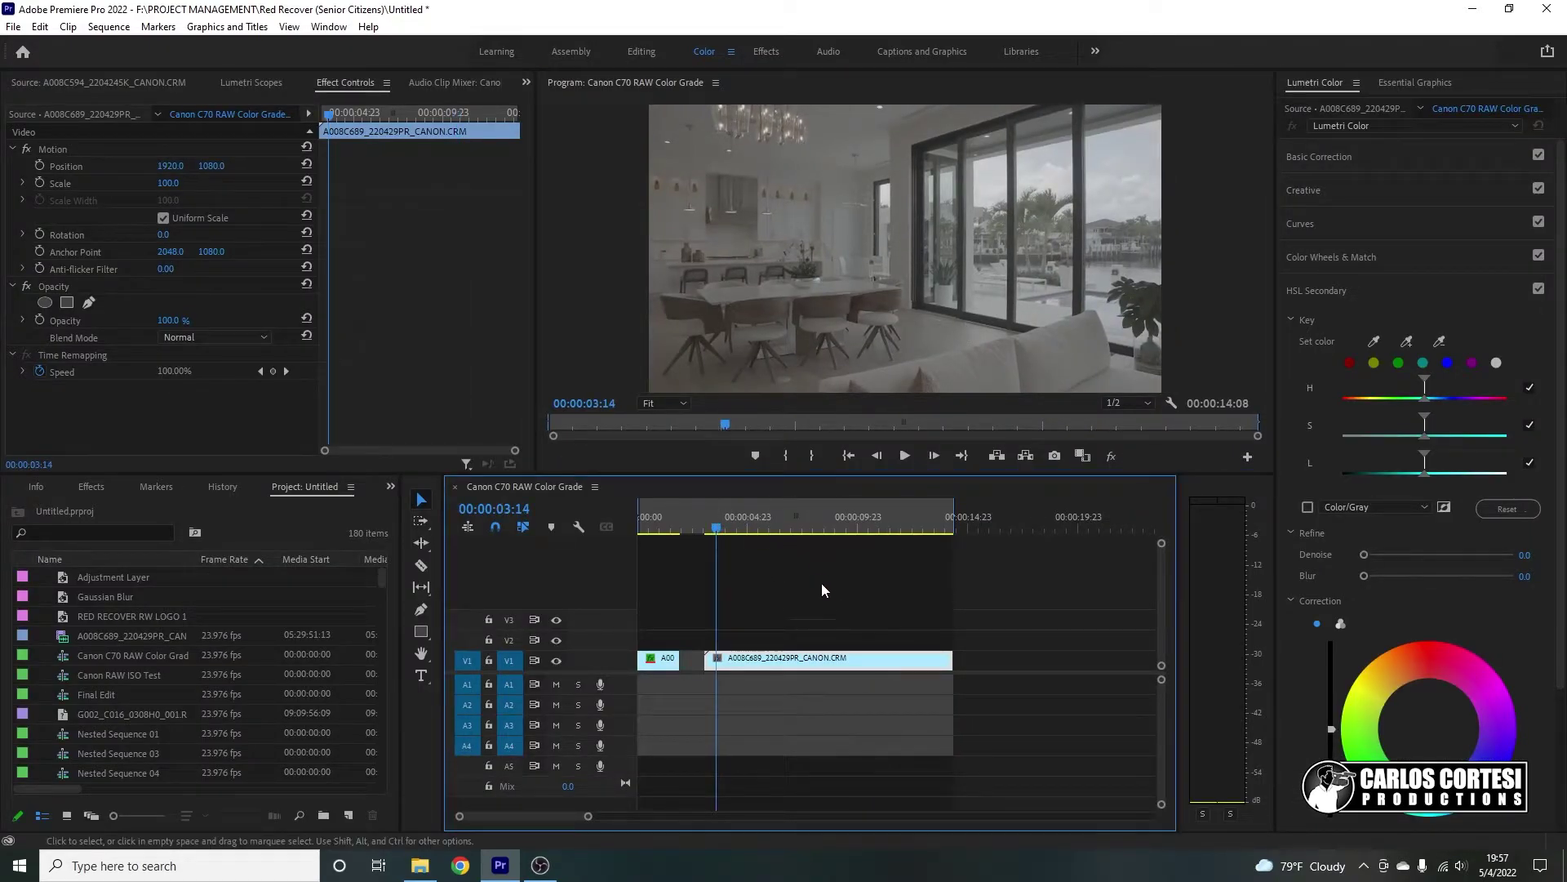
left_click(827, 585)
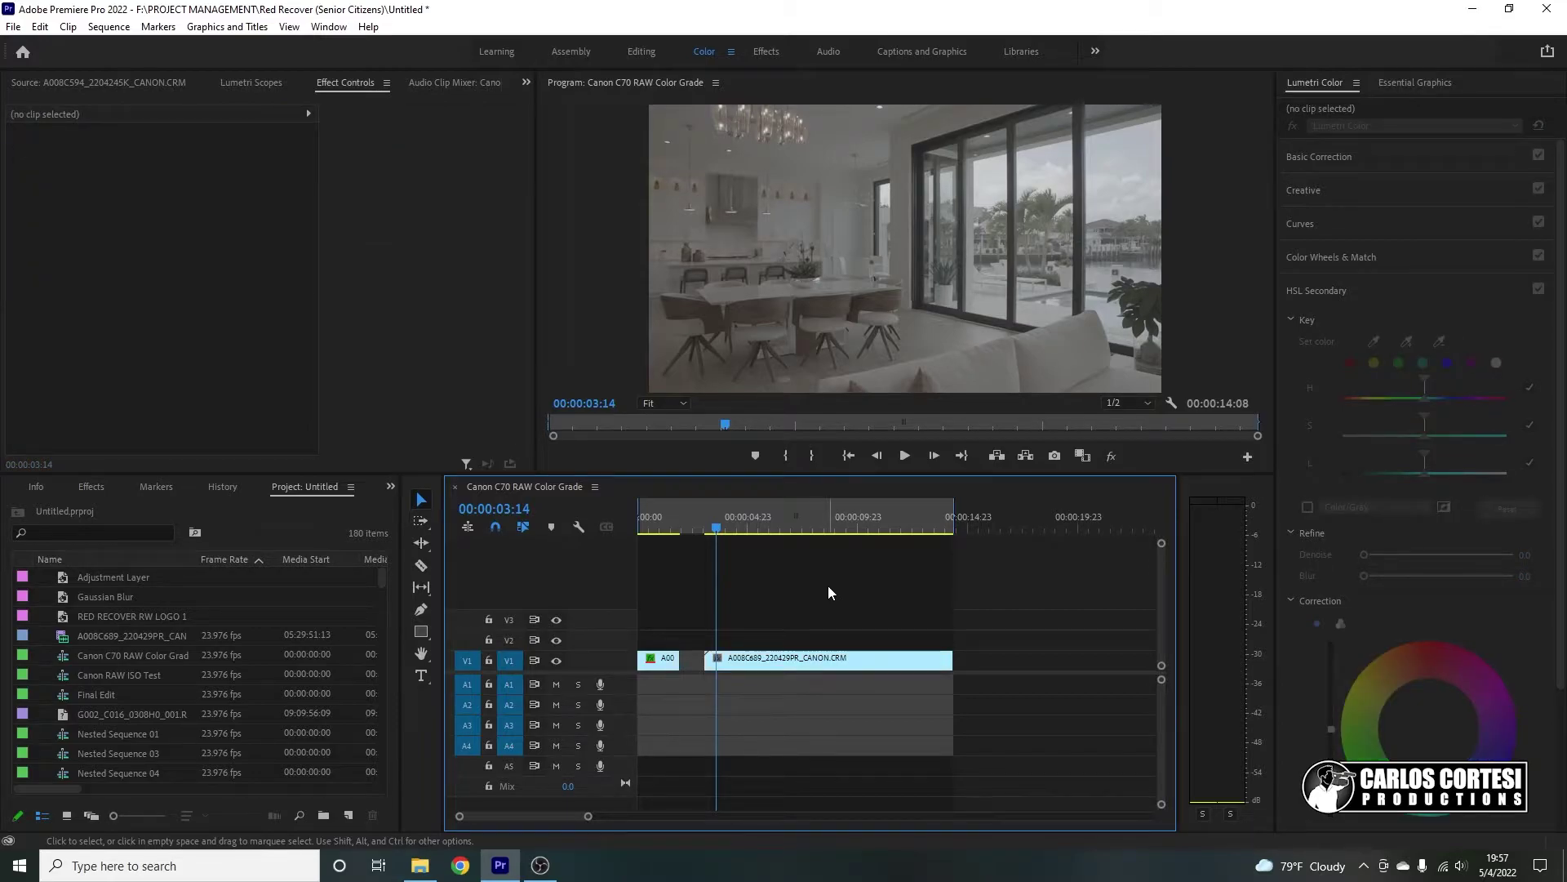
left_click(853, 659)
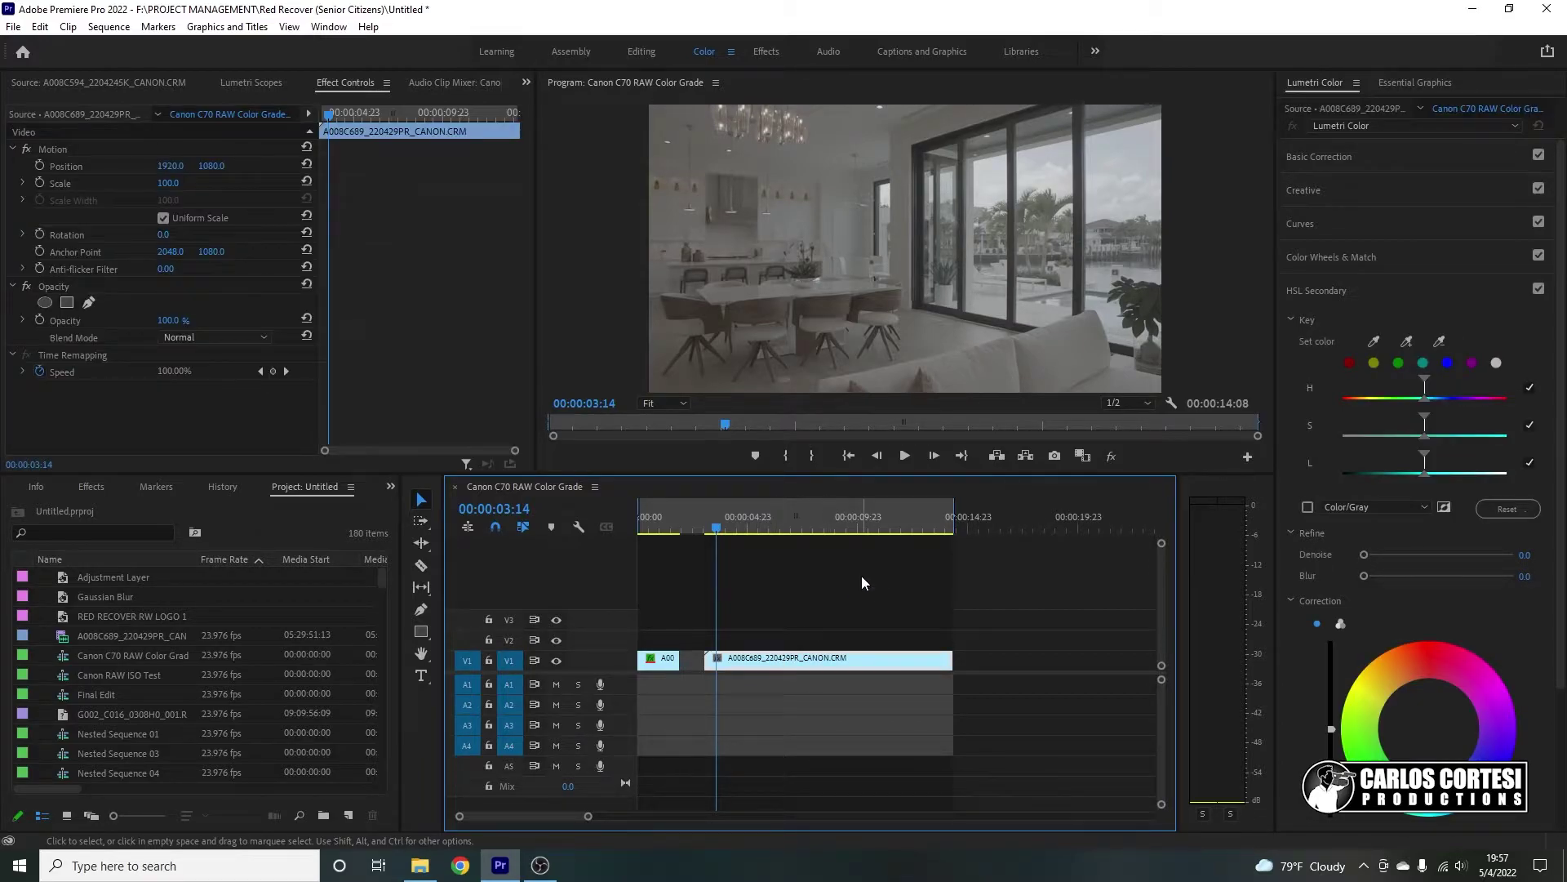
left_click(1371, 160)
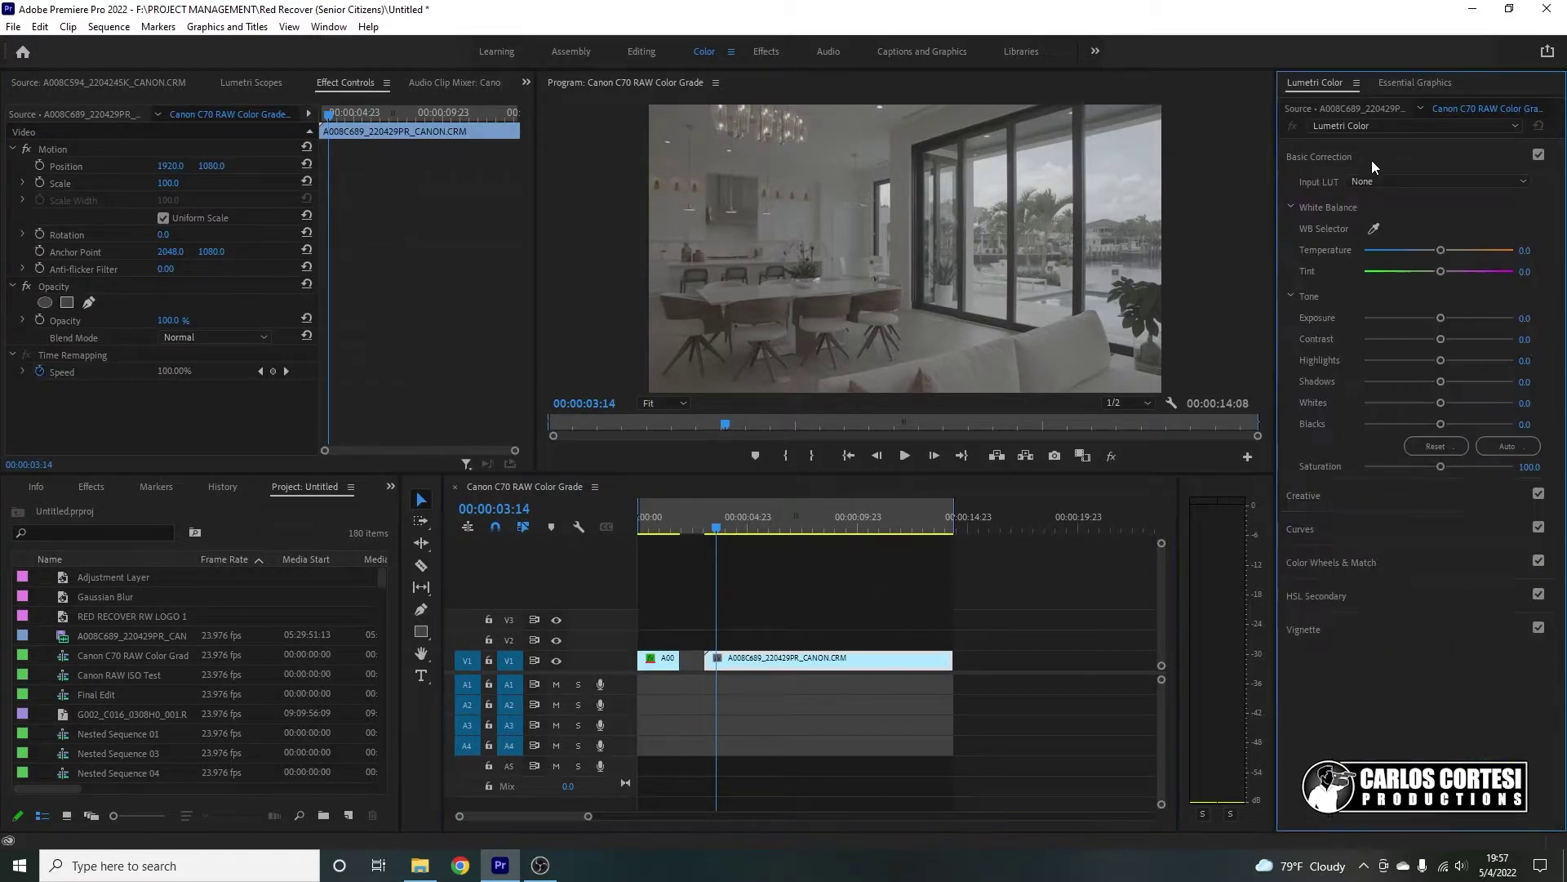
left_click(1327, 498)
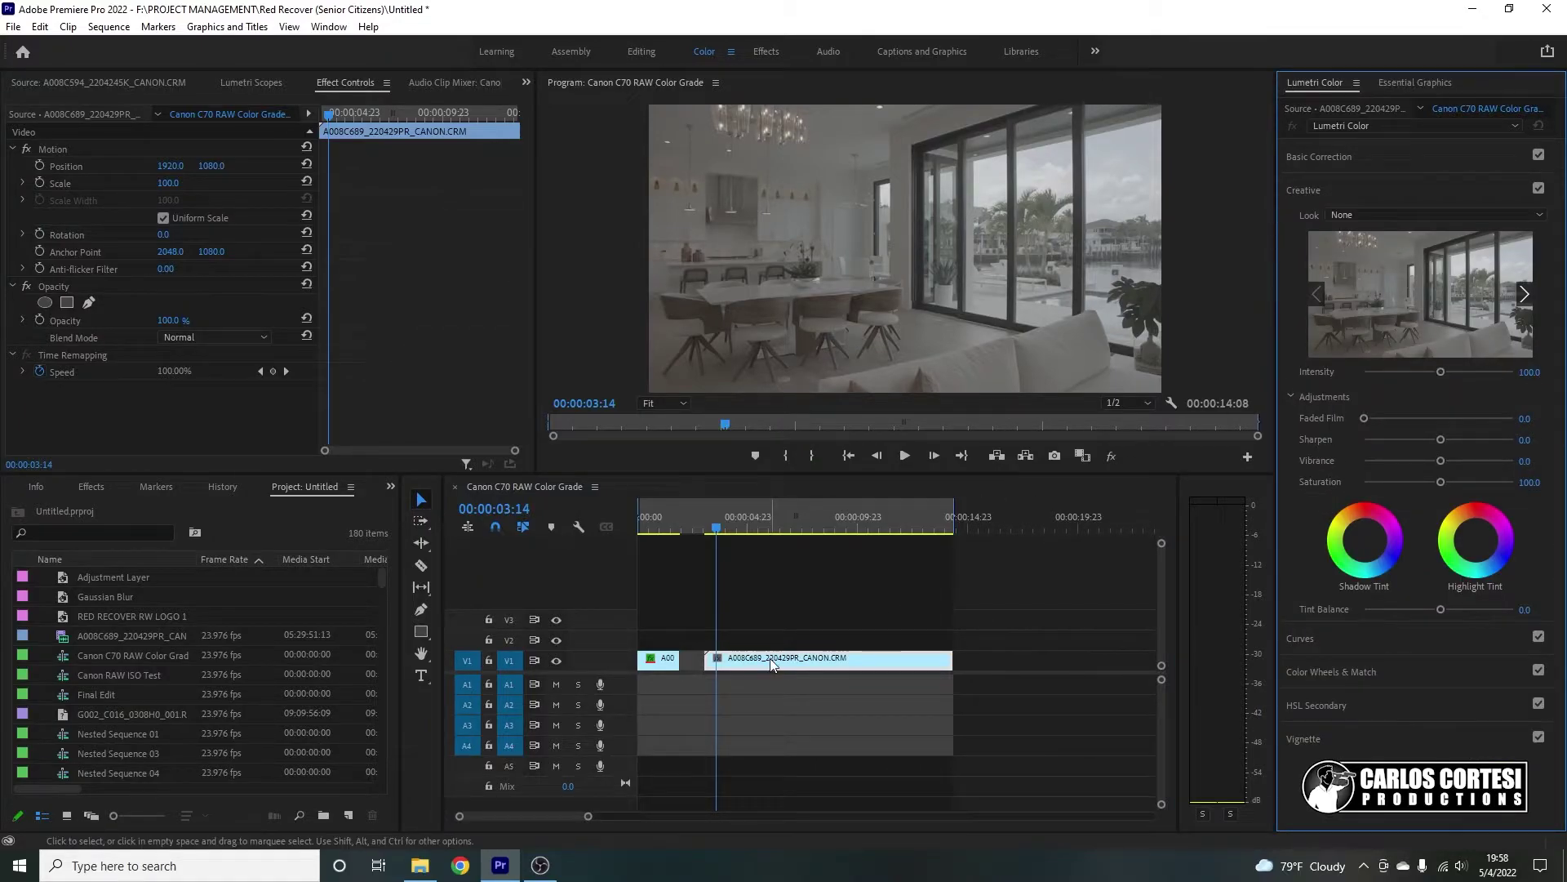
Step: Load Broadcast-MediaOnQ-Canon-C70-Pro-LUT-65PC.cube as the kitchen clip's Creative look
left_click(1359, 216)
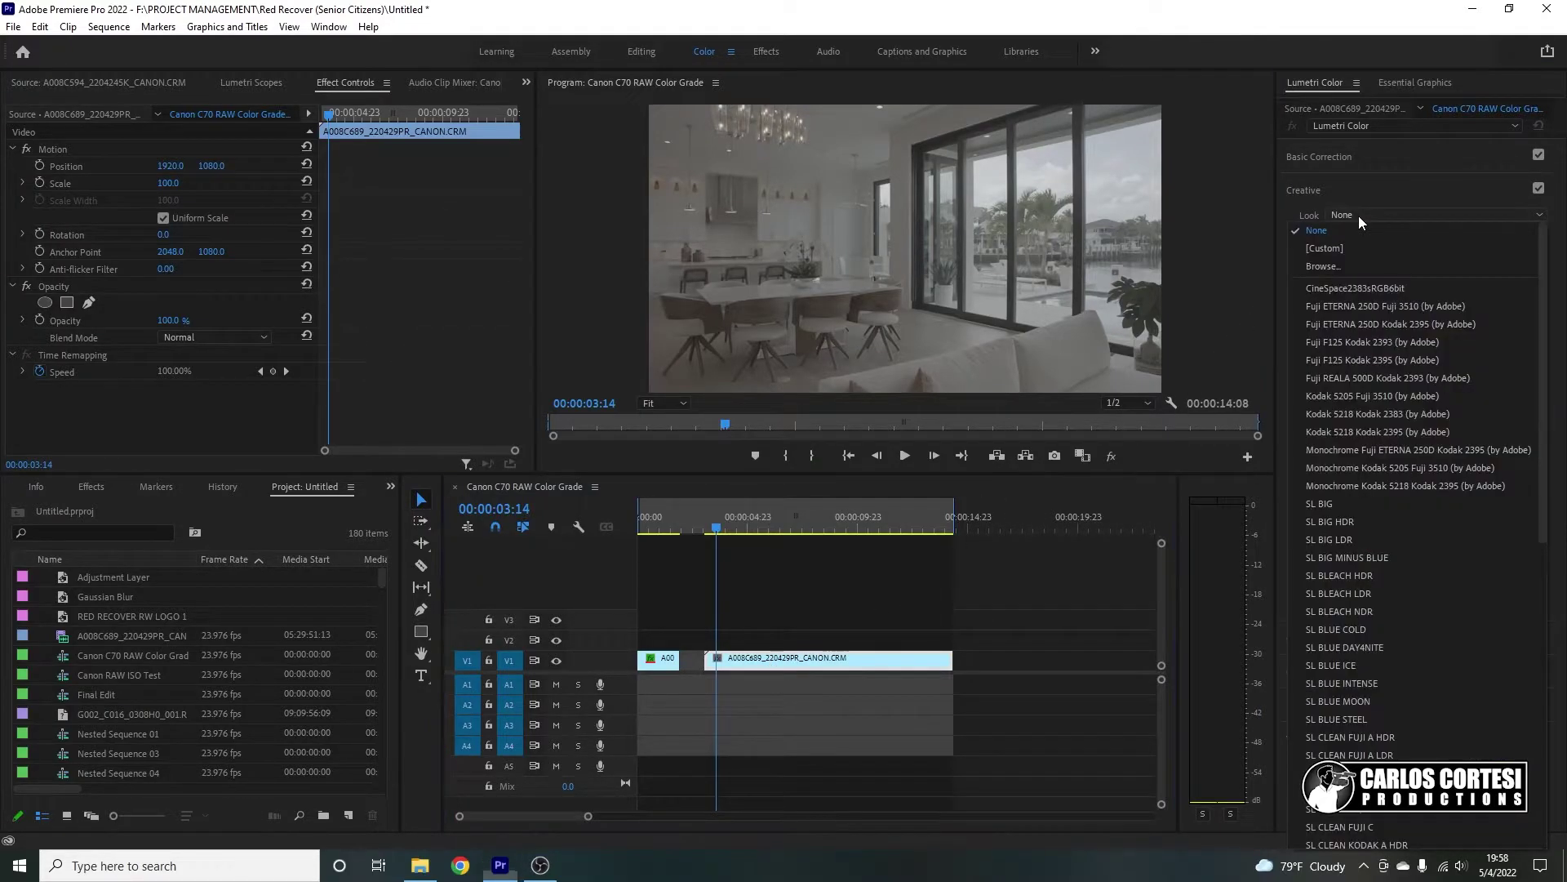
left_click(1355, 267)
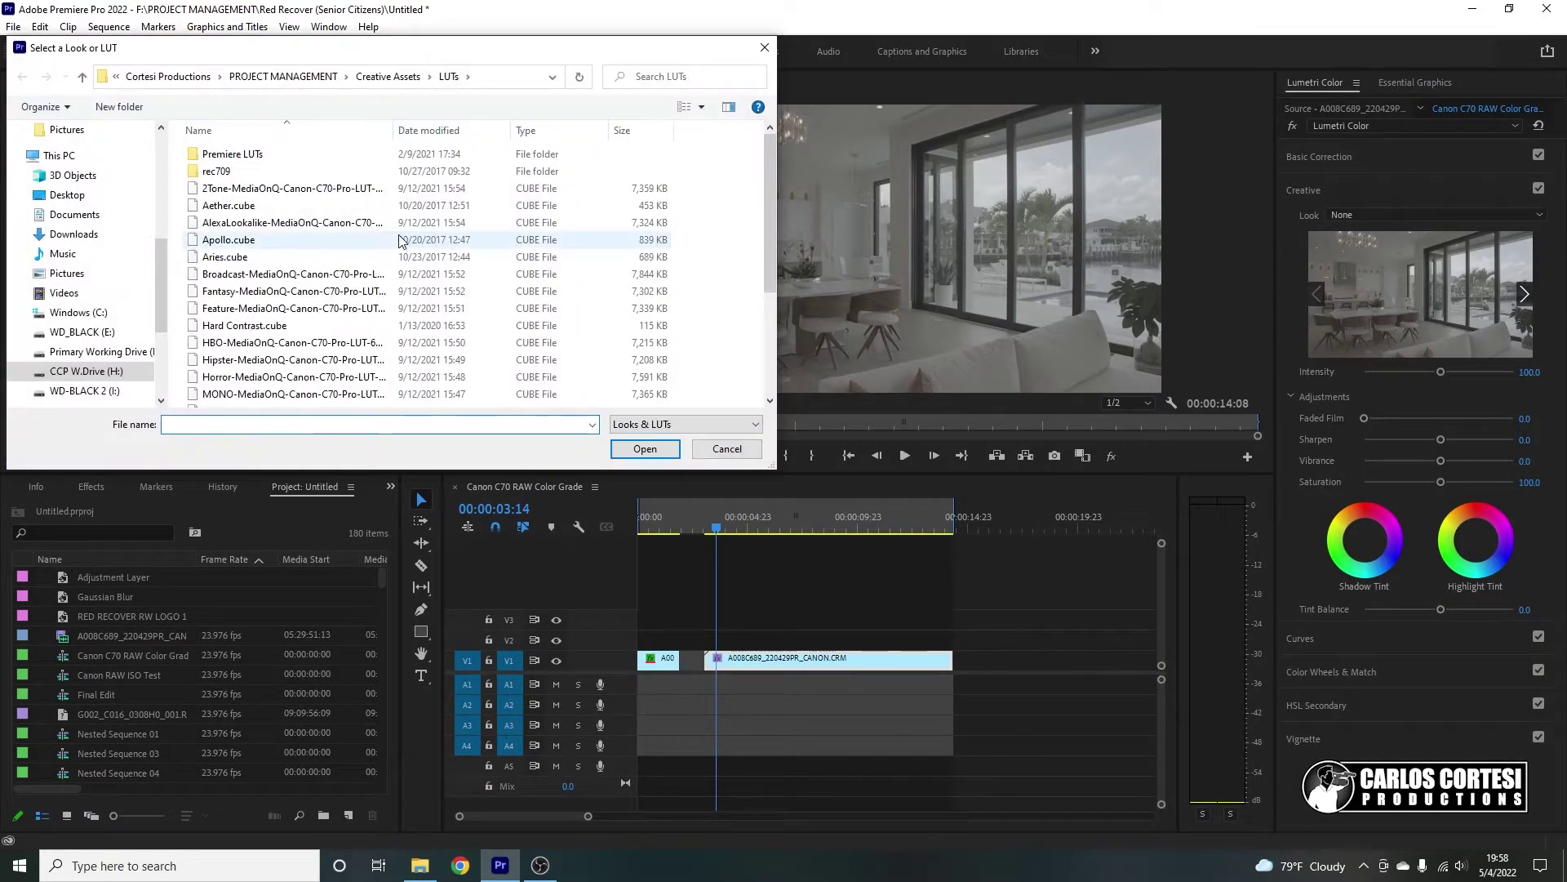
left_click(375, 274)
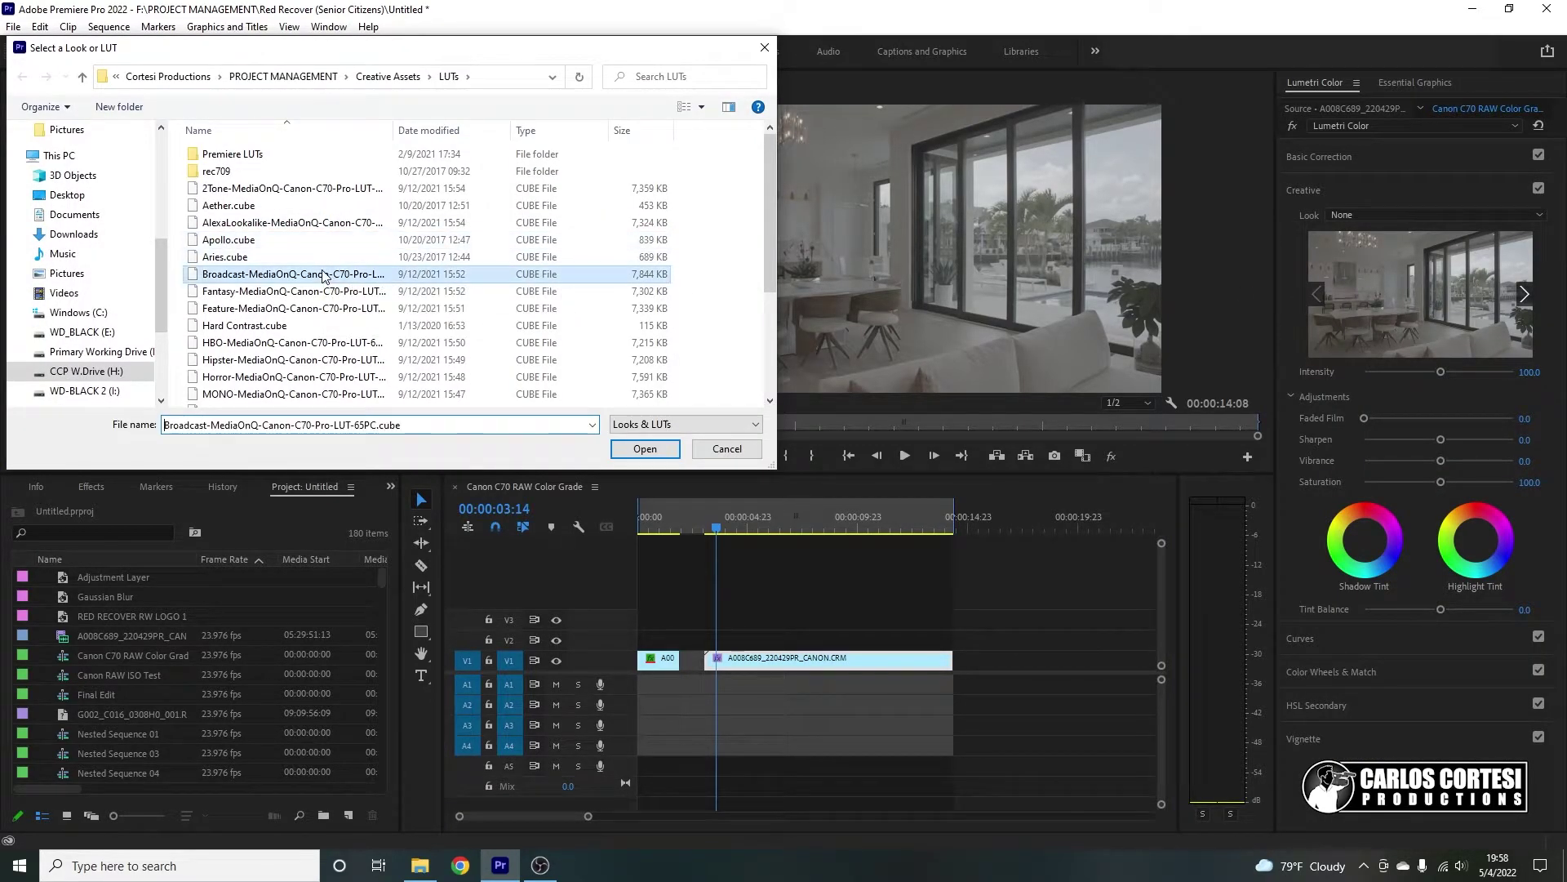
left_click(654, 455)
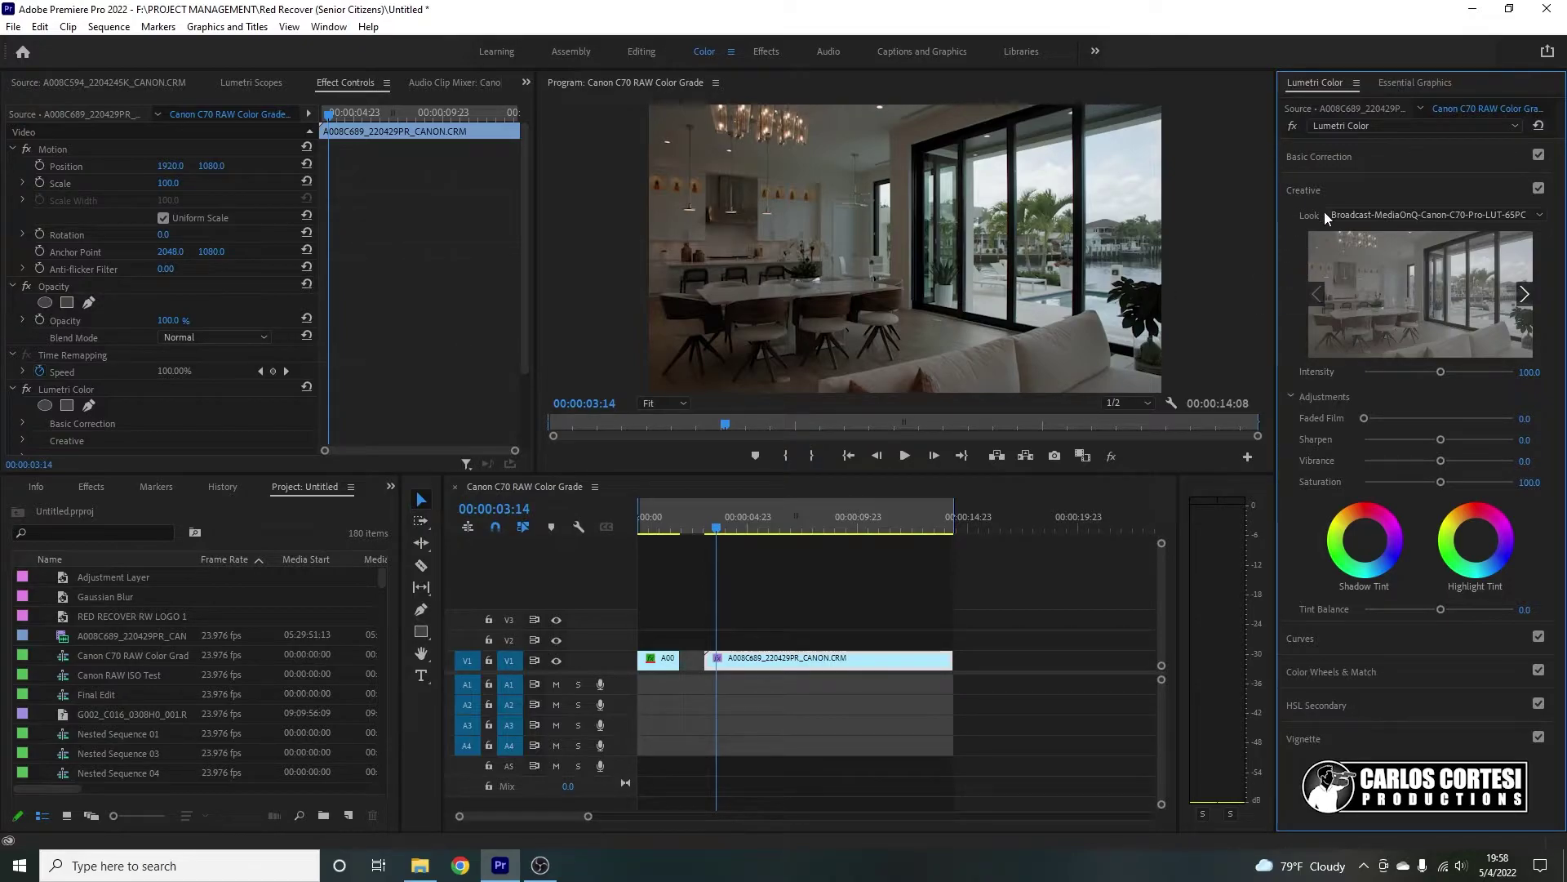
left_click(1361, 158)
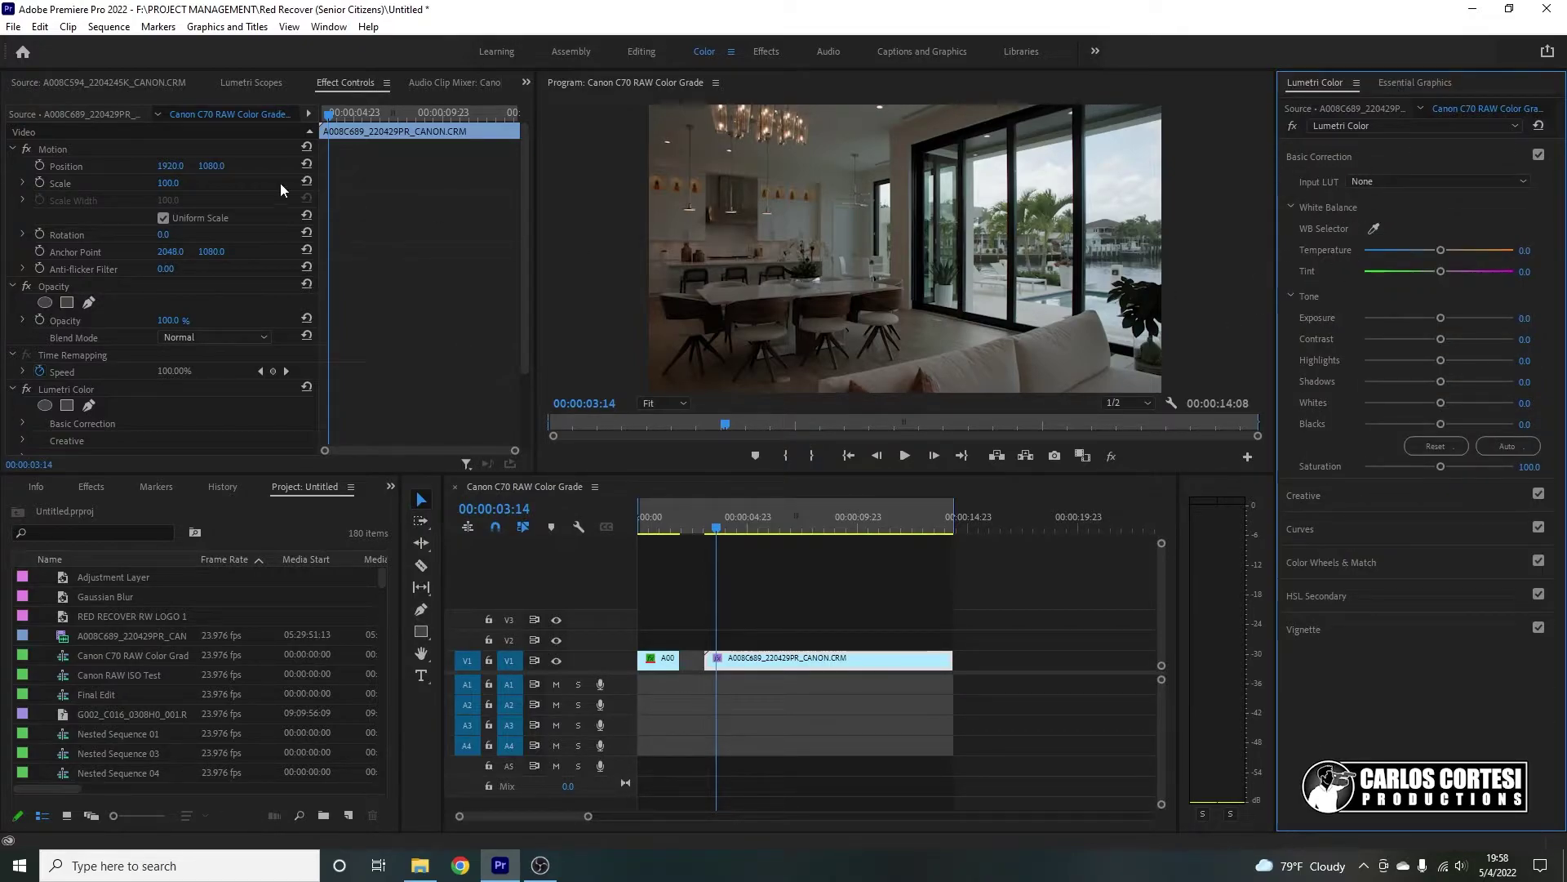
Step: Try brightening the source clip's Canon RAW exposure to about 1.8, then return to the sequence clip
left_click(121, 110)
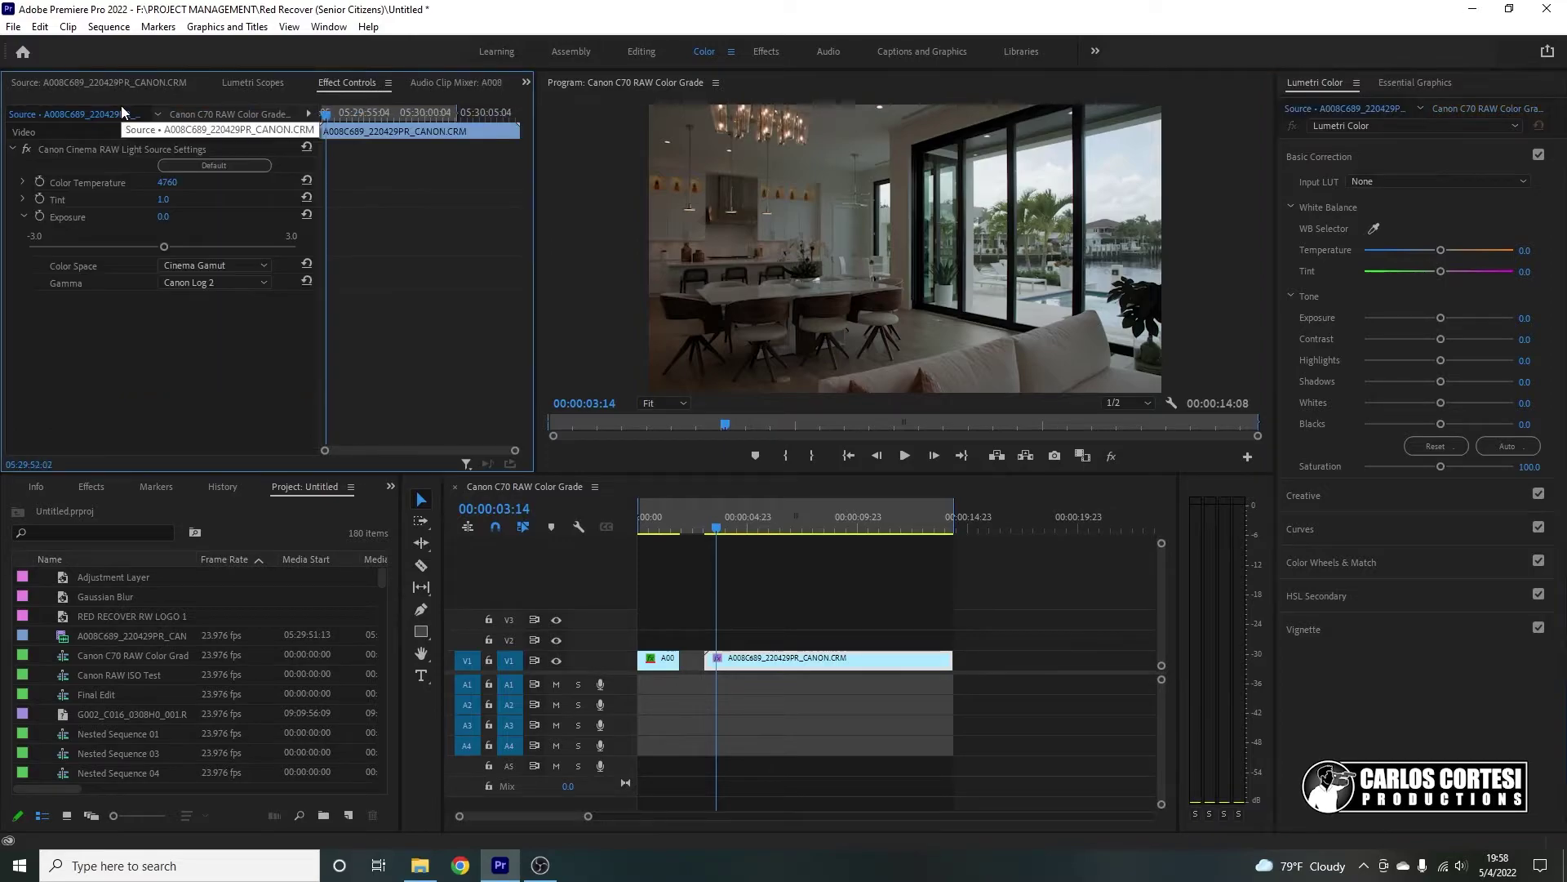
left_click(184, 246)
left_click_drag(224, 247, 241, 247)
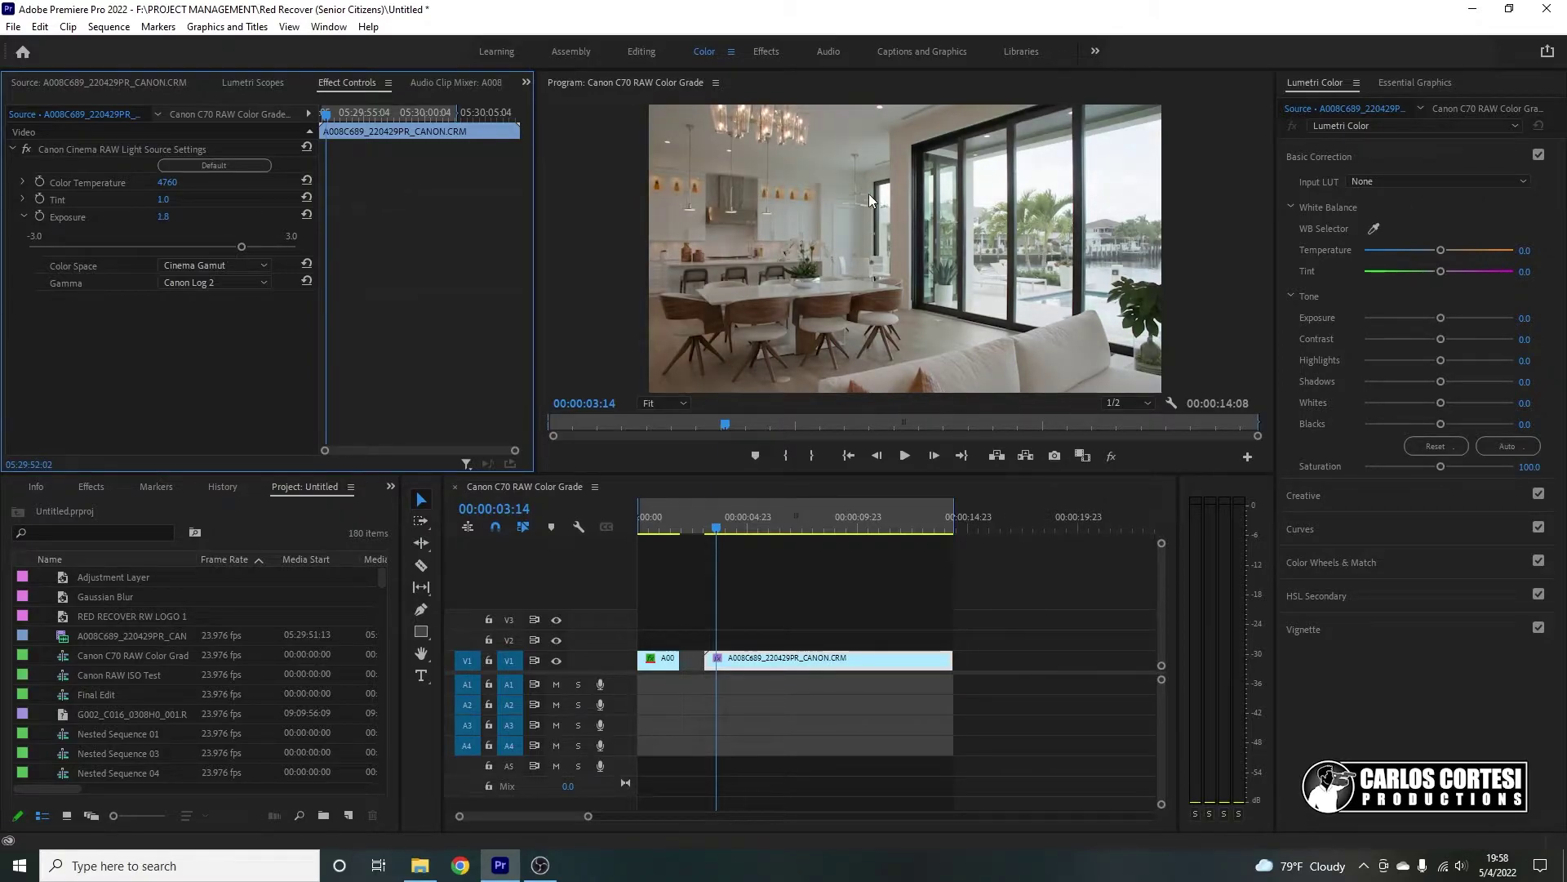
left_click(200, 210)
left_click(804, 527)
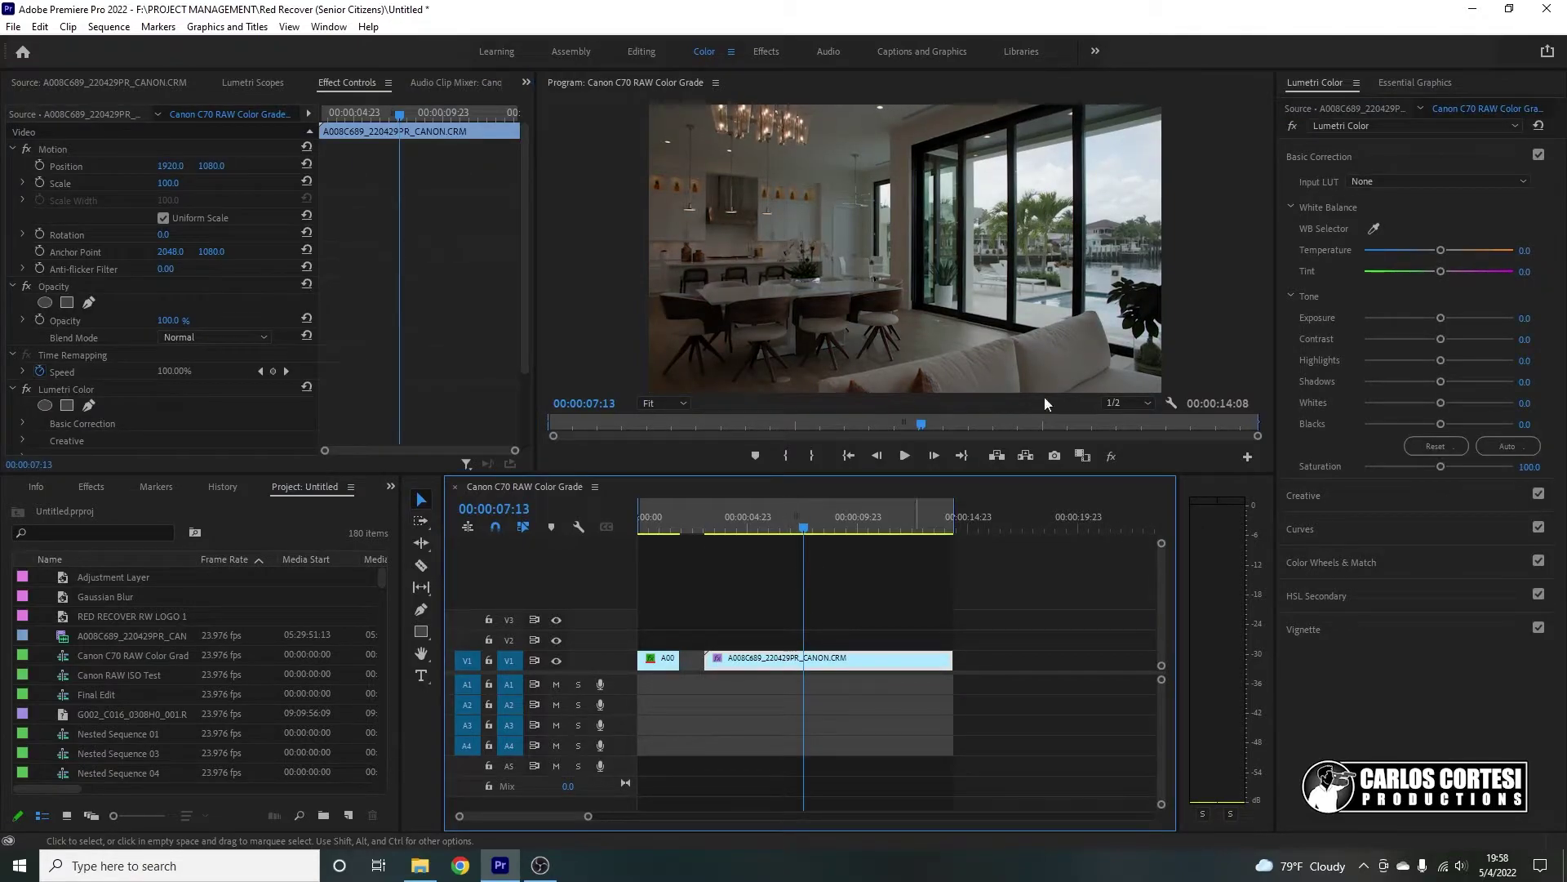
Step: Set Lumetri Exposure to -0.4 and Highlights to -10.9
mouse_move(1441, 318)
left_mouse_down()
mouse_move(1496, 316)
mouse_move(1427, 317)
left_mouse_up()
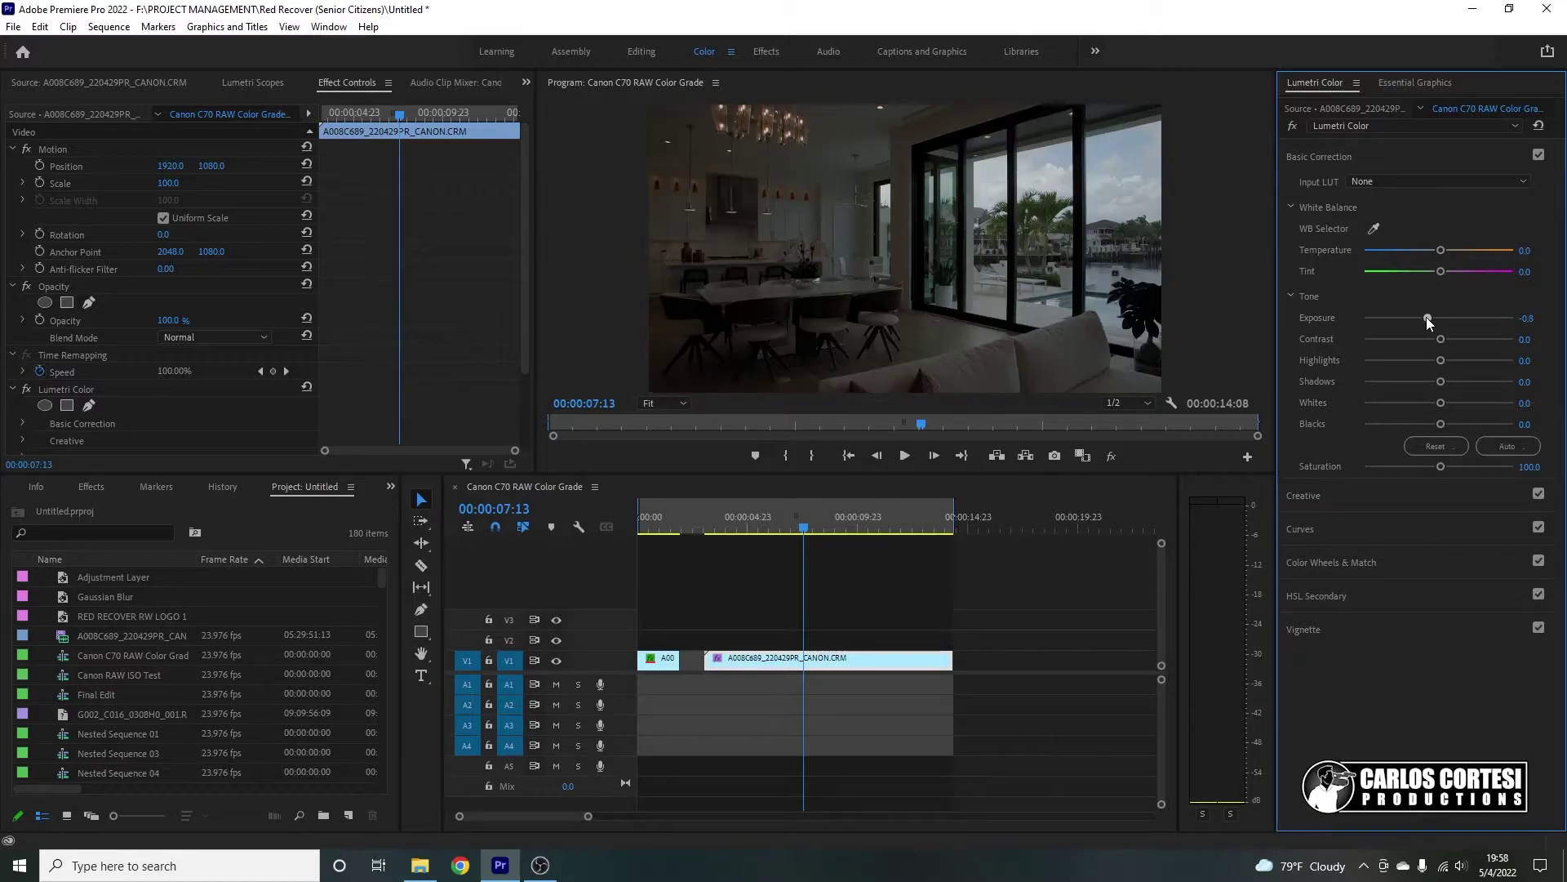
left_click(1525, 319)
type("0")
key("Return")
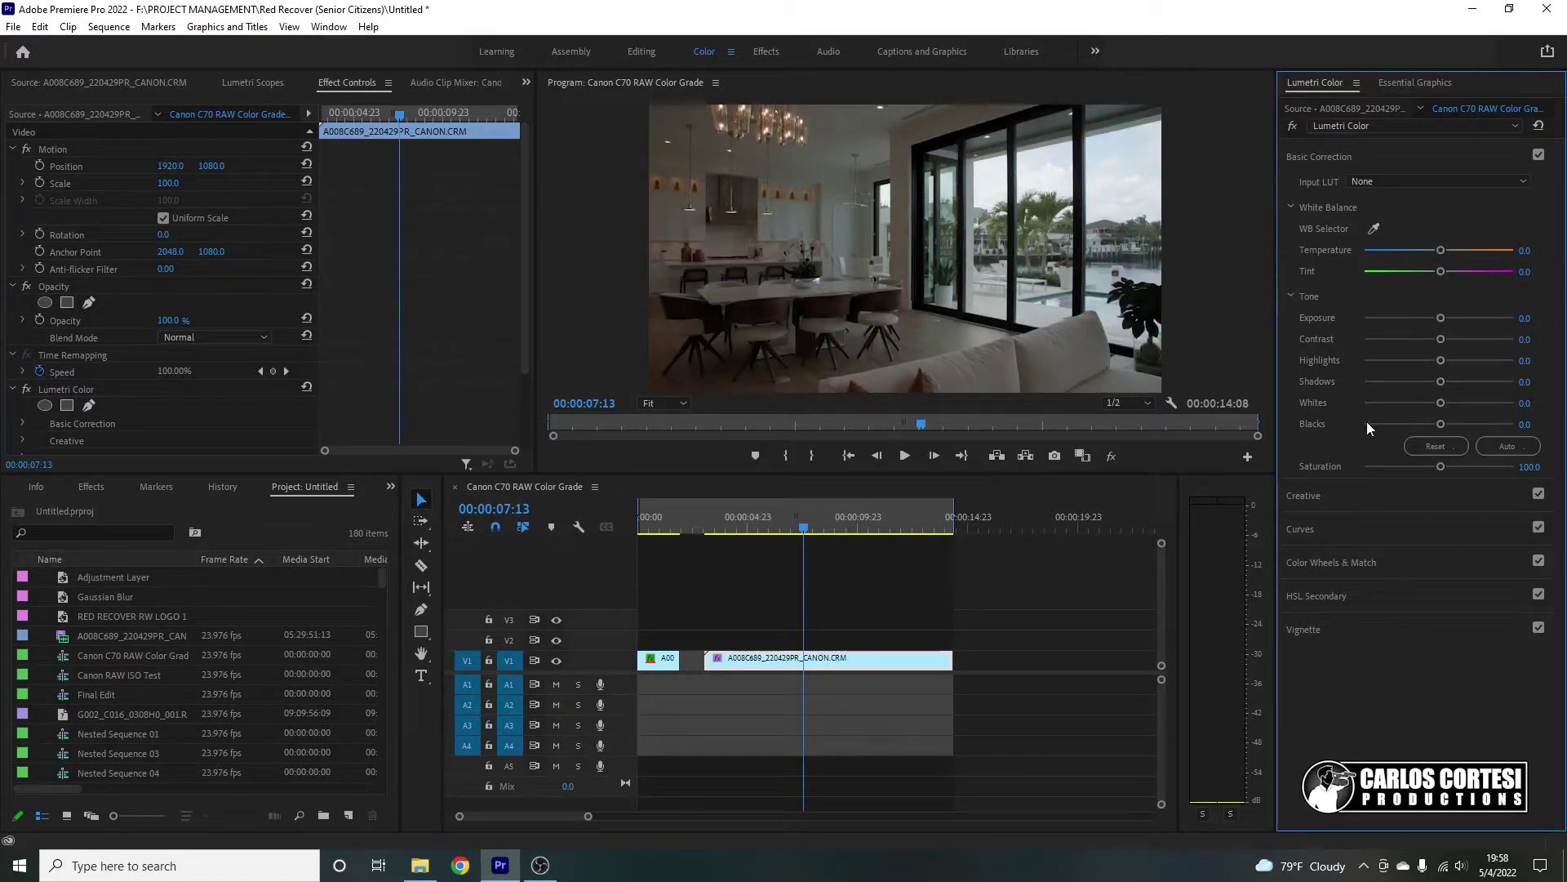
left_click_drag(1441, 317, 1433, 318)
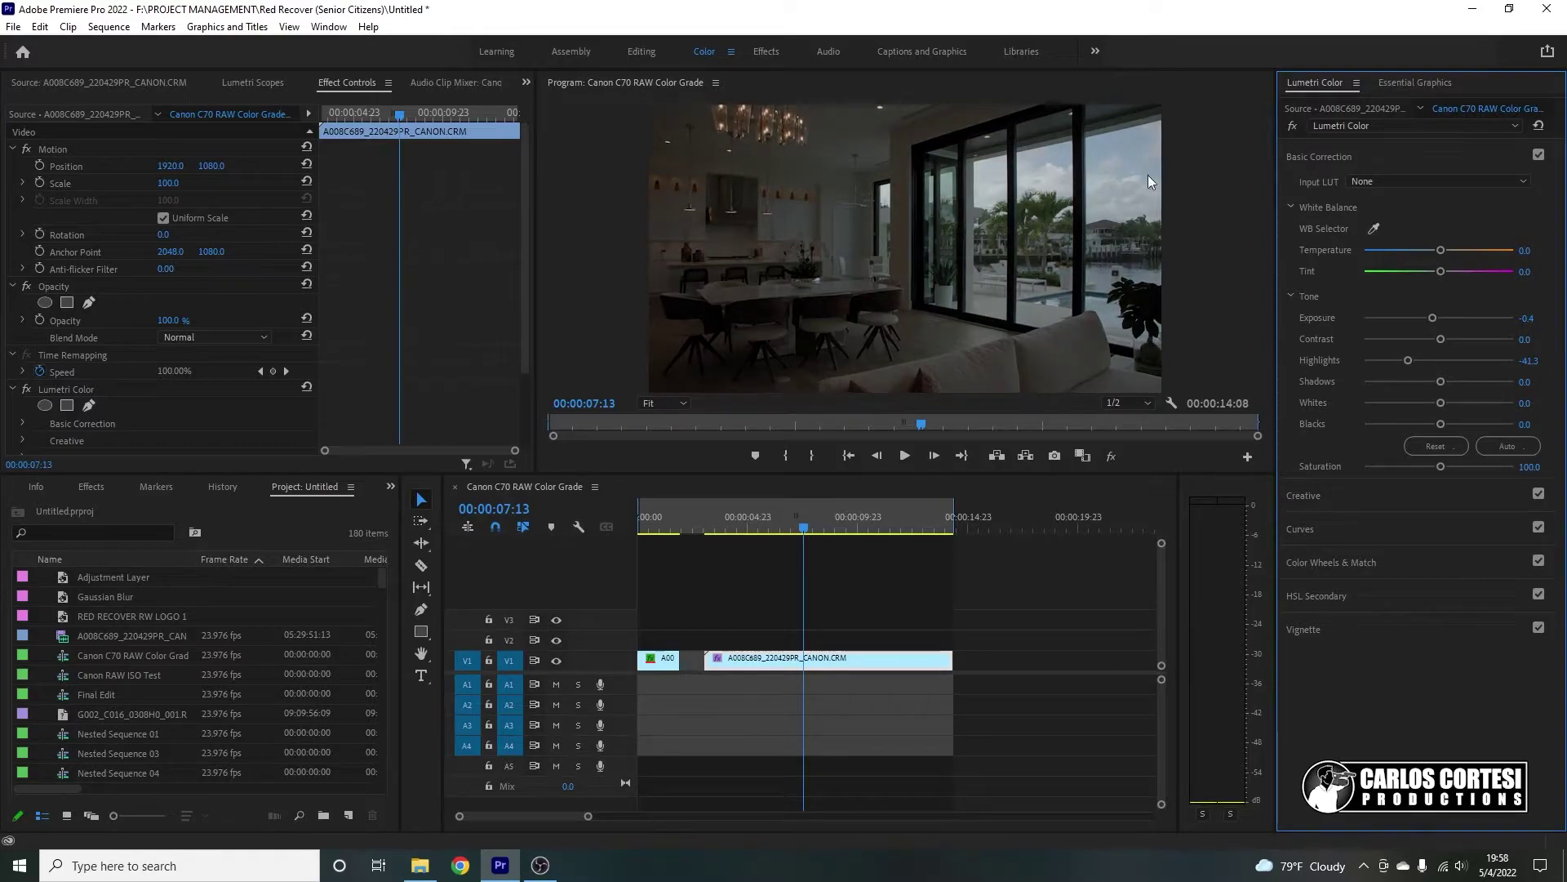
left_click_drag(1441, 360, 1431, 360)
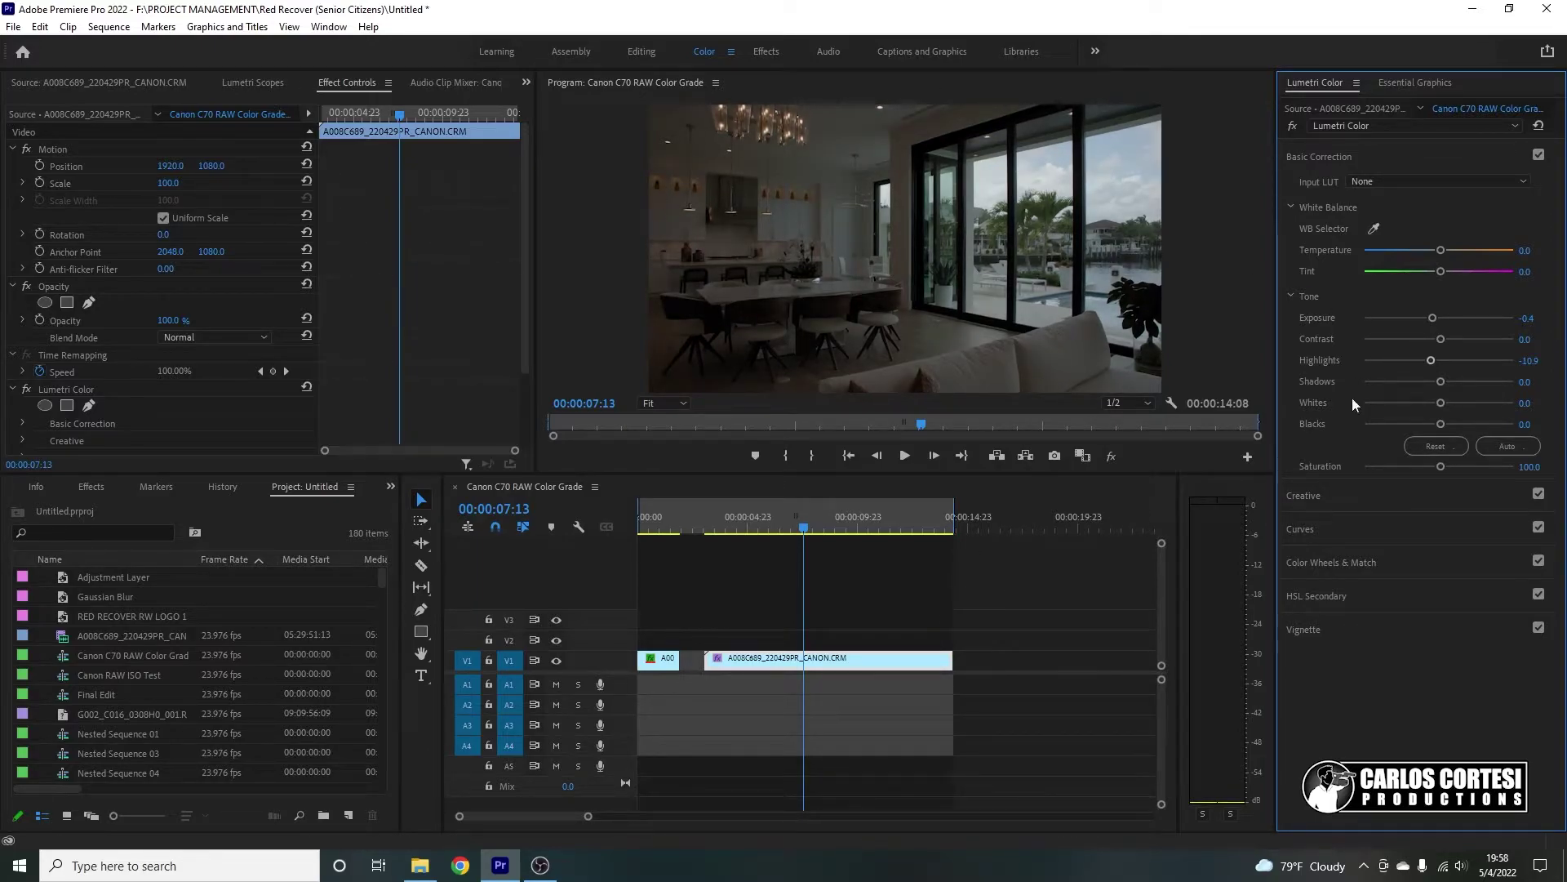
Step: Delete the existing Lumetri Color effect and add a fresh Lumetri Color effect
left_click(108, 390)
key("Delete")
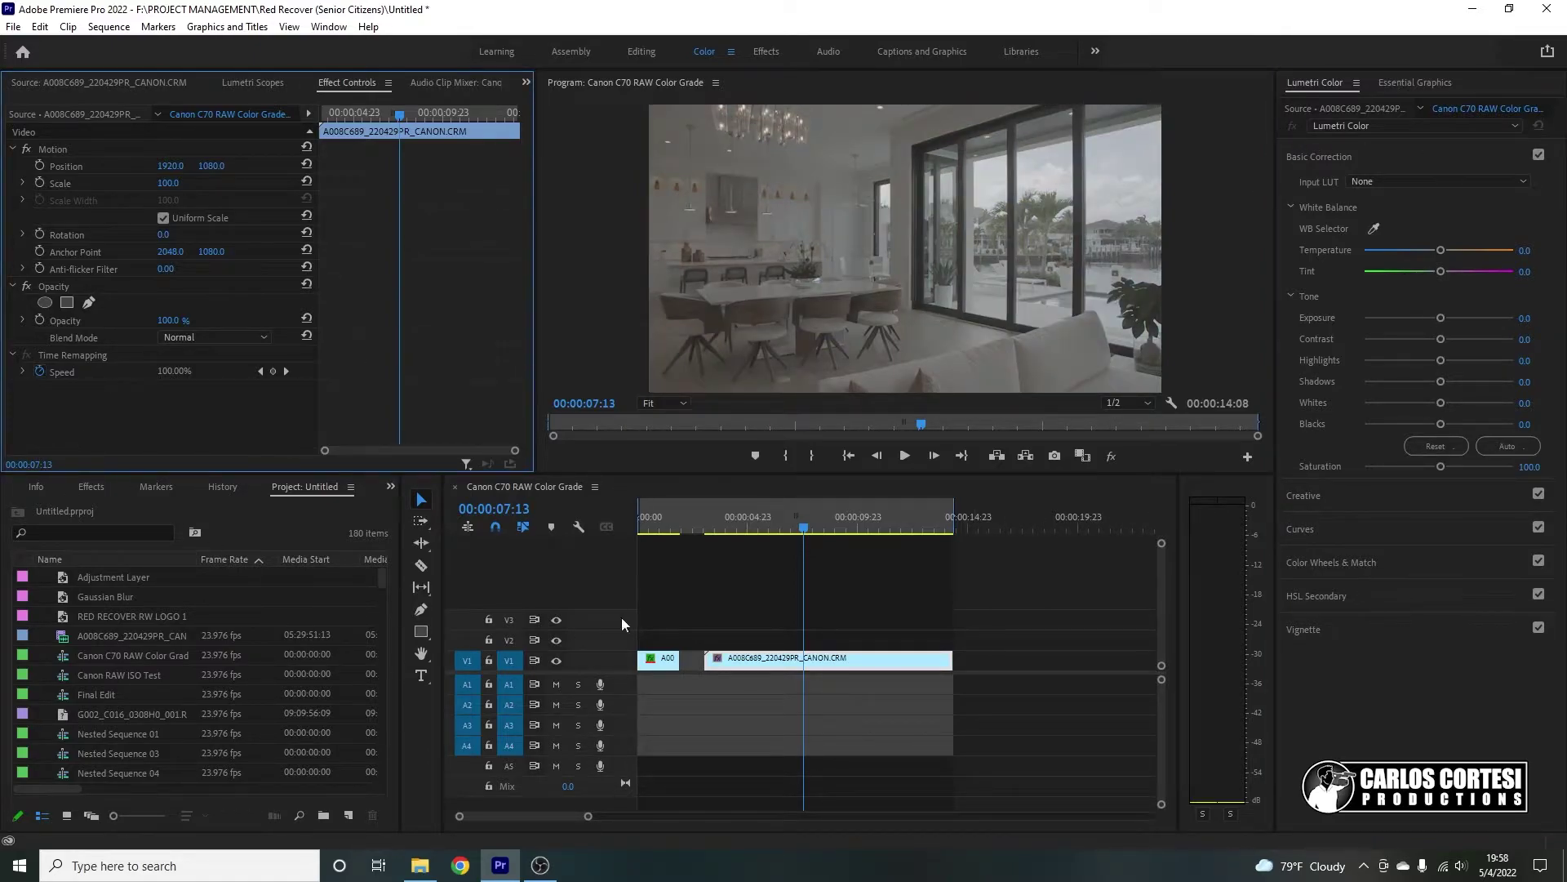
left_click(1467, 129)
left_click(1437, 165)
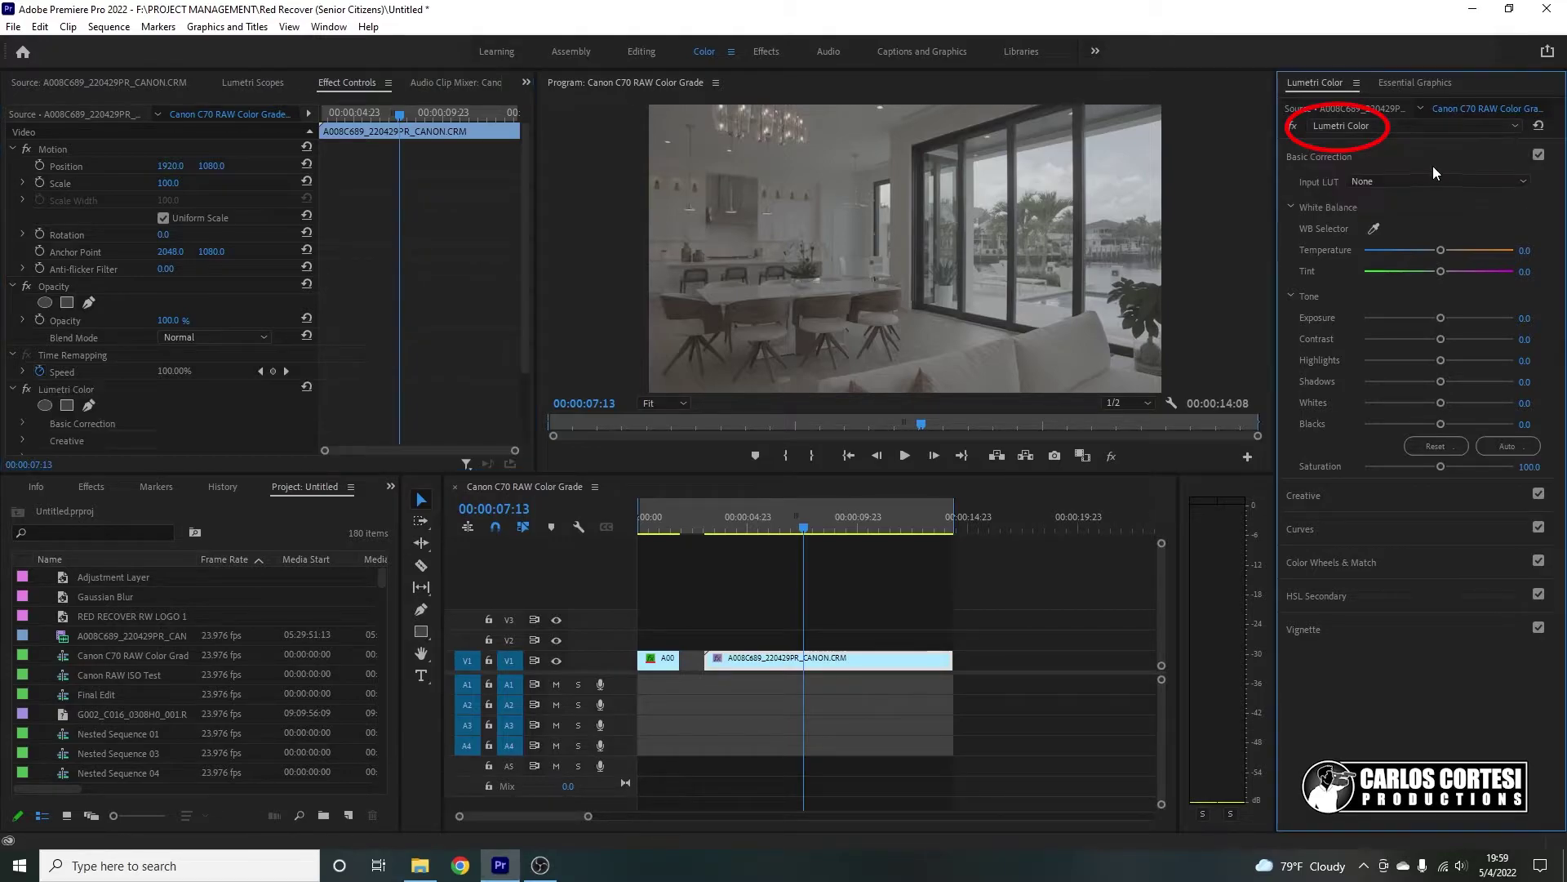
Step: Rename the new Lumetri Color effect to 'Window Correction'
left_click(1389, 125)
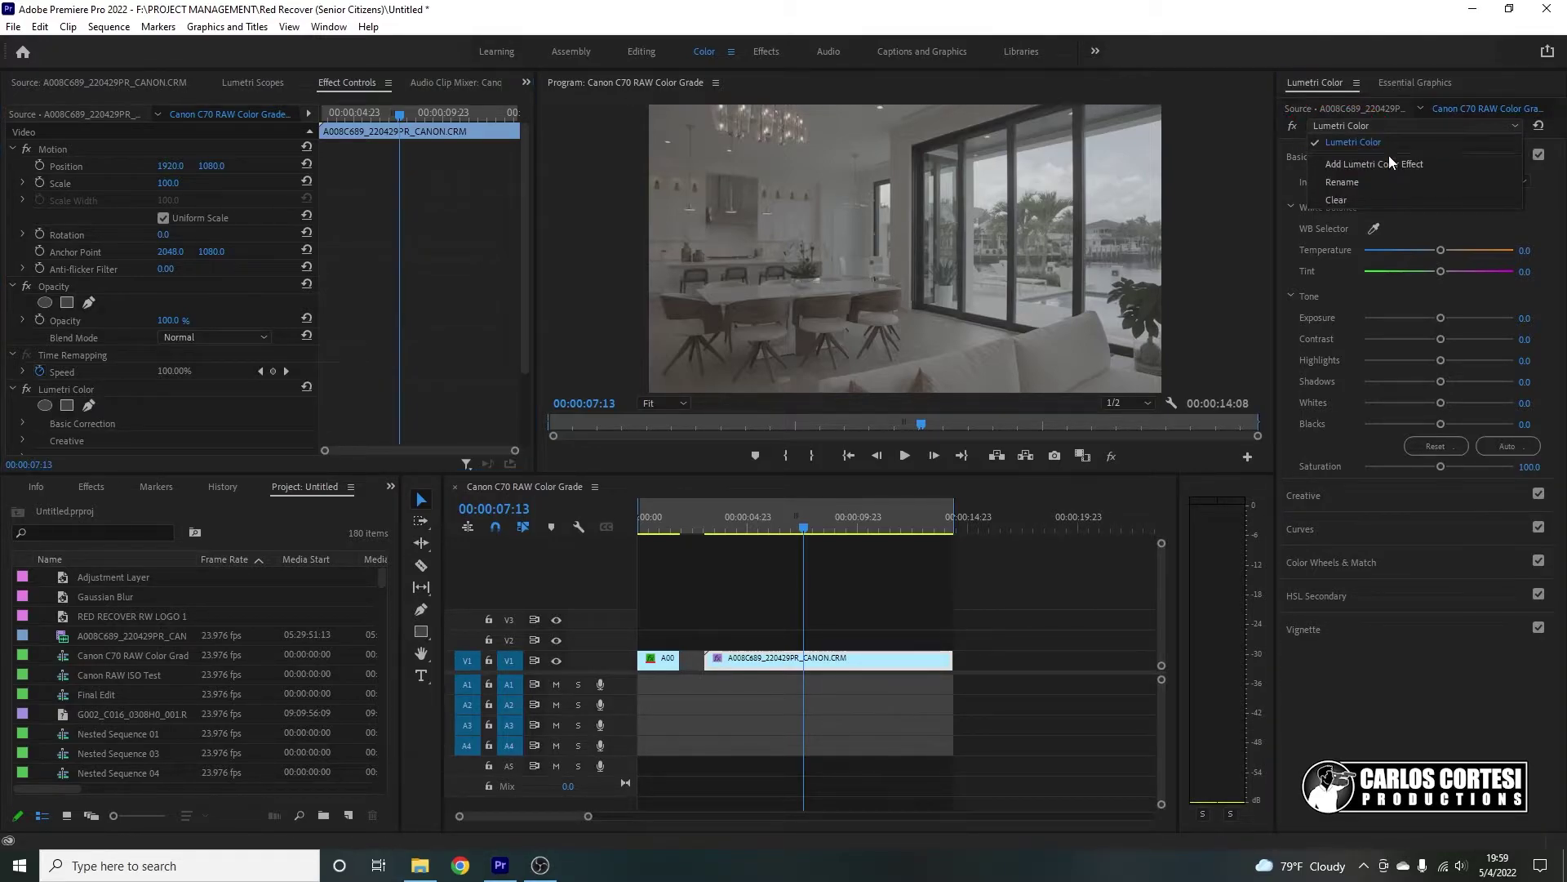
left_click(1387, 180)
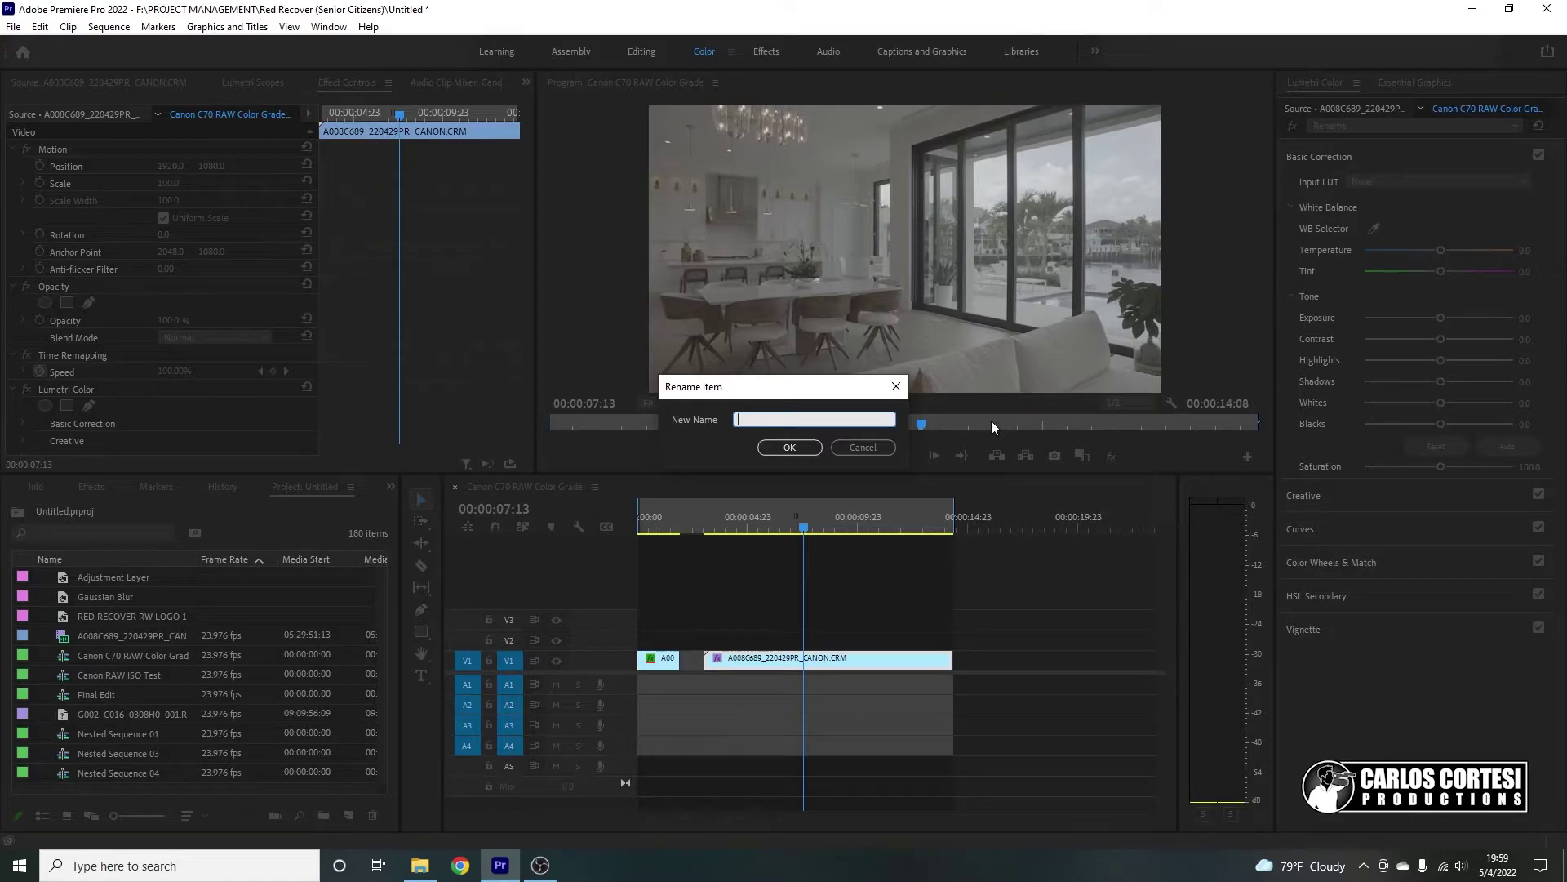
type("Window Correction")
left_click(792, 448)
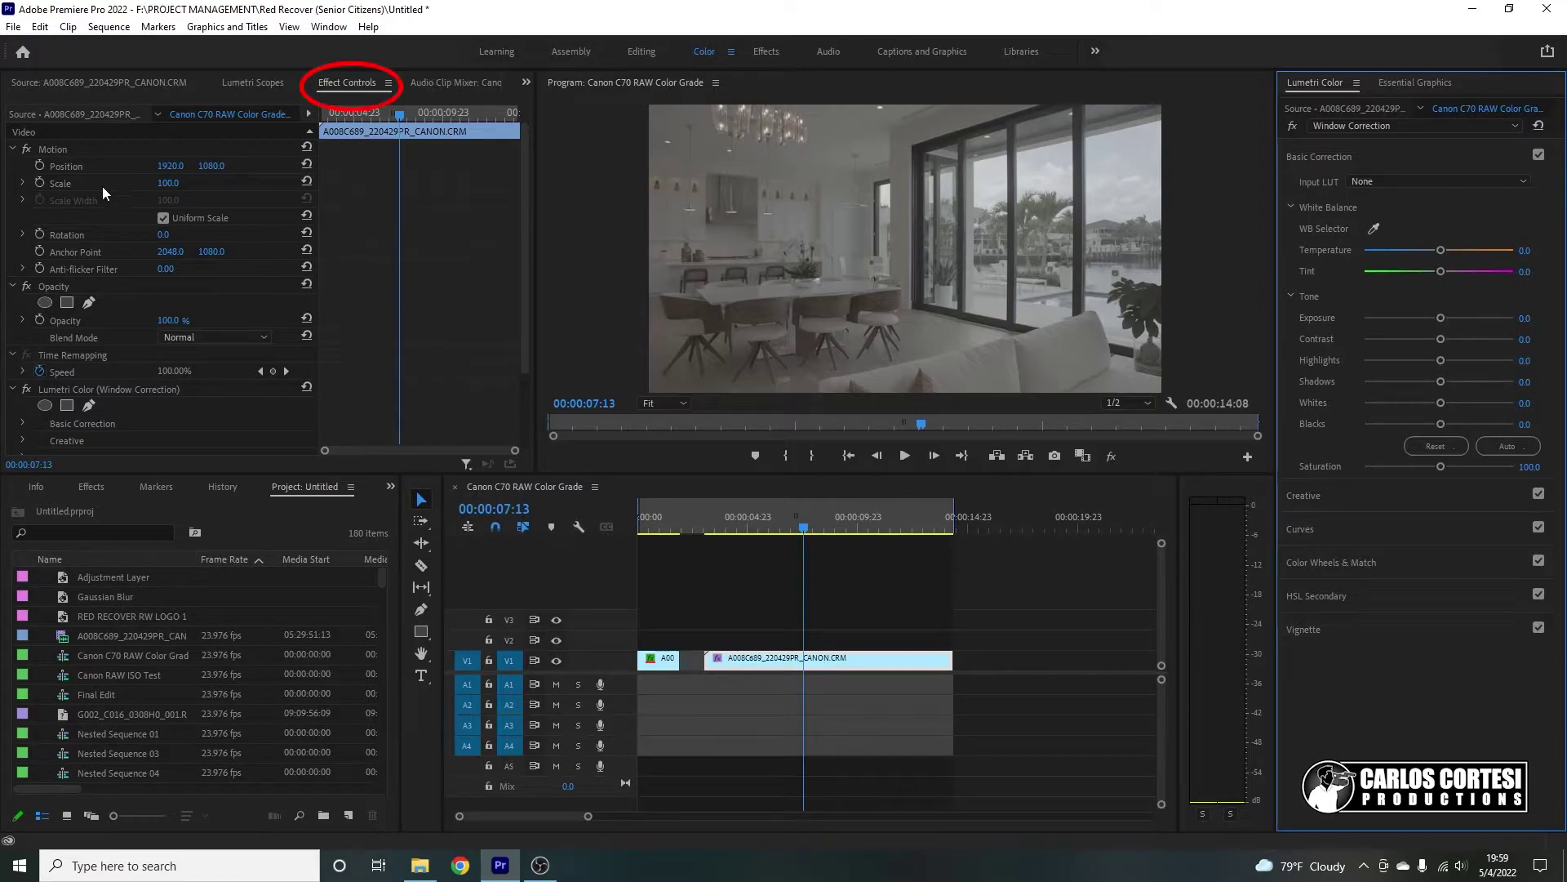
Step: Select the Window Correction effect and start a free-draw bezier mask on it
left_click_drag(526, 198, 523, 263)
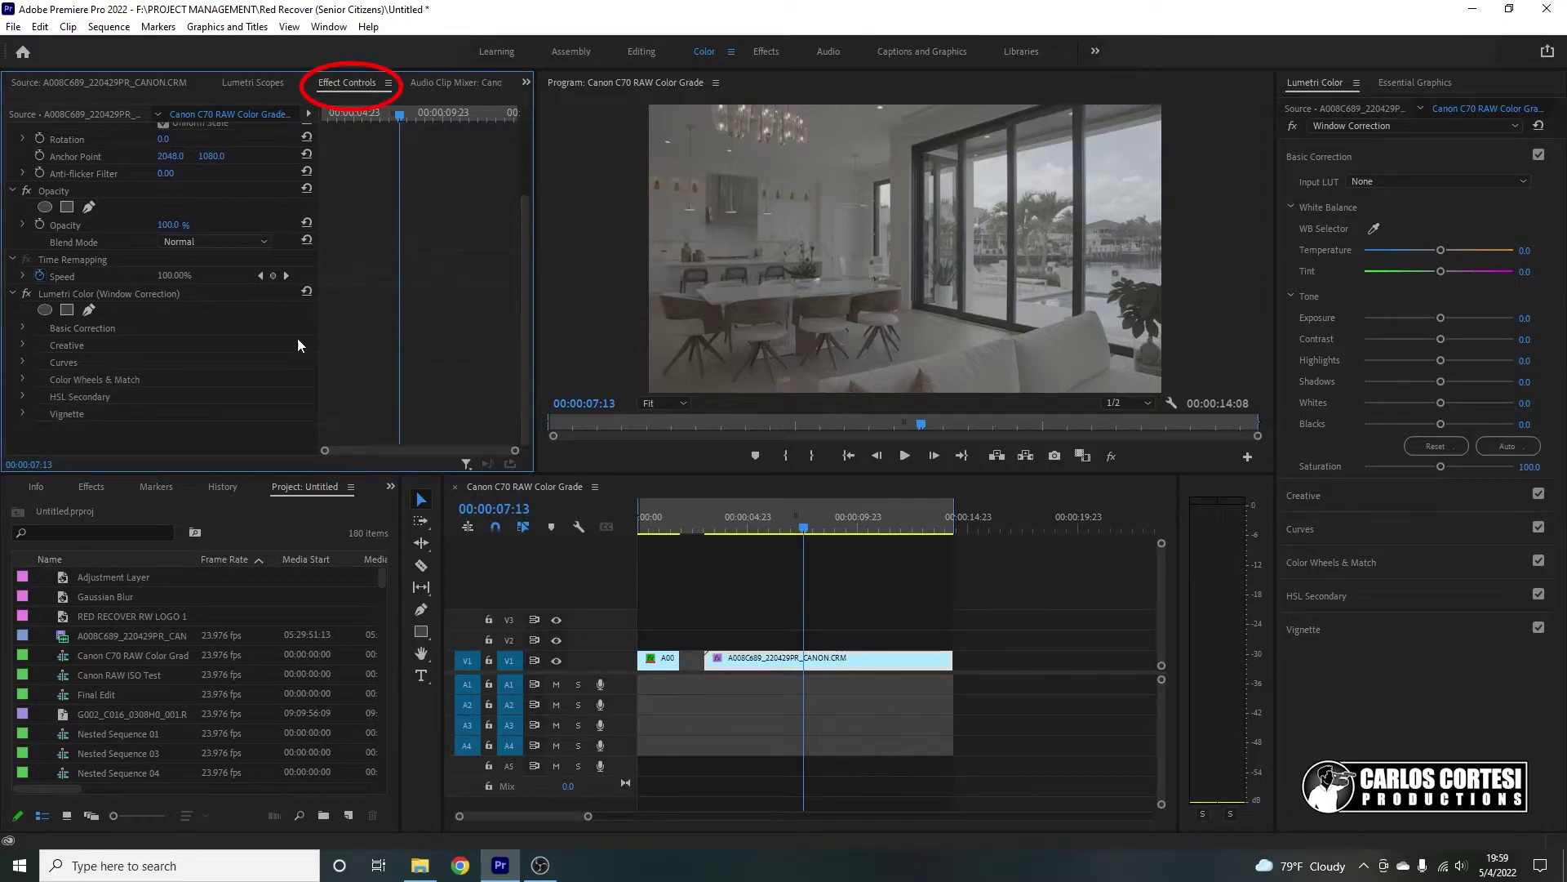
left_click(149, 293)
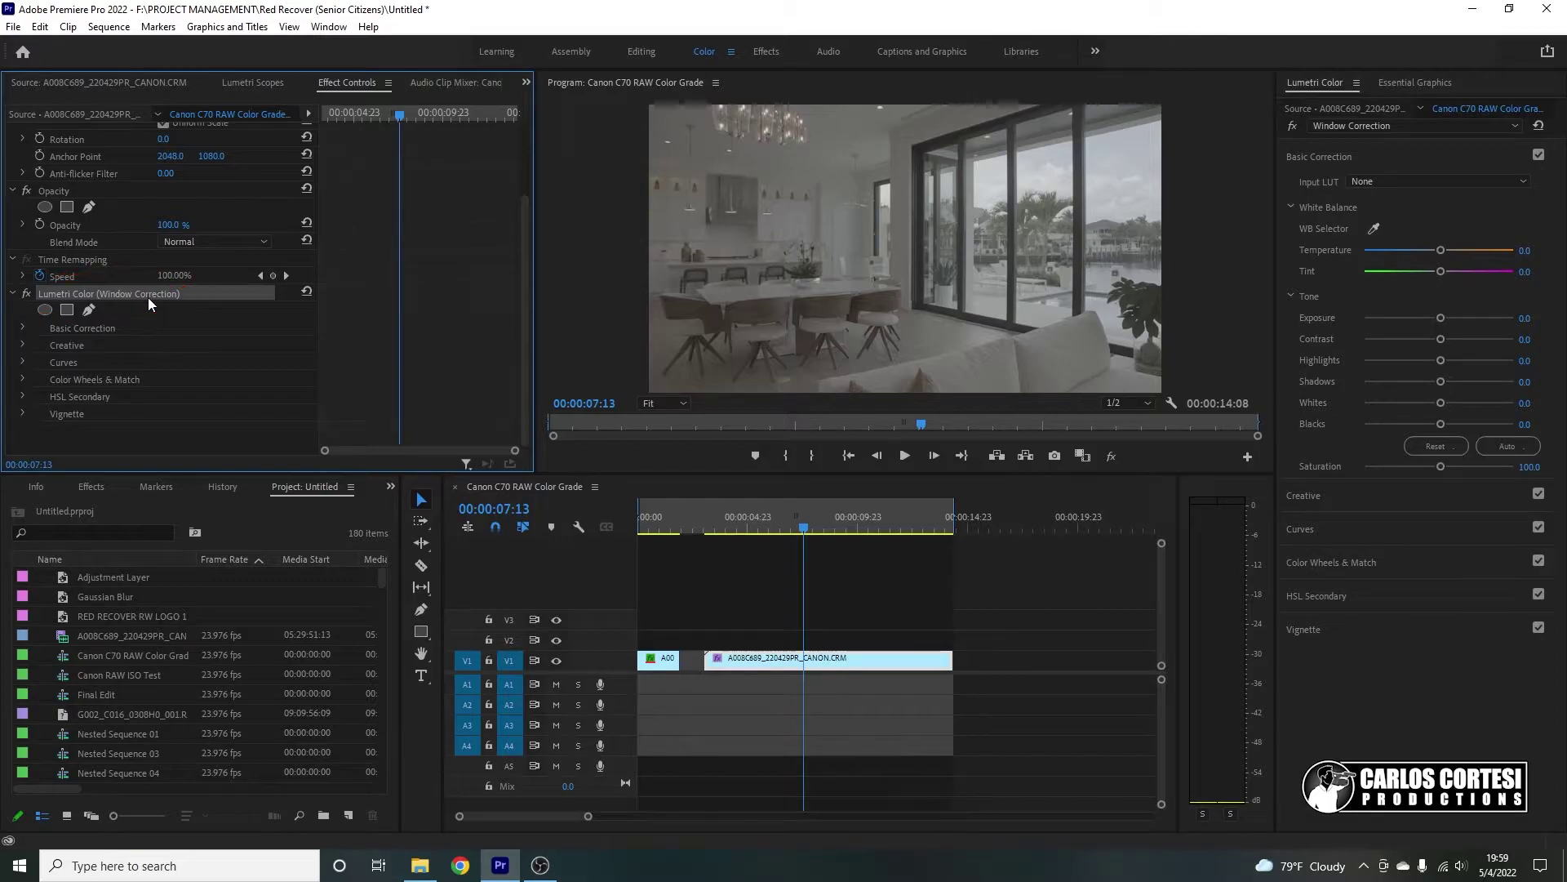
left_click(1496, 124)
left_click(1515, 125)
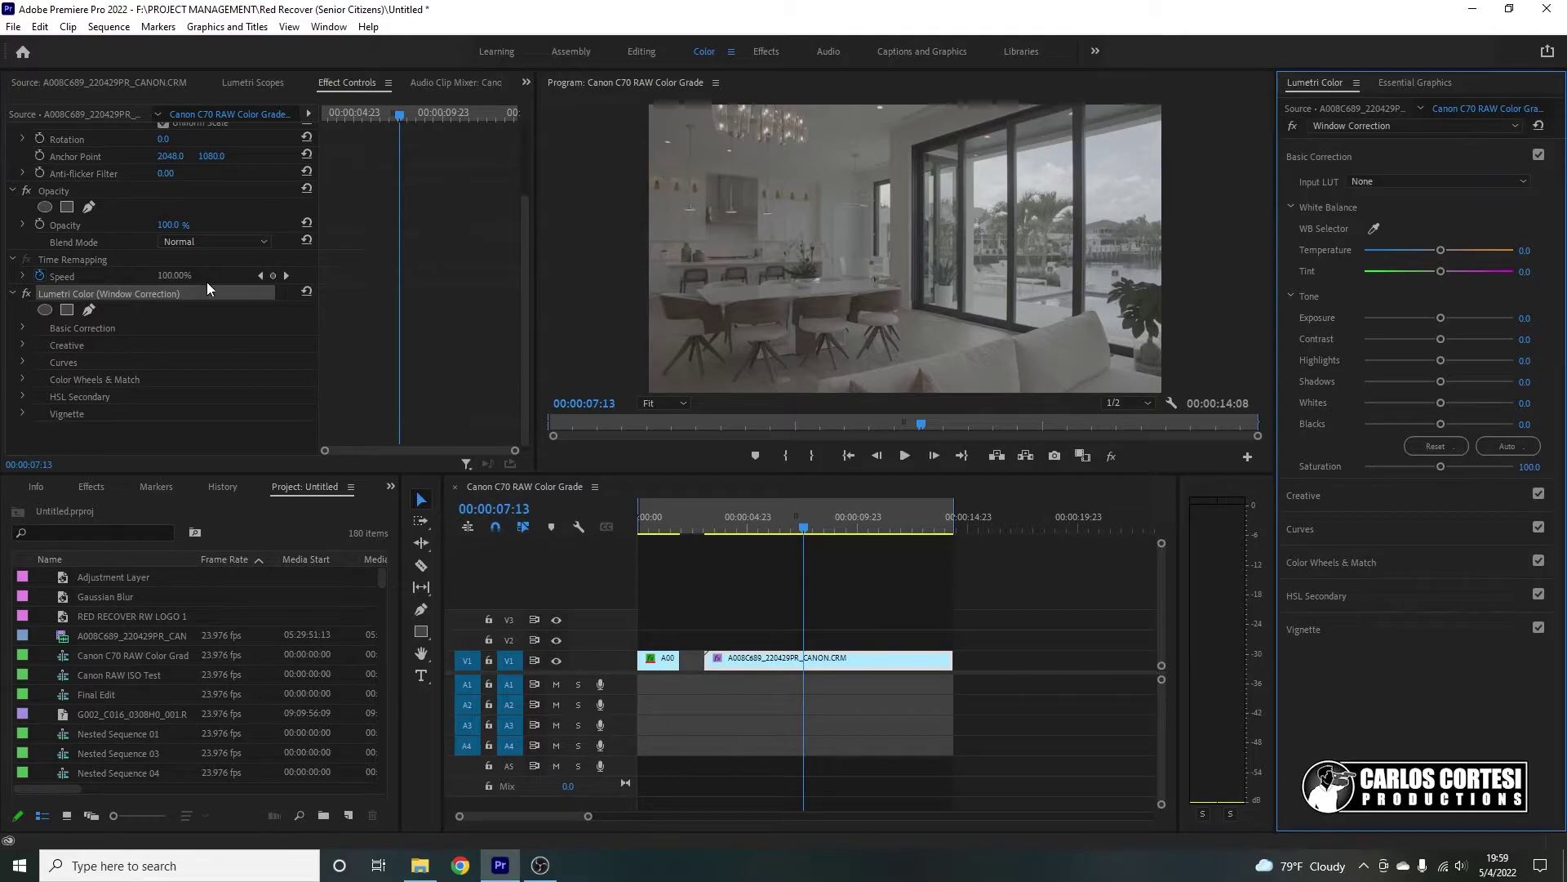
left_click(83, 311)
left_click(89, 309)
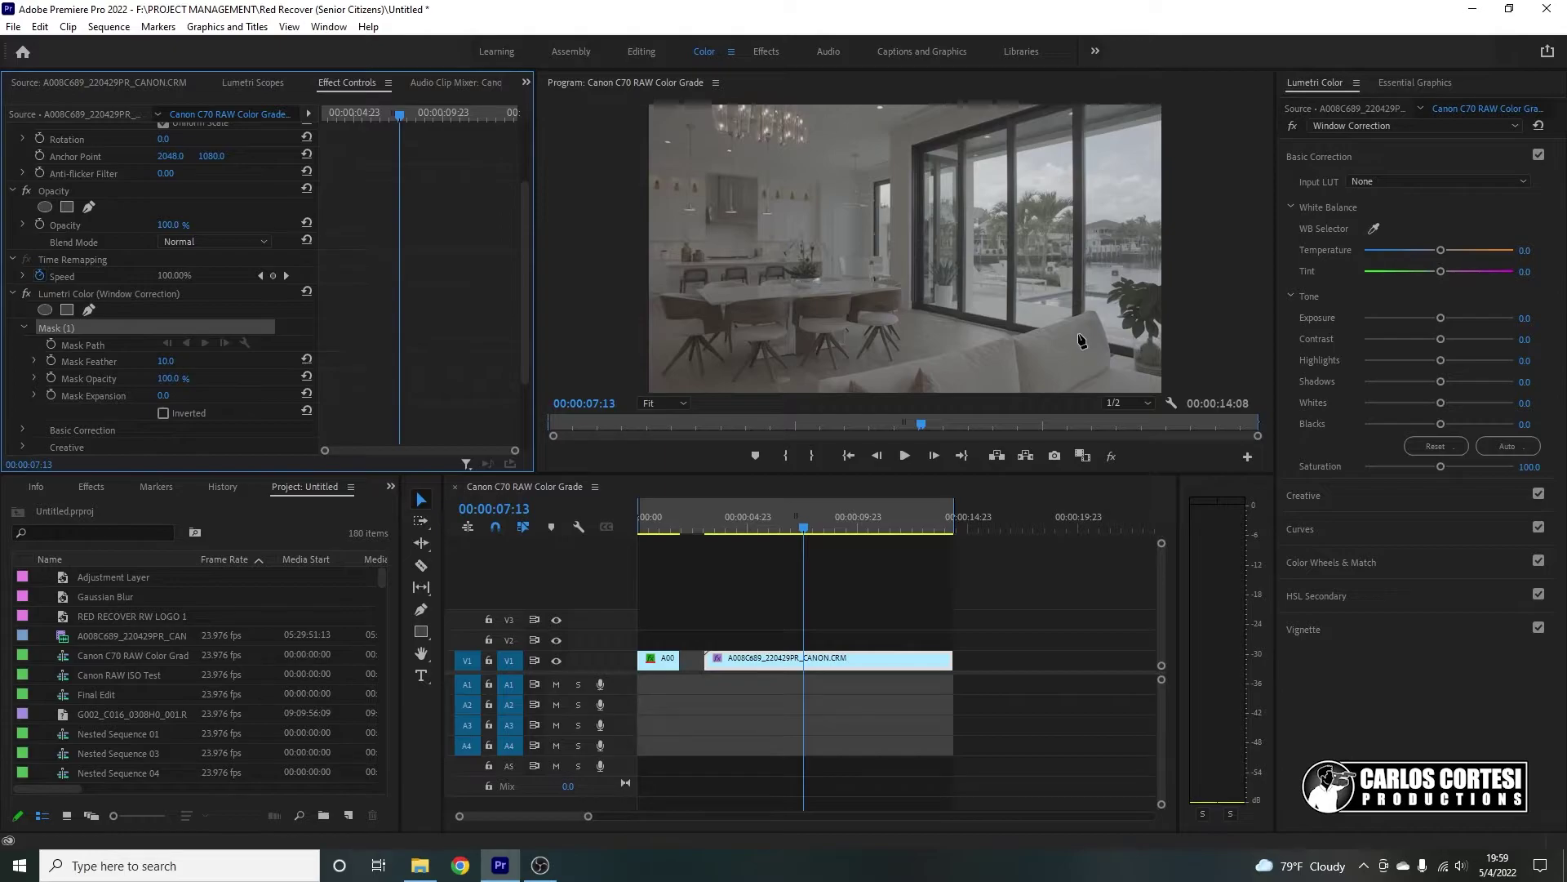
Step: Place mask points around the large windows, zooming the preview to 50% for detail
left_click(924, 304)
left_click(924, 152)
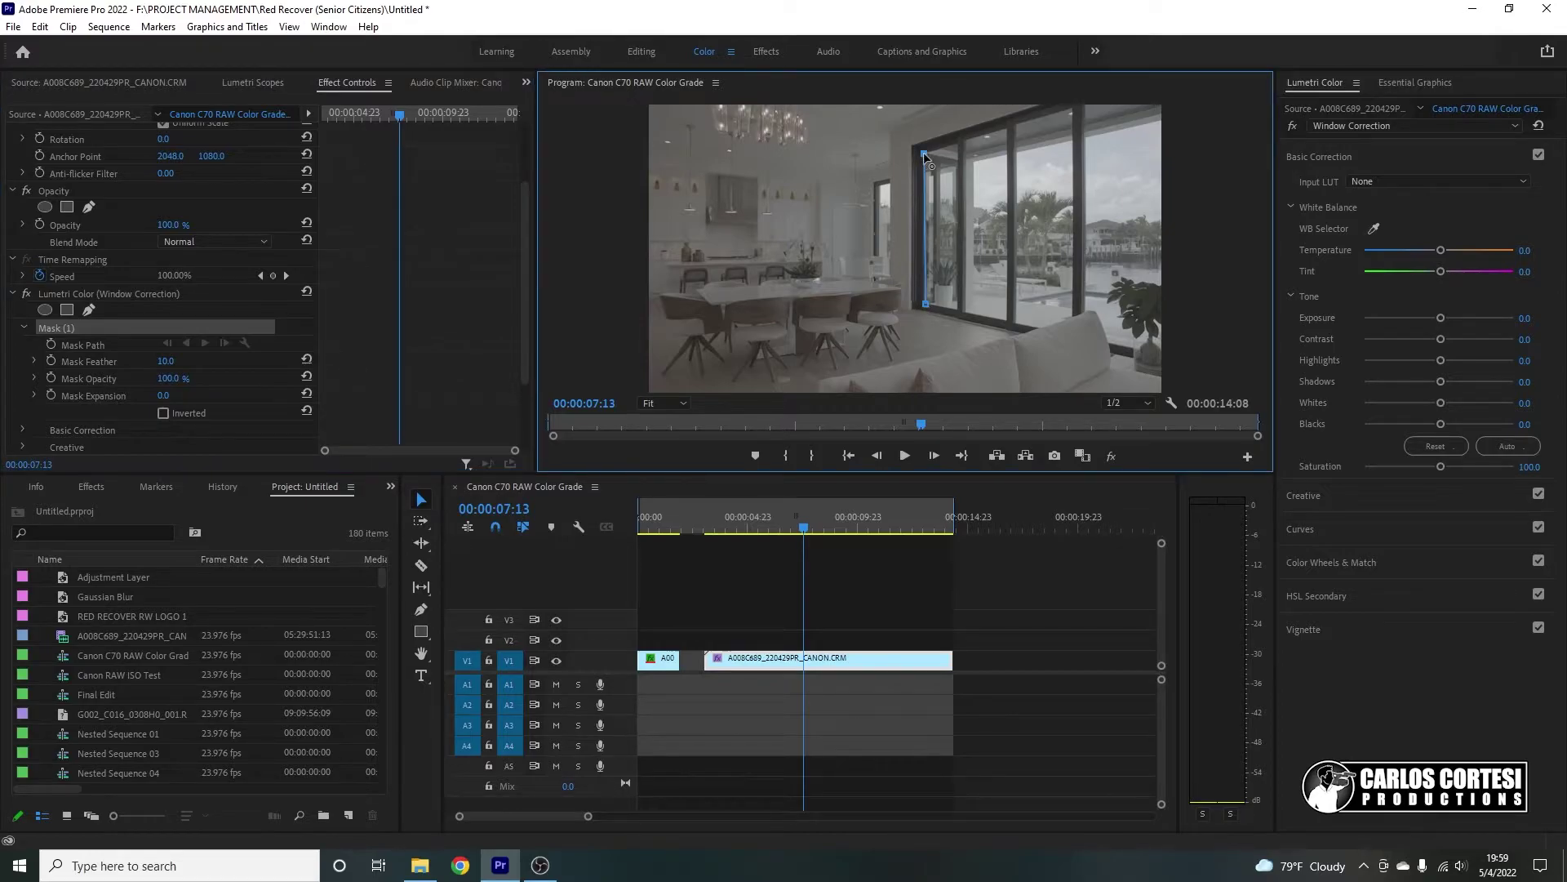
left_click(1083, 109)
left_click(1162, 107)
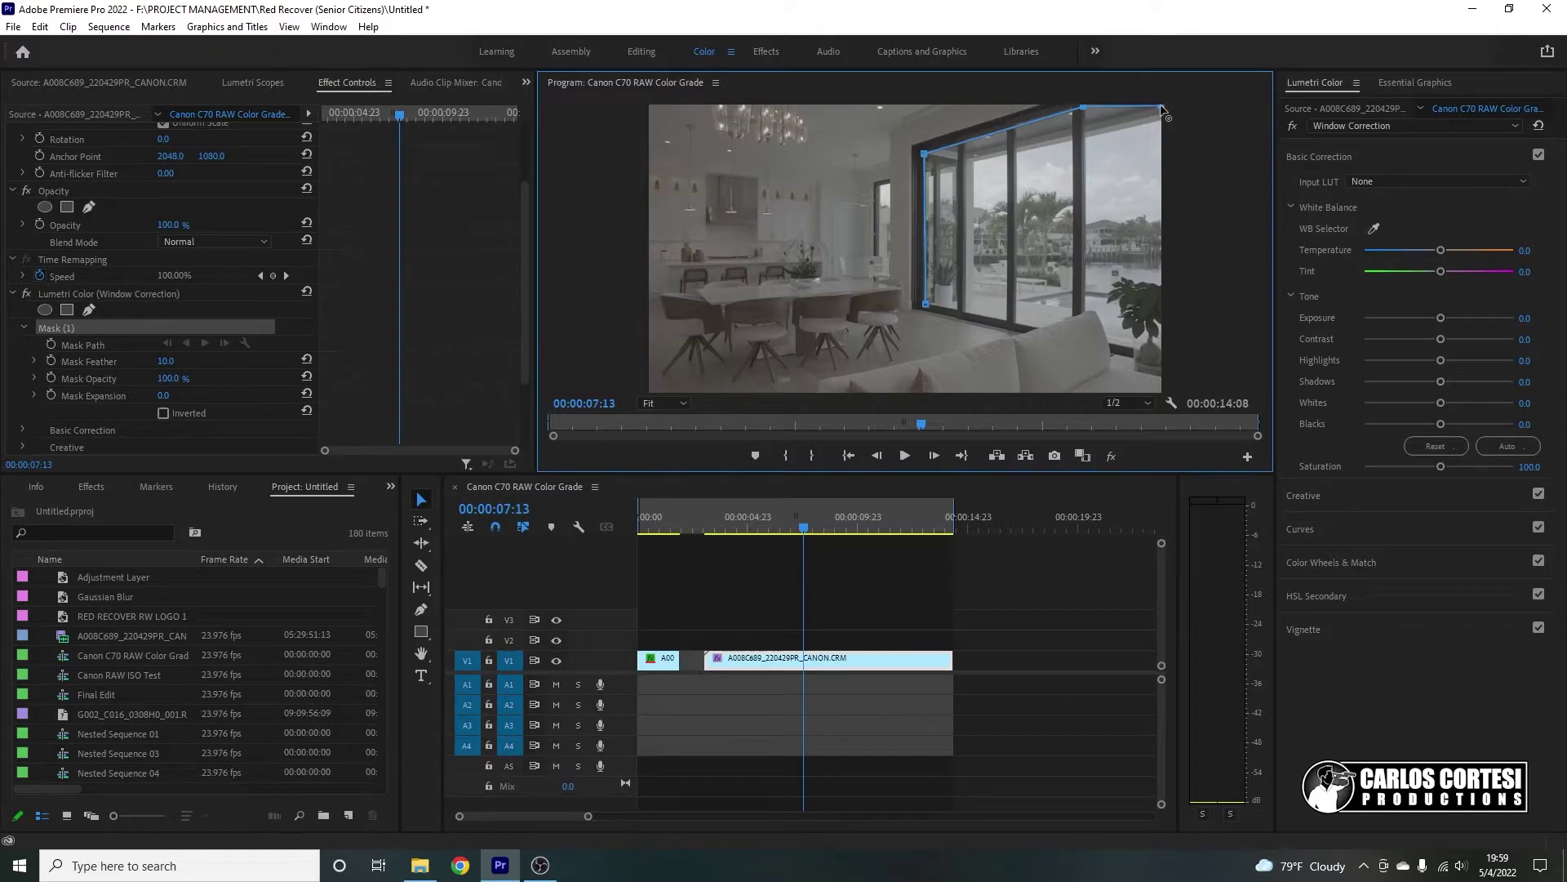
left_click(1160, 286)
left_click(663, 404)
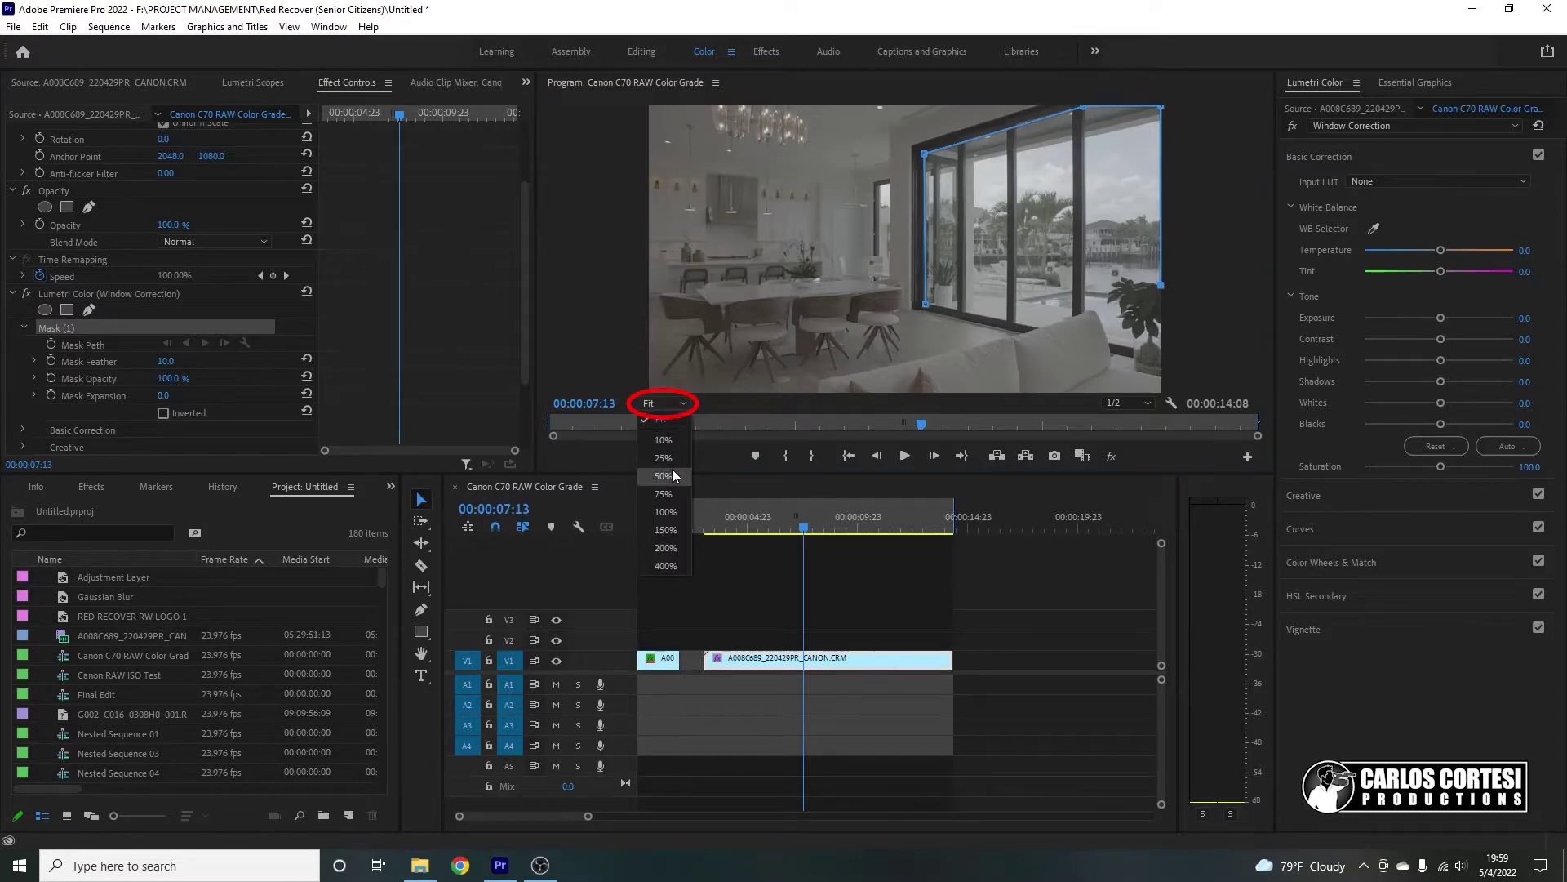
left_click(665, 475)
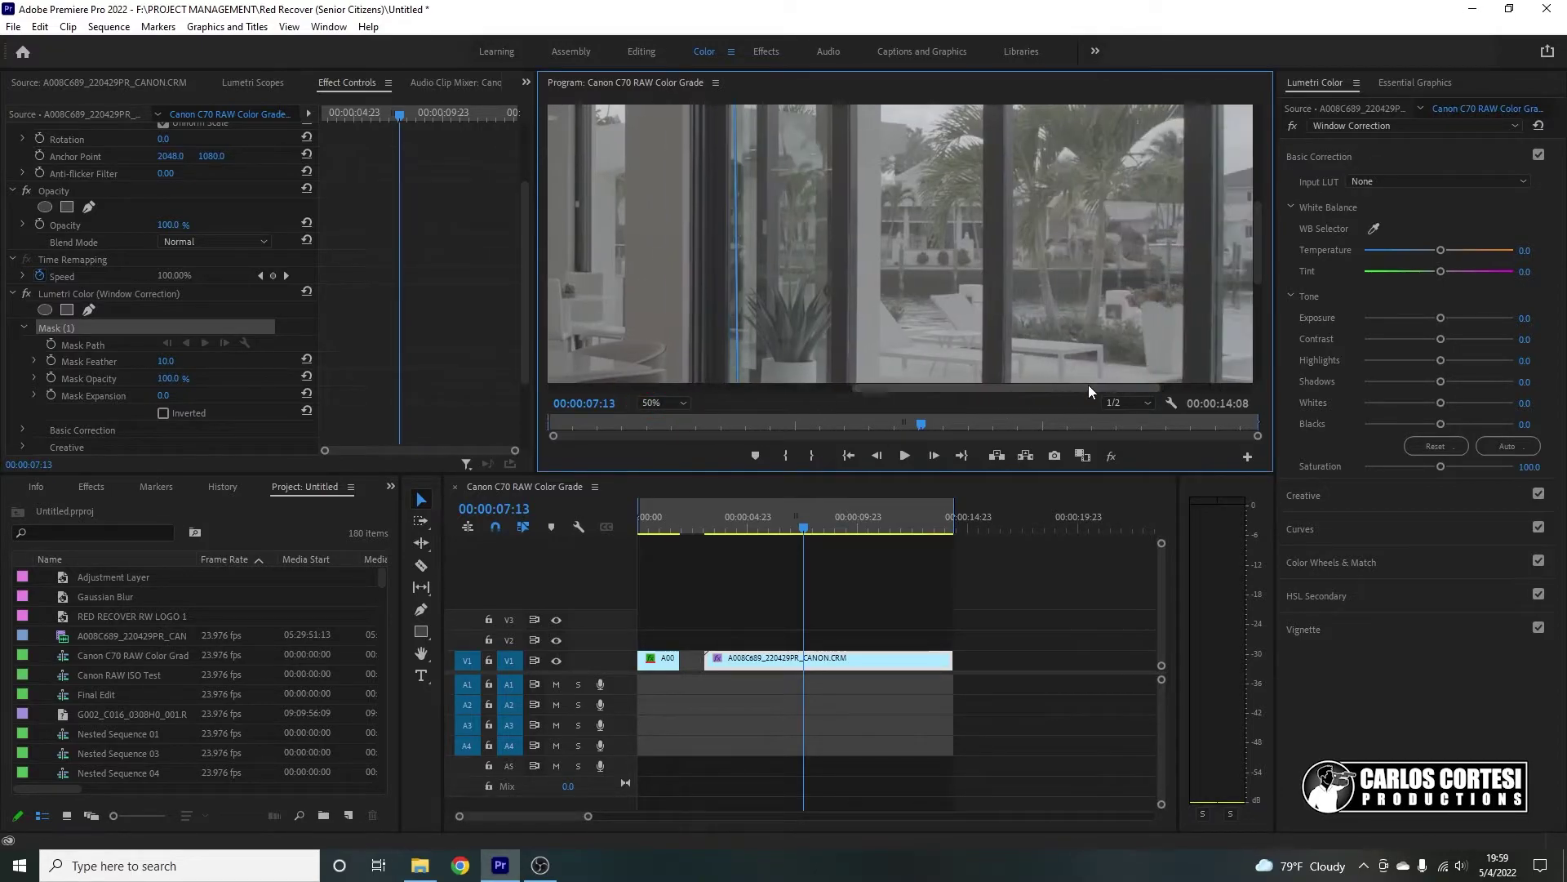
left_click_drag(1089, 384, 1180, 384)
left_click_drag(1257, 233, 1257, 306)
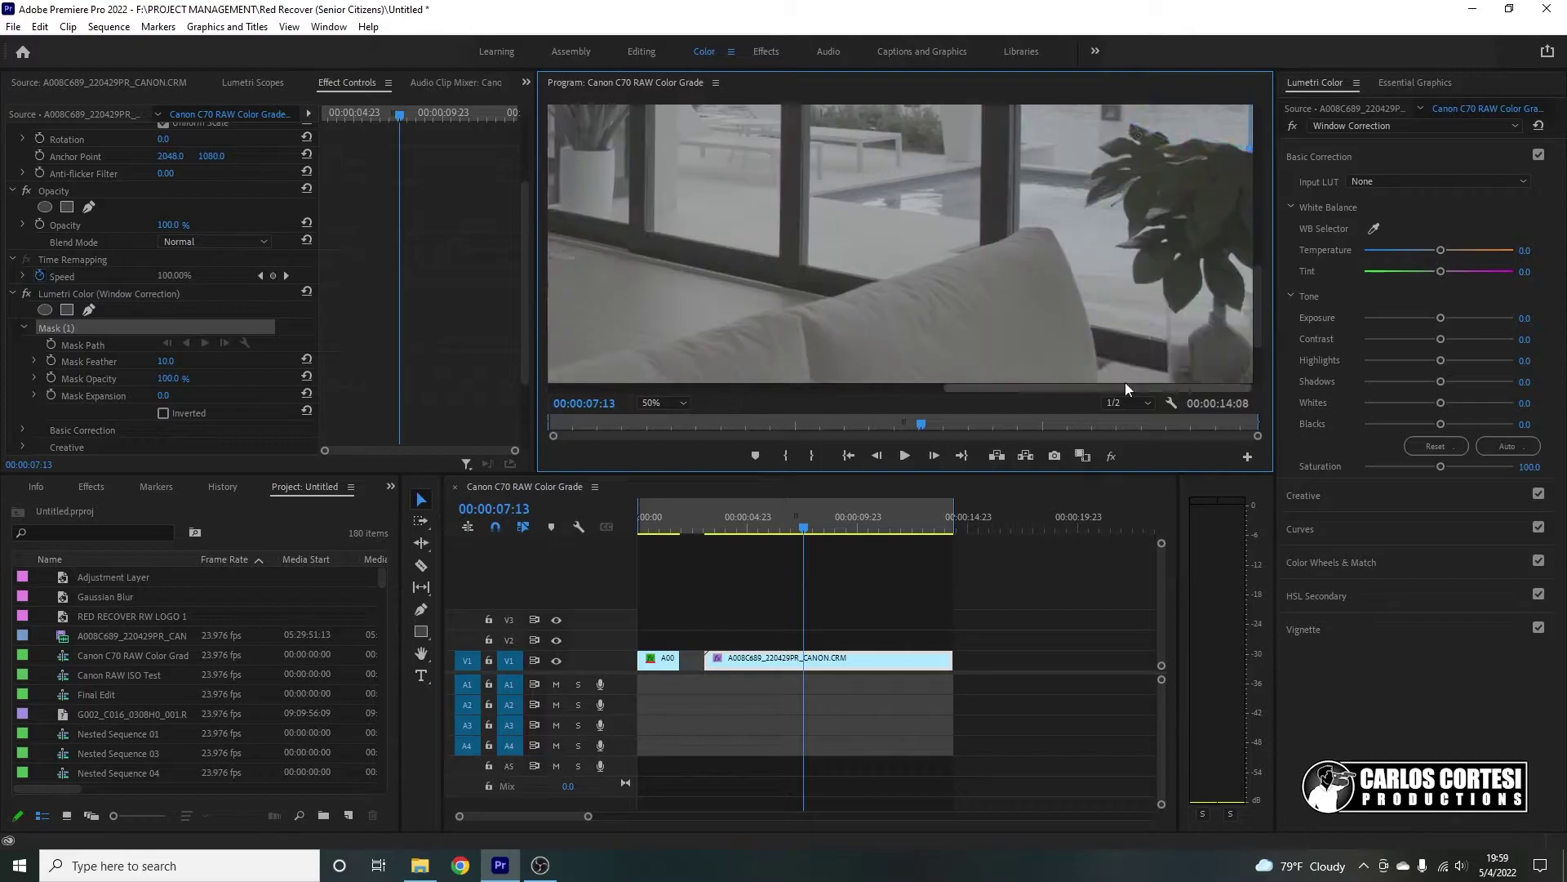
key("backslash")
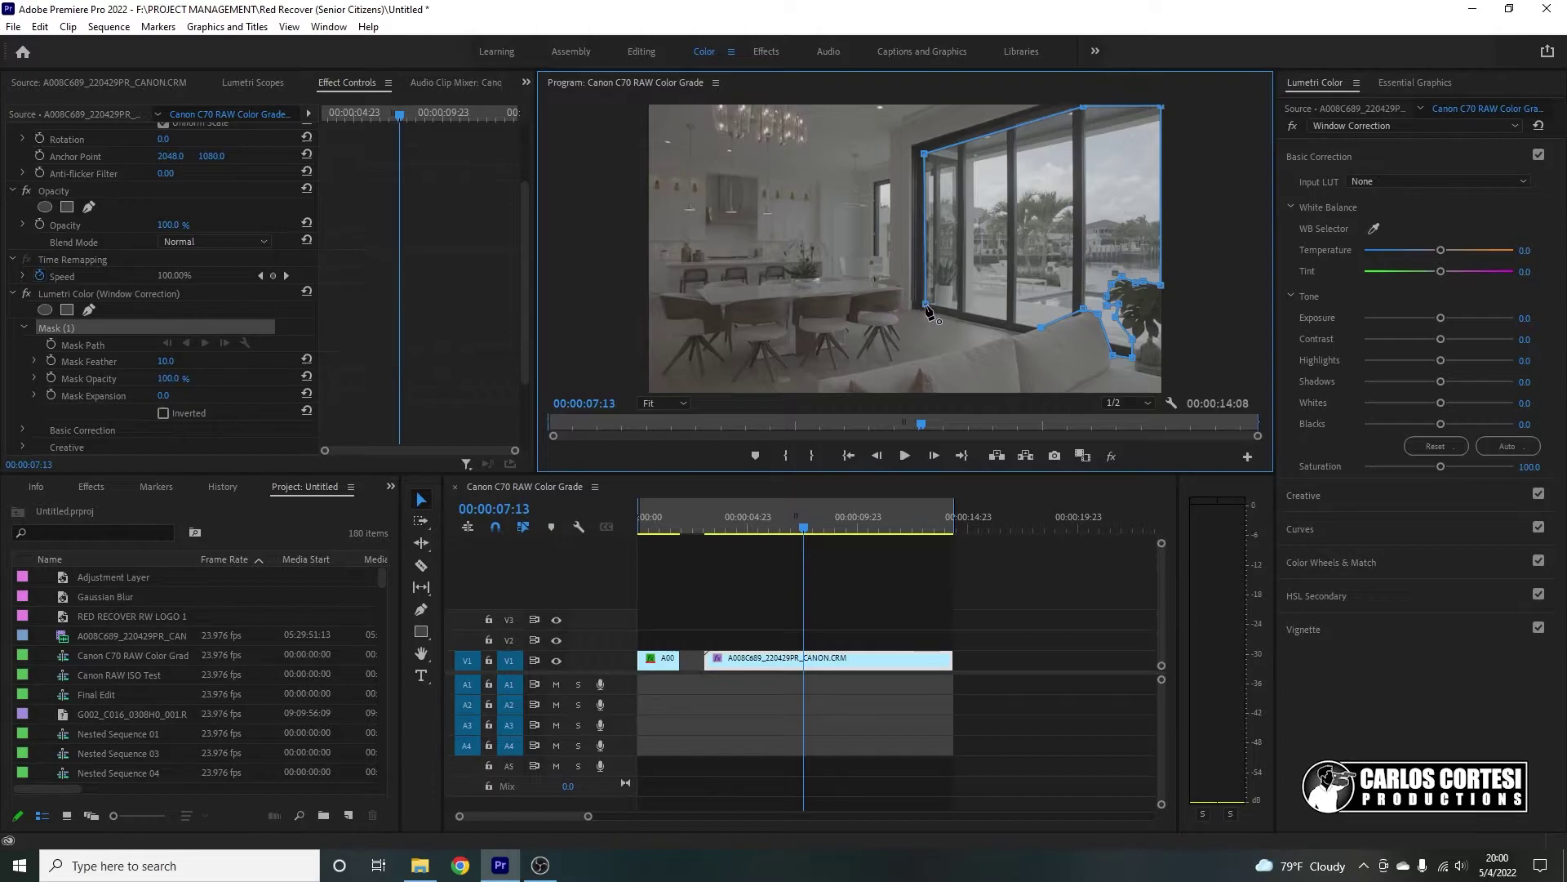
left_click(925, 228)
Step: Scrub the window mask's Mask Feather up to 122.0
left_click_drag(166, 361, 241, 361)
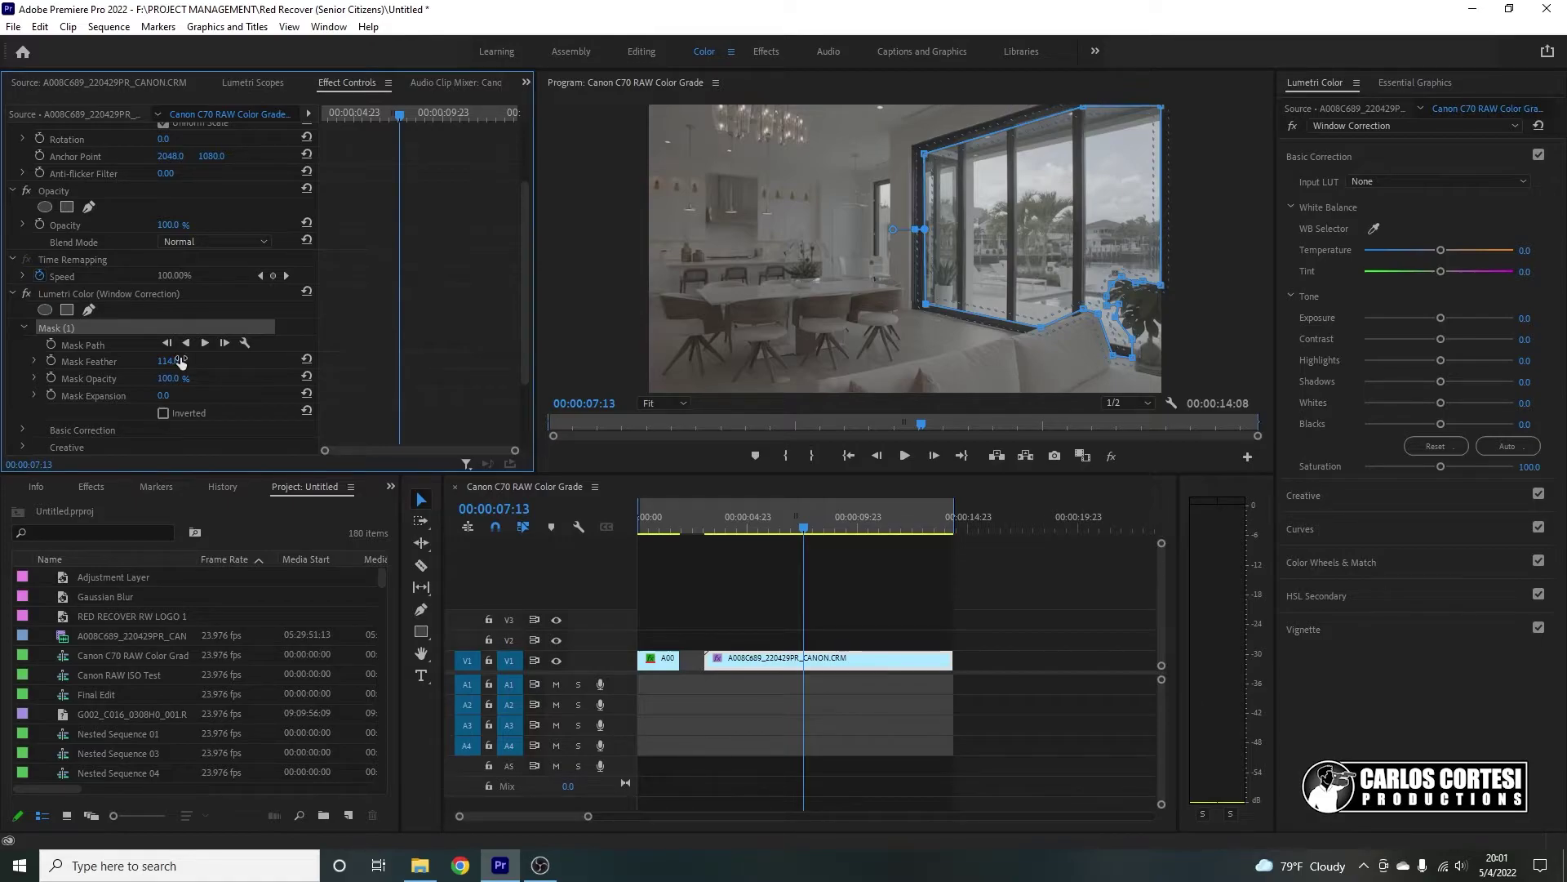
left_click_drag(180, 361, 197, 360)
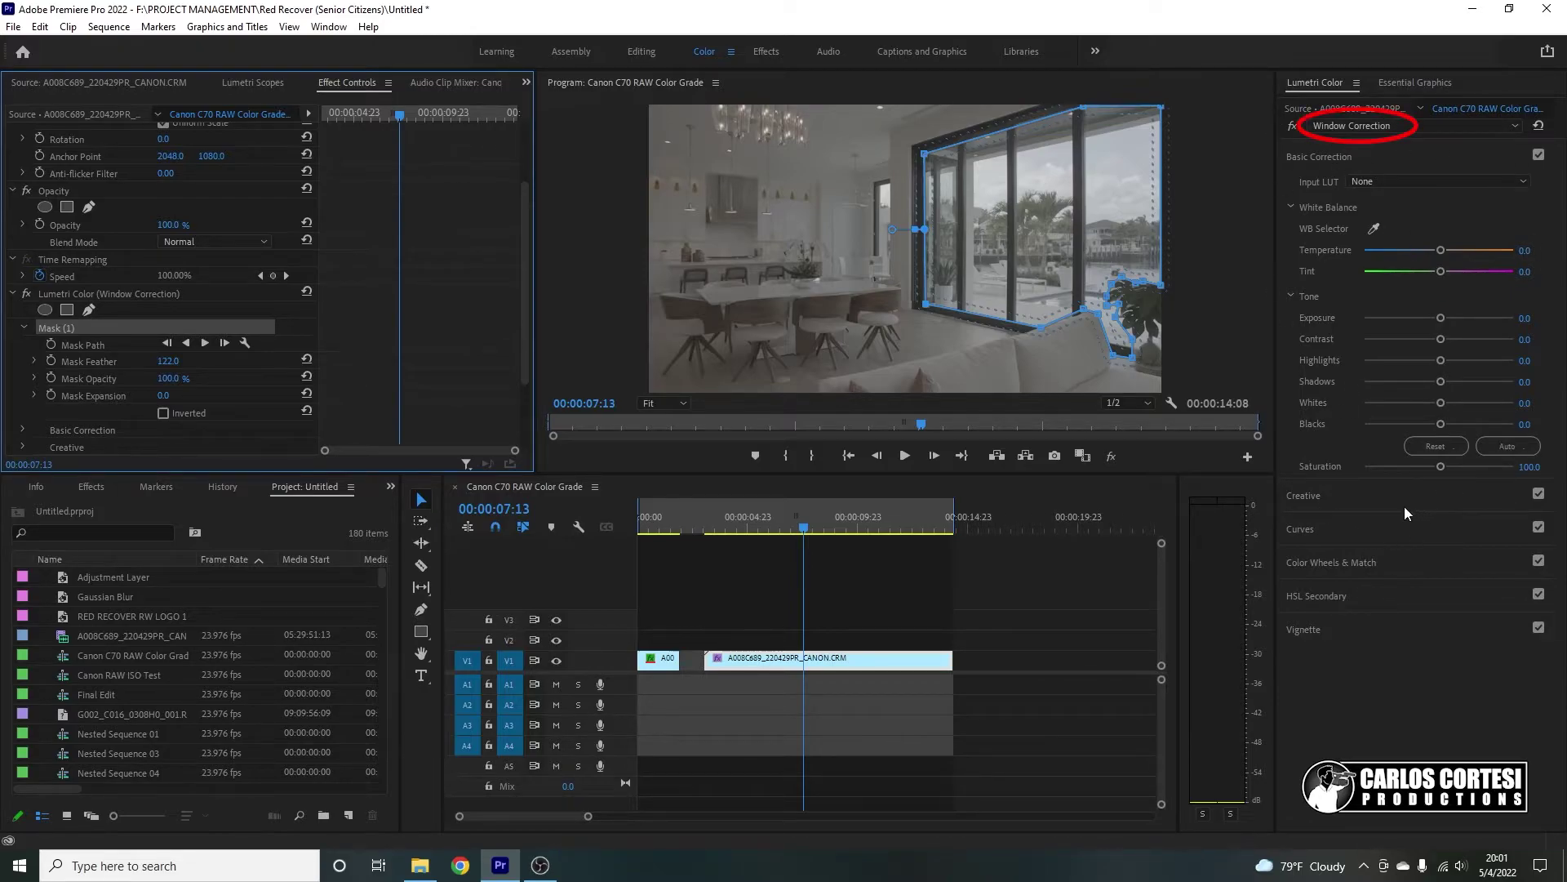
Step: Load the Broadcast Canon C70 LUT as the Window Correction creative look
left_click(1341, 498)
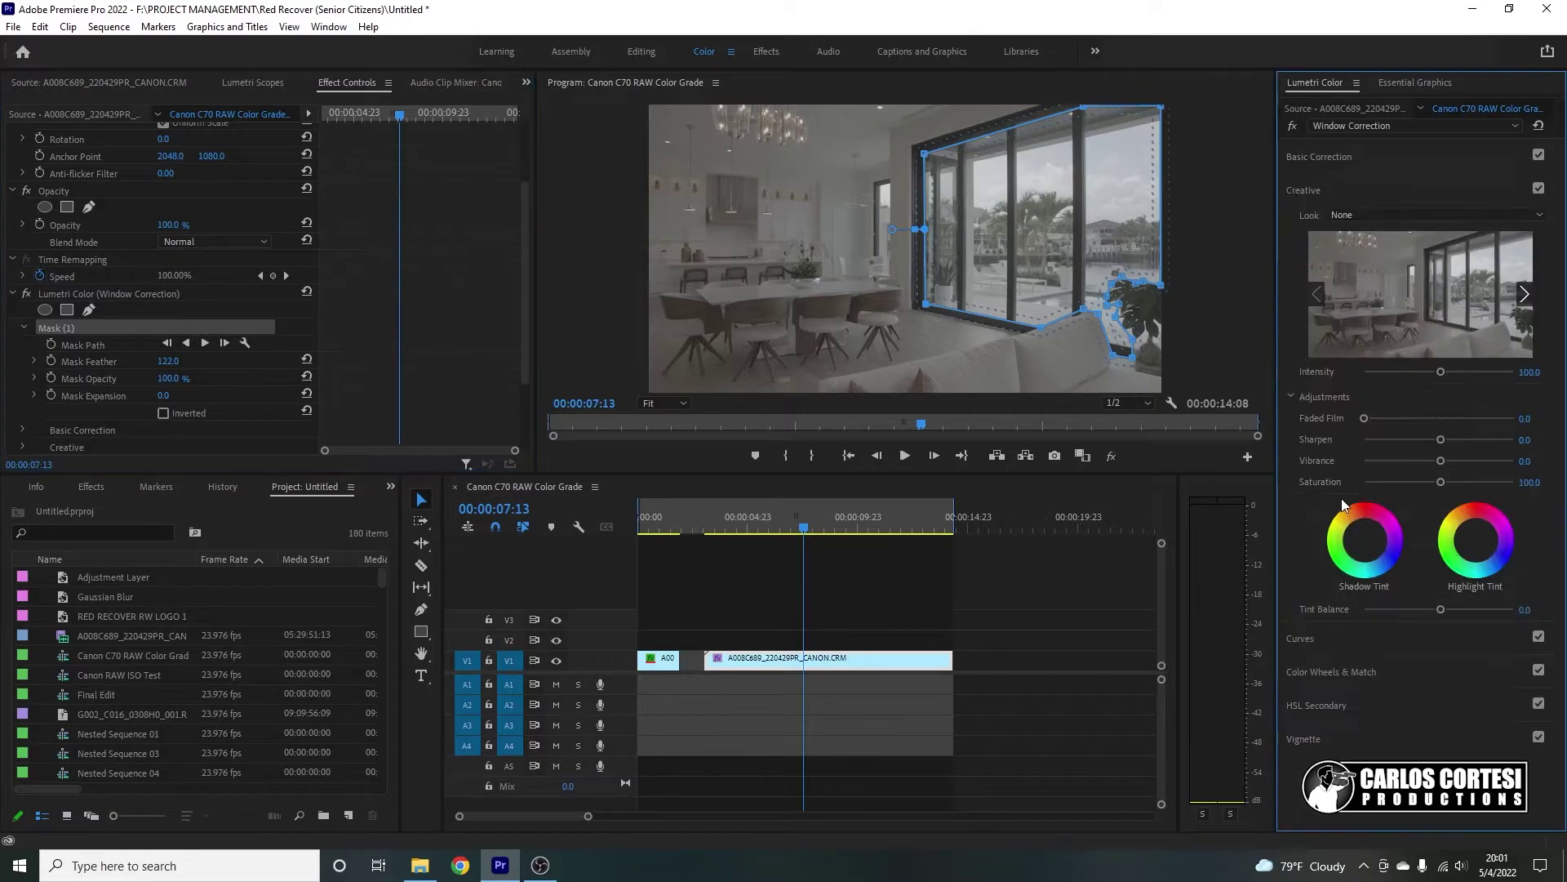
left_click(1363, 217)
left_click(1367, 261)
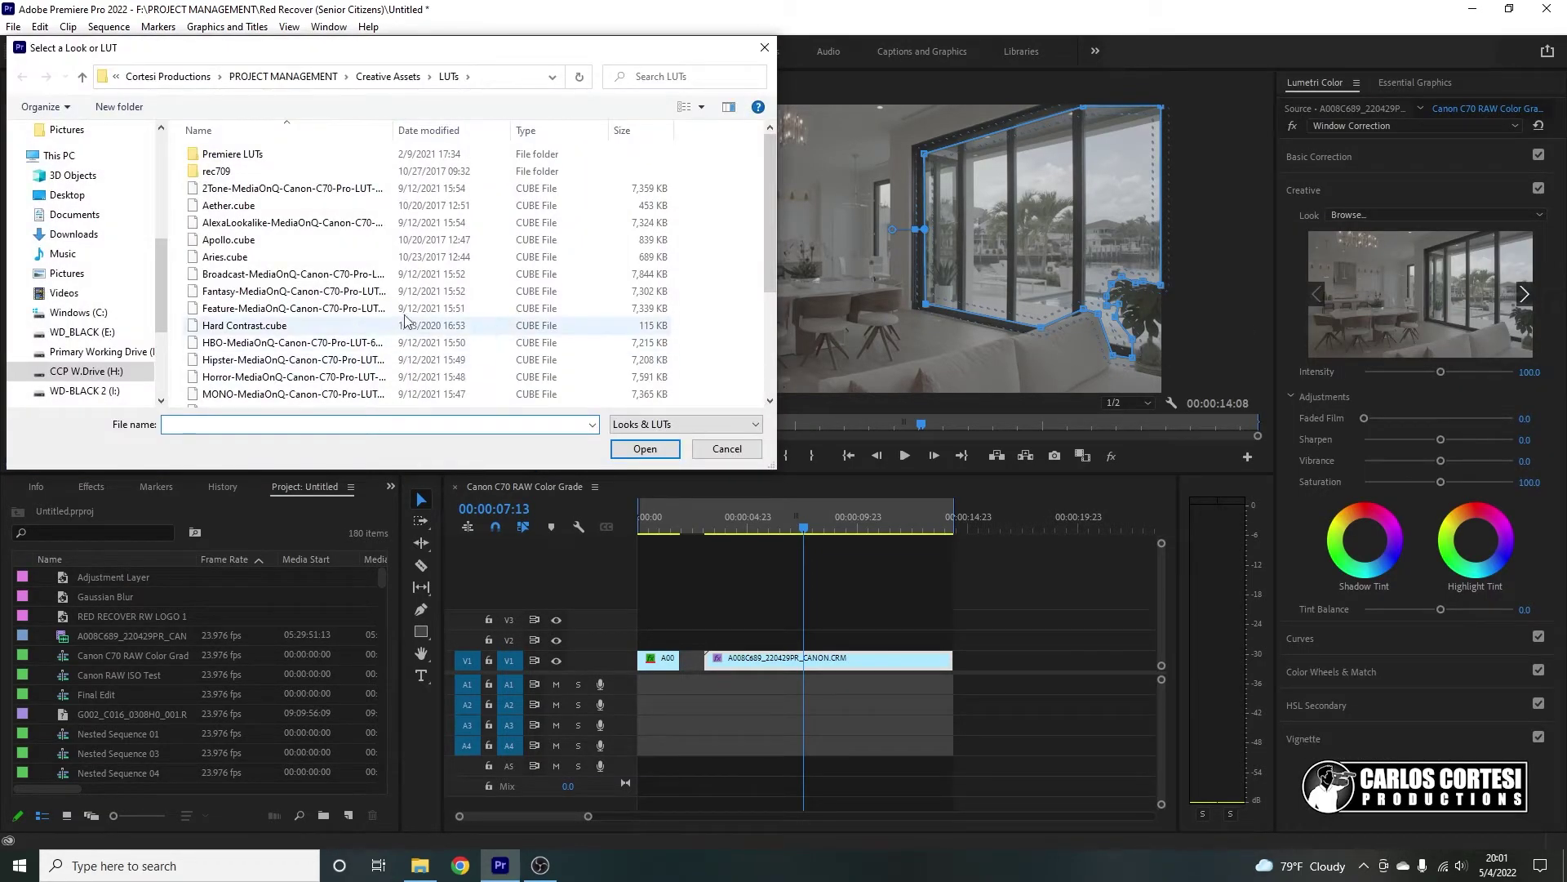
left_click(306, 273)
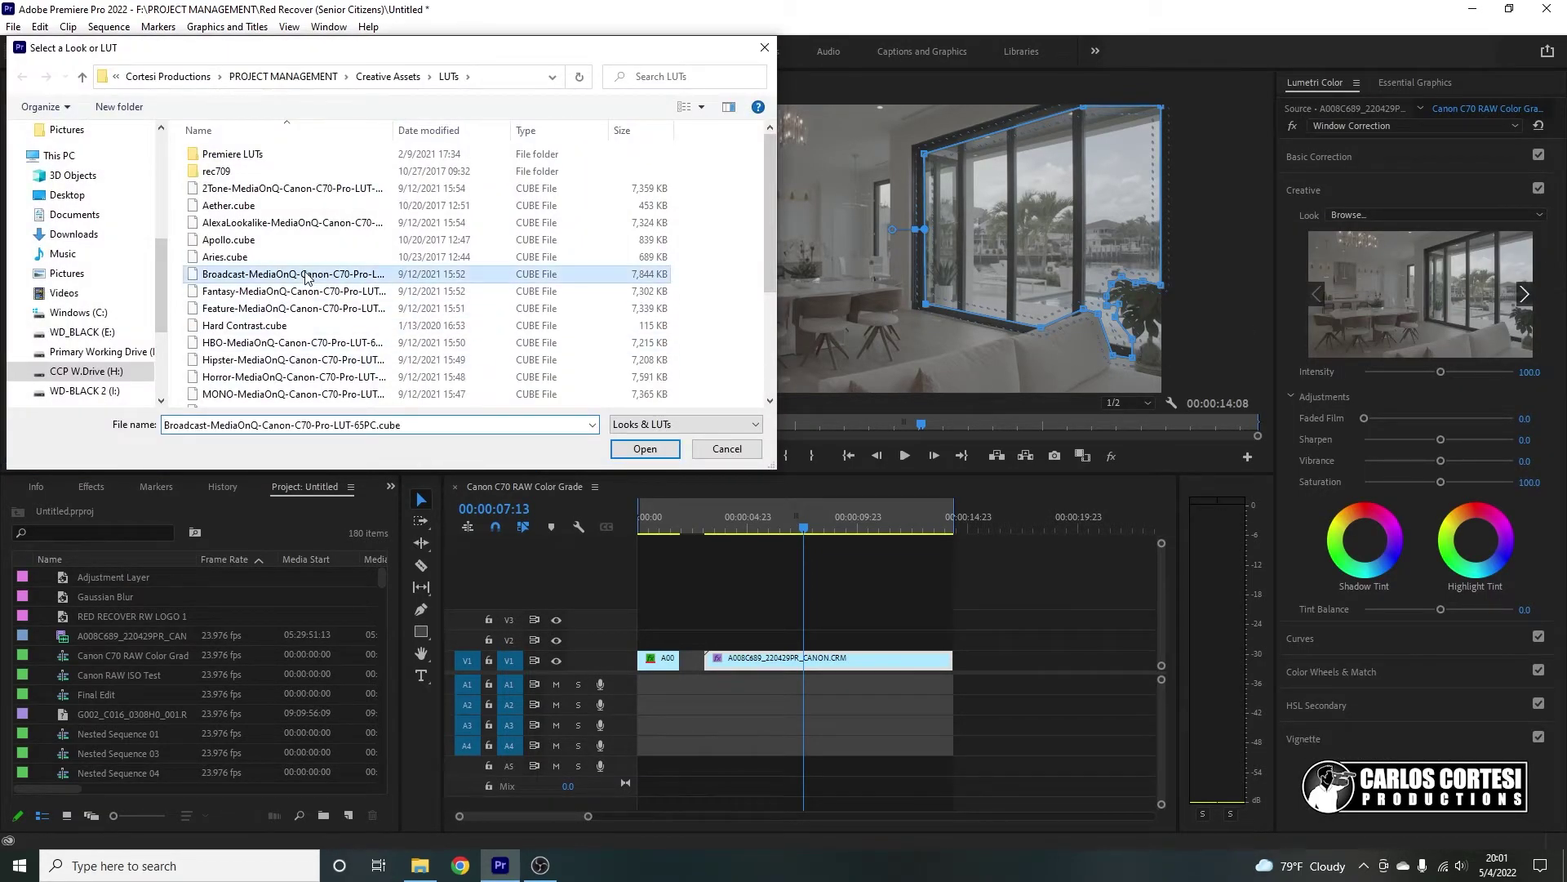
left_click(651, 450)
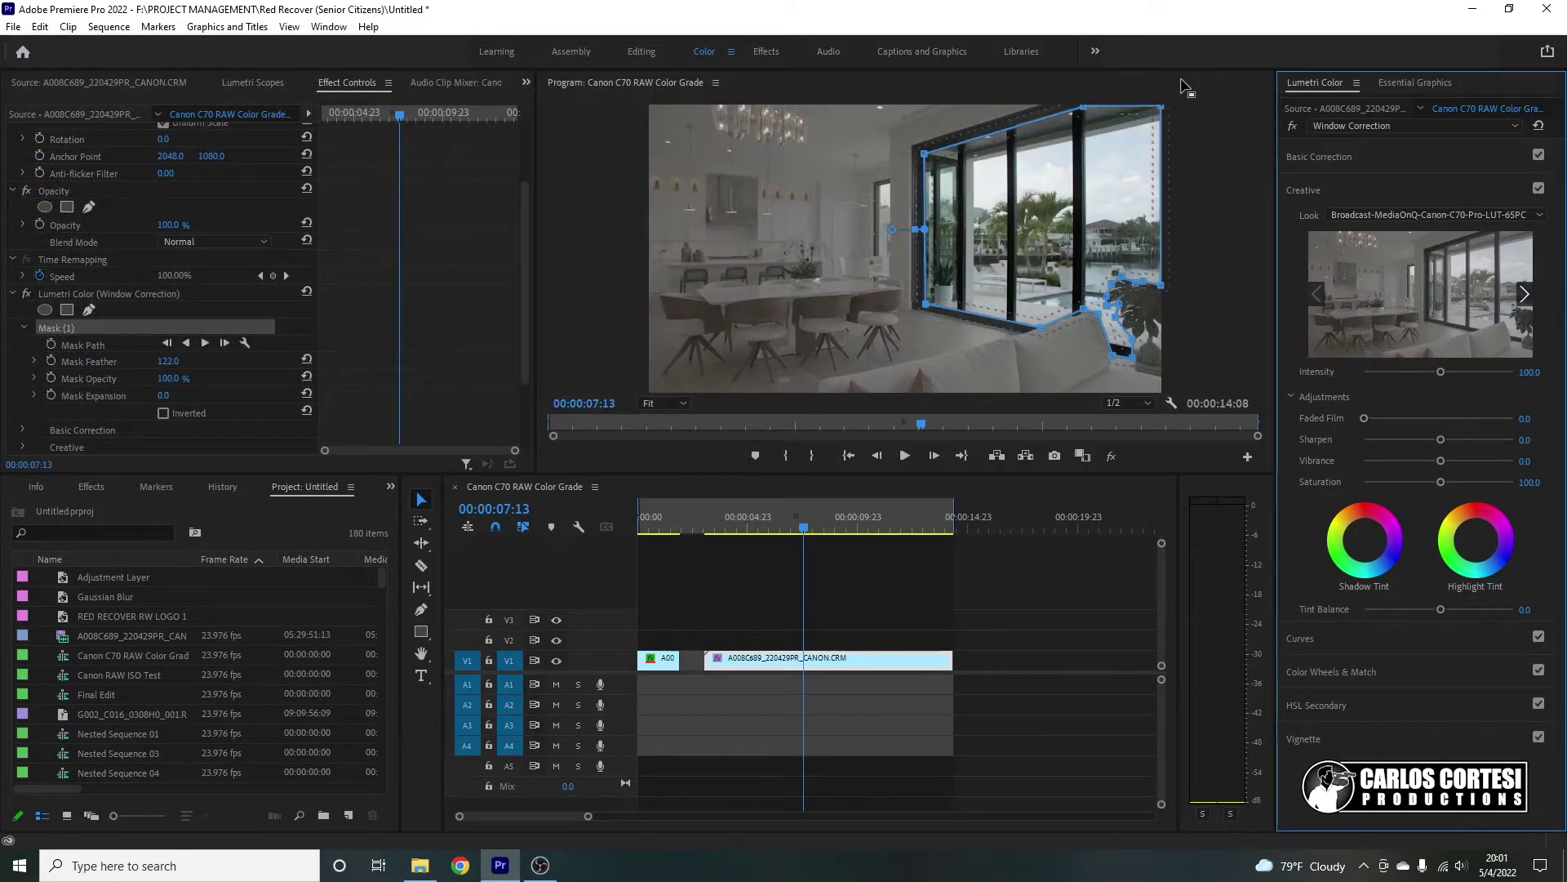
Step: Pull the window layer's Highlights down to -93.5 and expand Color Wheels & Match
left_click(1357, 159)
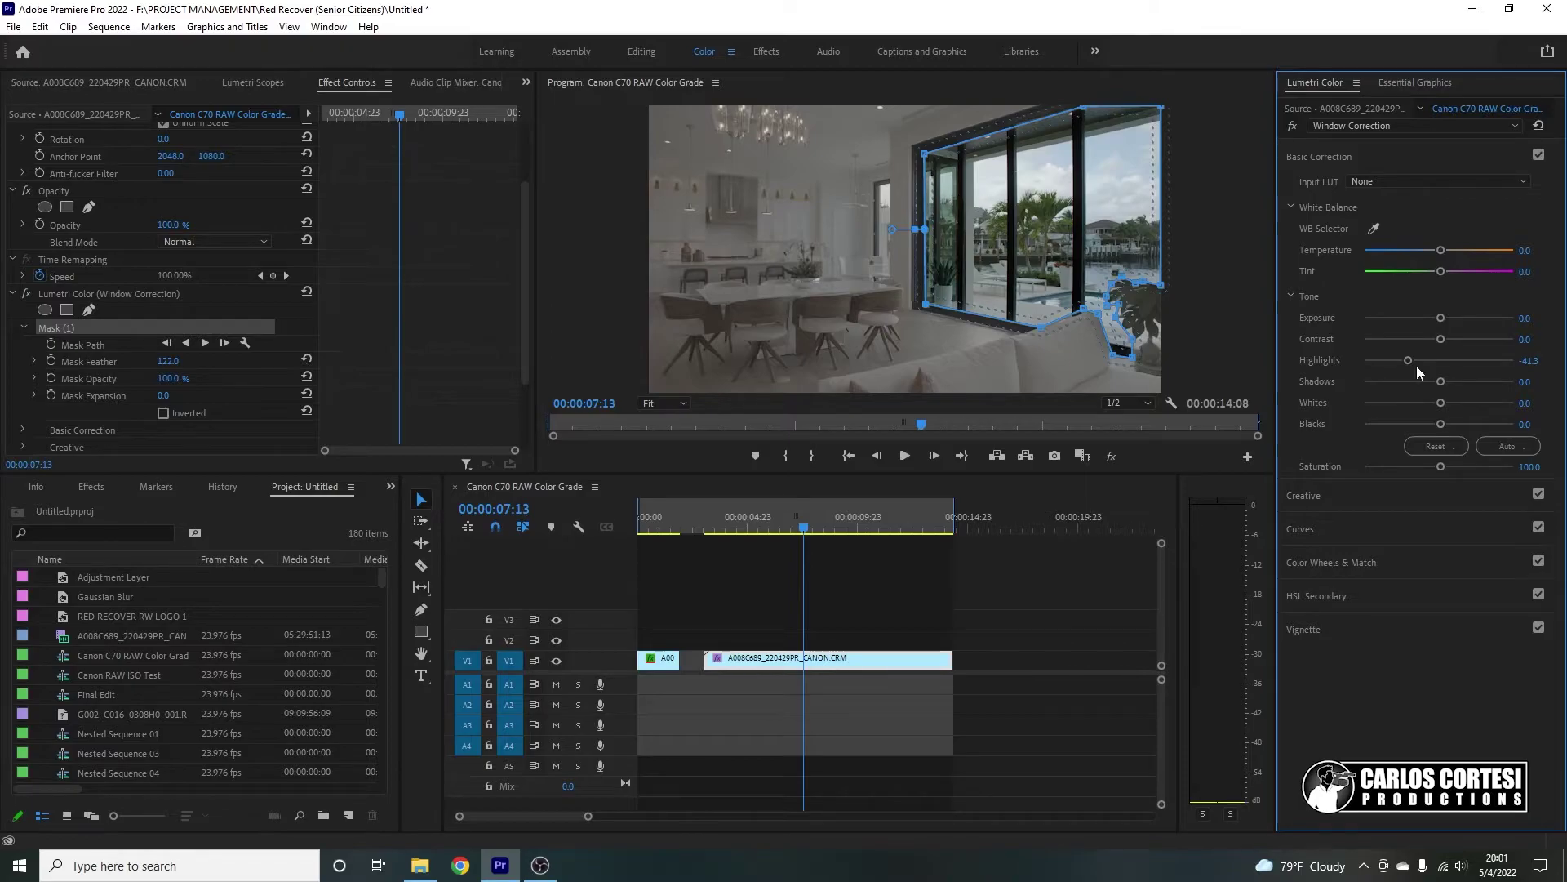
left_click_drag(1397, 360, 1442, 317)
left_click(1357, 559)
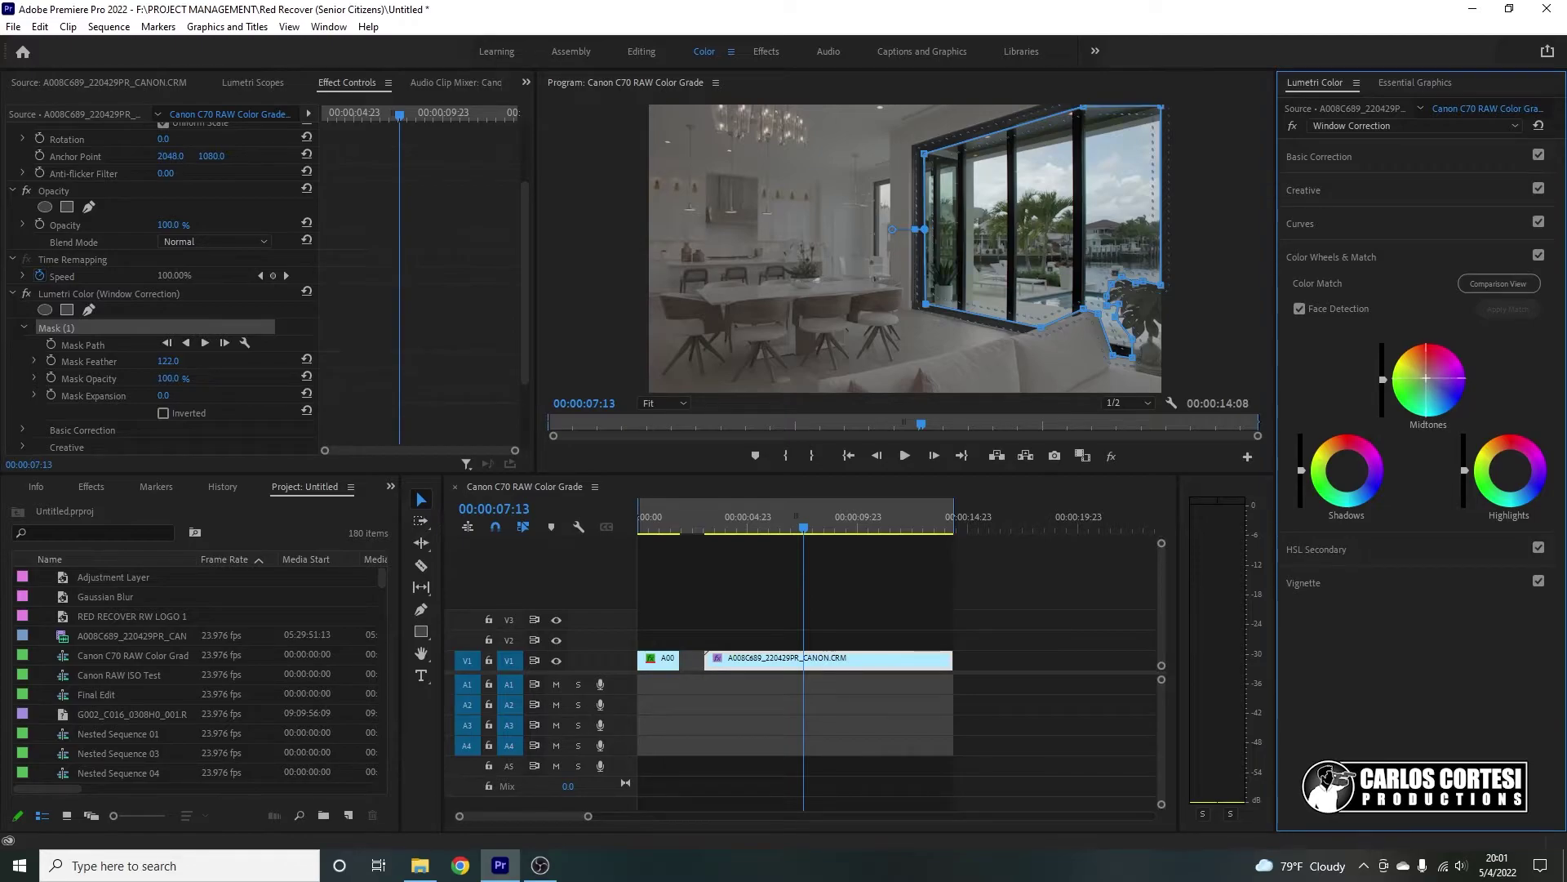
Step: Cool the source clip's RAW colour temperature to 4537, reset it to 5600, and reselect the sequence clip
left_click(122, 116)
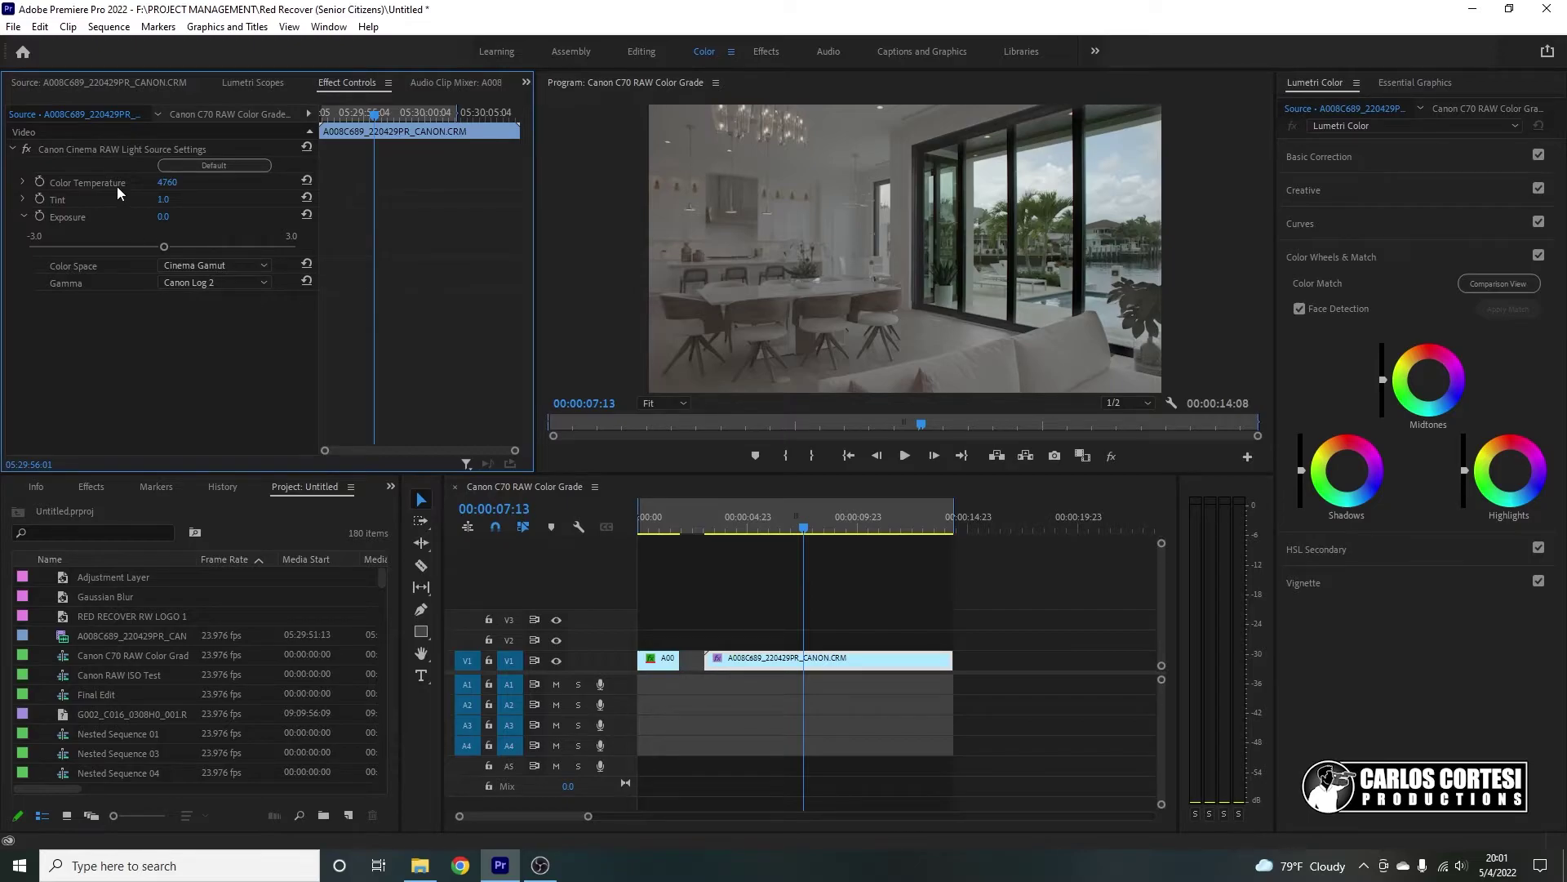
left_click(26, 183)
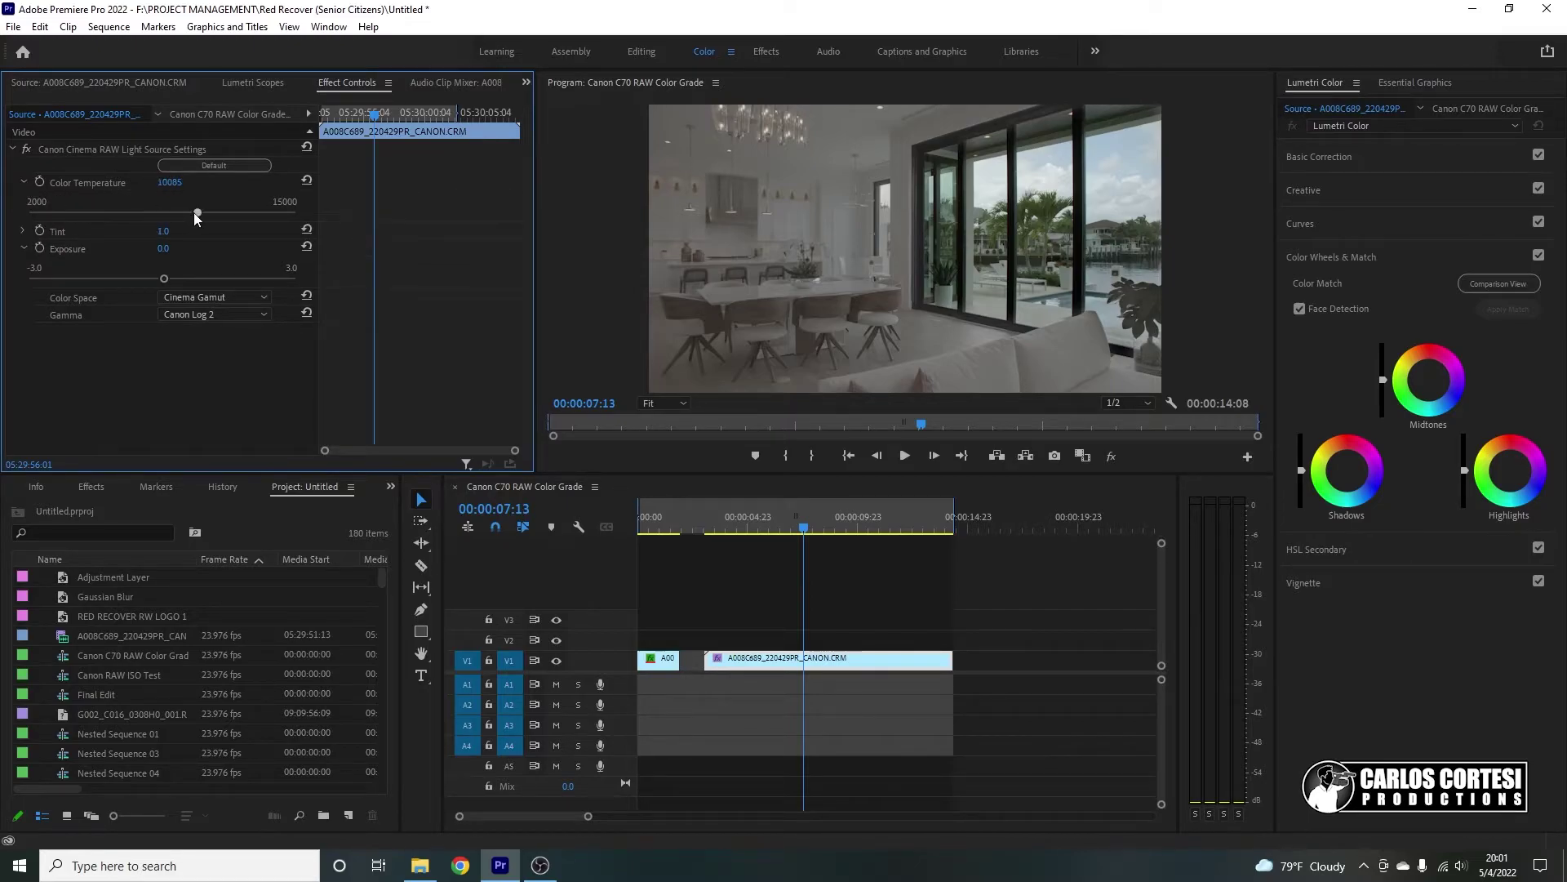
left_click_drag(193, 212, 80, 212)
left_click(307, 181)
left_click(247, 117)
left_click(1427, 379)
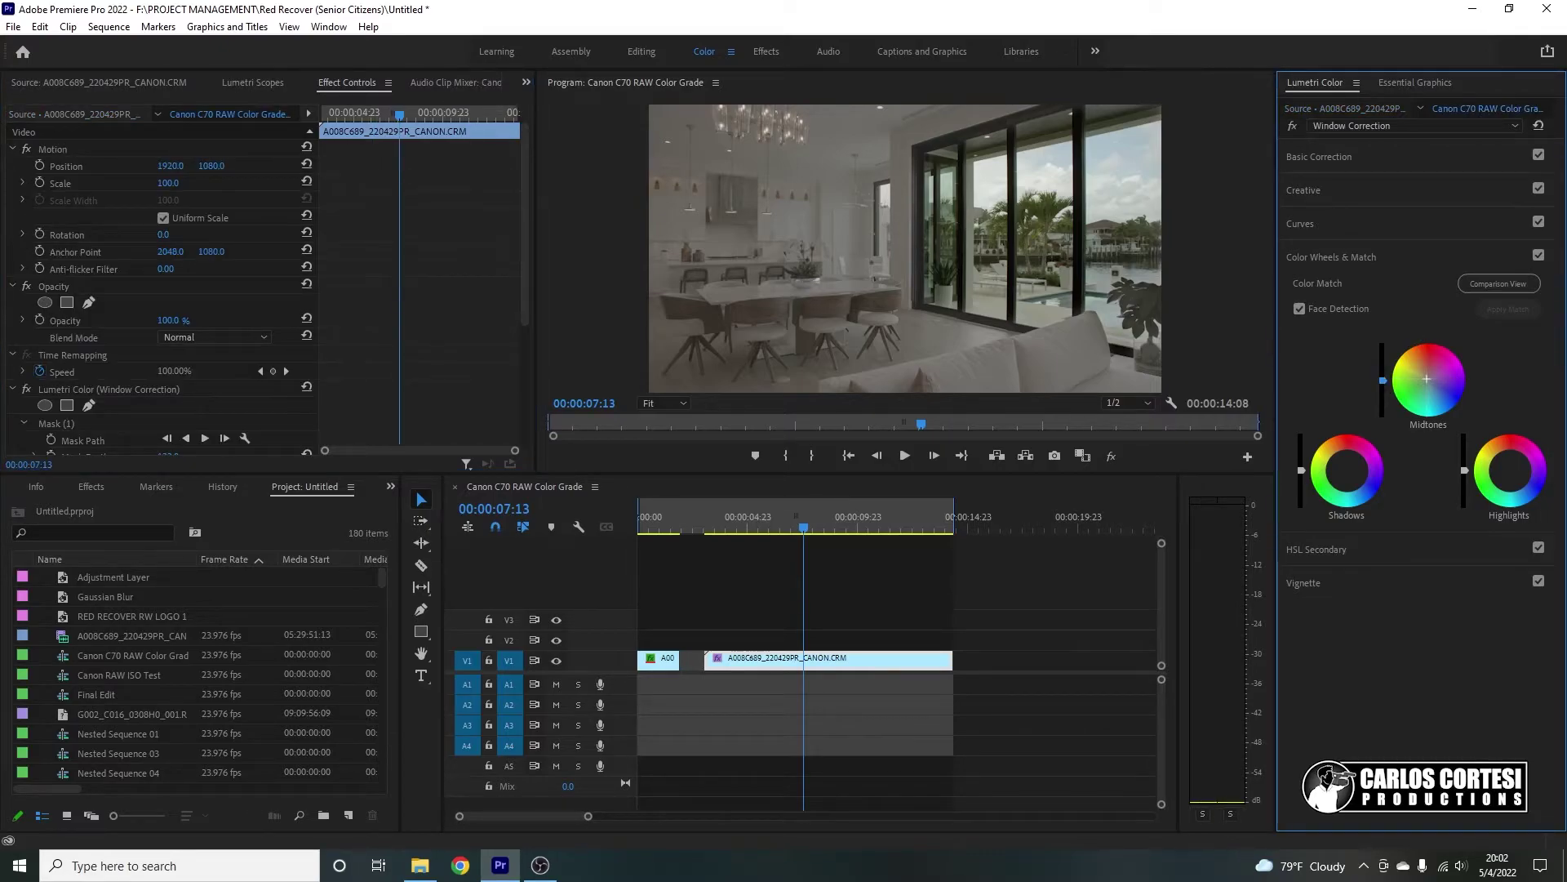
left_click(819, 663)
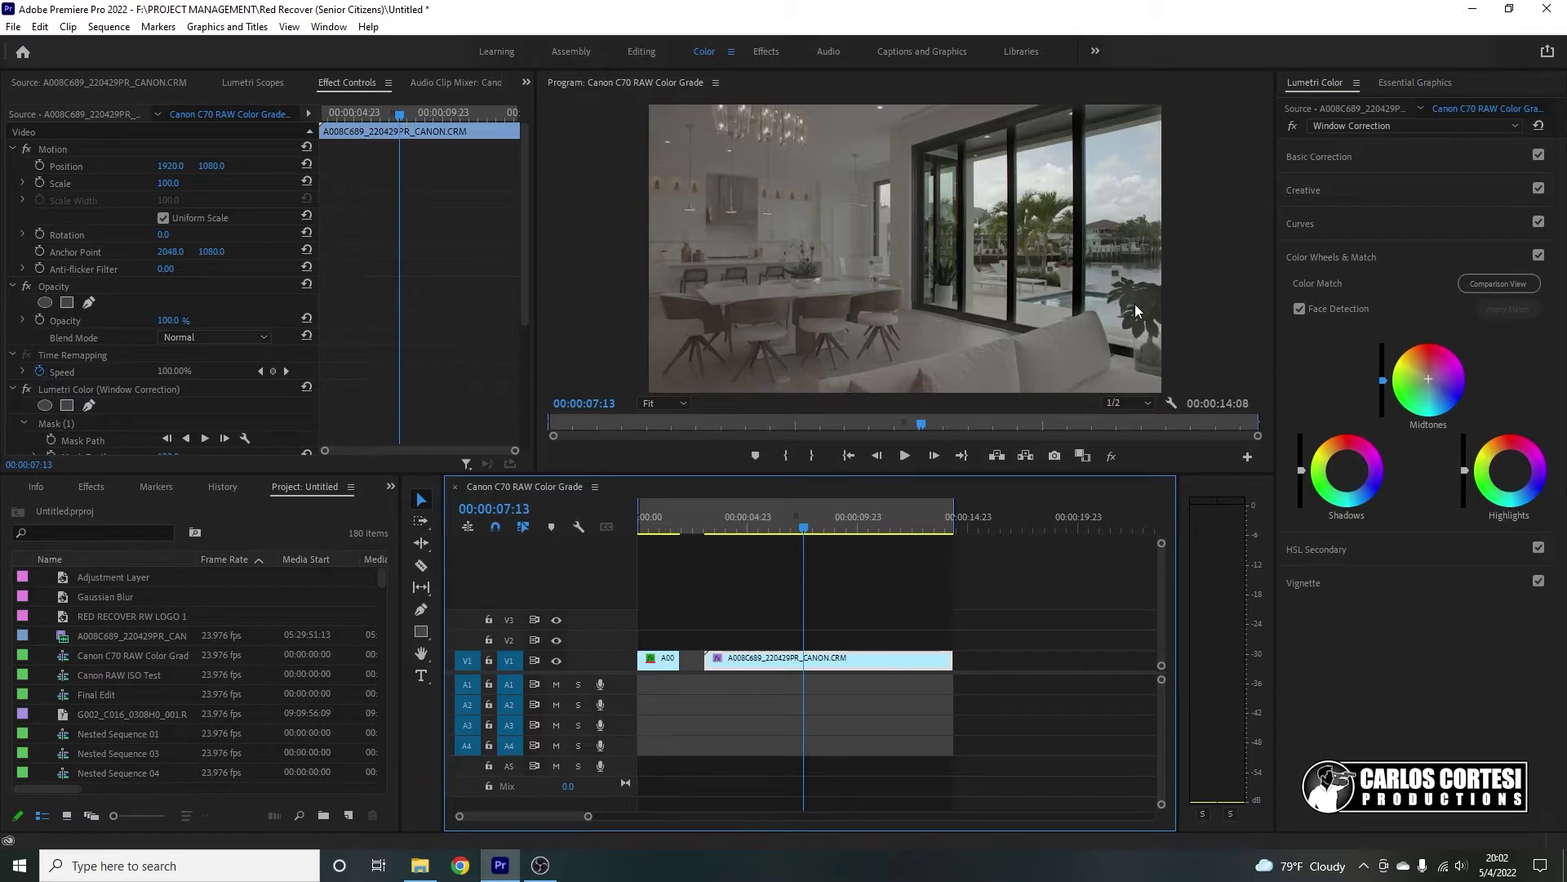
Step: Add a second Lumetri Color effect and rename it Room
left_click_drag(523, 203, 522, 252)
left_click(1344, 127)
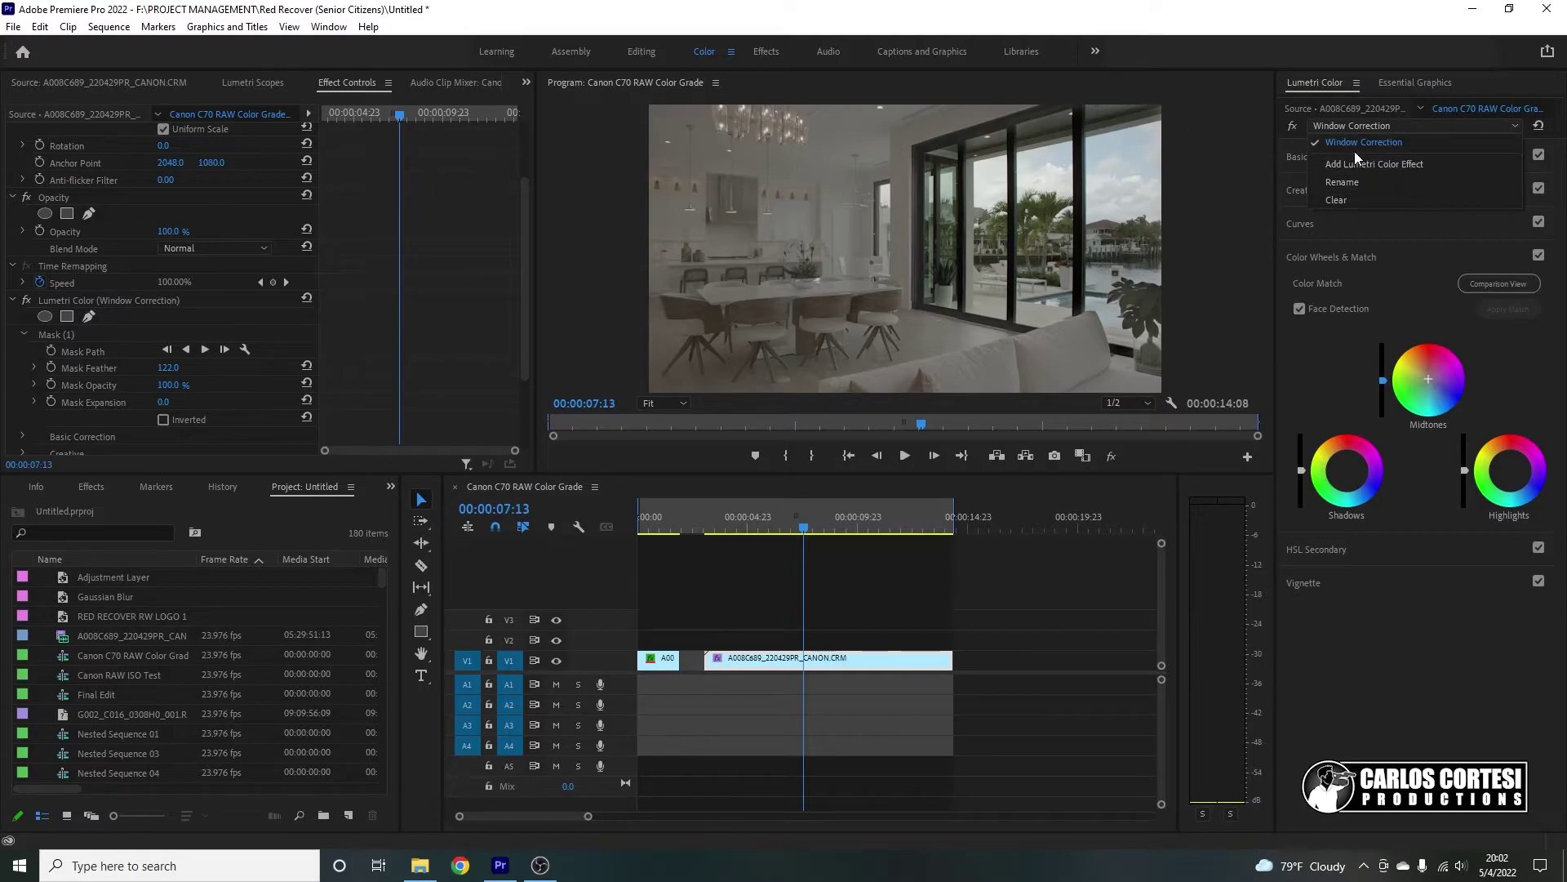
left_click(1386, 165)
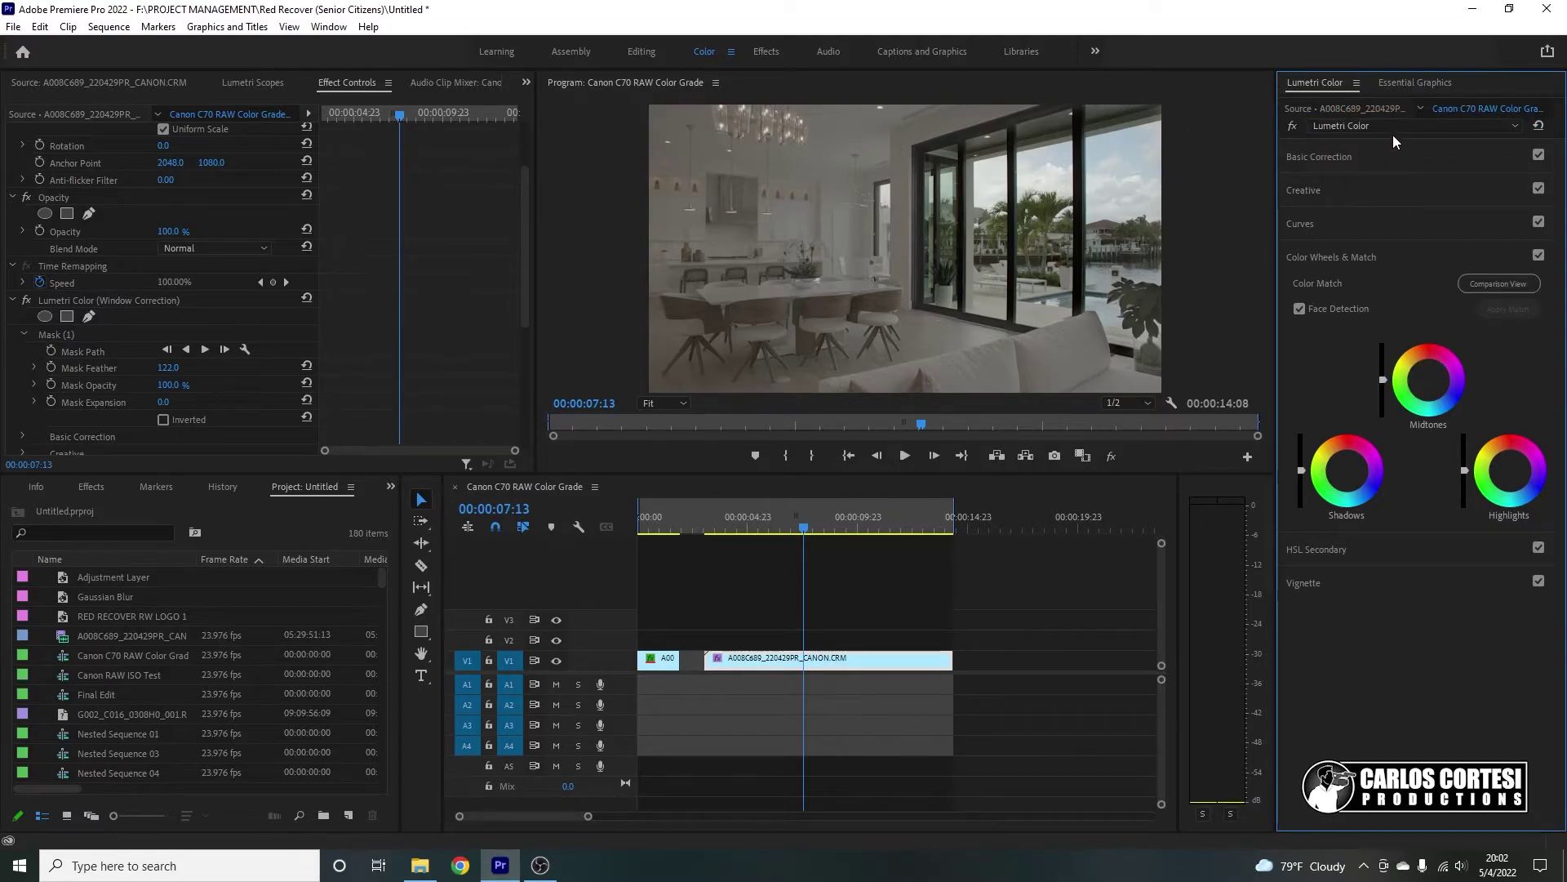
left_click(1392, 129)
left_click(1395, 202)
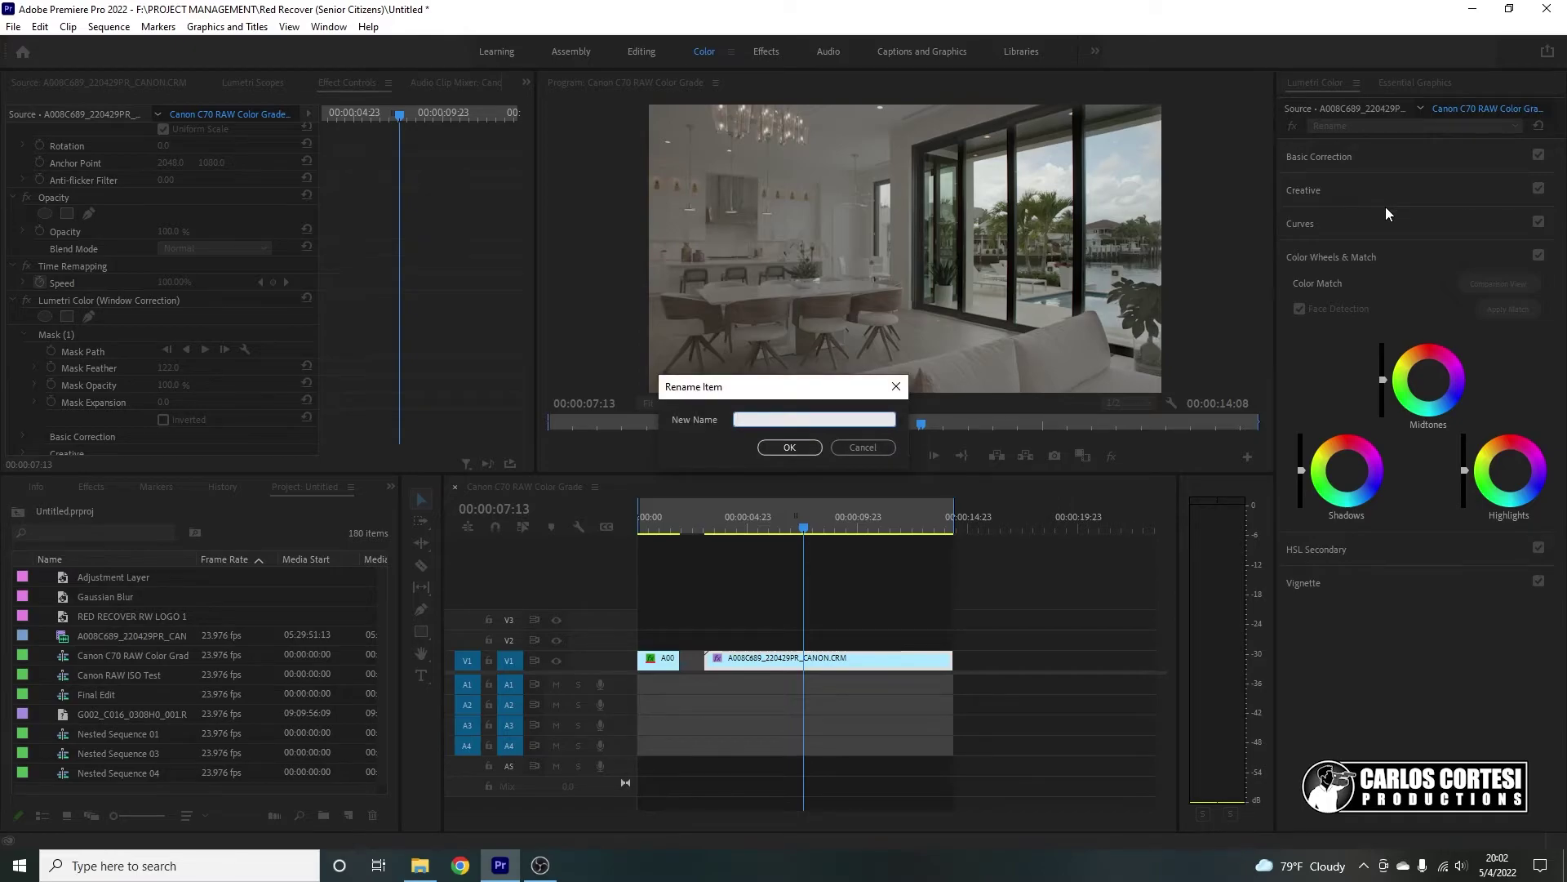
type("Room")
key("Return")
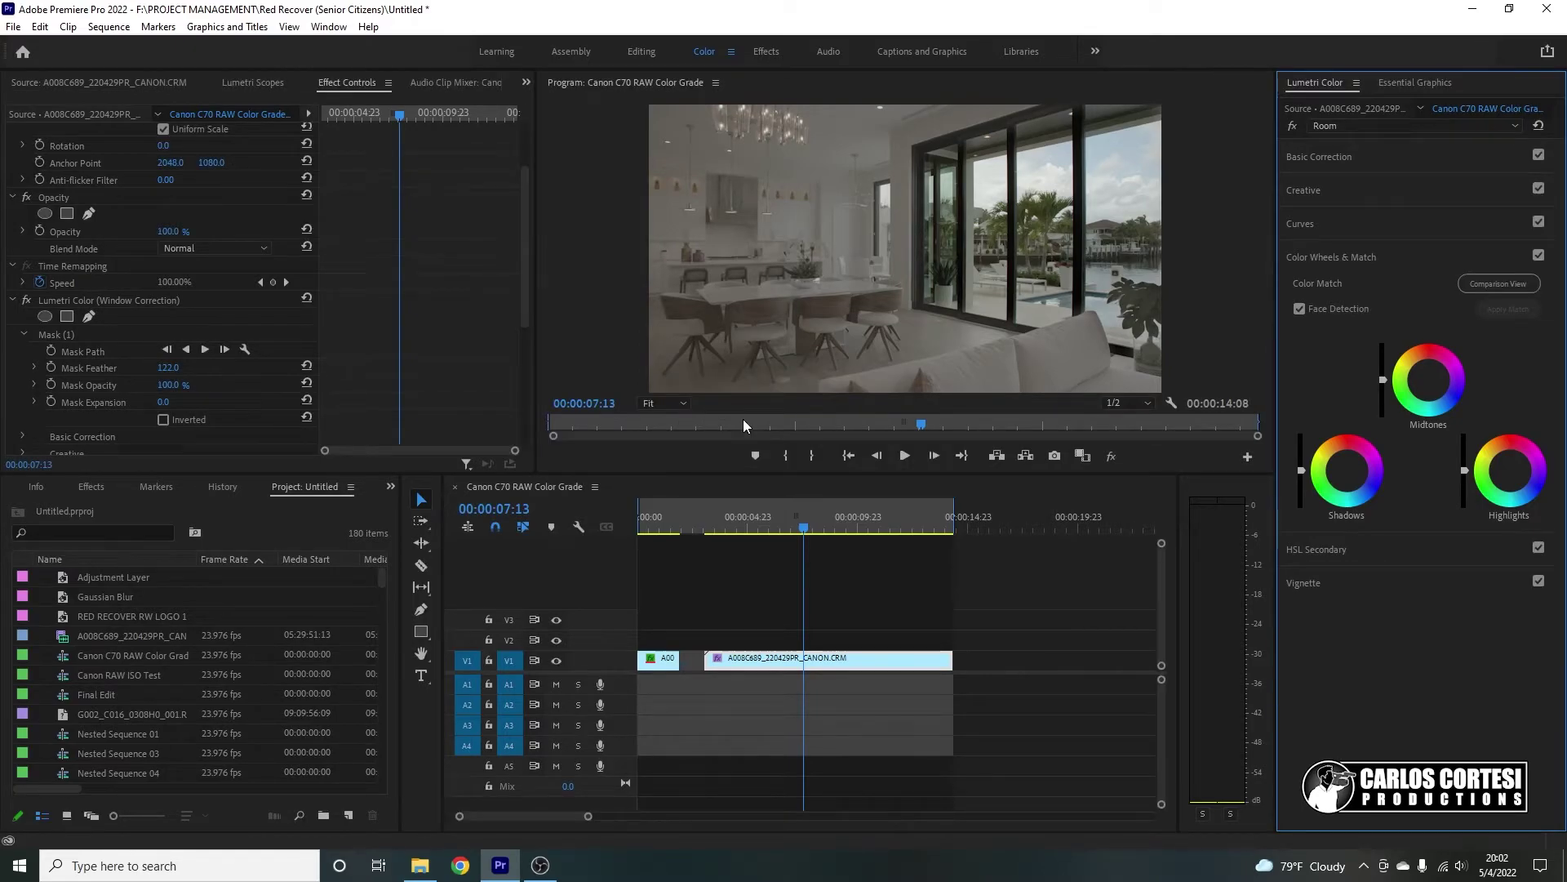
Step: Copy the window Mask (1) from Window Correction and paste it onto the Room effect
left_click(527, 285)
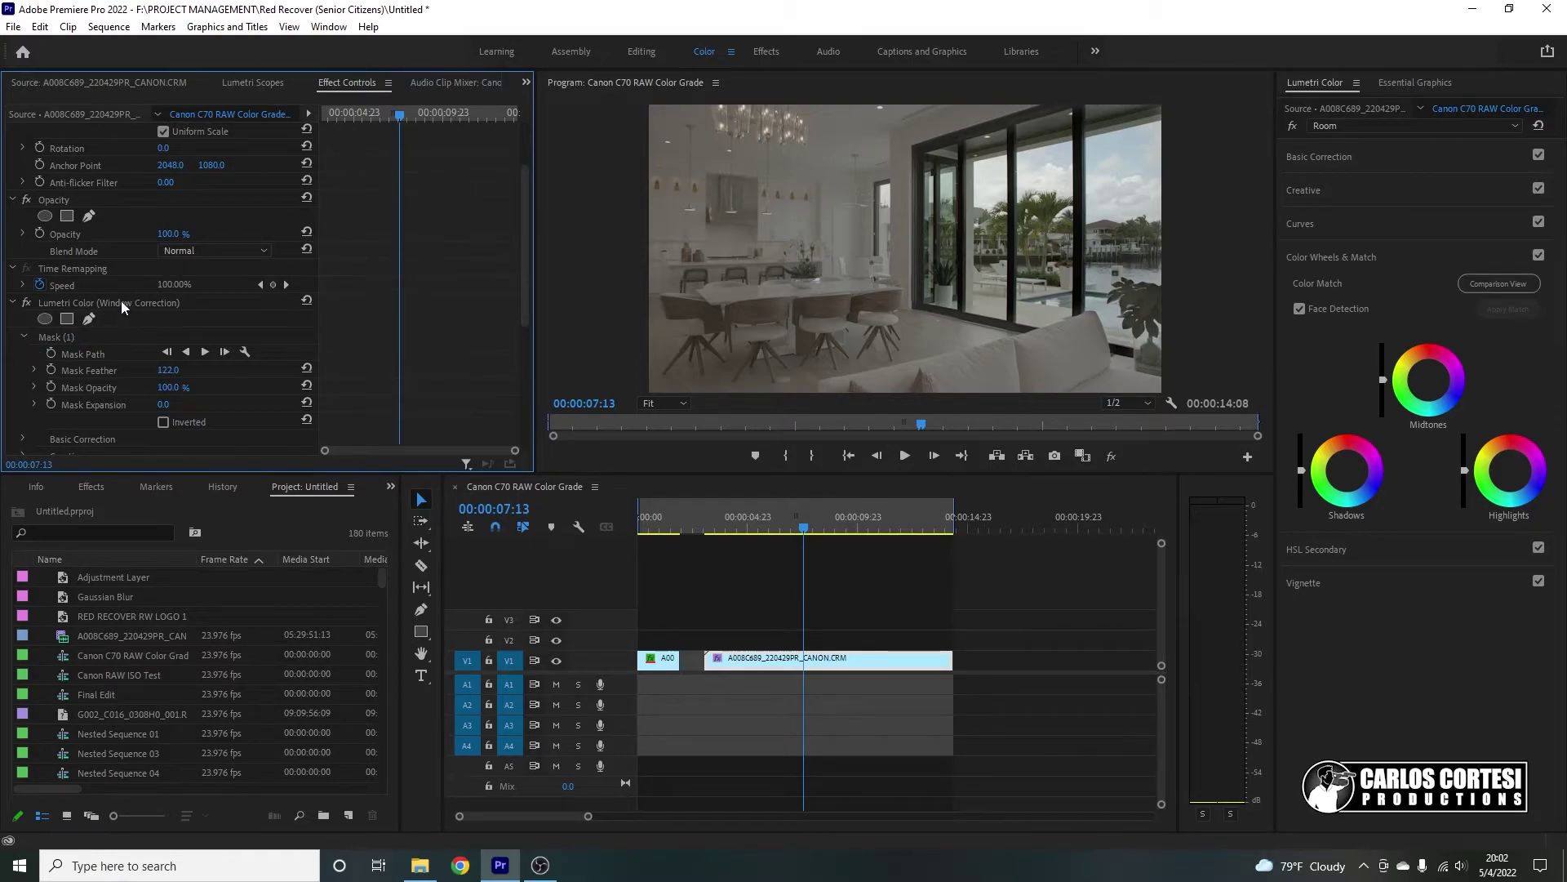
left_click(86, 335)
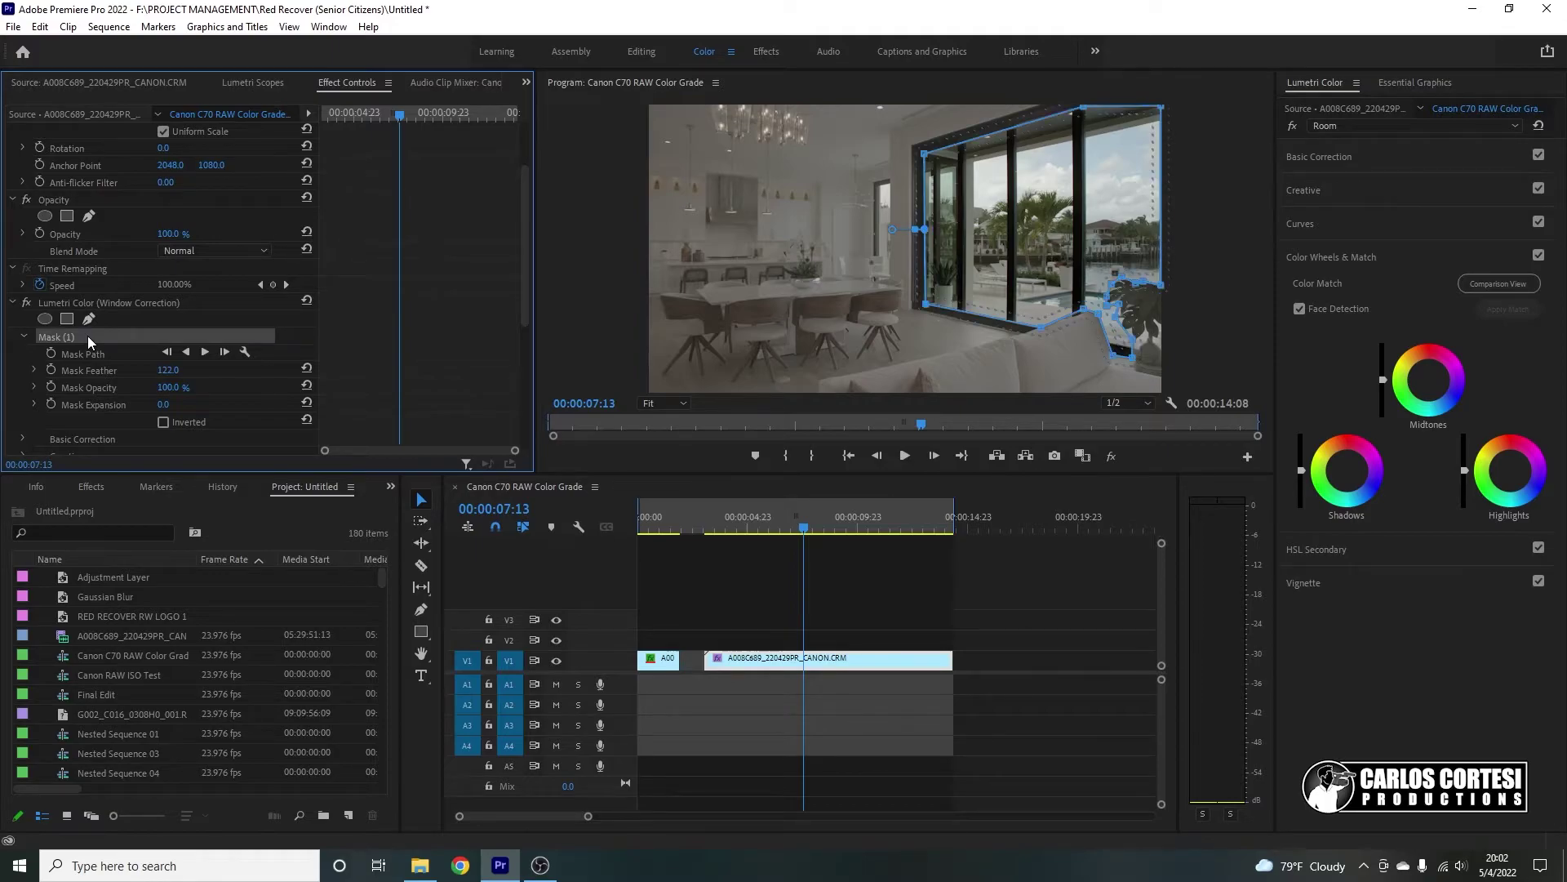
right_click(86, 335)
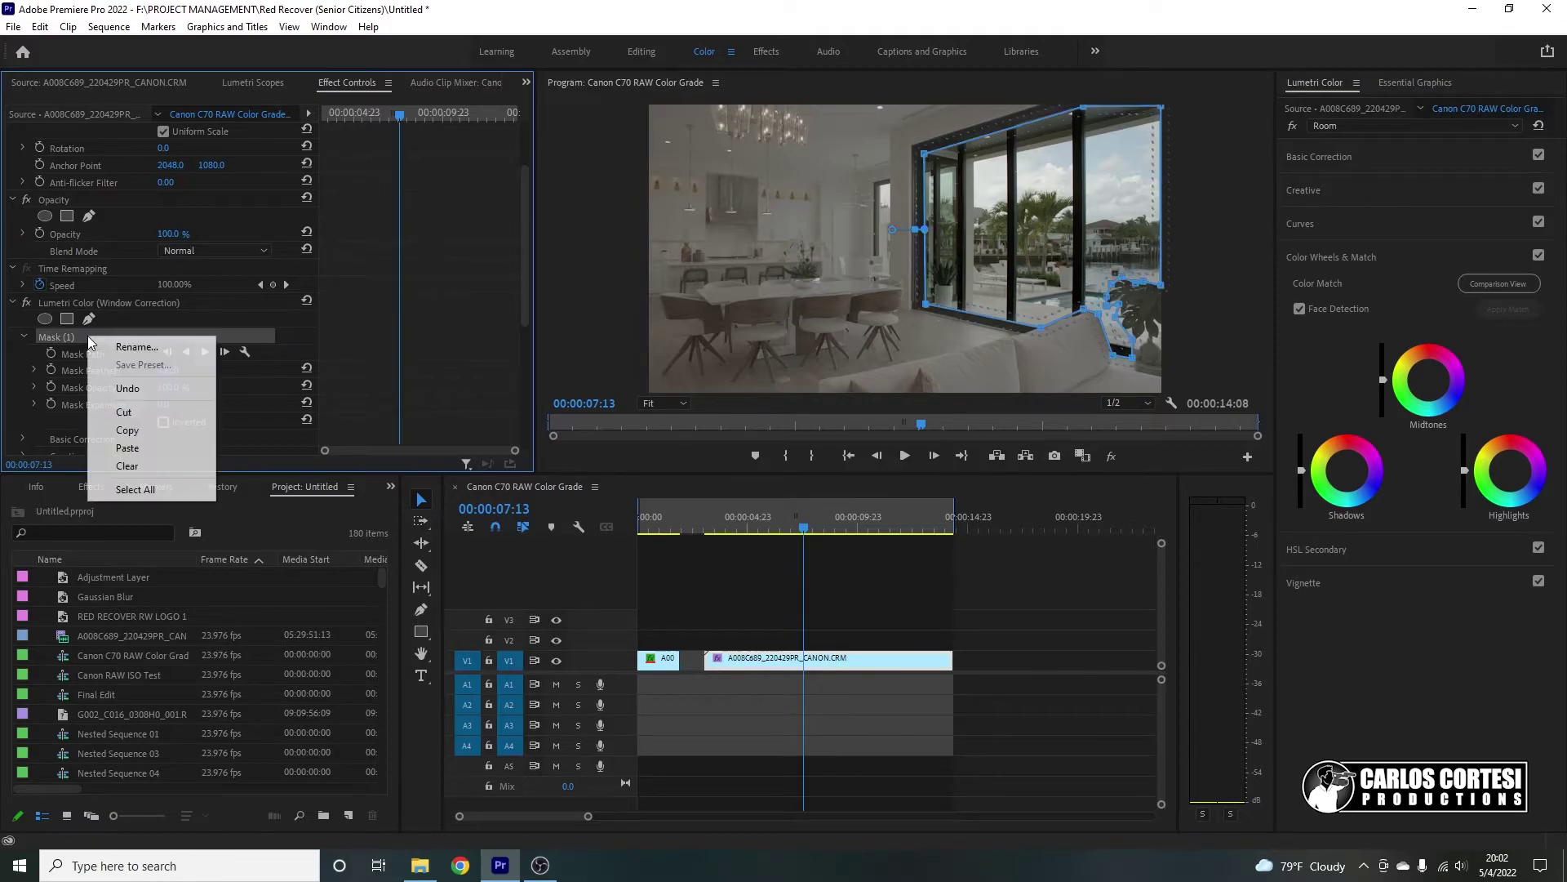
left_click(149, 428)
left_click_drag(525, 205, 519, 318)
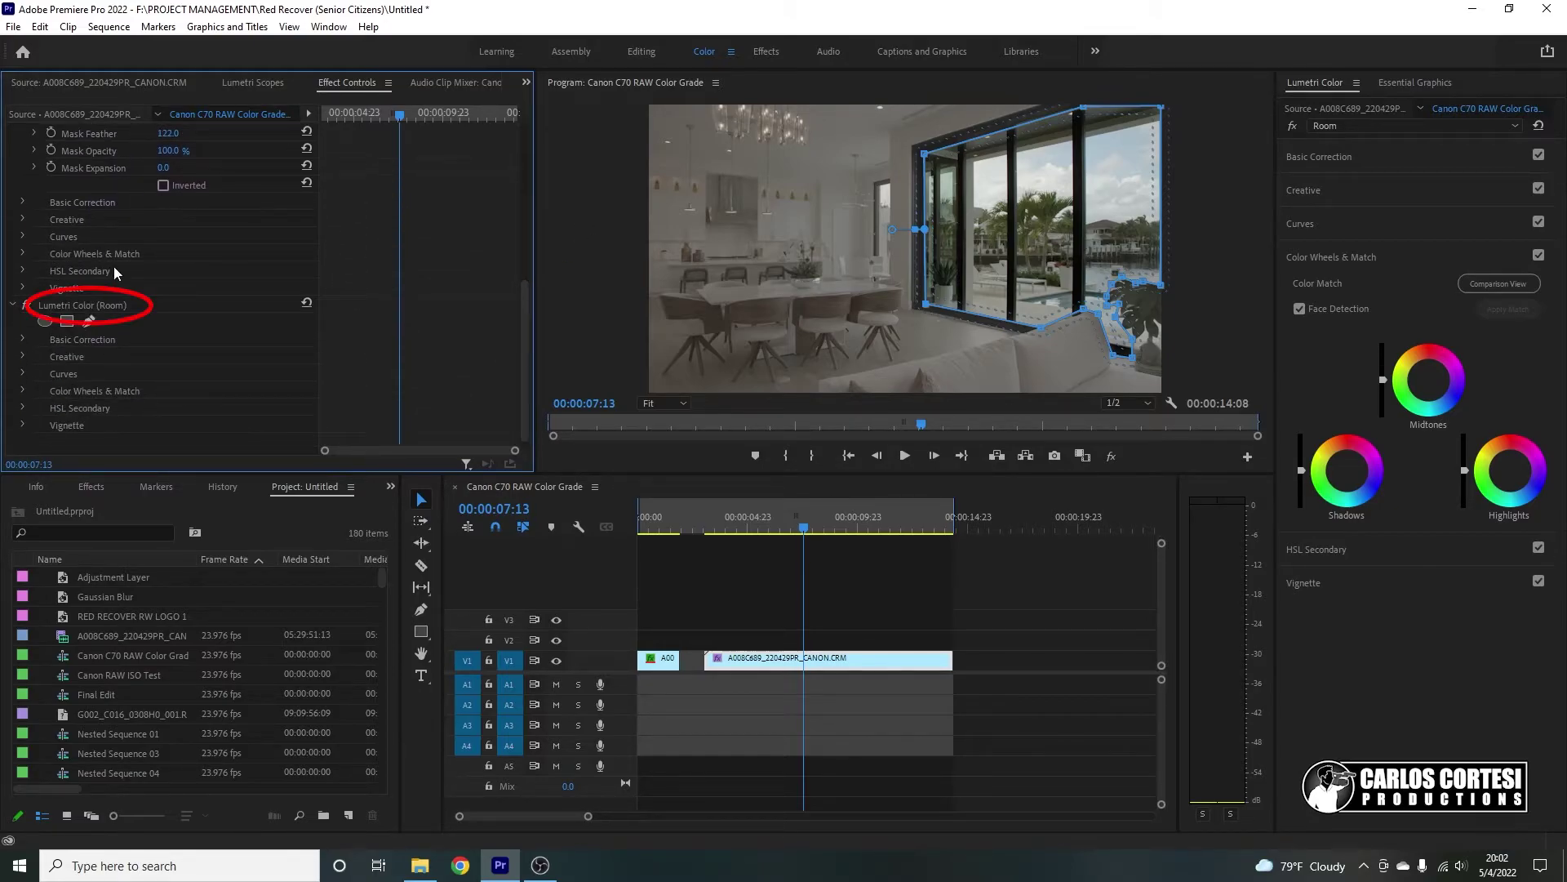
left_click(135, 309)
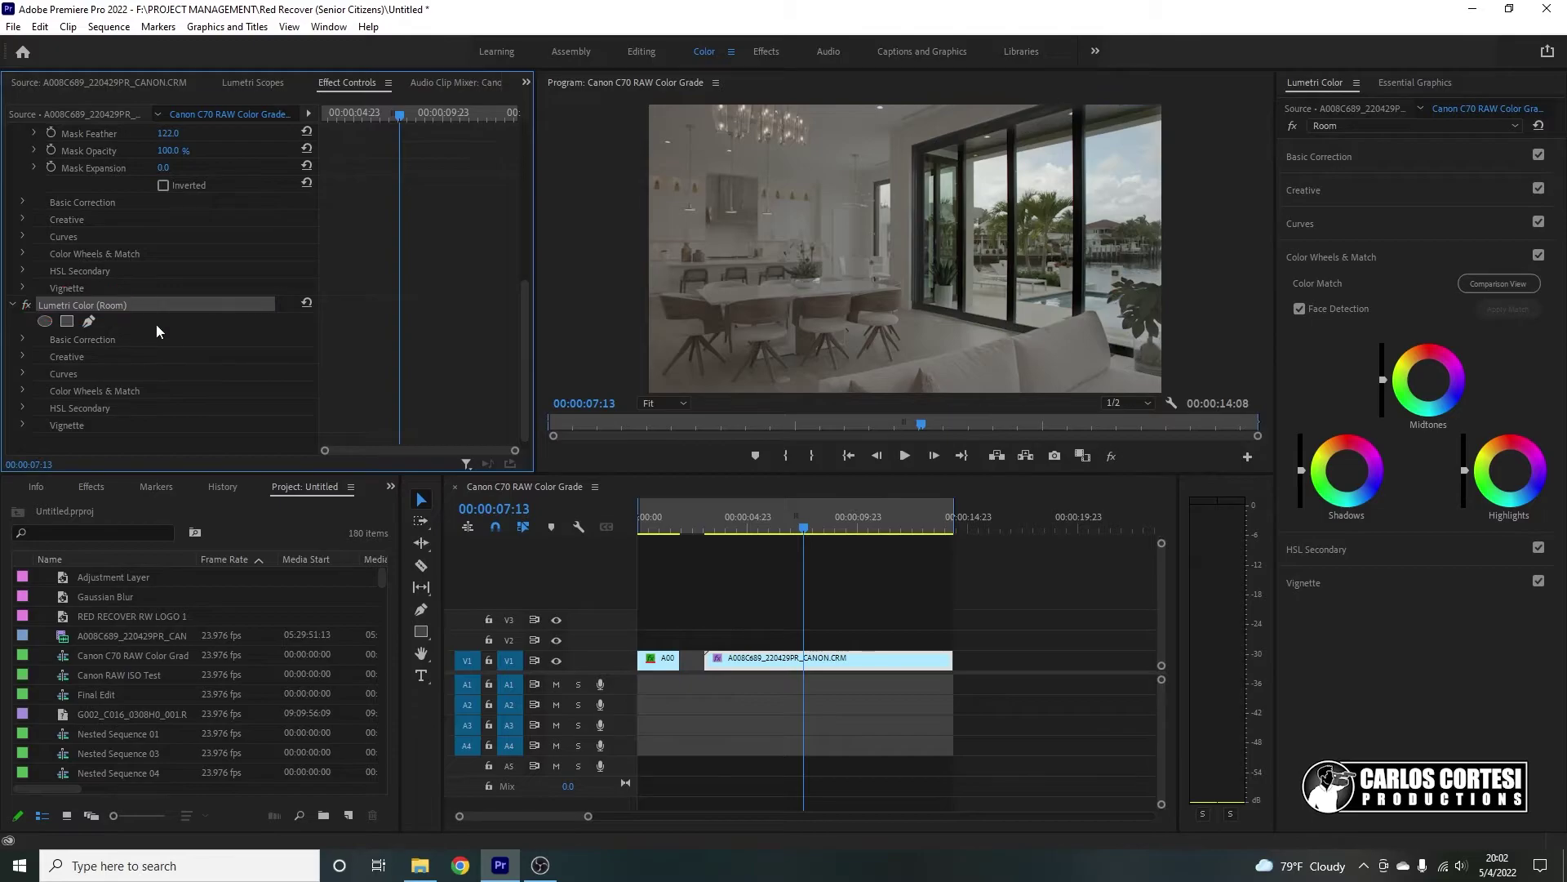
right_click(178, 329)
left_click(222, 439)
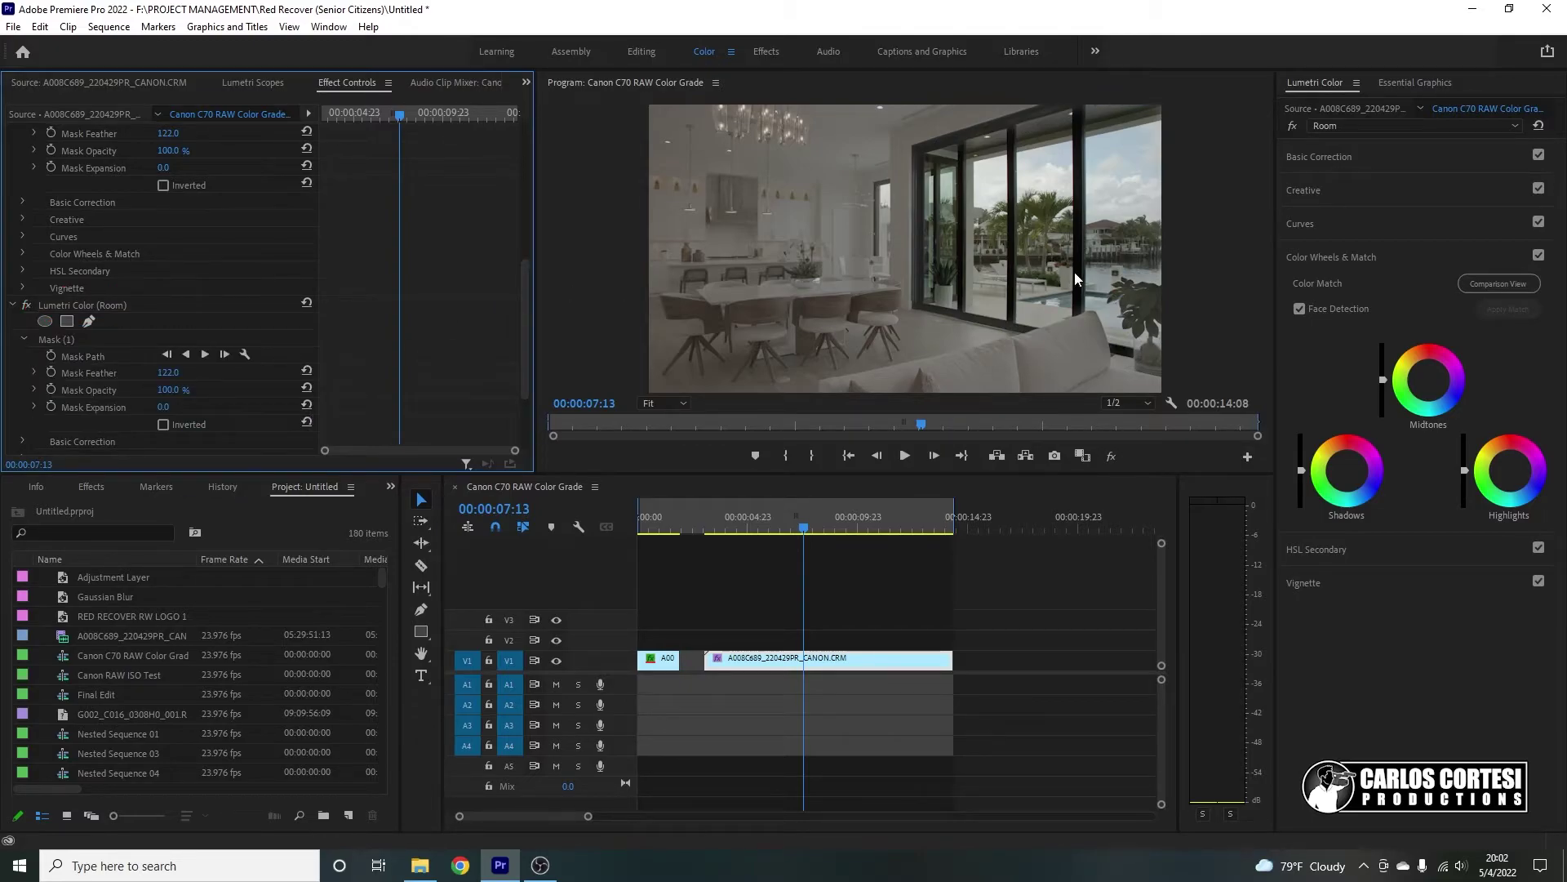
Step: Invert the Room mask and keep the Room effect selected in the Lumetri panel
left_click(142, 307)
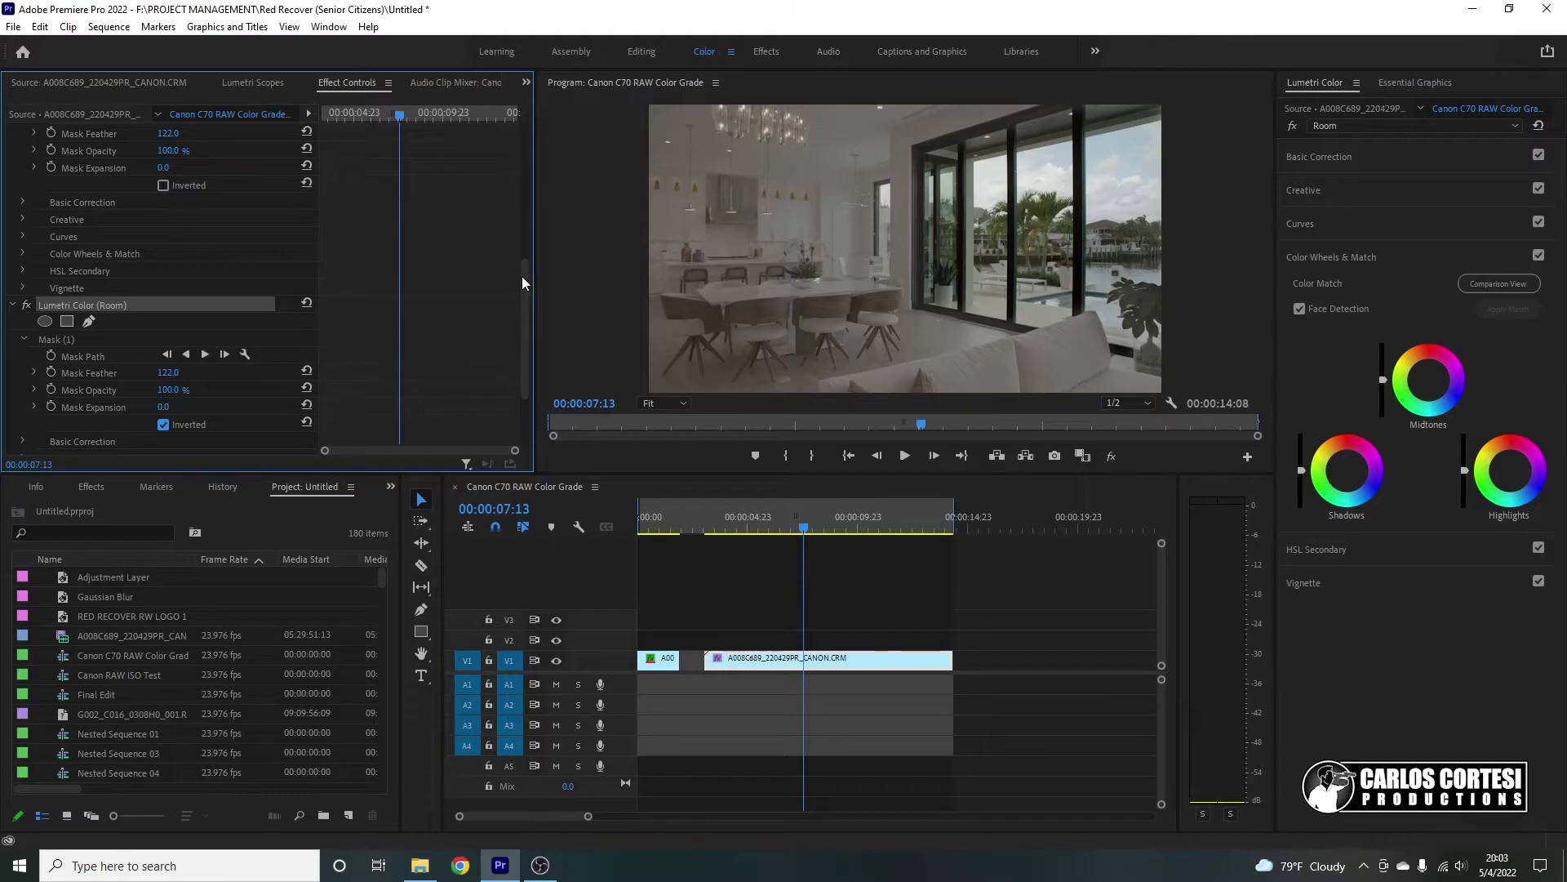
left_click_drag(525, 277, 531, 315)
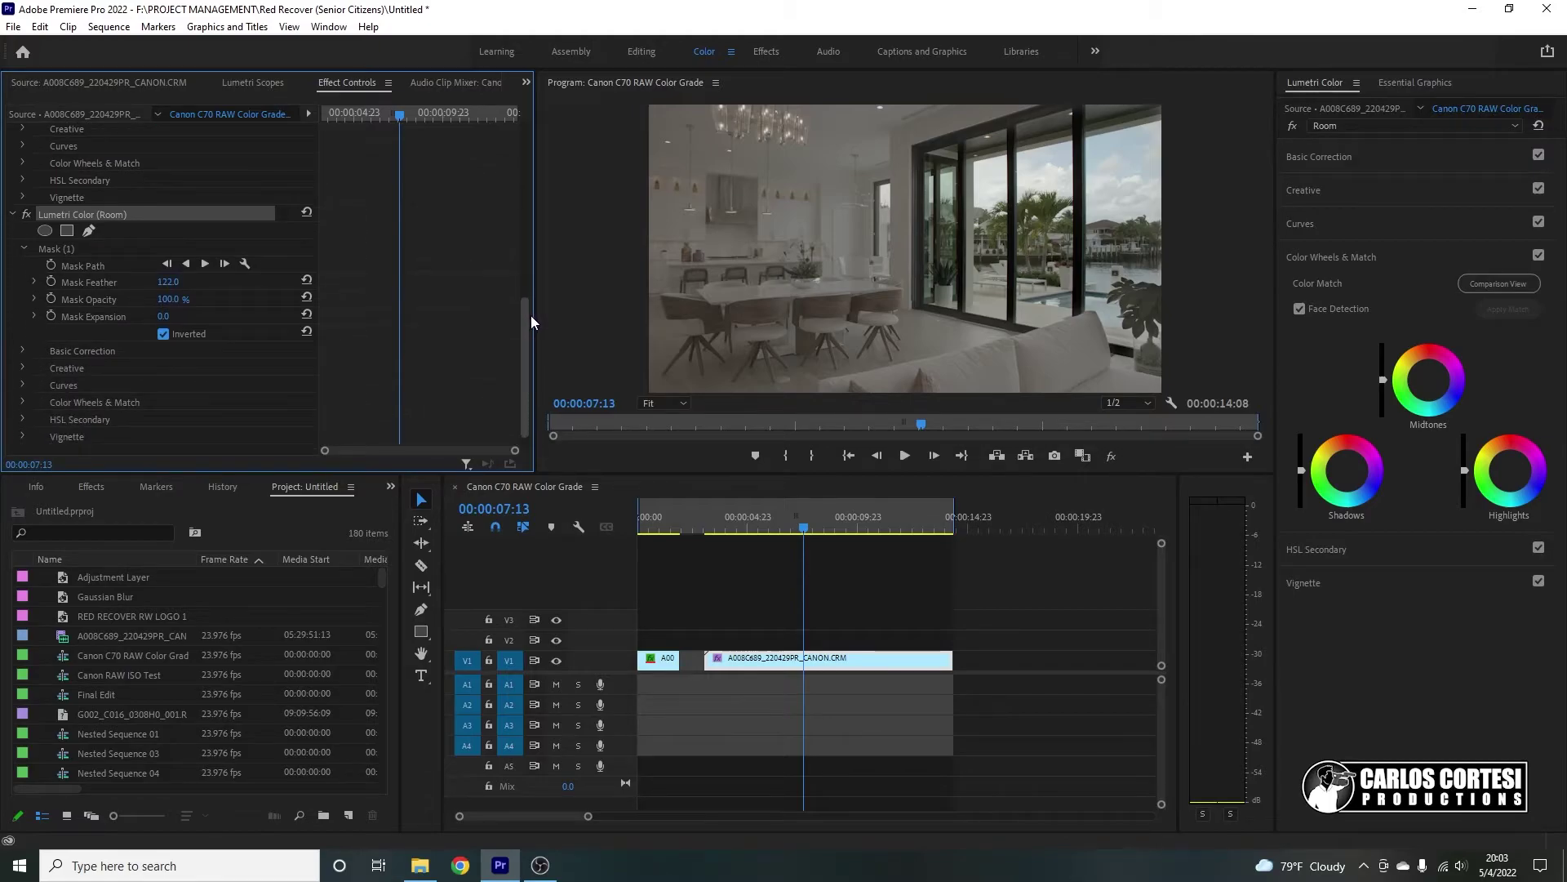
left_click(1336, 127)
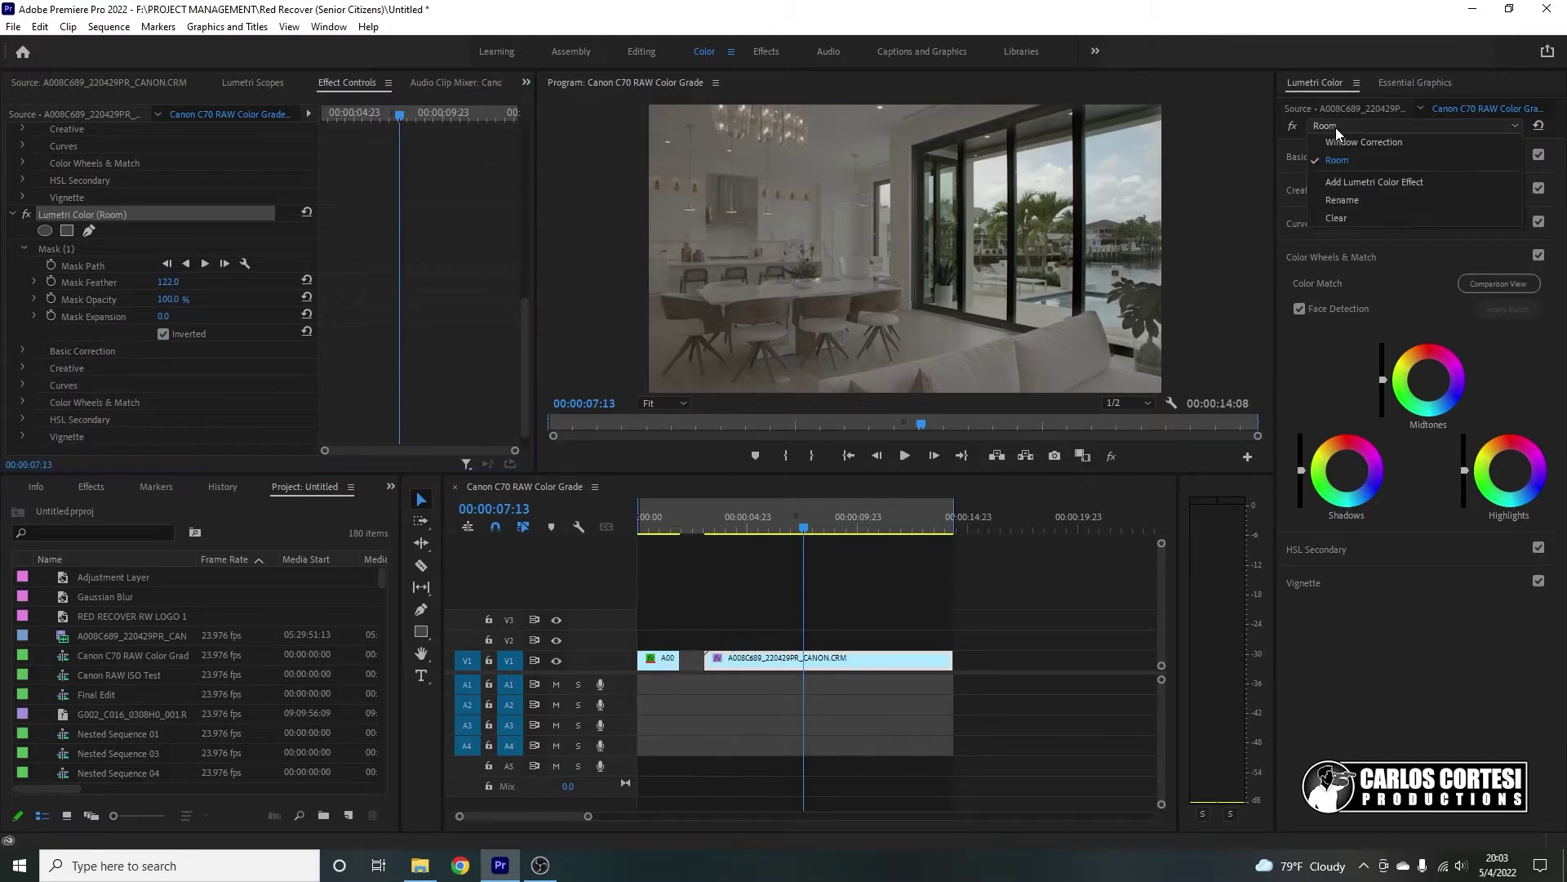
left_click(1344, 157)
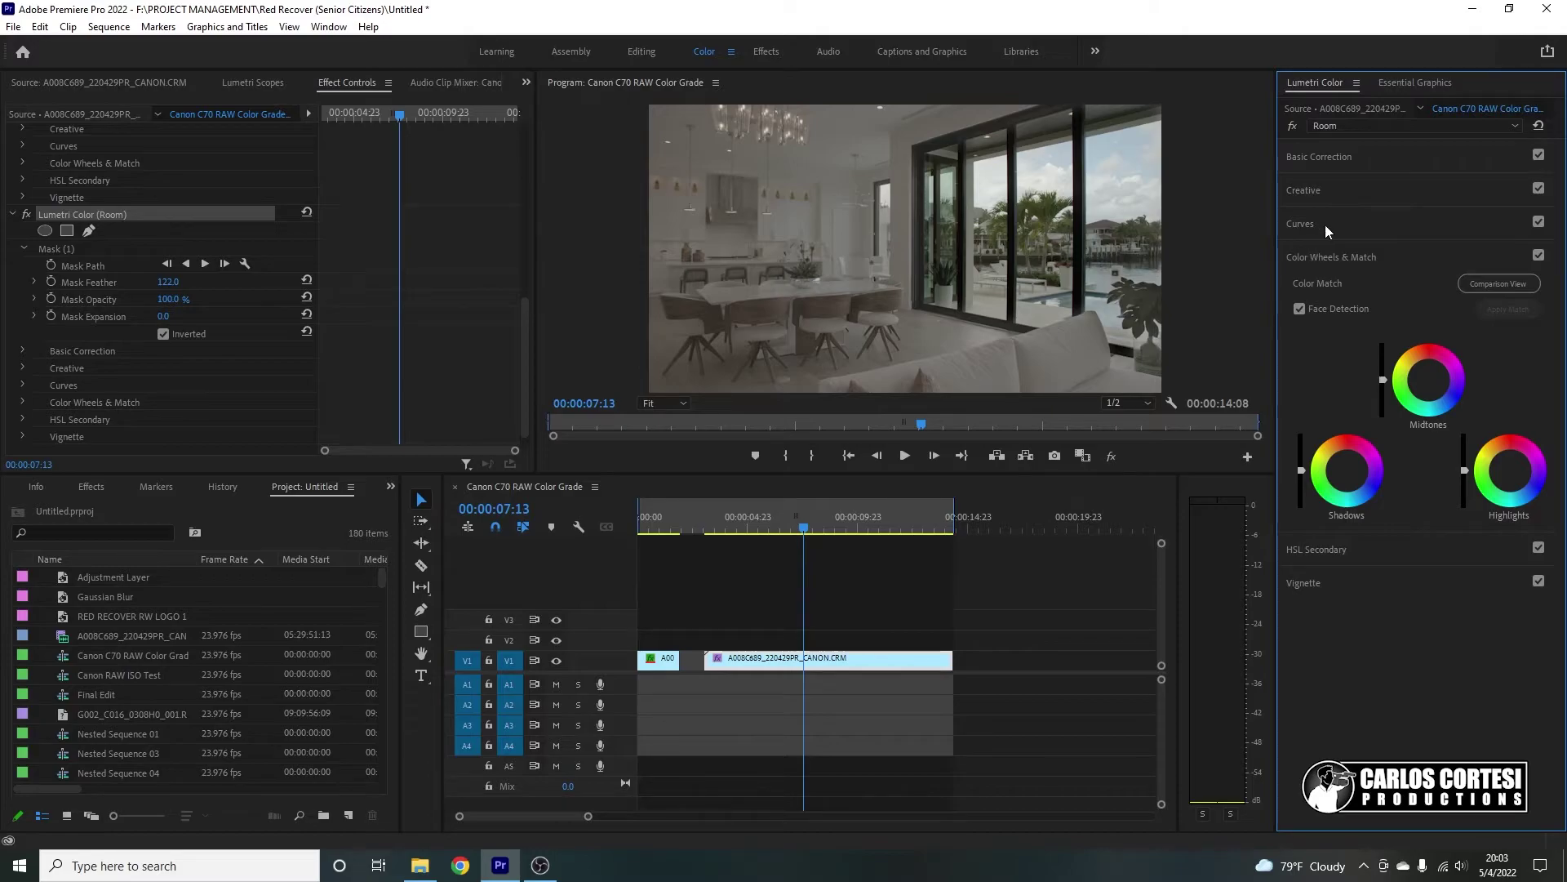
Step: Load the Broadcast-MediaOnQ-Canon-C70-Pro-LUT-65PC file as the Room's Creative look
left_click(1303, 190)
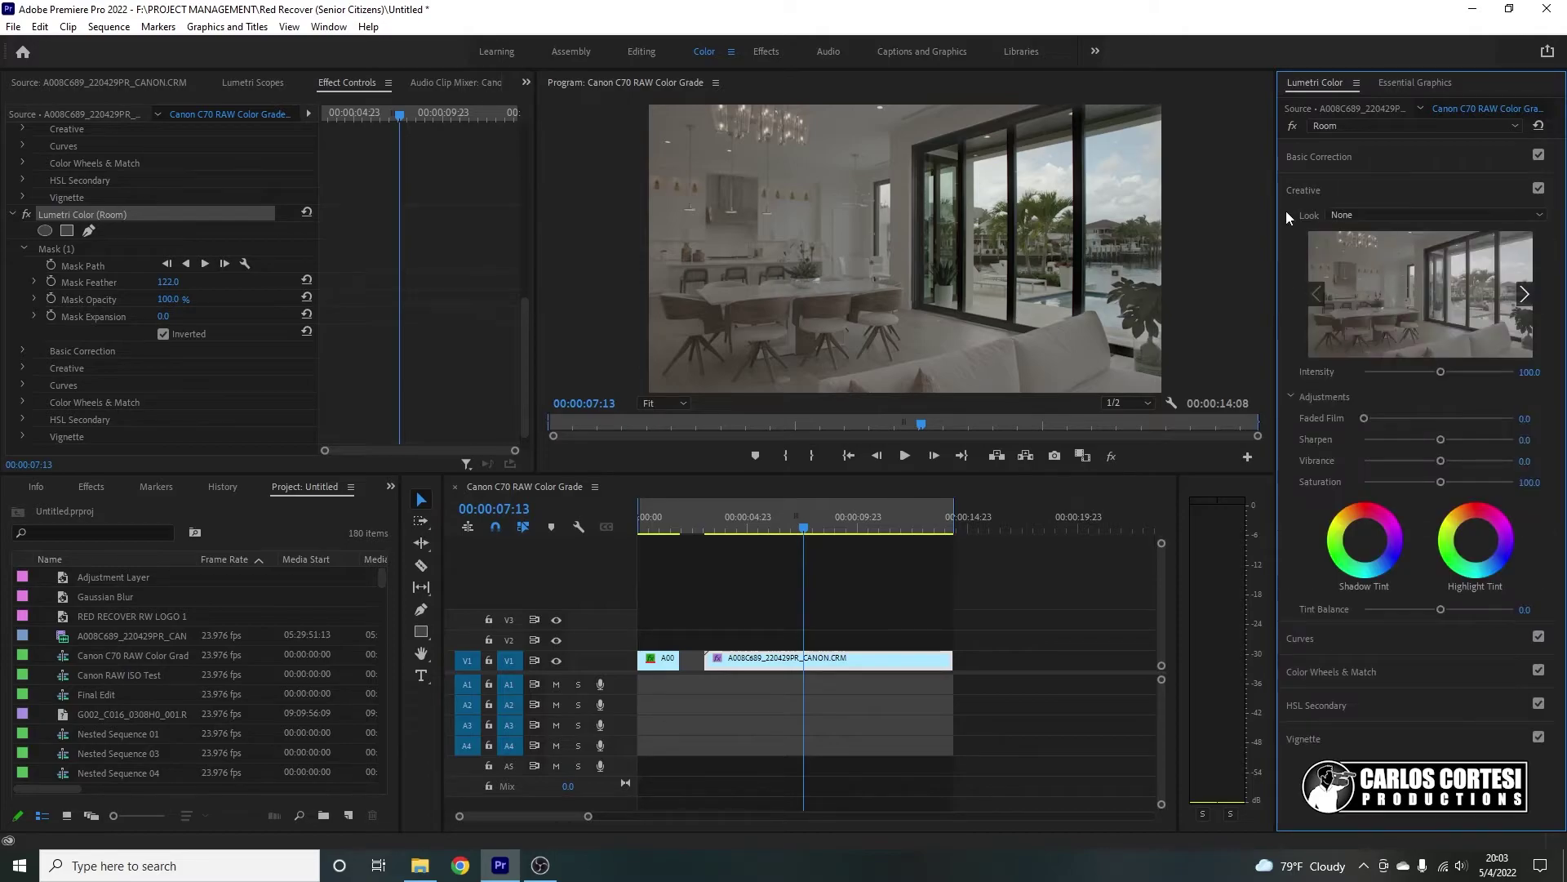
left_click(1342, 217)
left_click(1339, 264)
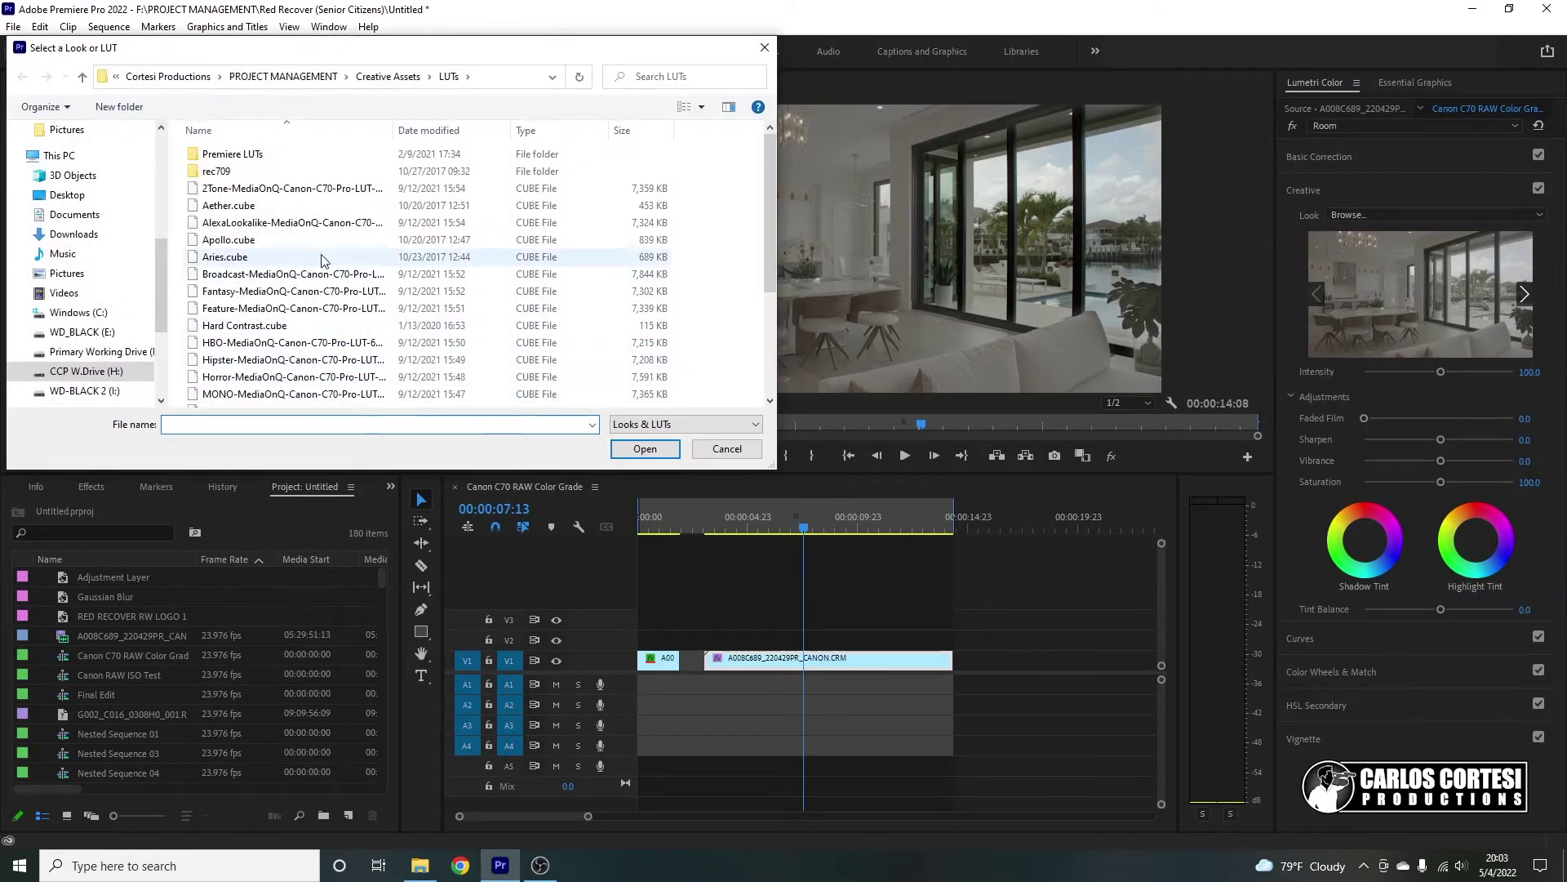
left_click(257, 278)
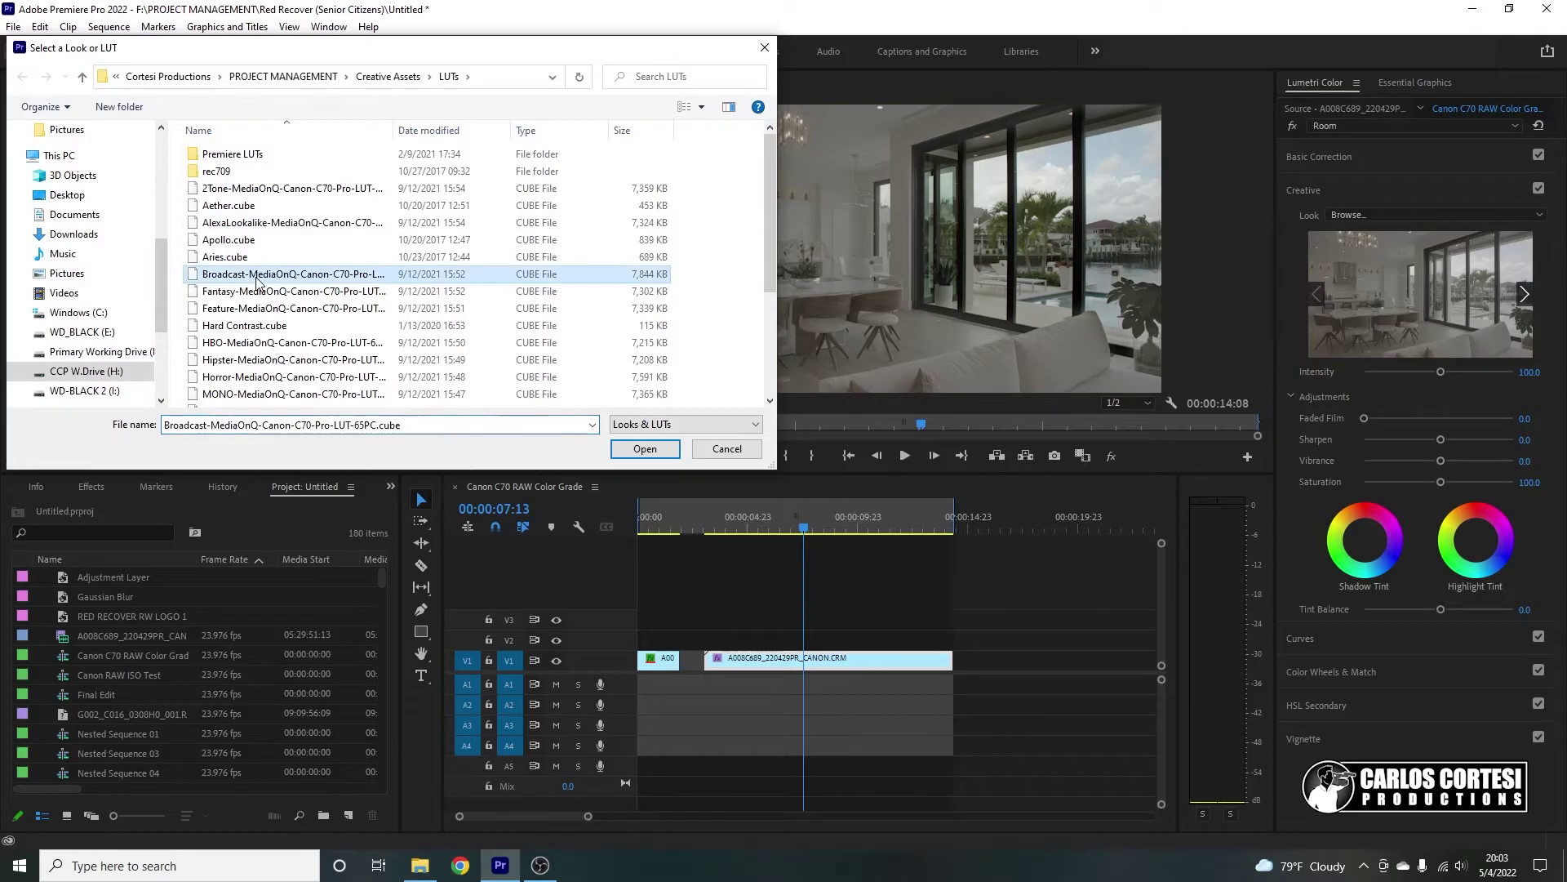
left_click(644, 448)
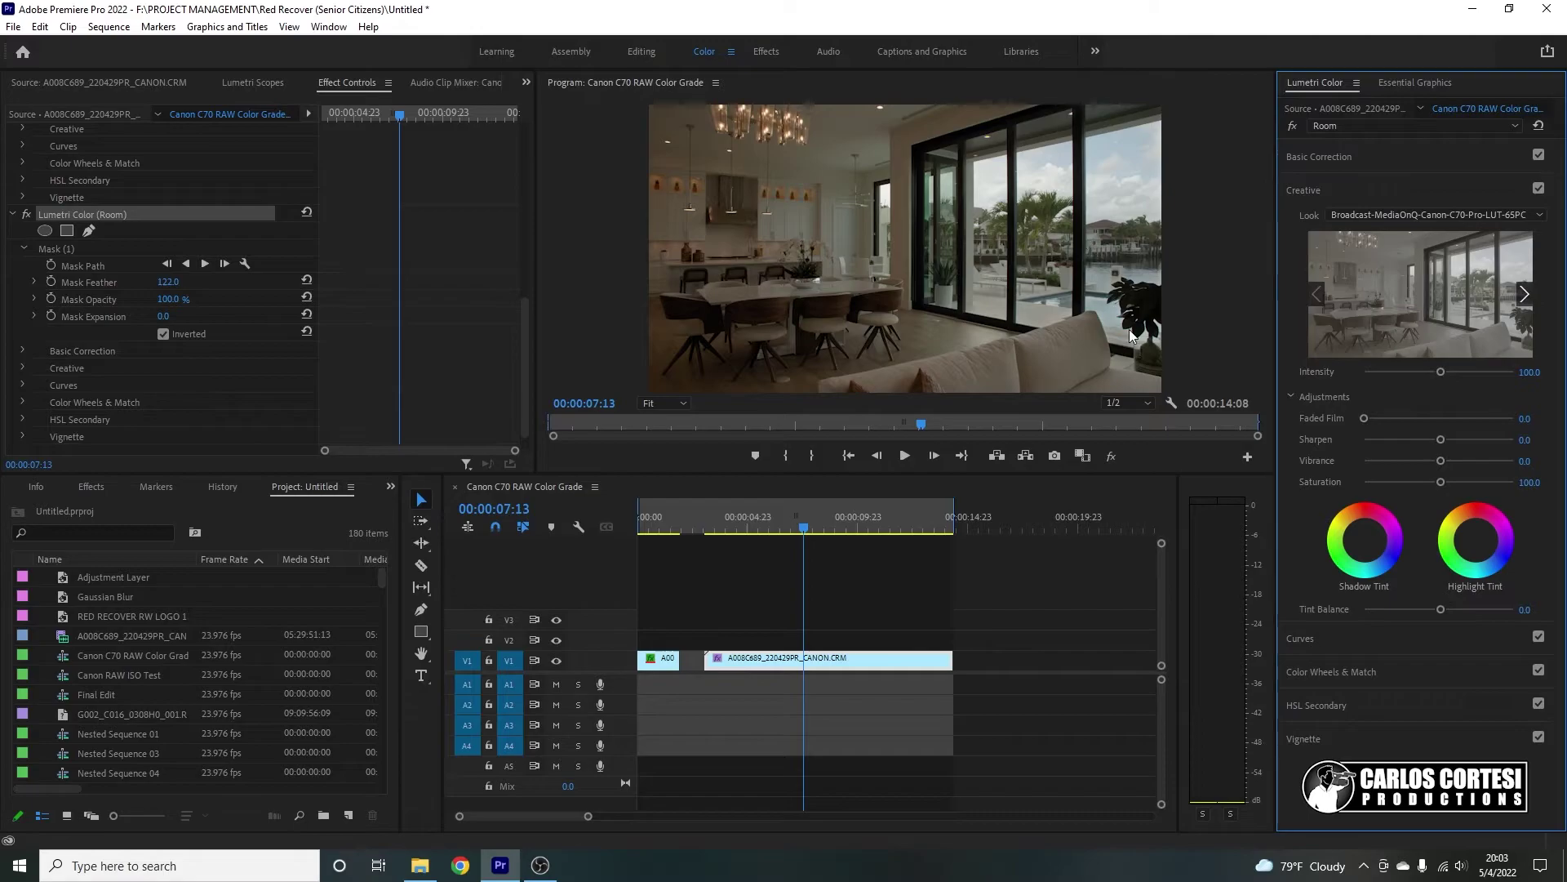
Step: Brighten the Room's exposure and adjust its midtones on the colour wheels
left_click(1373, 163)
mouse_move(1441, 317)
left_mouse_down()
mouse_move(1494, 316)
mouse_move(1414, 335)
mouse_move(1479, 325)
mouse_move(1427, 325)
mouse_move(1471, 306)
mouse_move(1453, 303)
mouse_move(1476, 317)
mouse_move(1458, 322)
left_mouse_up()
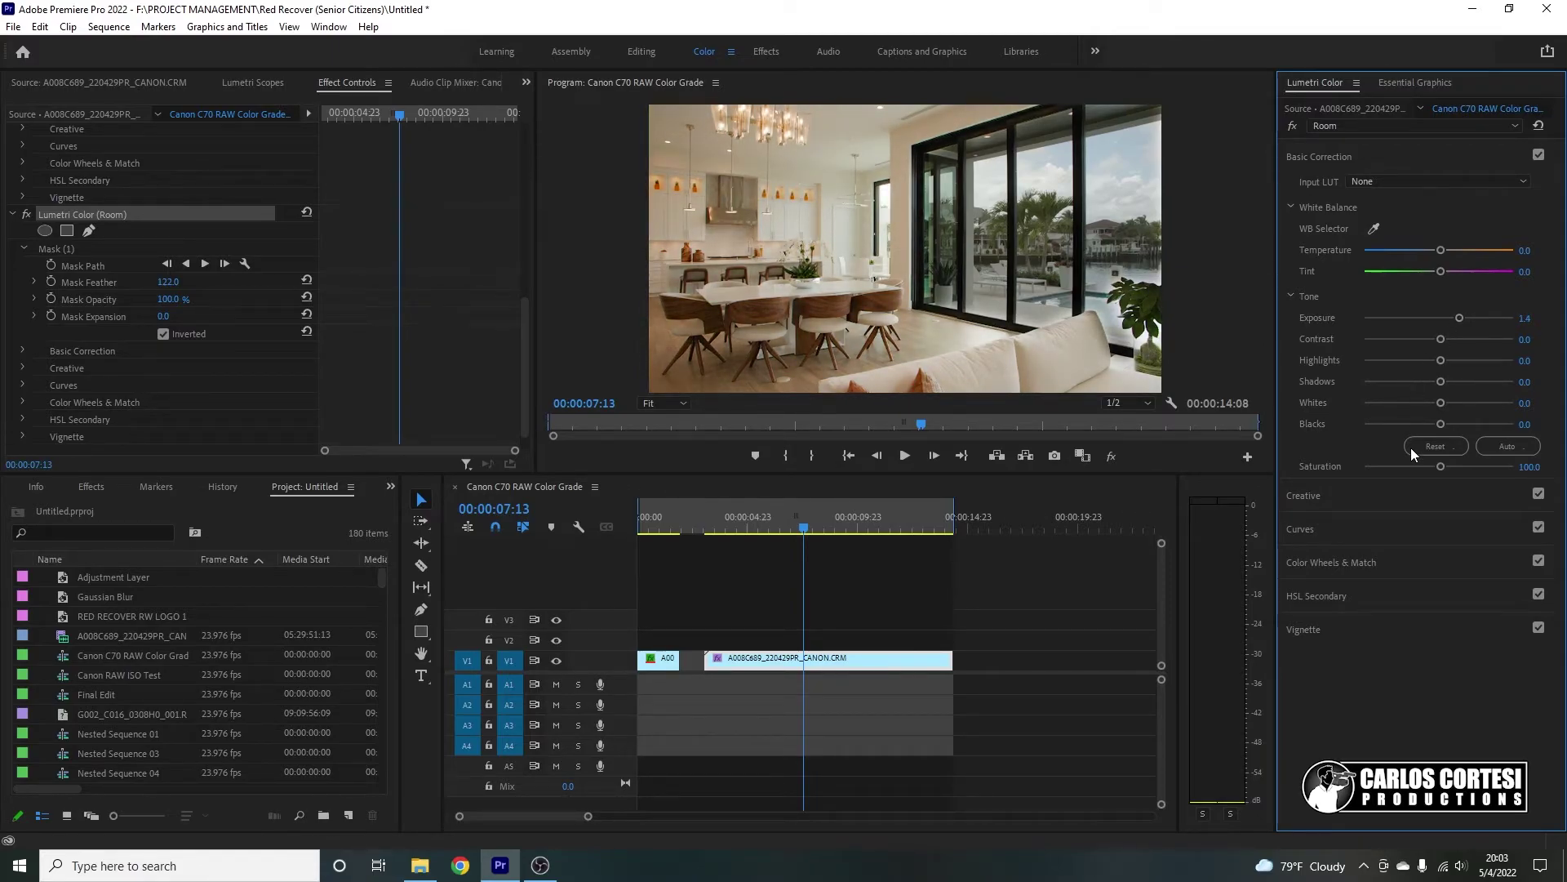
left_click(1373, 560)
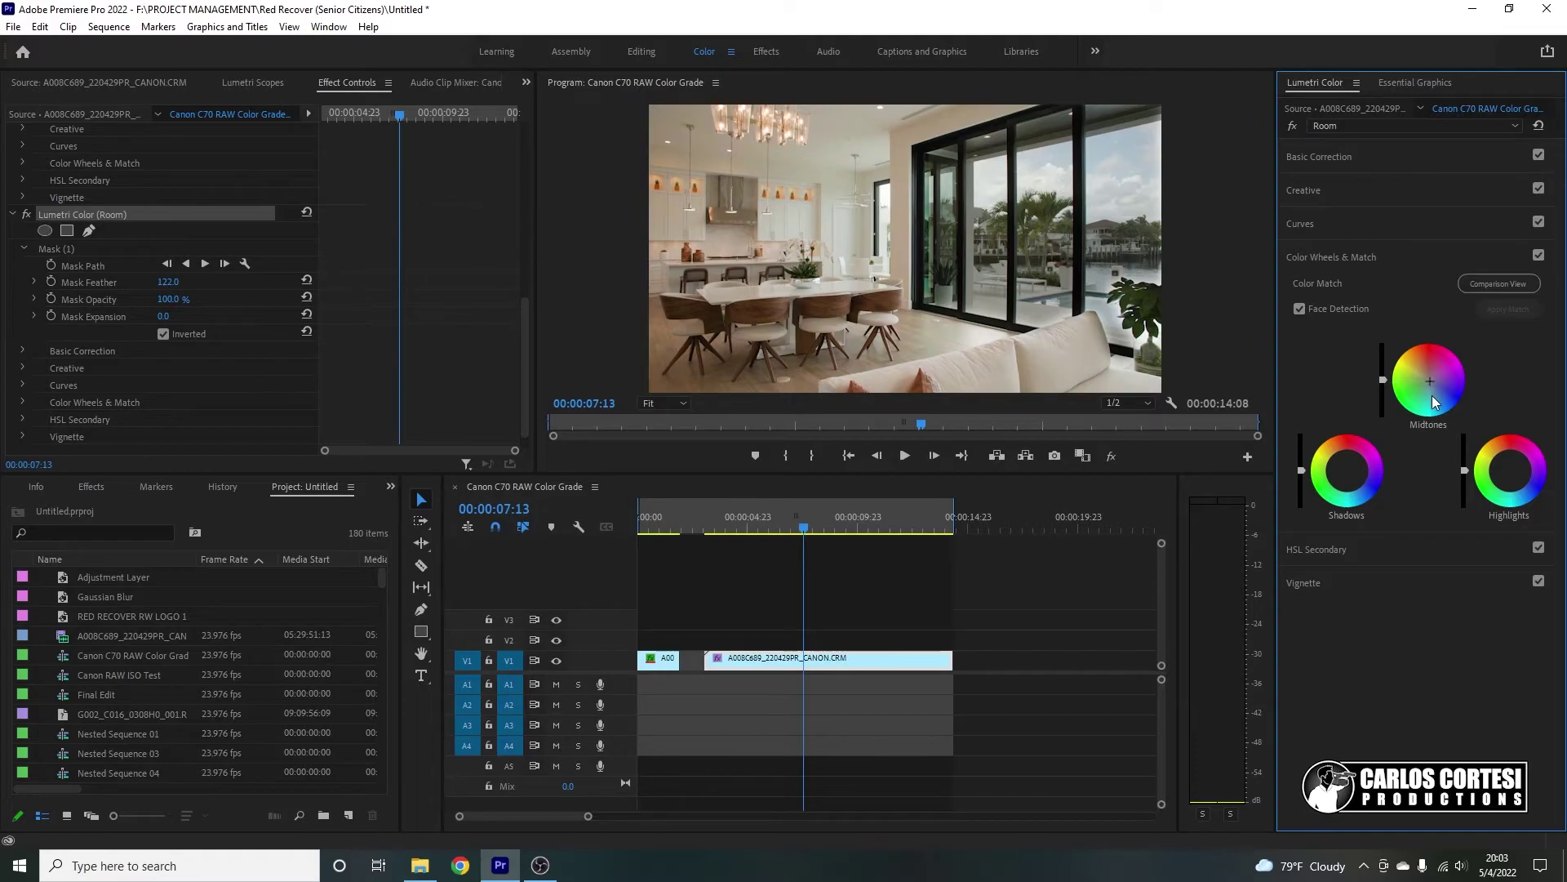
left_click_drag(1382, 380, 1380, 388)
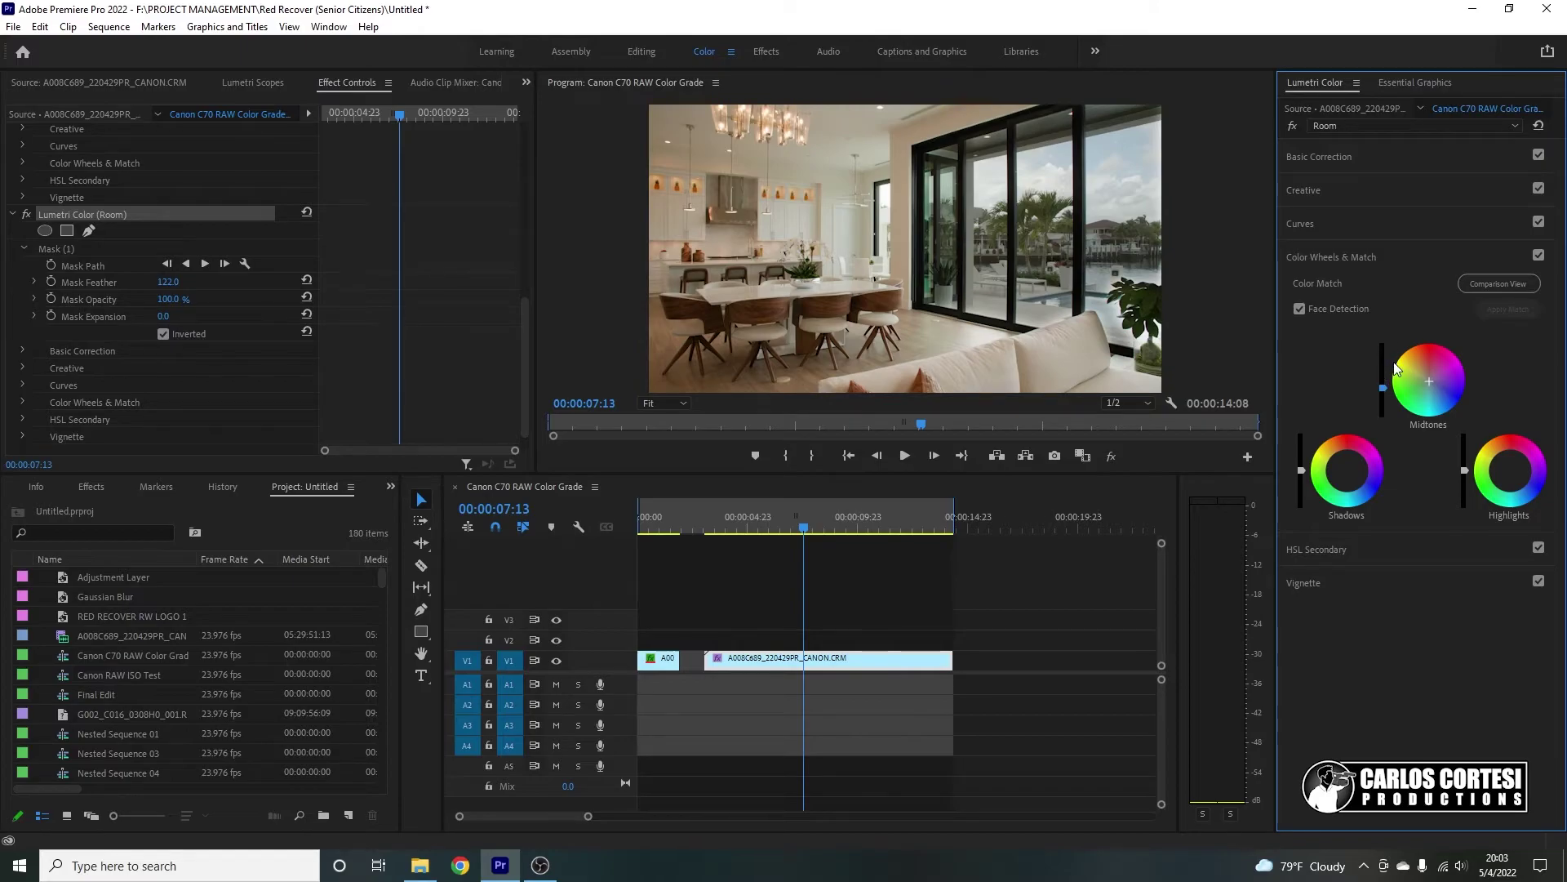
mouse_move(1383, 388)
left_mouse_down()
mouse_move(1382, 373)
mouse_move(1383, 393)
left_mouse_up()
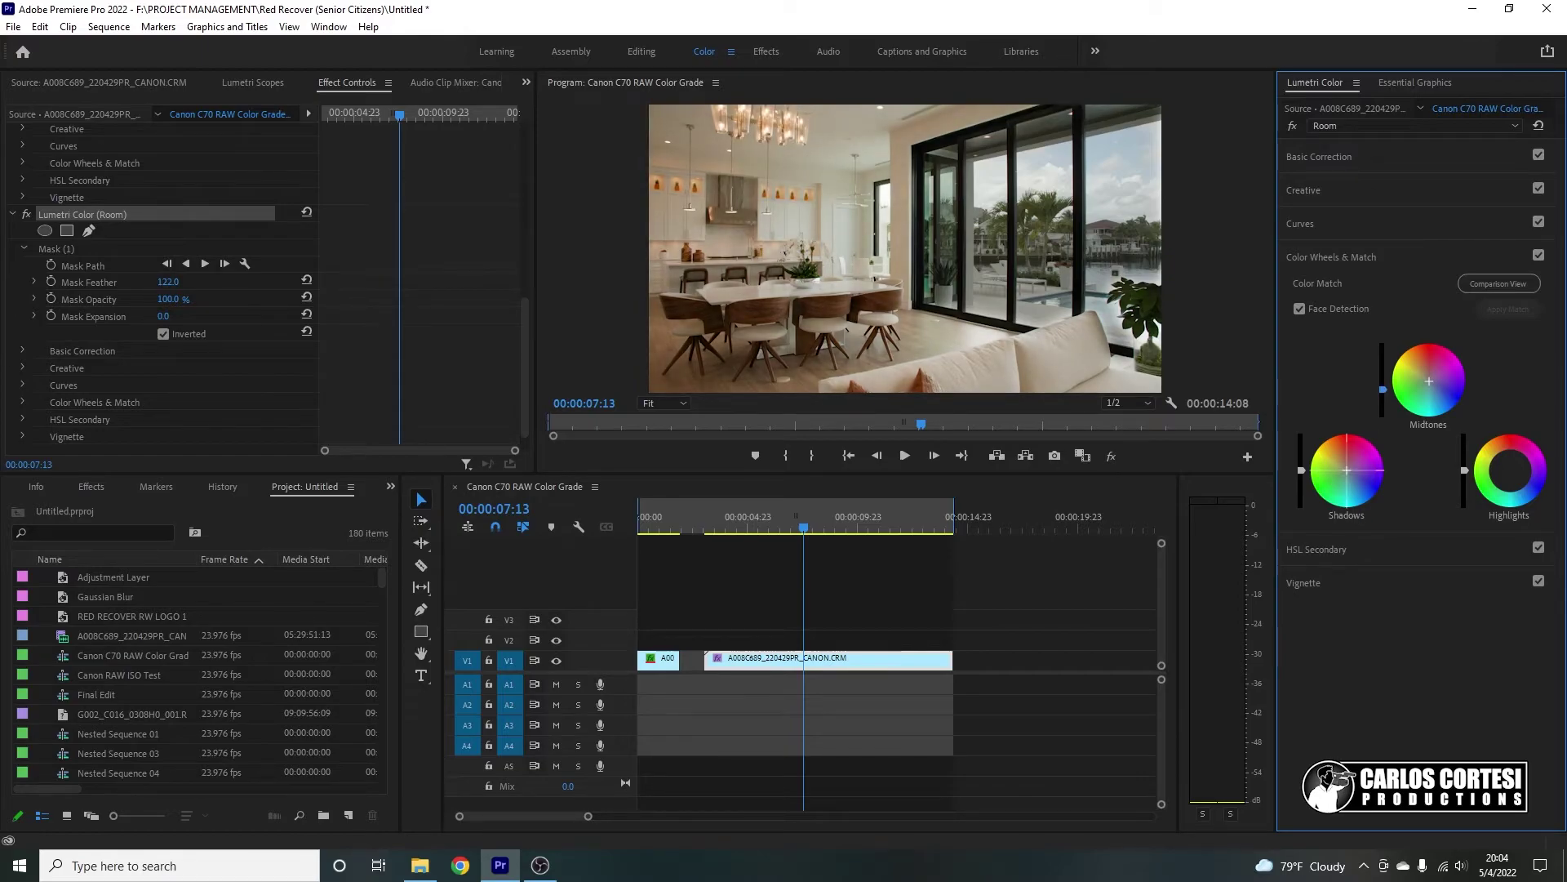
Step: Deepen the Room's shadows slightly and push its midtones brighter
left_click_drag(1348, 471, 1354, 482)
left_click_drag(1302, 480, 1303, 480)
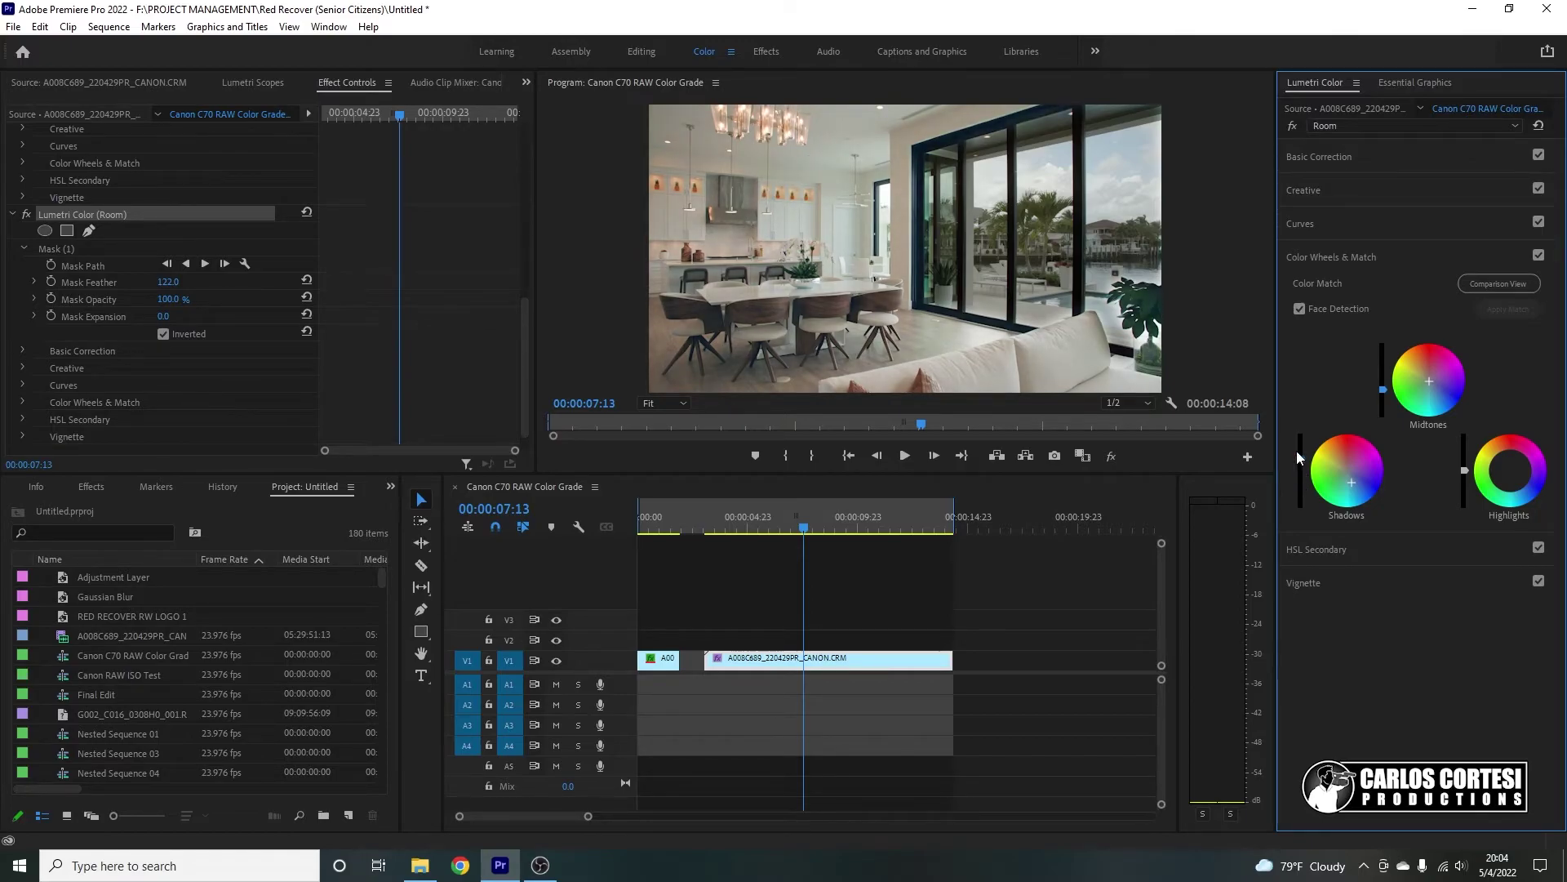
double_click(1301, 456)
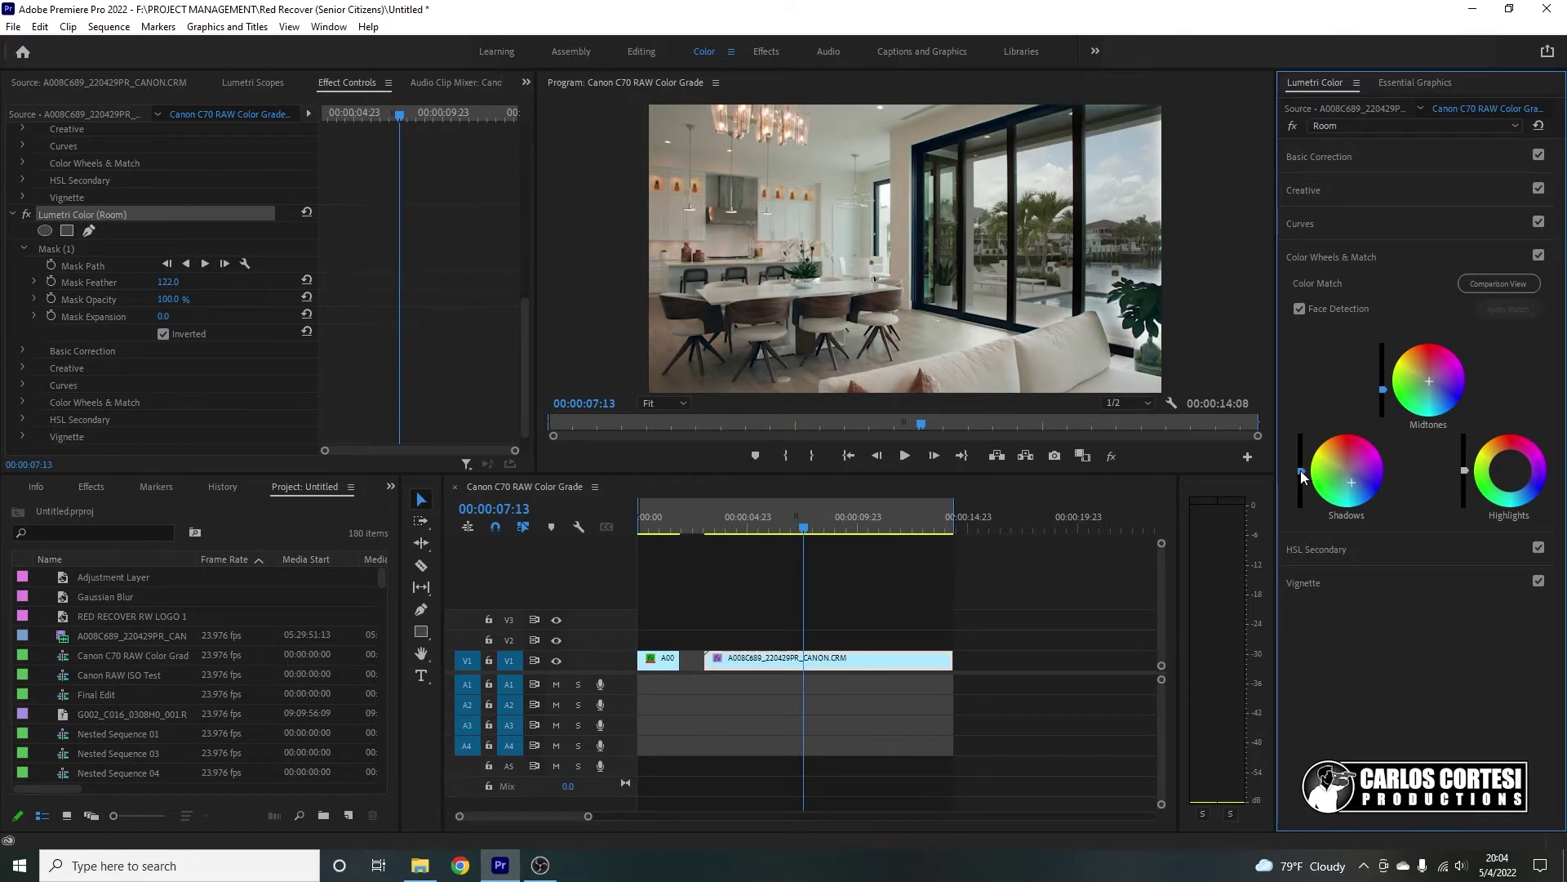
left_click_drag(1300, 471, 1301, 482)
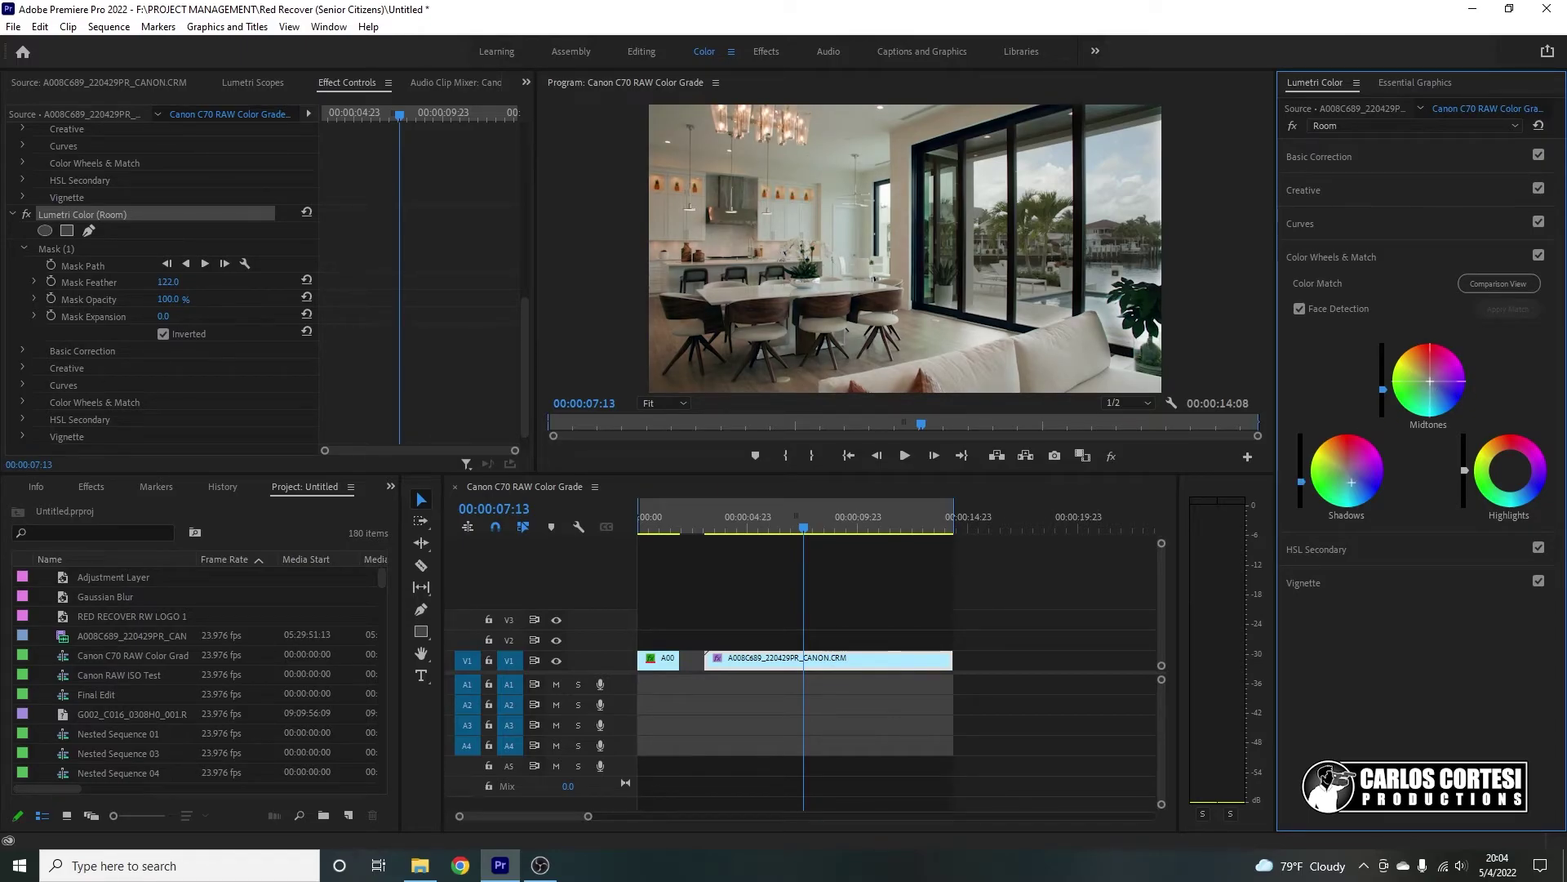
left_click_drag(1382, 389, 1382, 368)
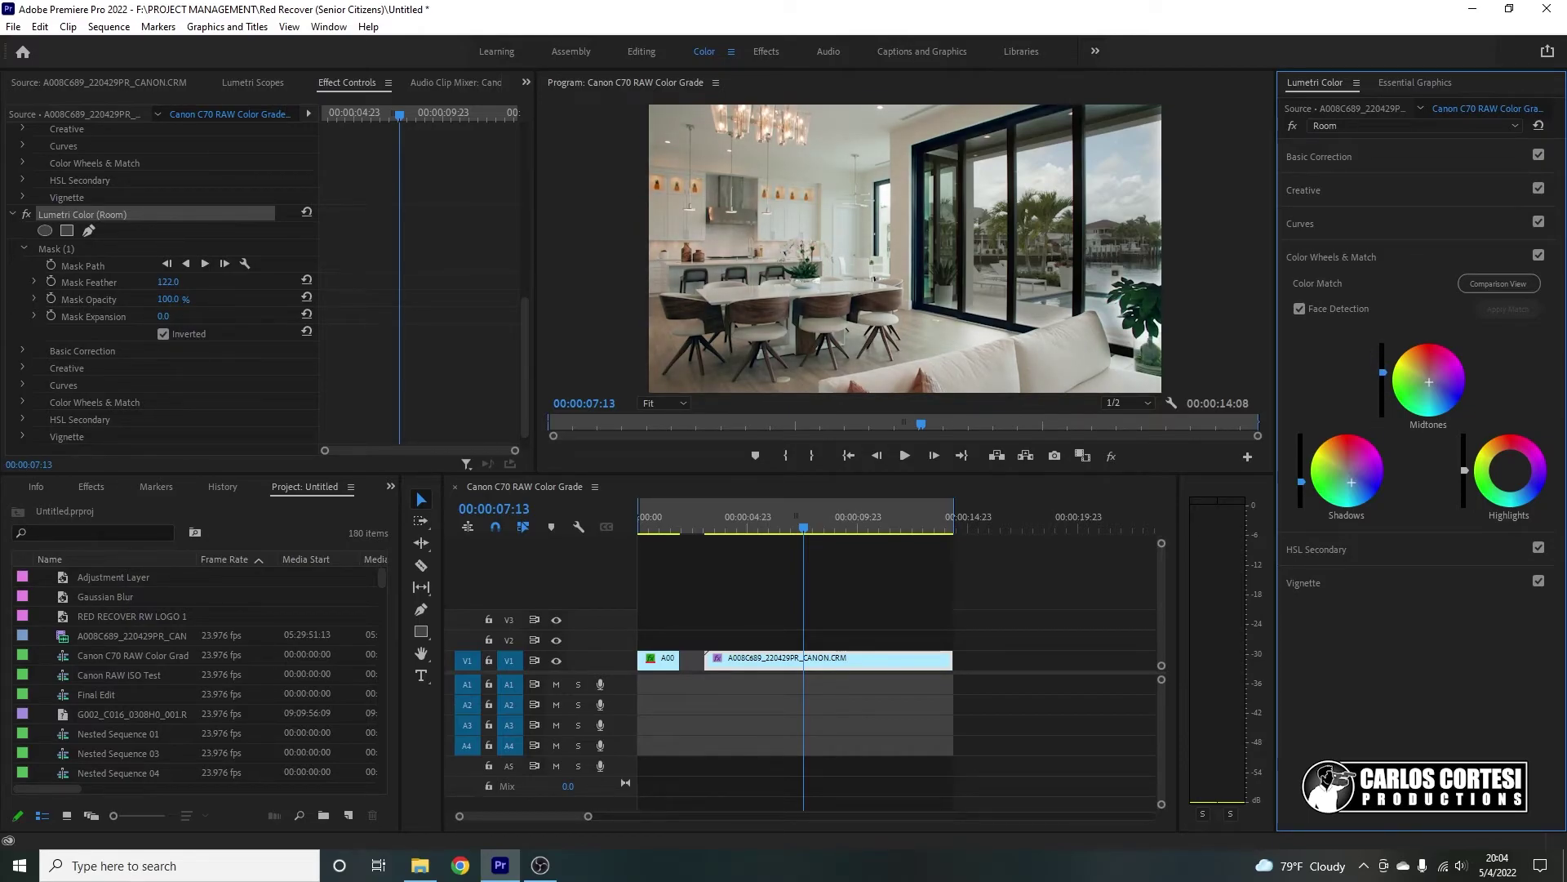
left_click(254, 84)
Step: Enable the HLS and YUV vectorscopes in Lumetri Scopes
right_click(198, 174)
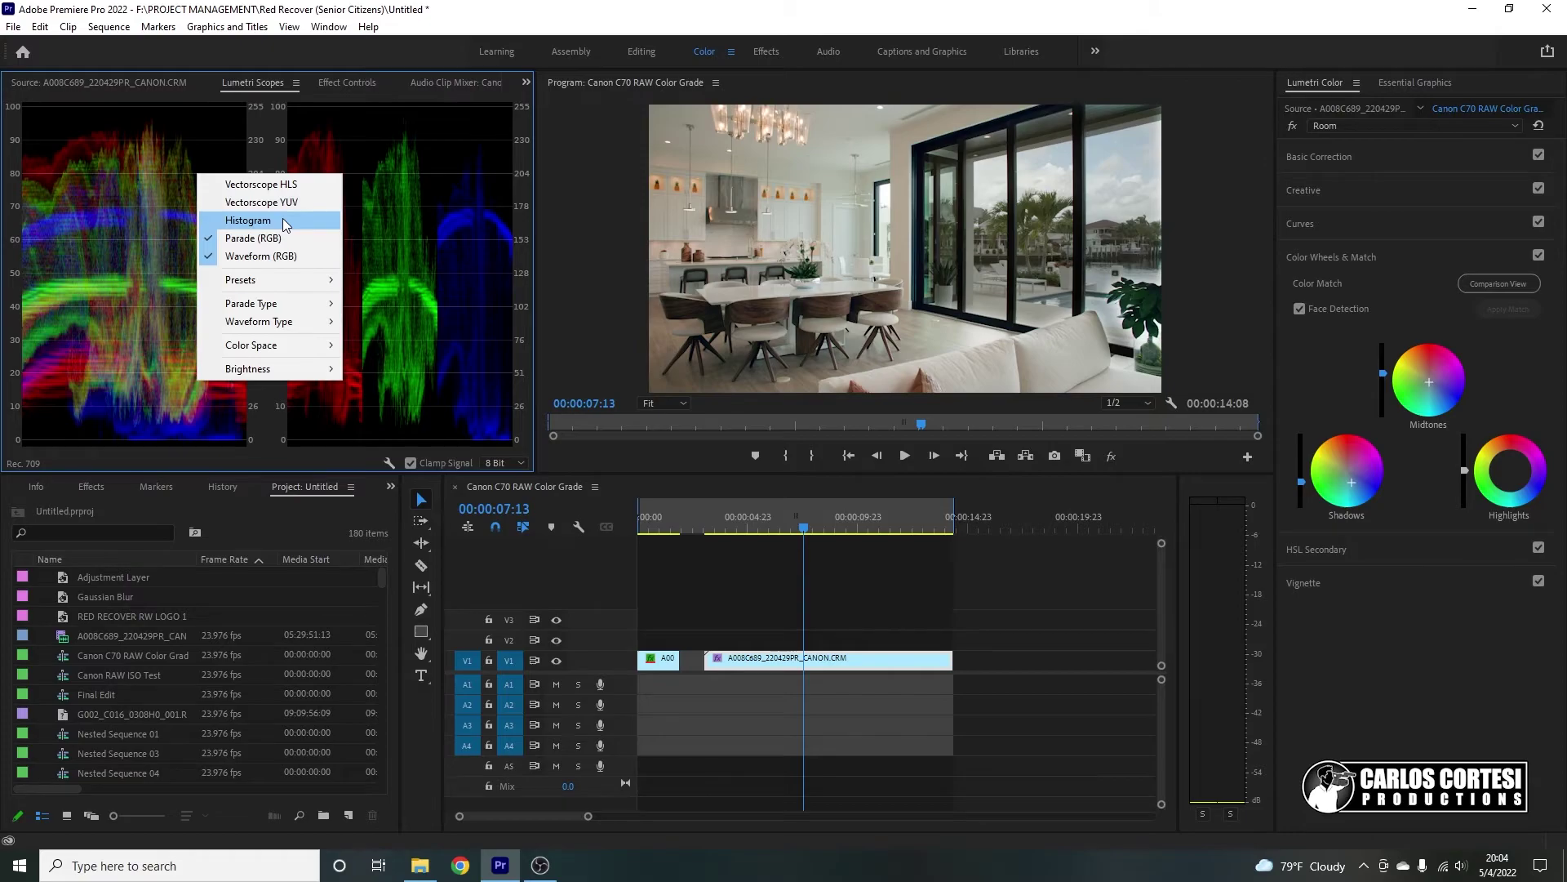
mouse_move(280, 308)
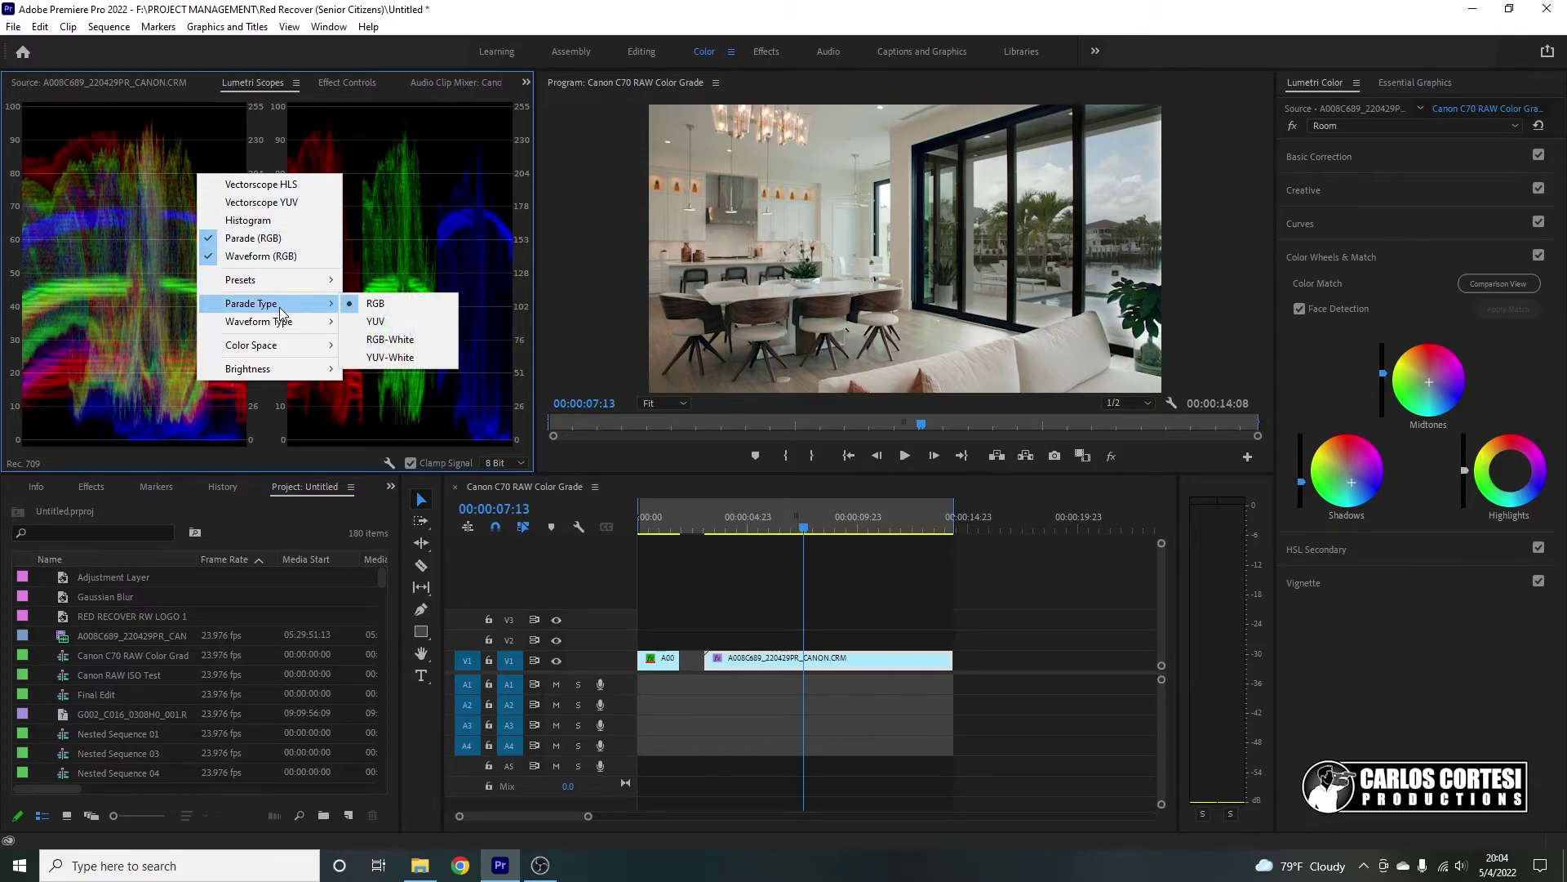
left_click(295, 187)
right_click(193, 186)
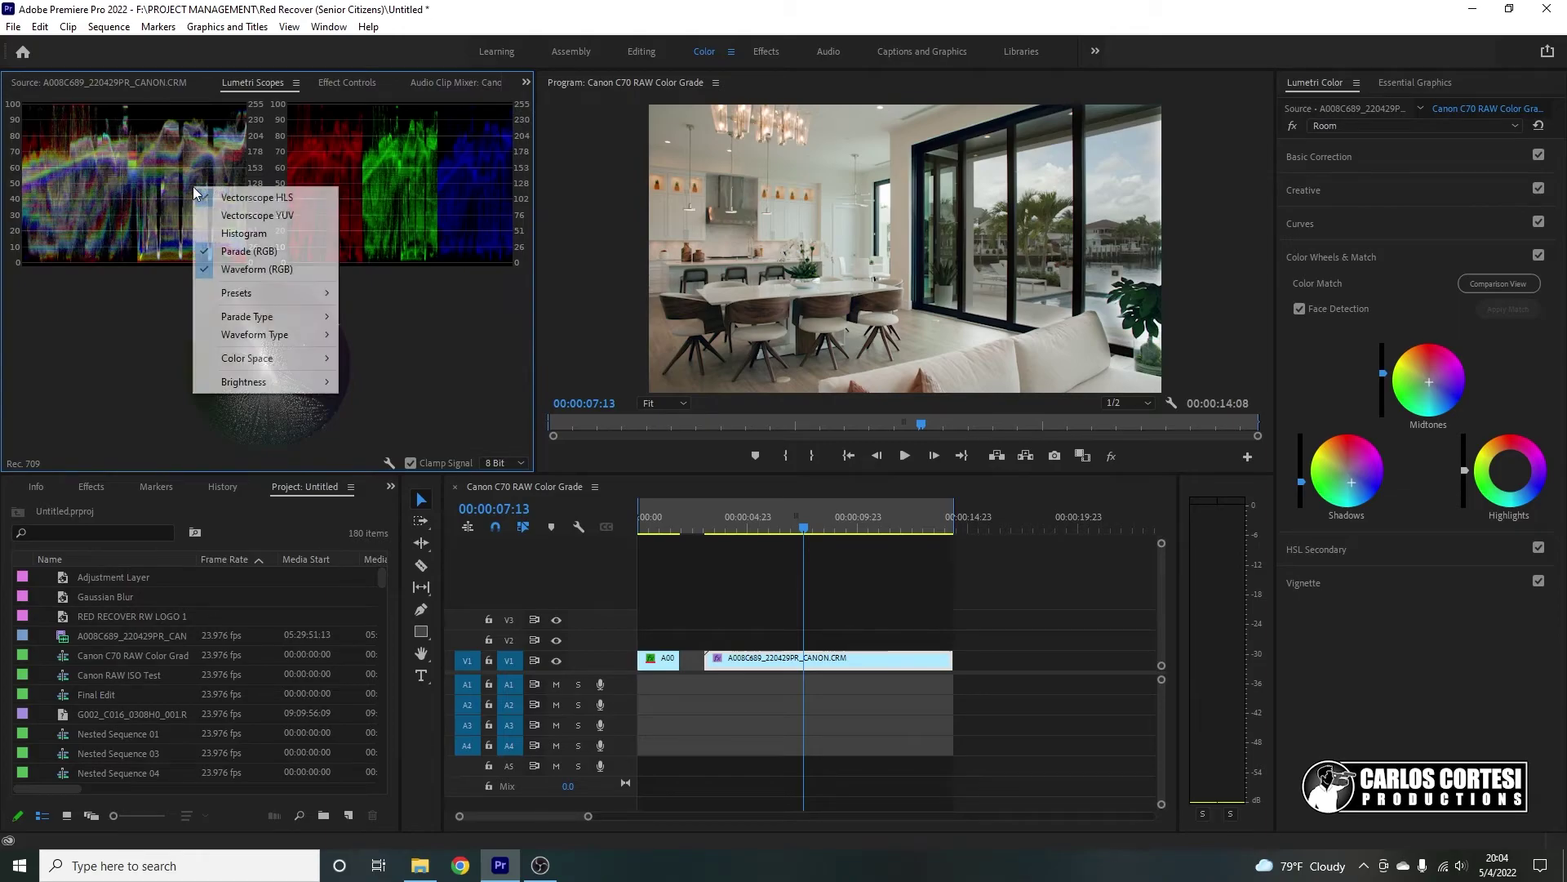
left_click(245, 204)
right_click(396, 370)
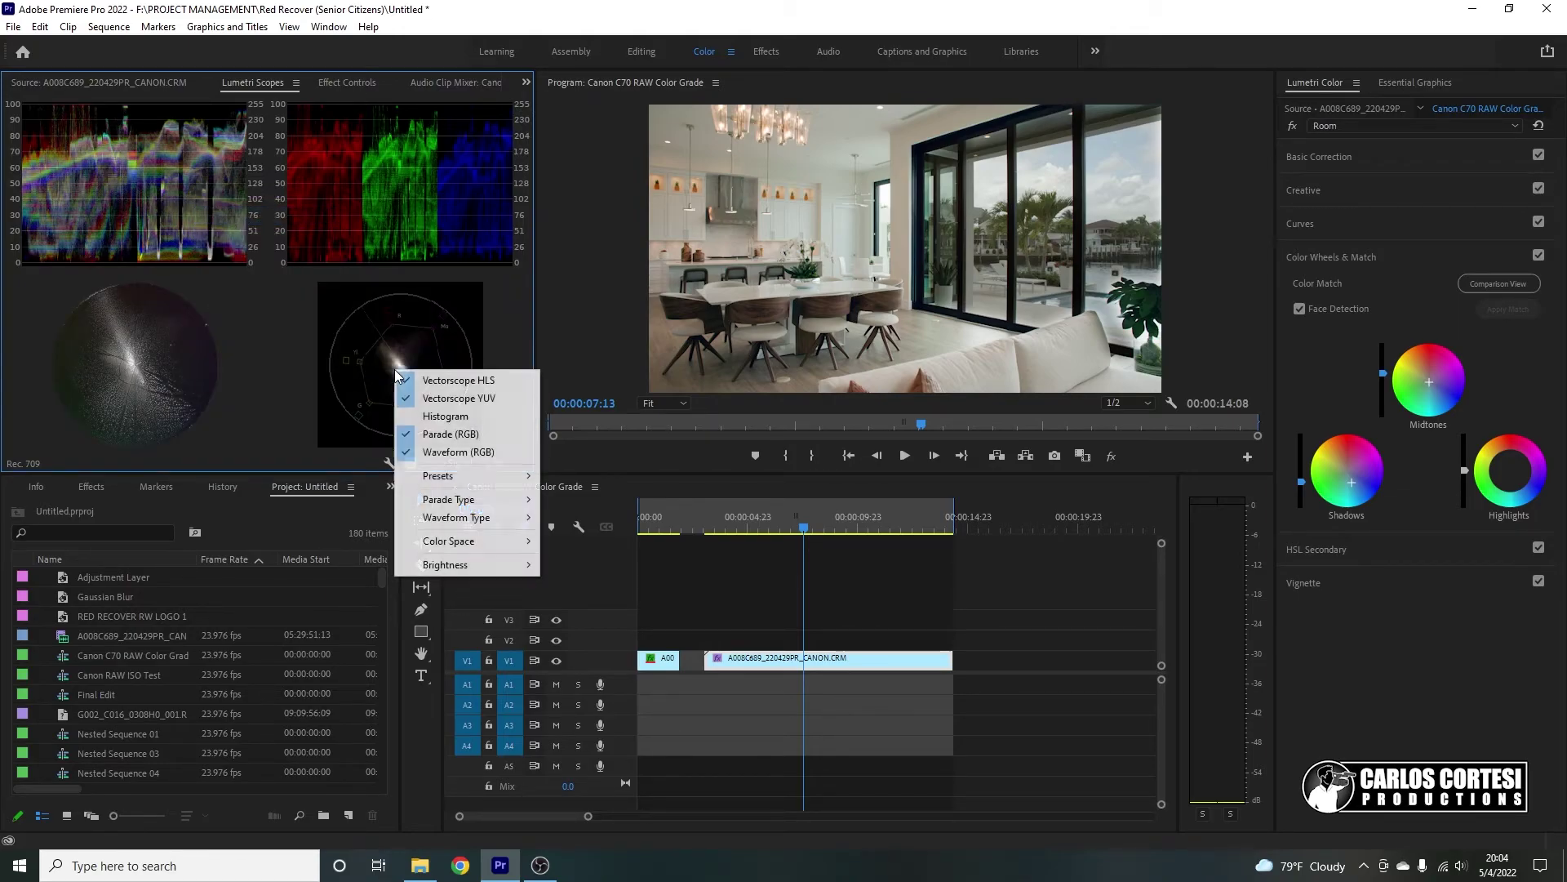
left_click(417, 340)
Step: Hide the HLS vectorscope and waveform, leaving the RGB Parade beside the YUV vectorscope
right_click(201, 218)
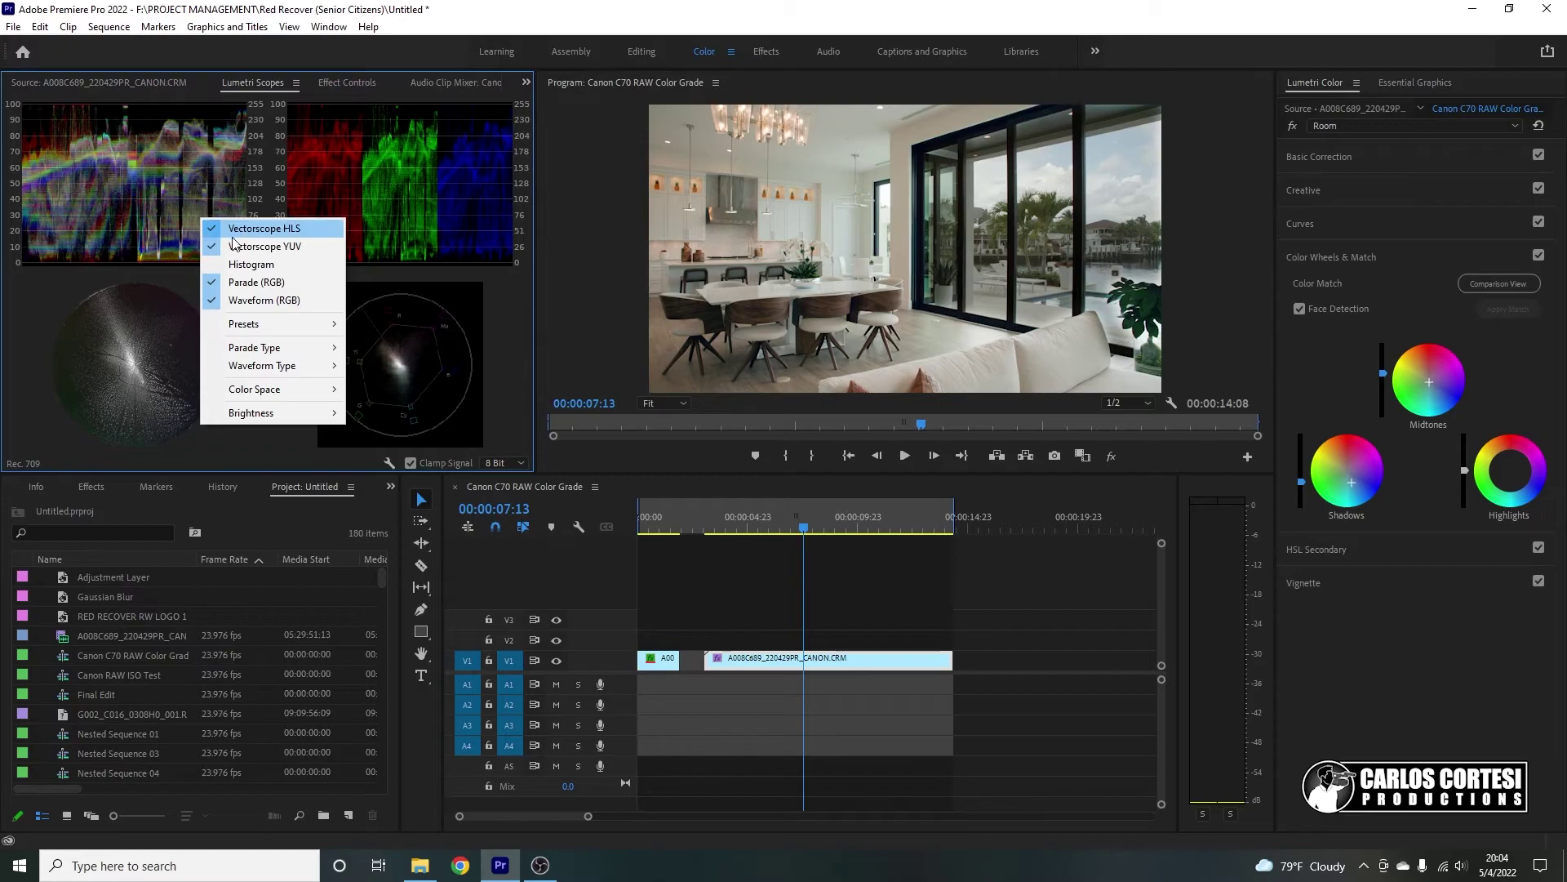
left_click(260, 246)
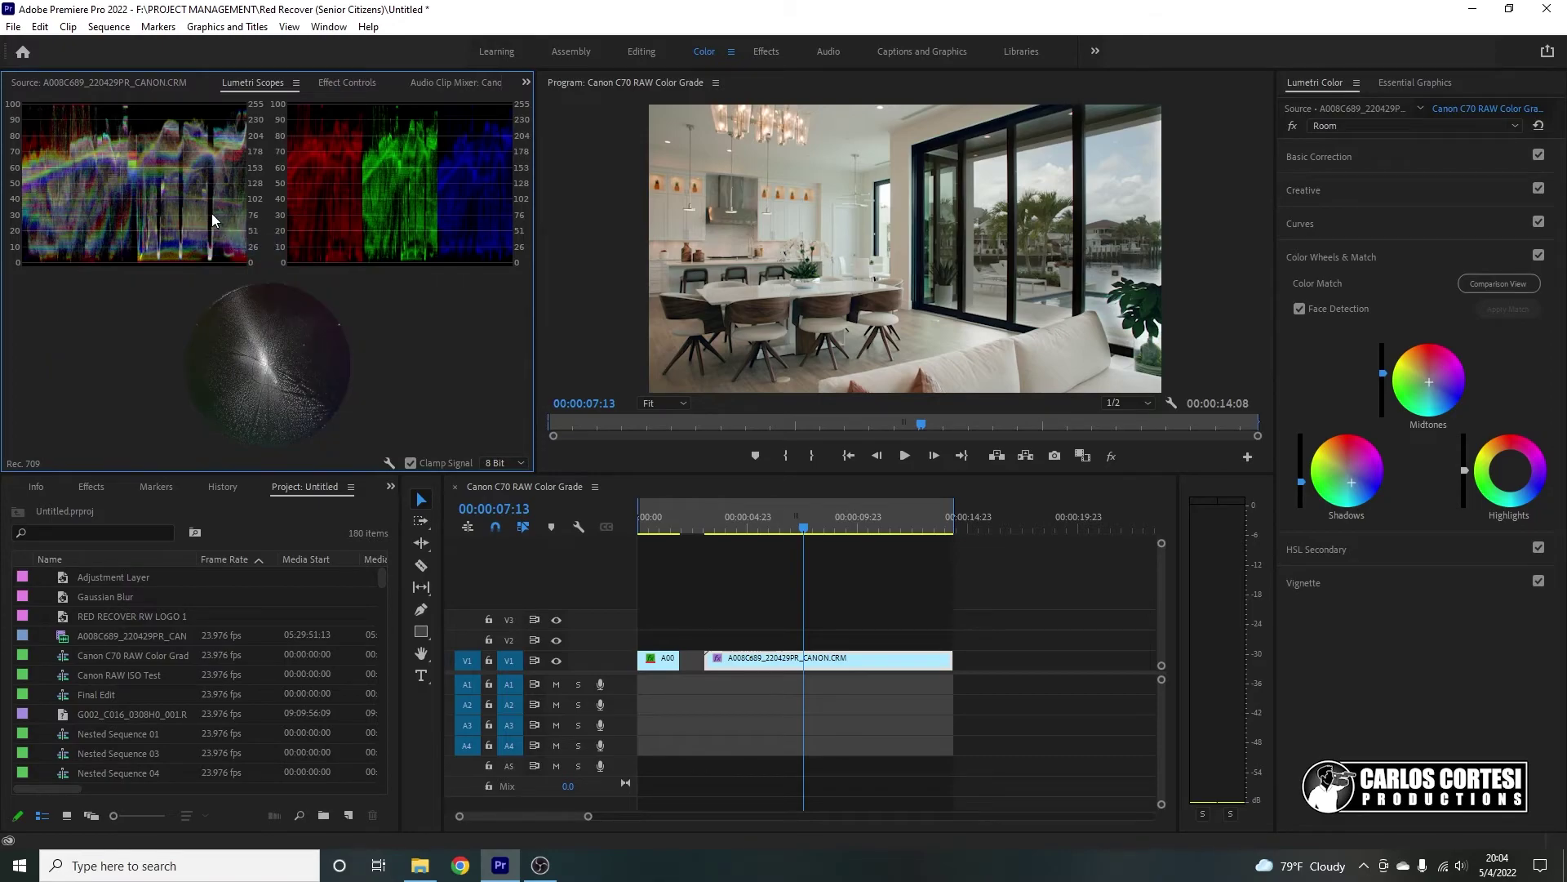
right_click(211, 214)
left_click(242, 245)
right_click(190, 201)
left_click(226, 212)
right_click(201, 204)
left_click(245, 285)
right_click(142, 184)
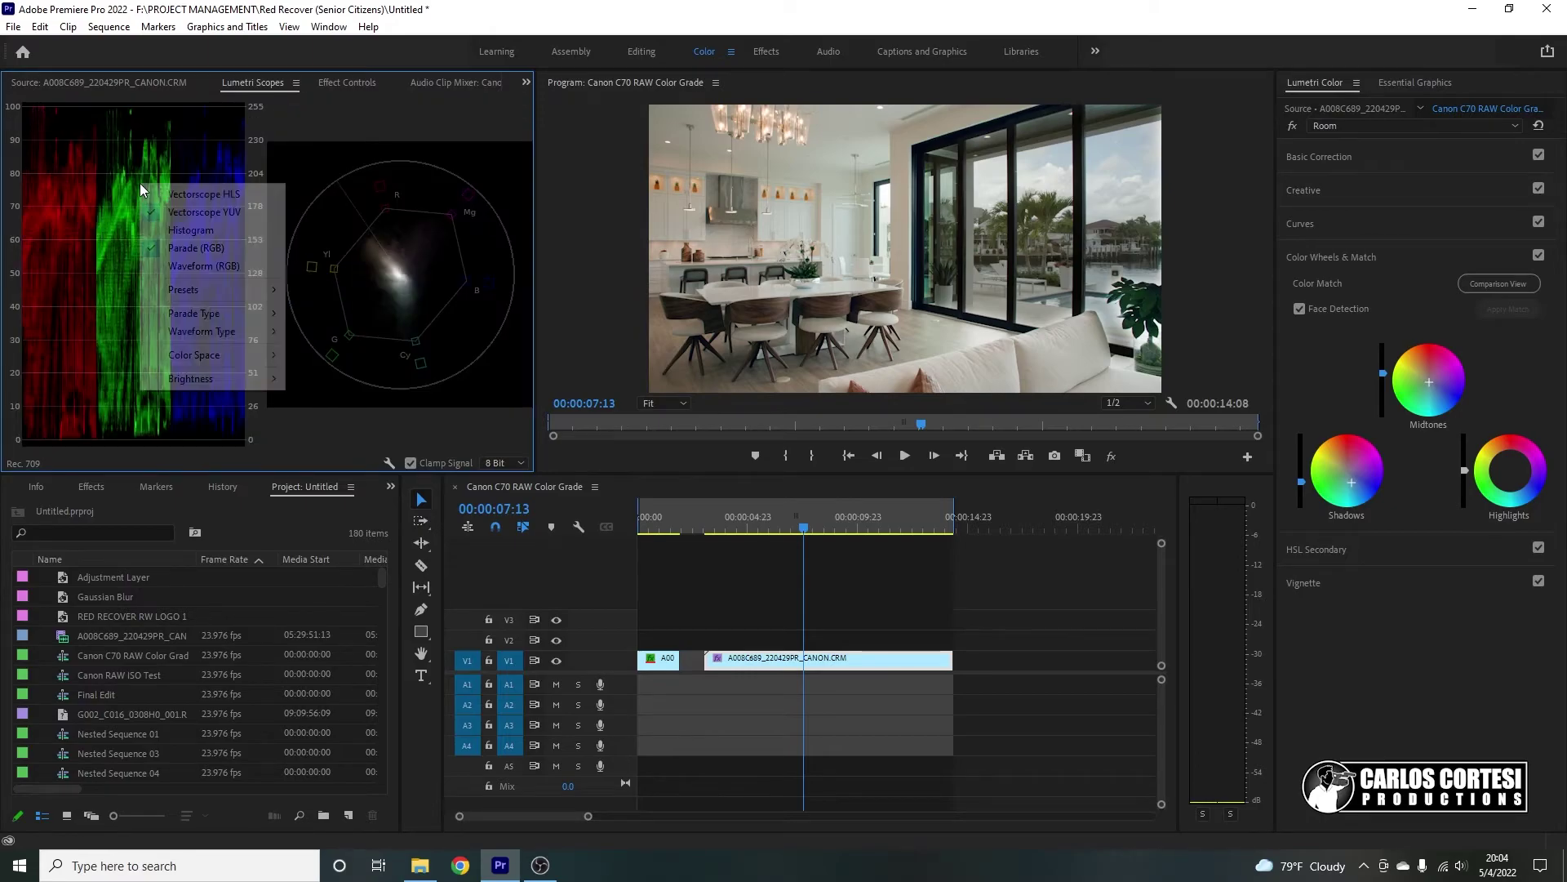
left_click(177, 212)
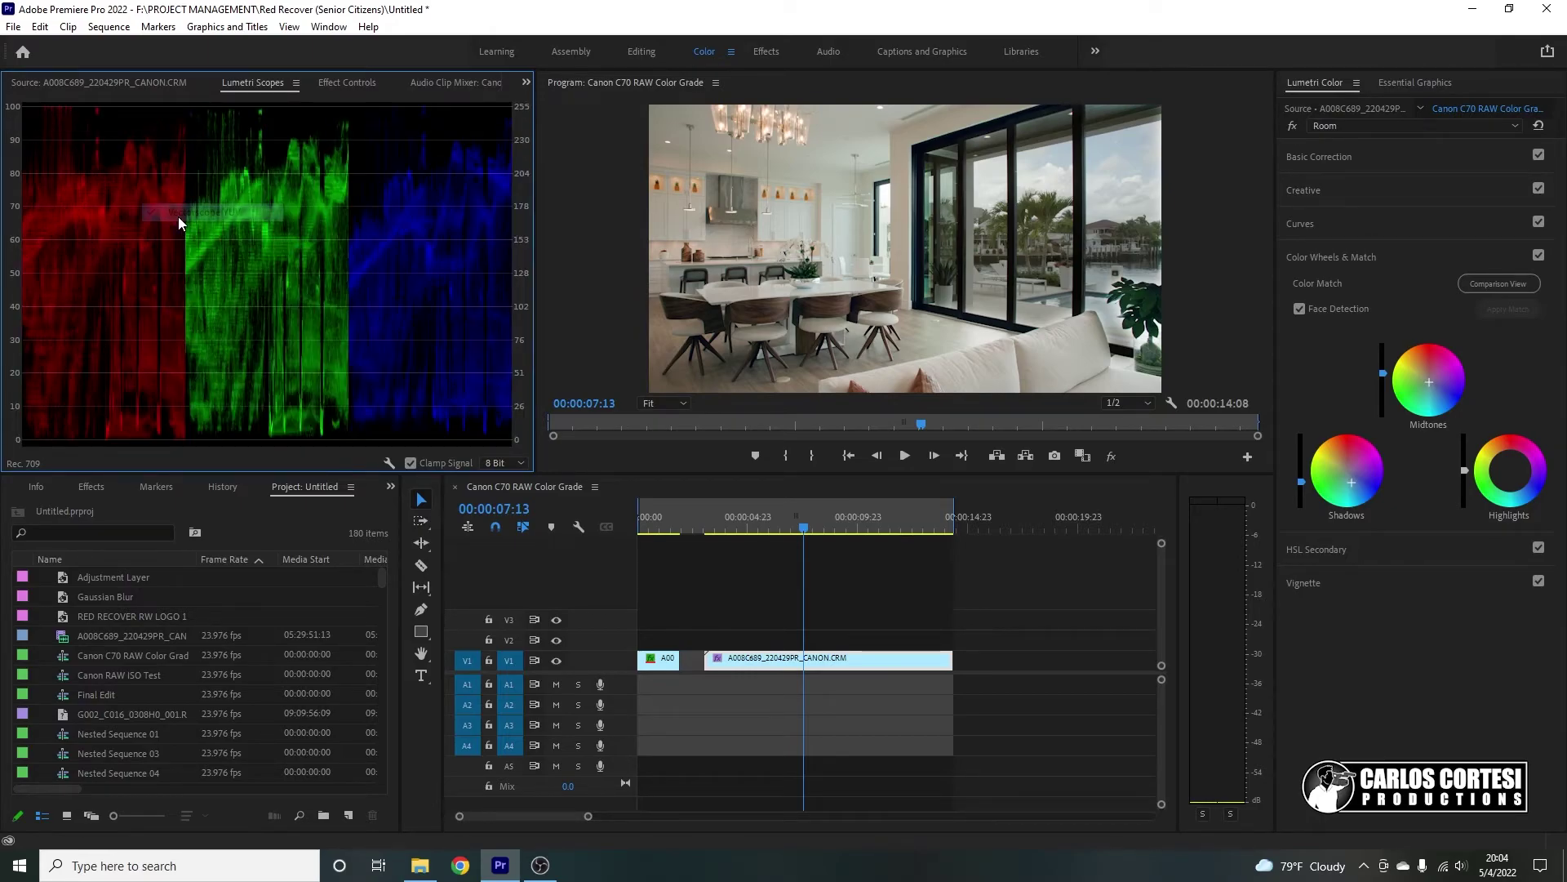
right_click(179, 222)
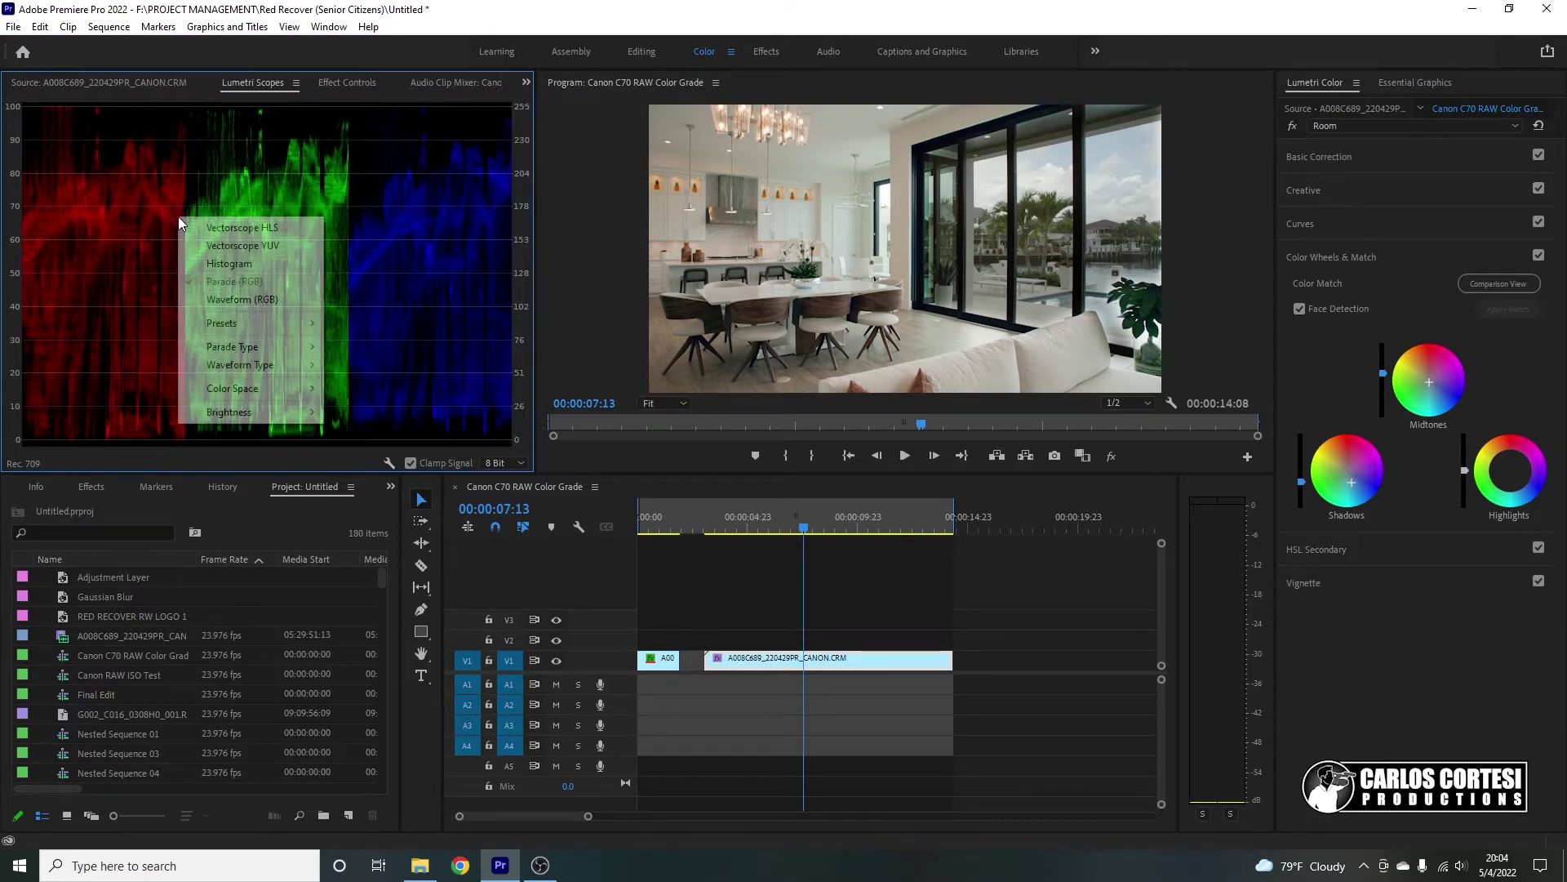
left_click(214, 247)
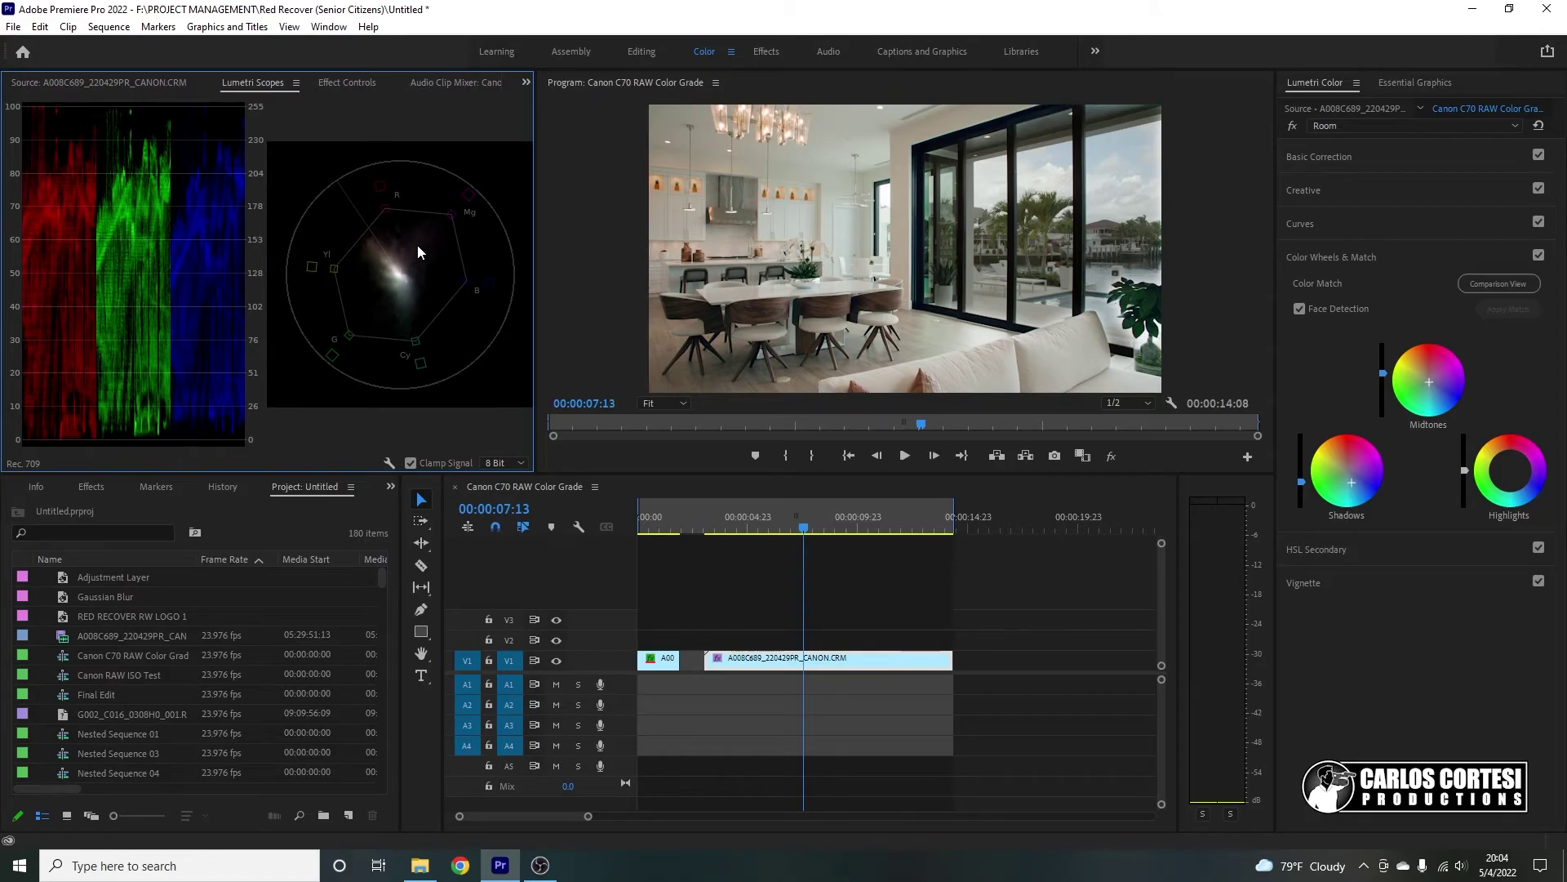
Step: Darken the Room's midtones slightly and raise its highlights to 21.7
left_click(1431, 388)
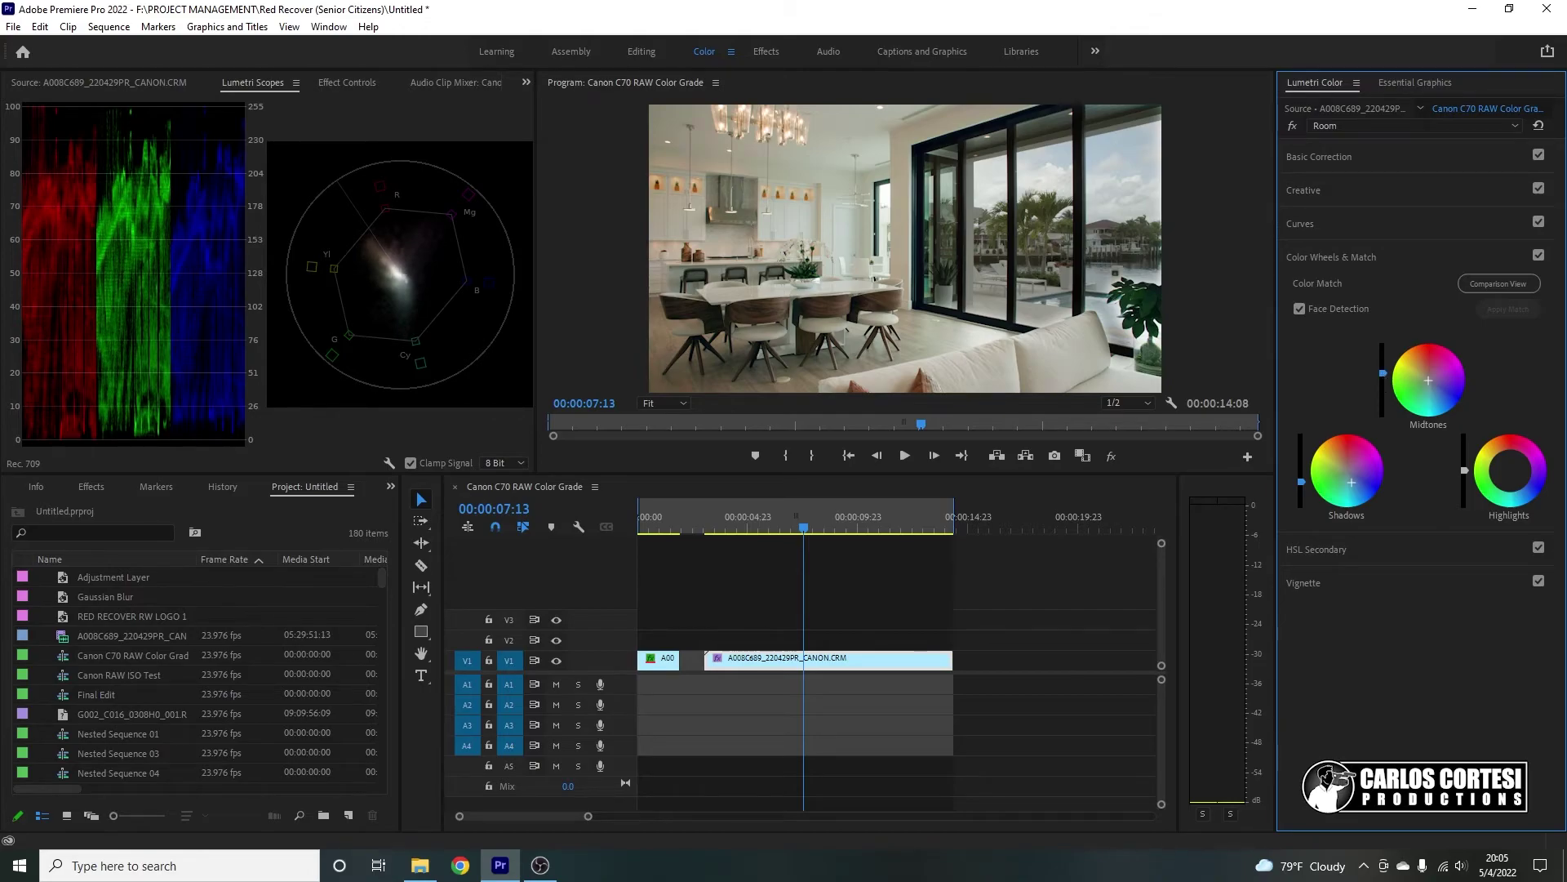
left_click_drag(1383, 374, 1384, 372)
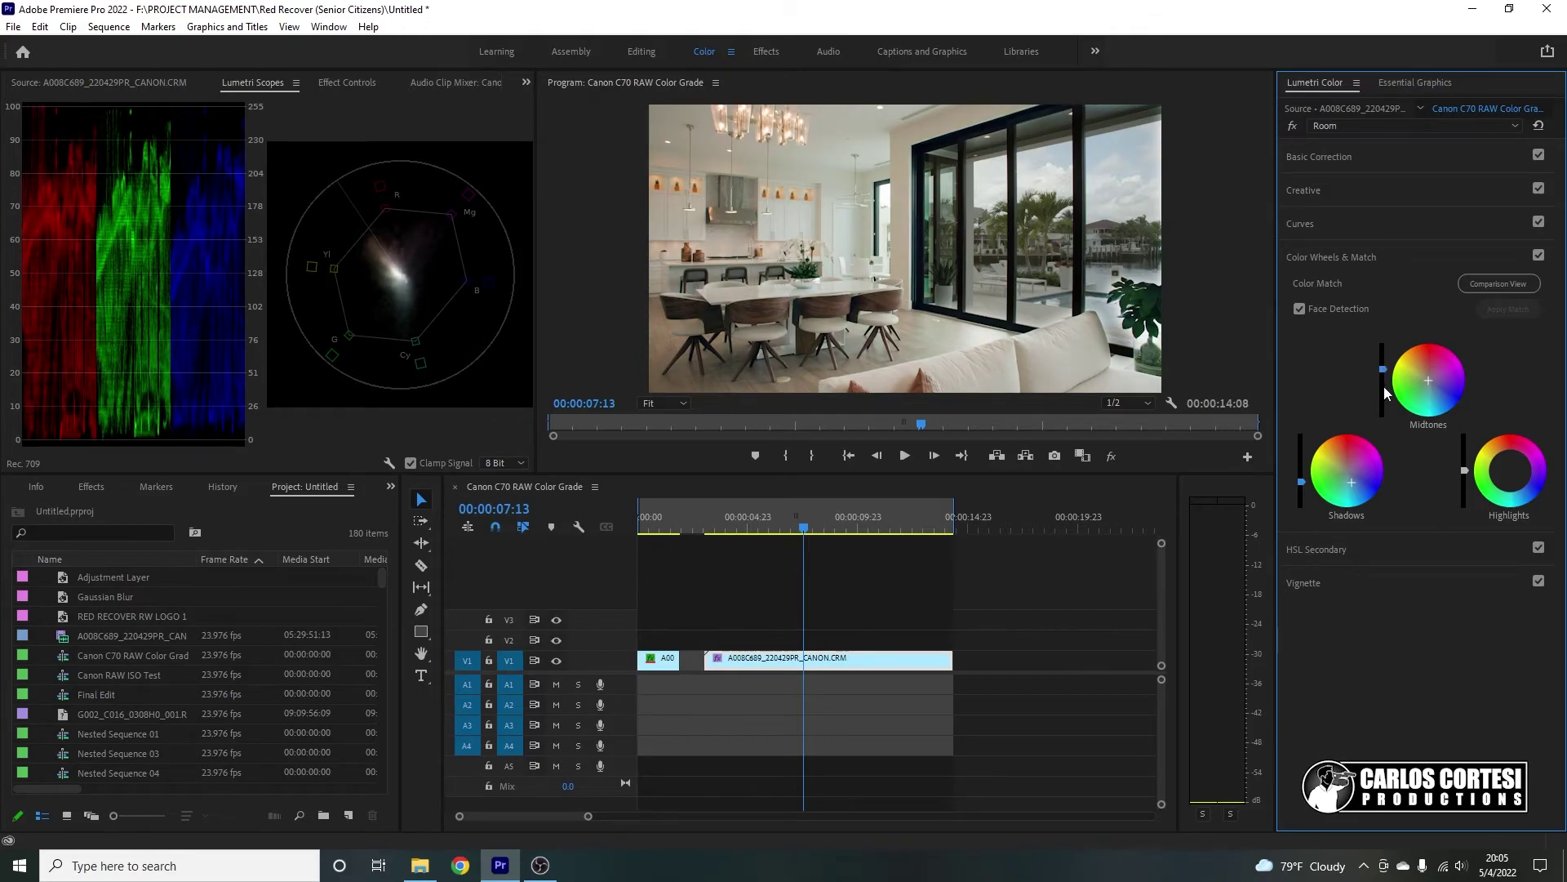
key("ctrl+z")
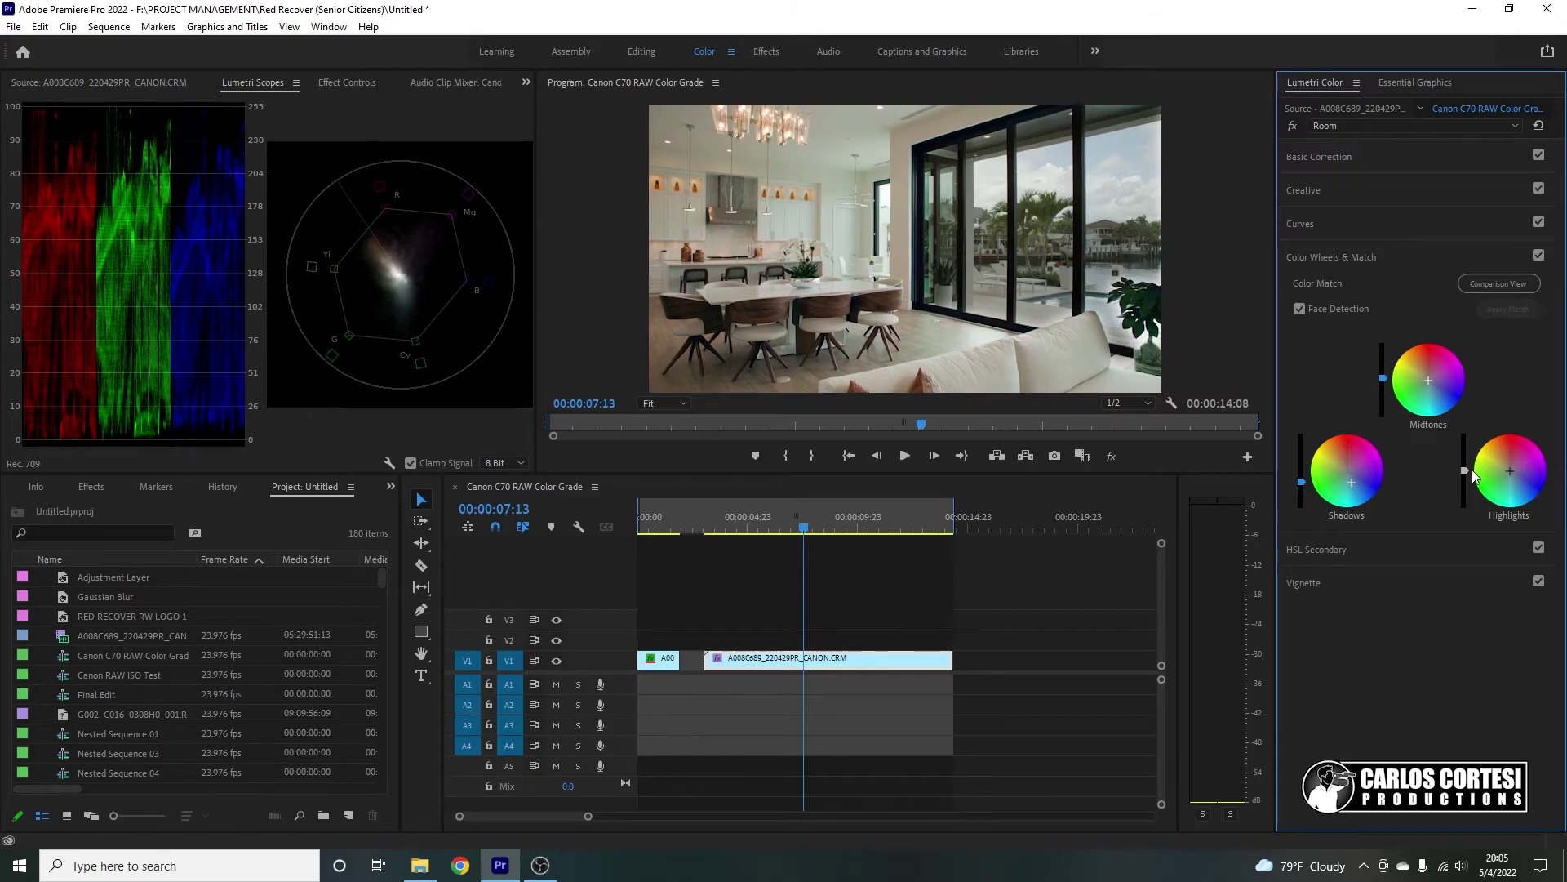
left_click_drag(1463, 469, 1465, 464)
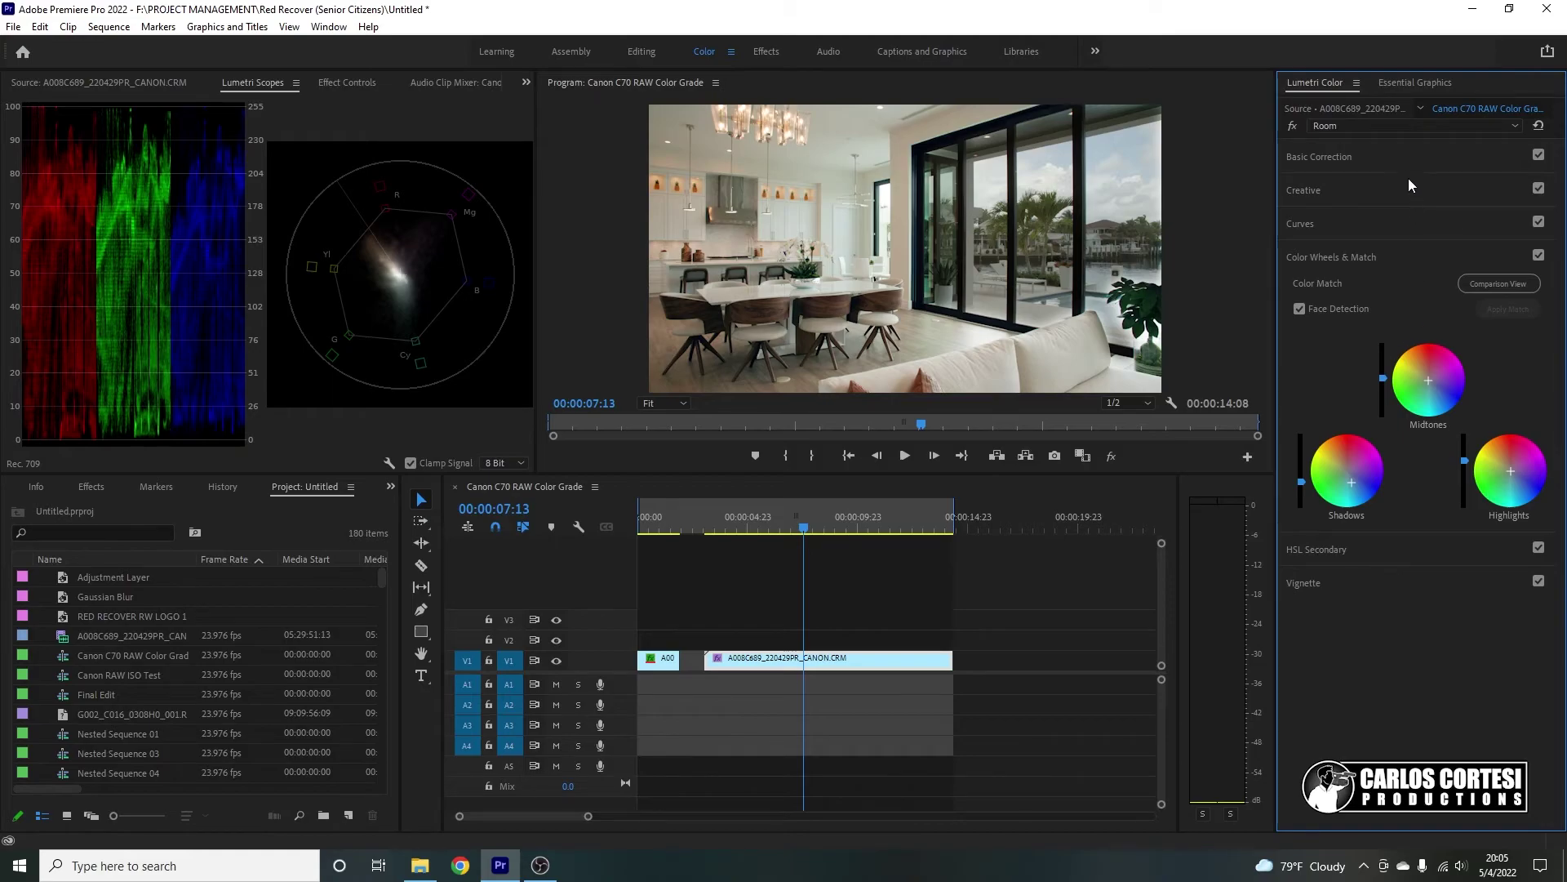
left_click(1403, 155)
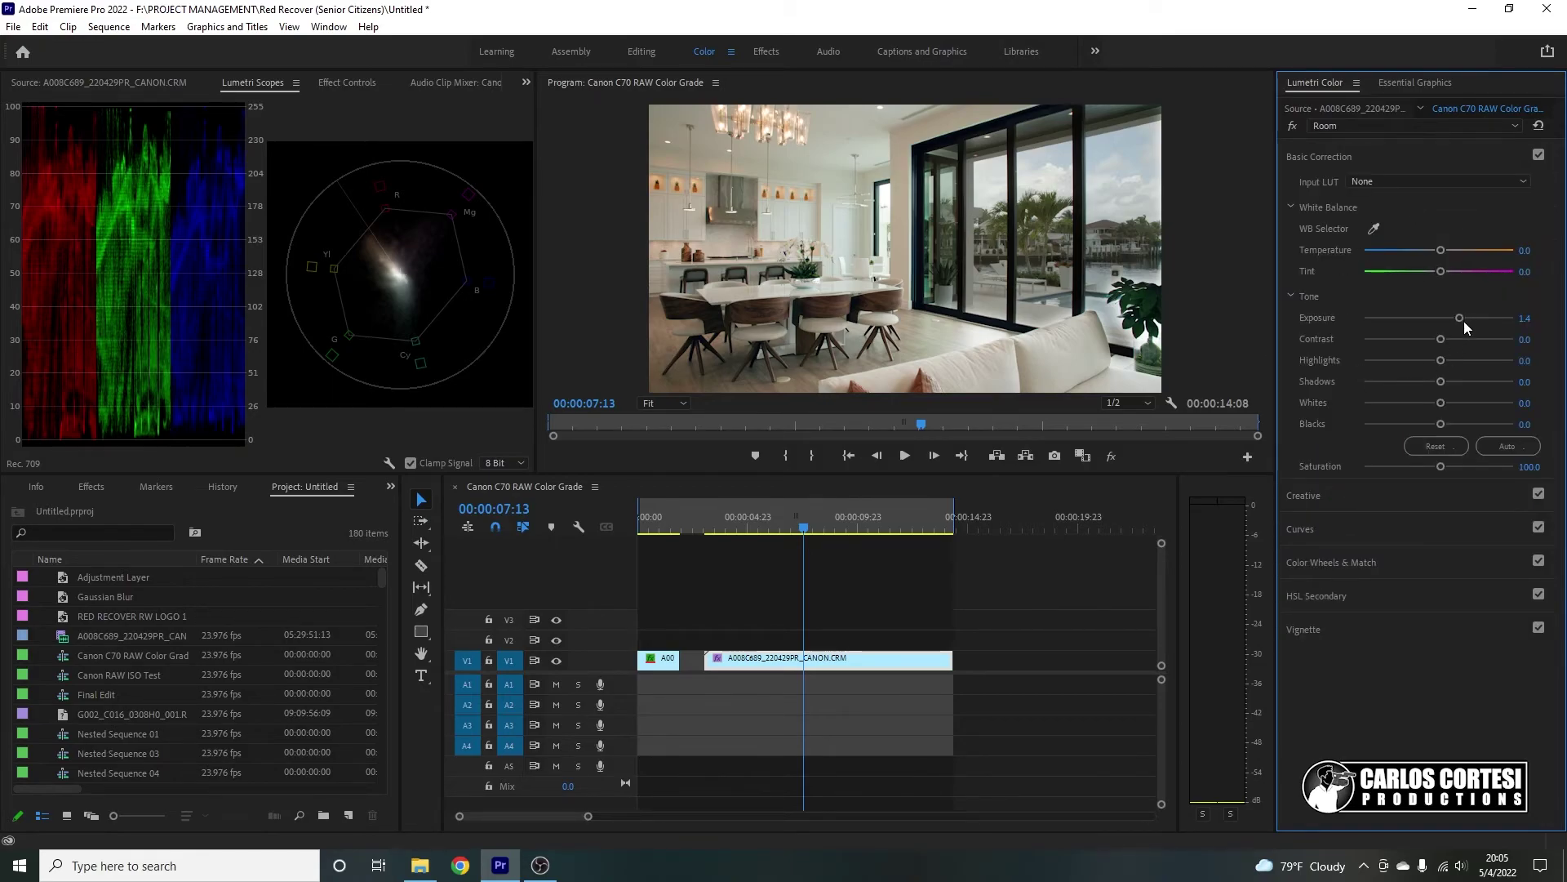
mouse_move(1442, 360)
left_mouse_down()
mouse_move(1481, 360)
mouse_move(1418, 350)
left_mouse_up()
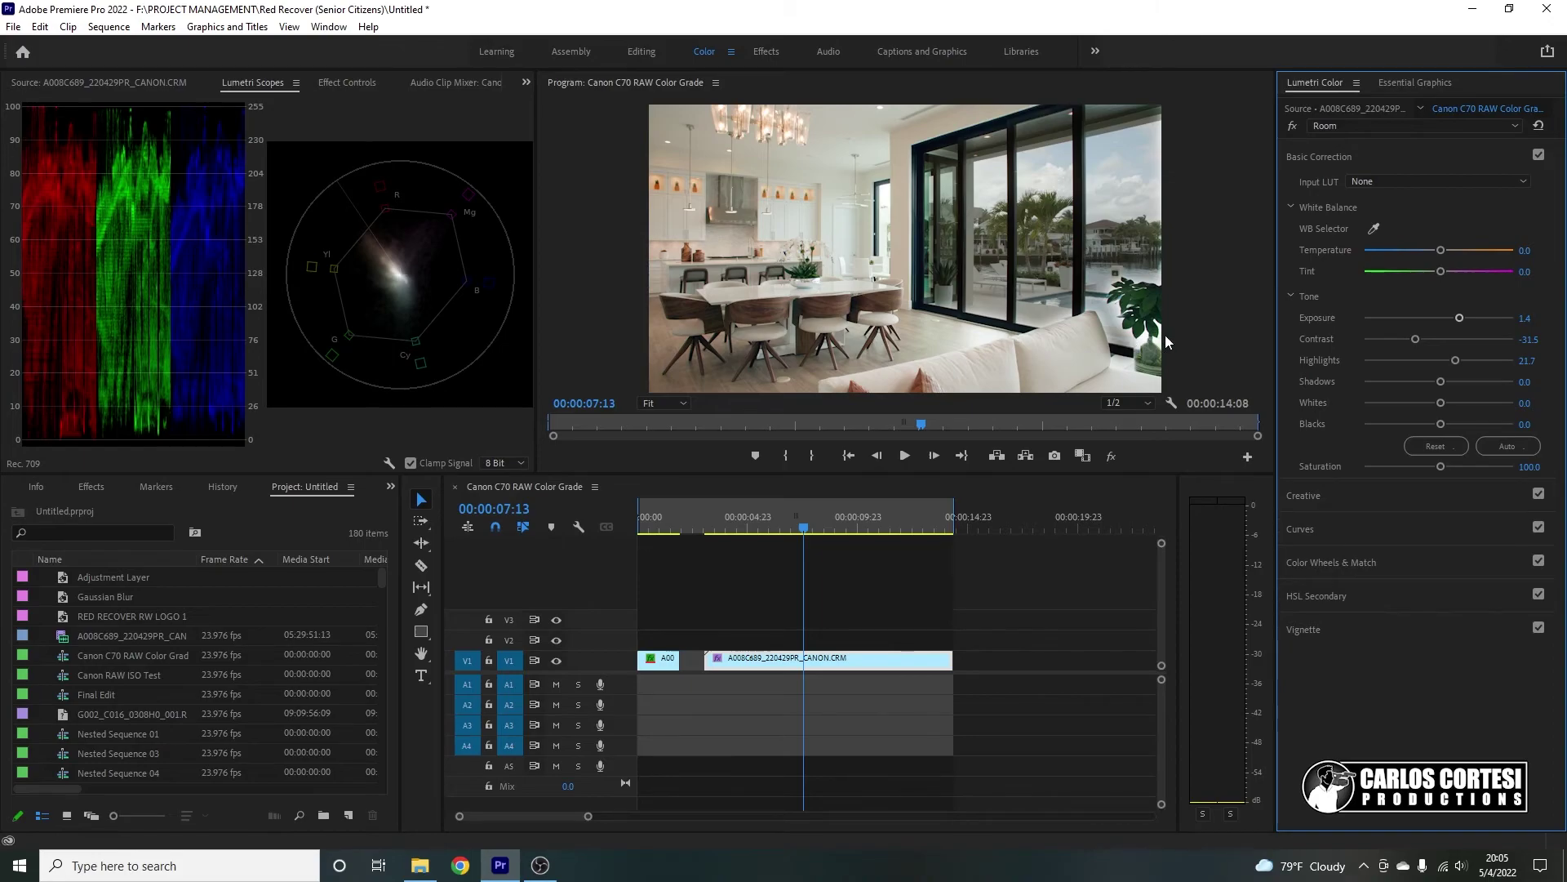
Step: Reopen the clip's Effect Controls and scrub the Window Correction mask feather to 465
left_click(816, 662)
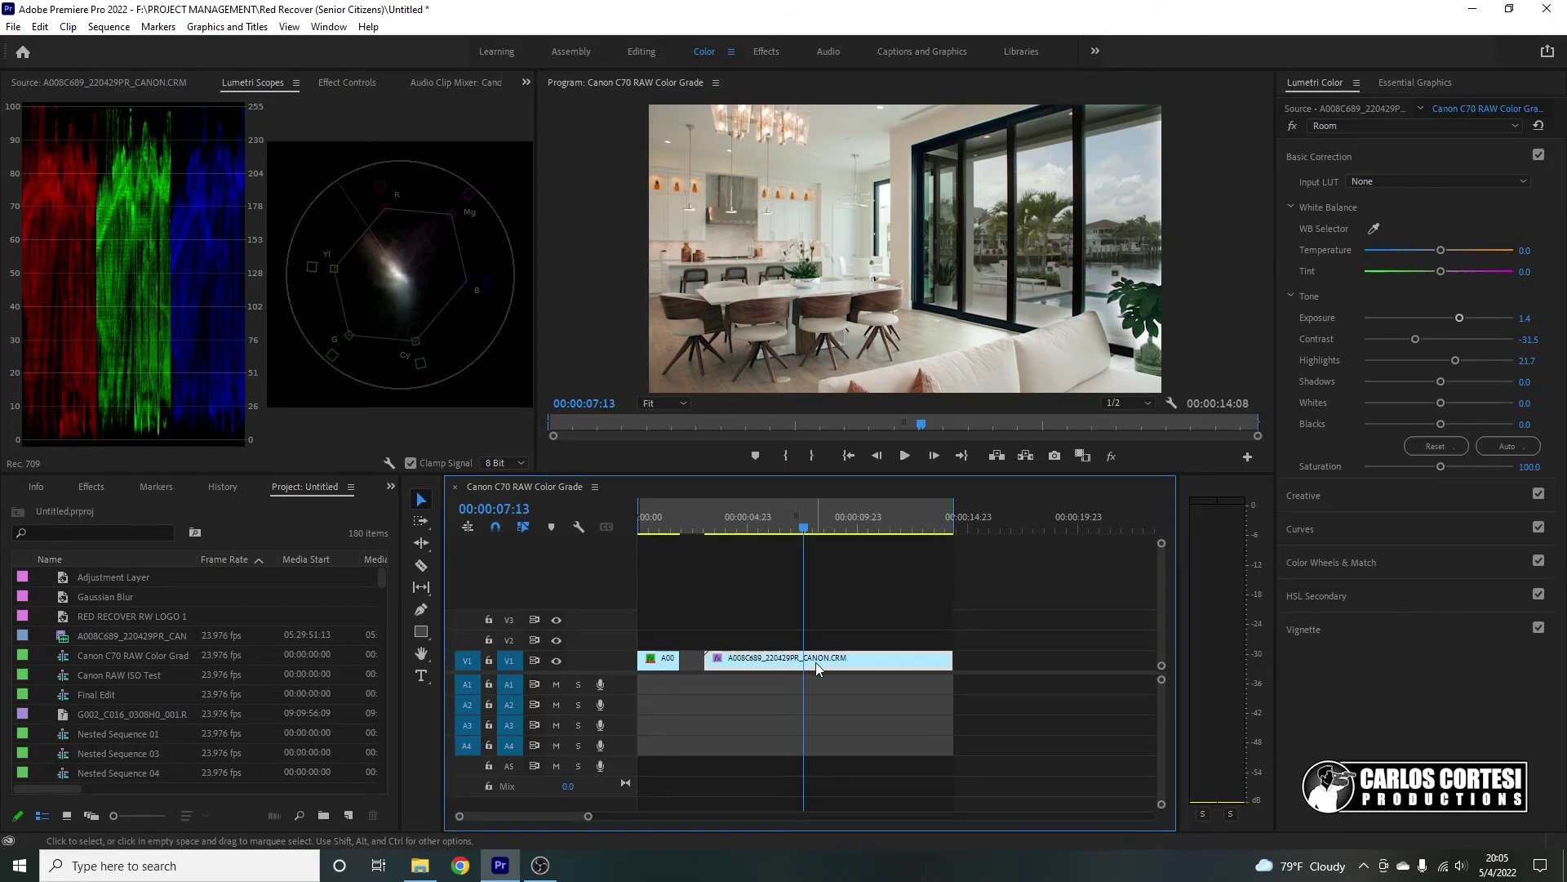
left_click(127, 82)
left_click(347, 82)
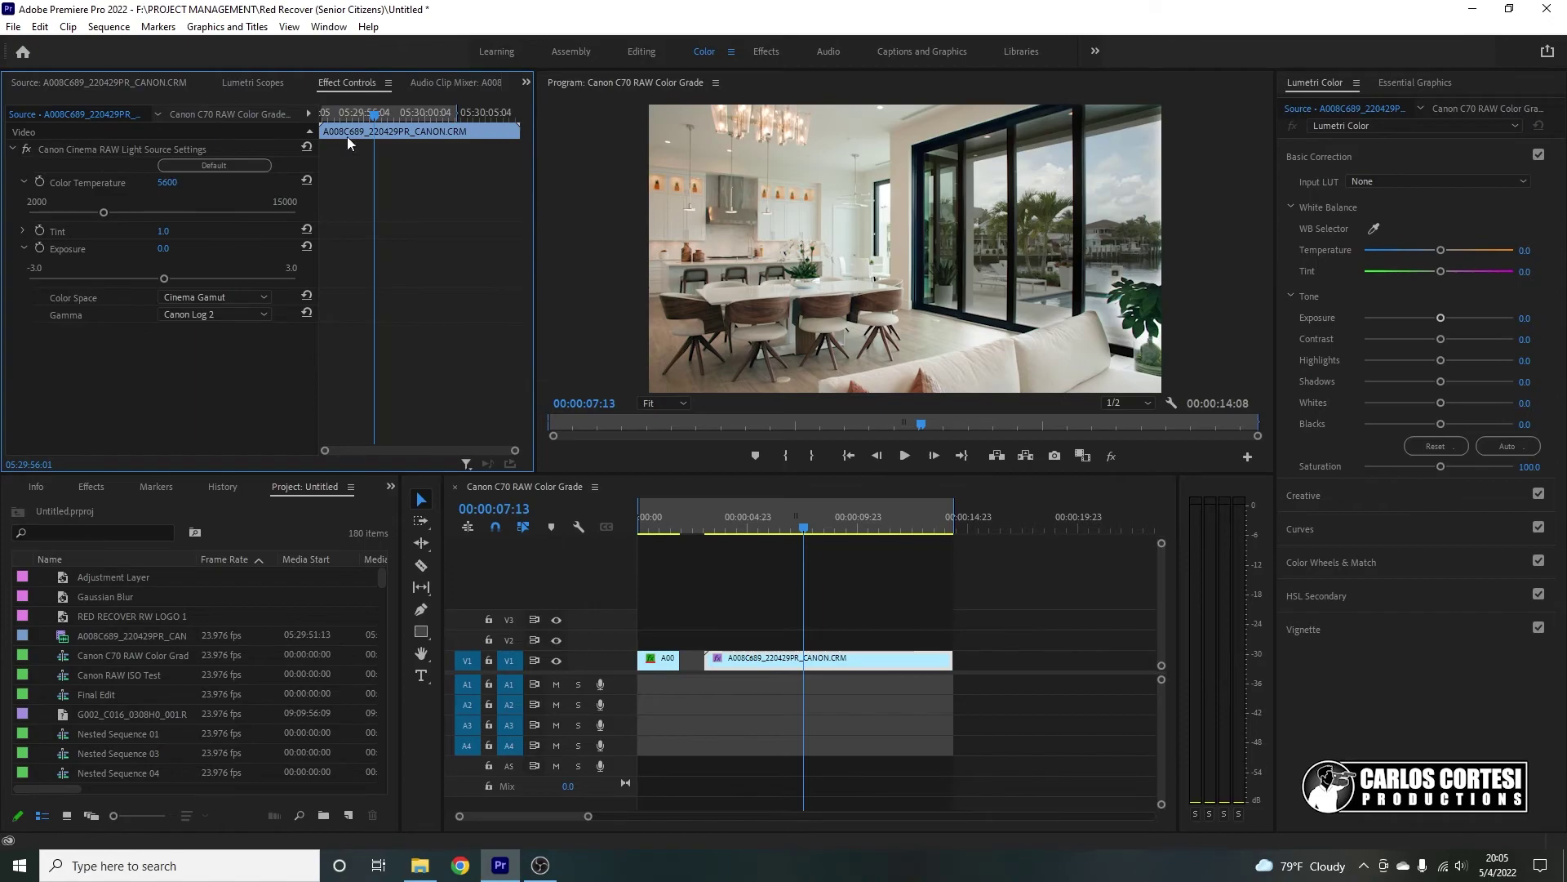
left_click(811, 661)
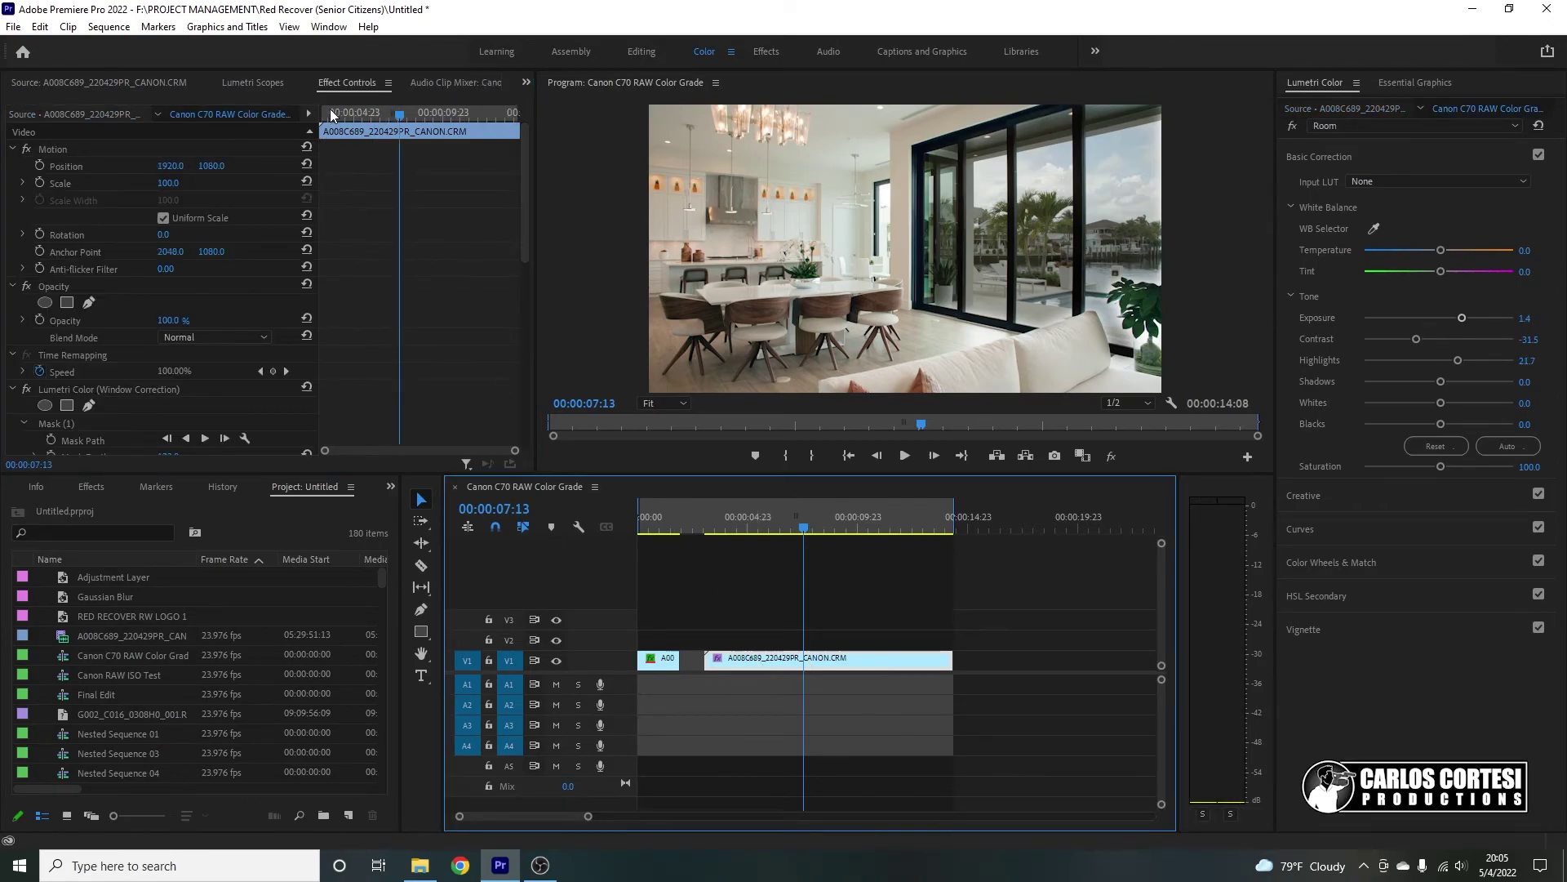
left_click_drag(526, 243, 526, 302)
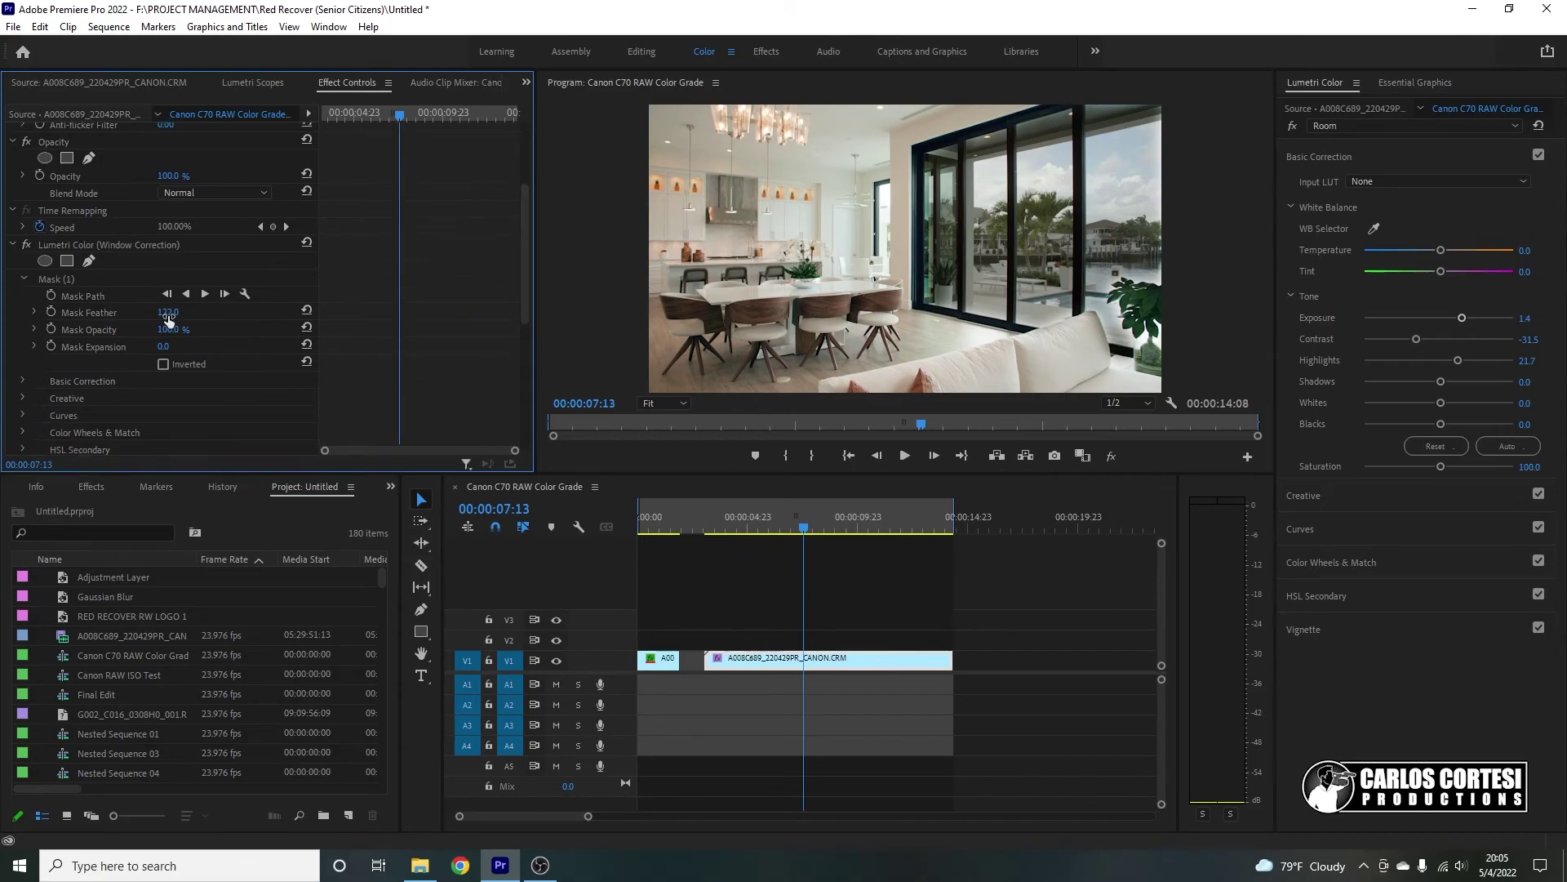
left_click_drag(168, 312, 115, 312)
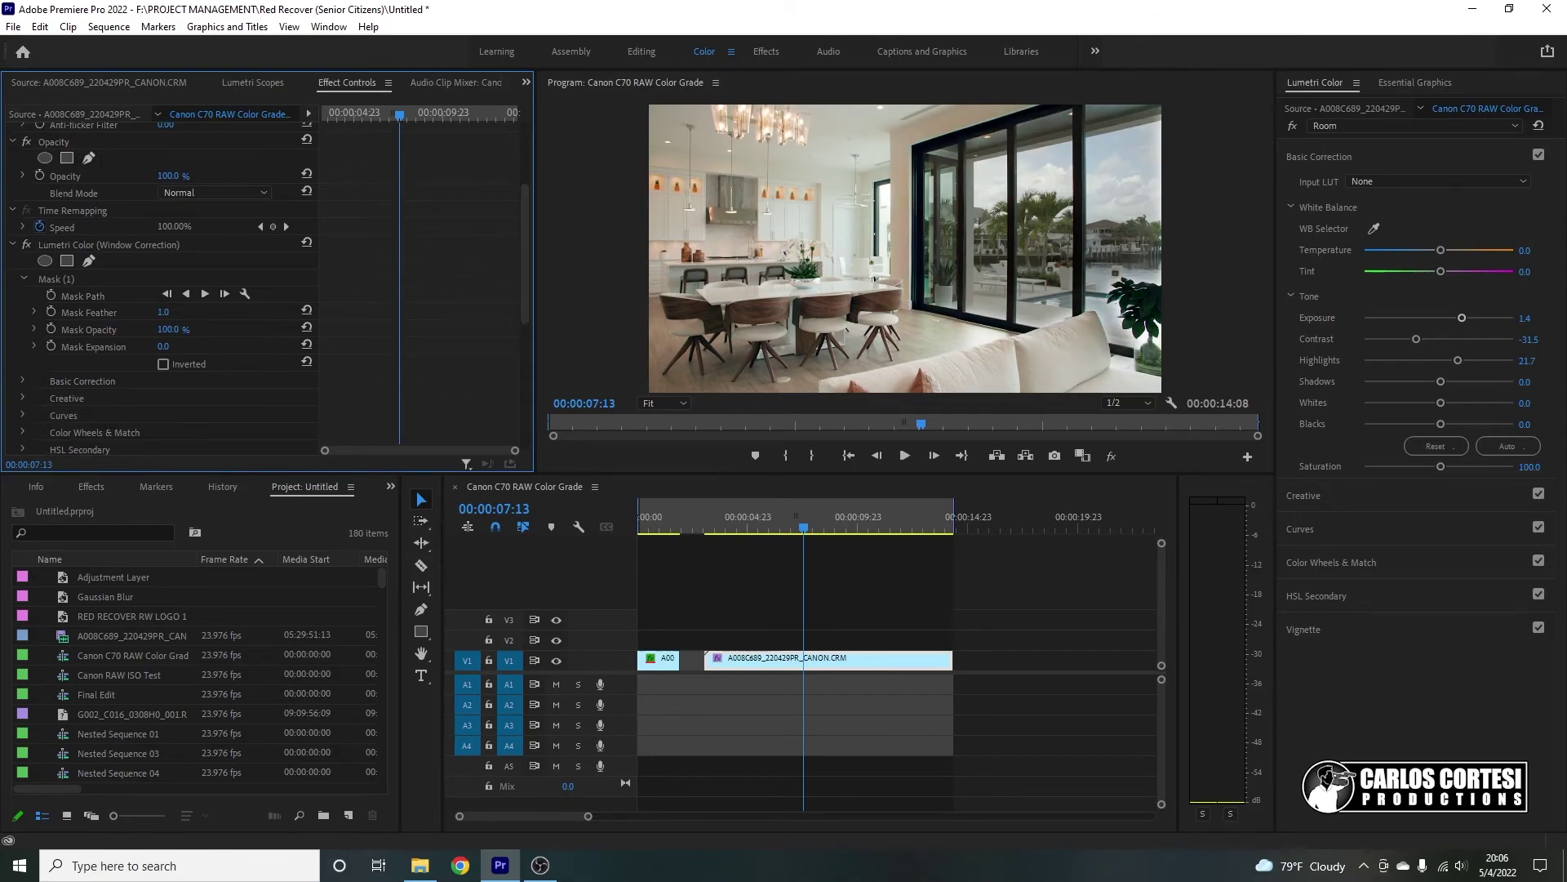
left_click_drag(163, 312, 245, 312)
left_click_drag(169, 312, 139, 315)
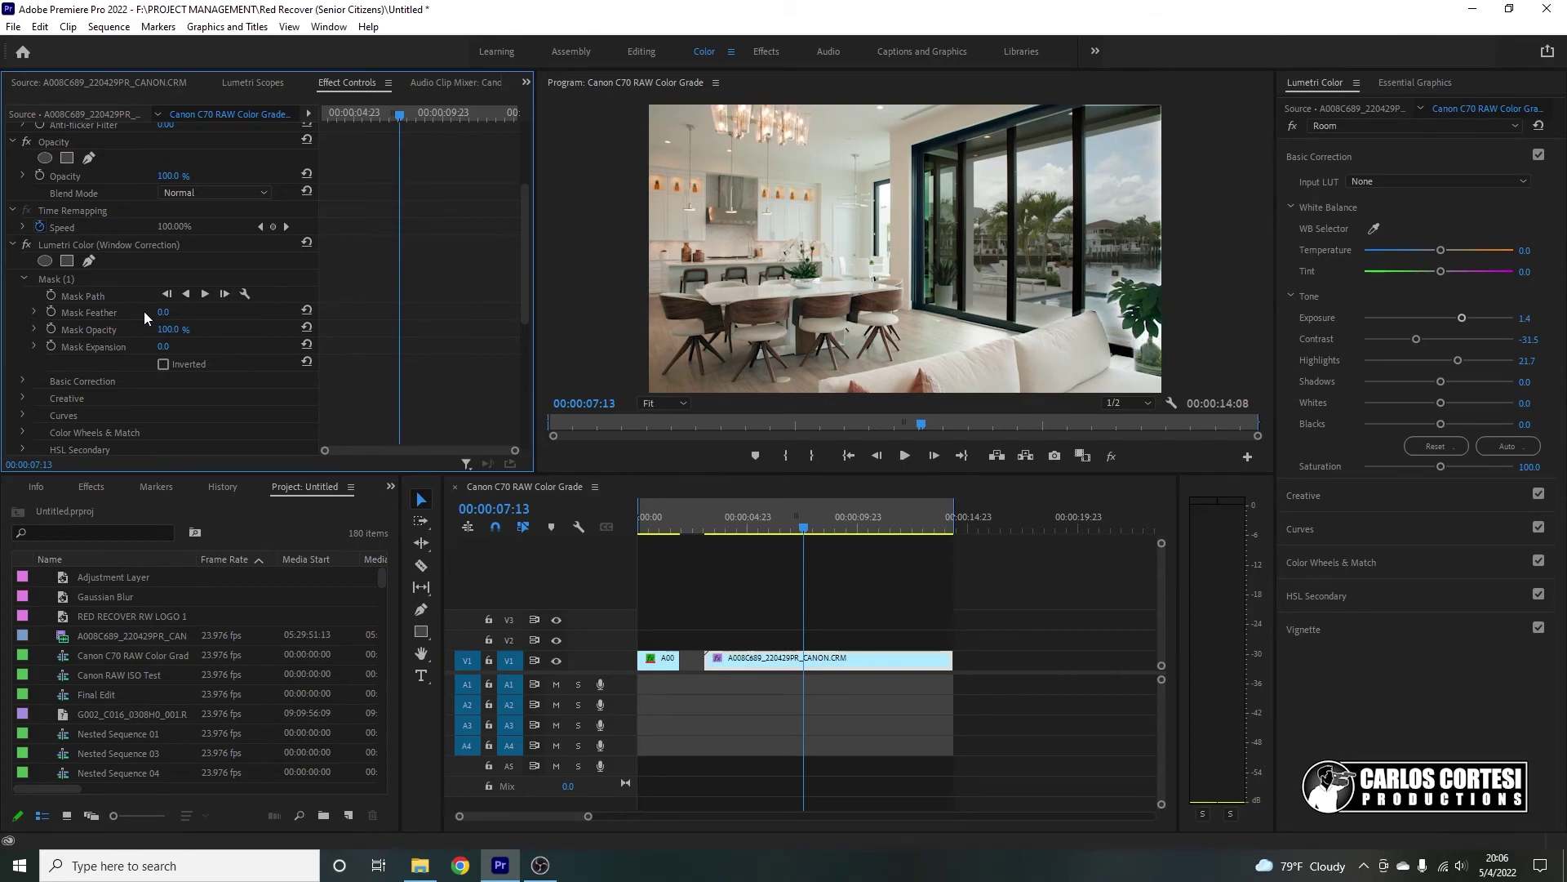
mouse_move(164, 312)
left_mouse_down()
mouse_move(441, 312)
mouse_move(147, 312)
left_mouse_up()
left_click(34, 312)
Step: Switch to the Window Correction layer and set Exposure 0.4 and Highlights -67.4
left_click(836, 658)
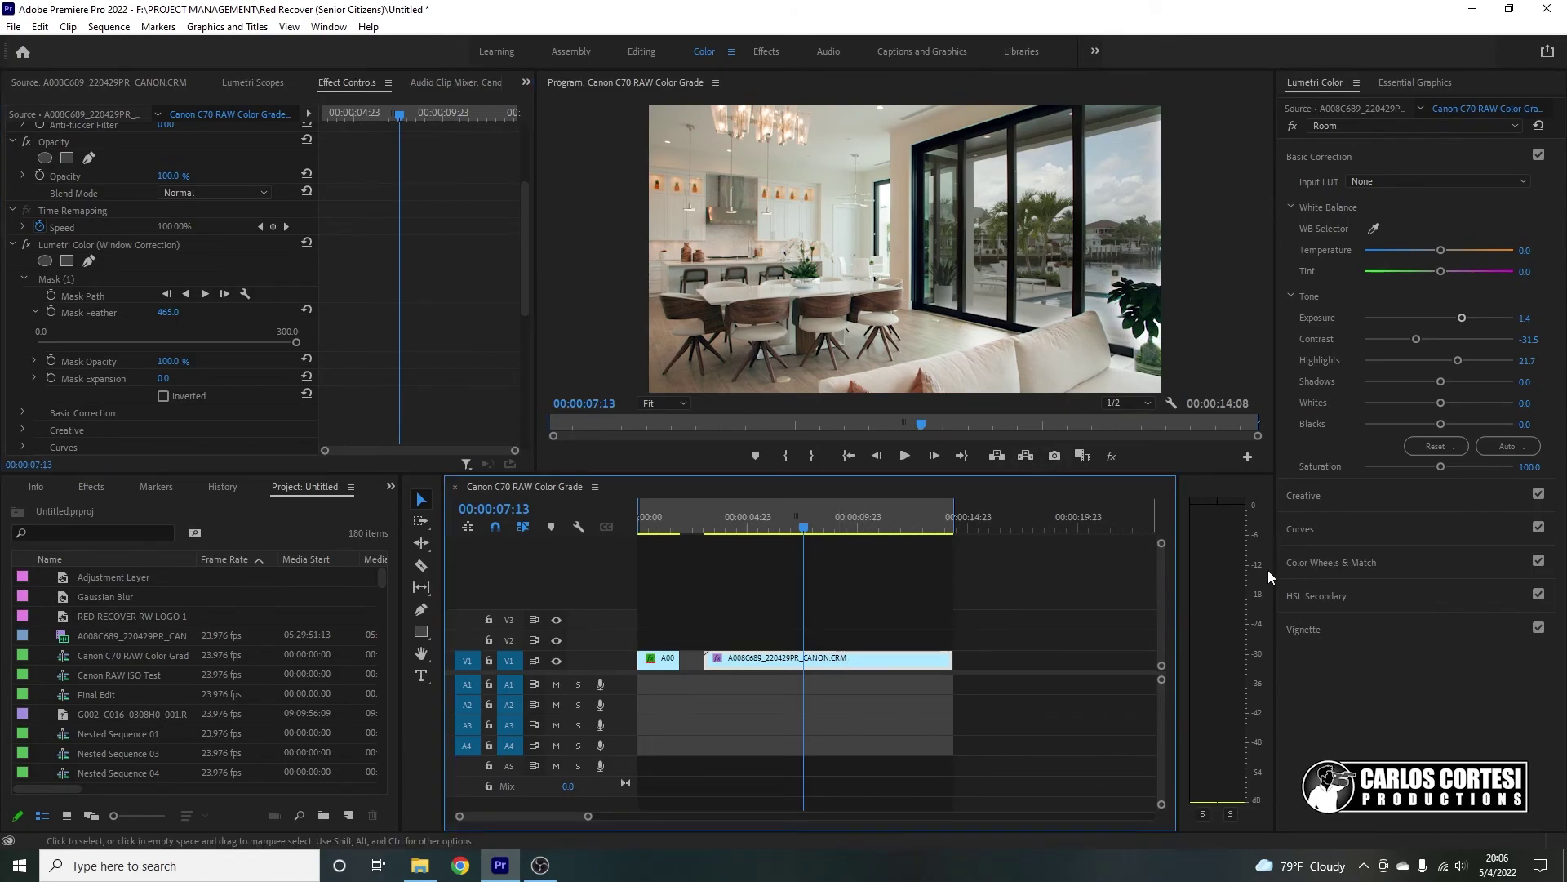
left_click(1484, 128)
left_click(1484, 139)
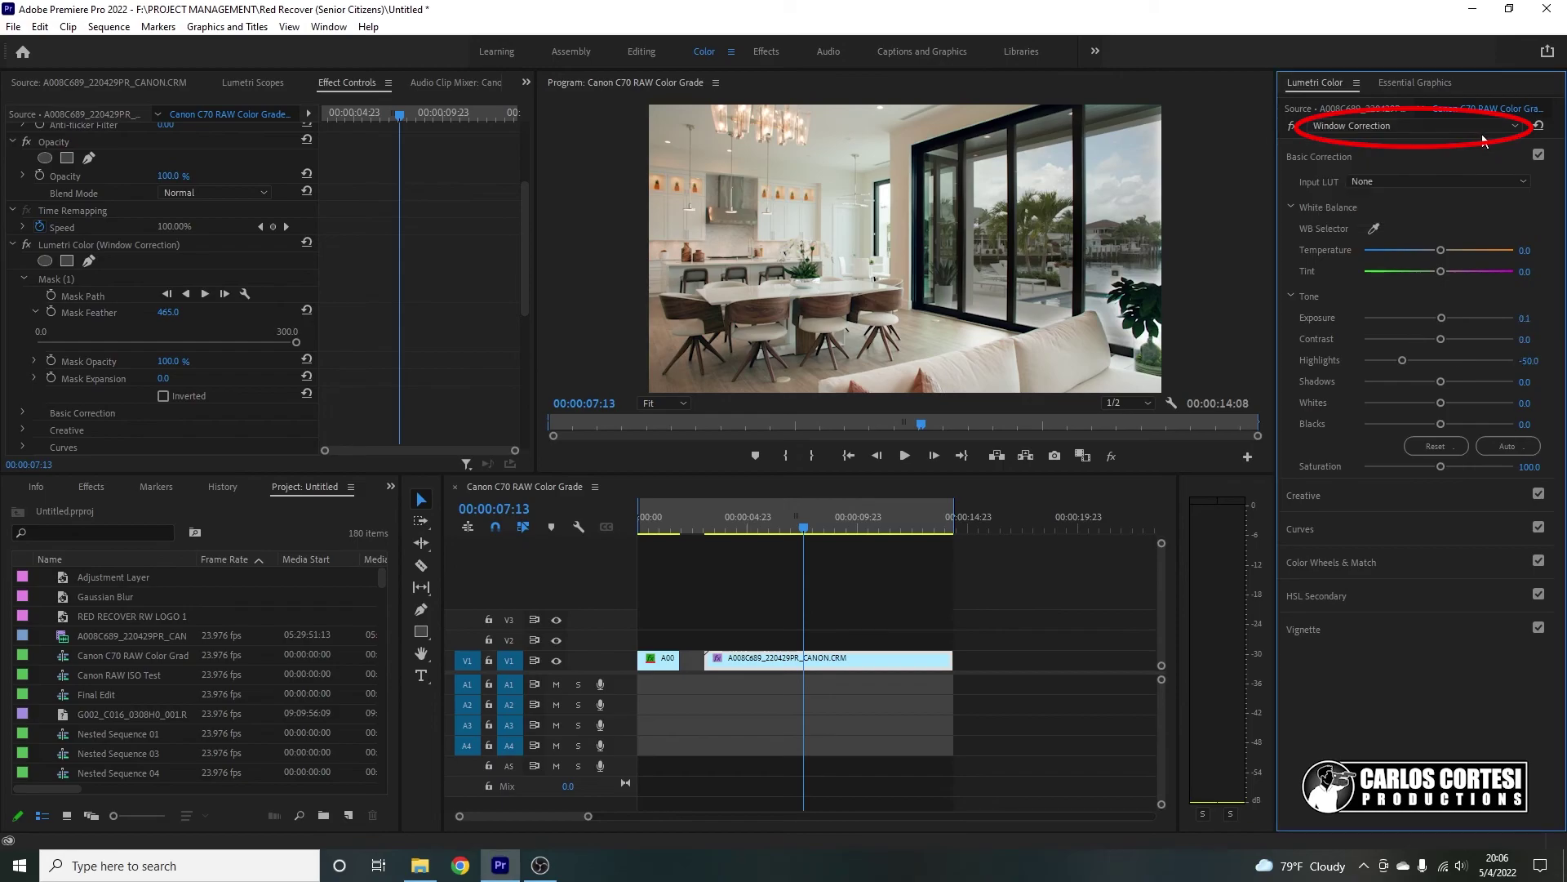
left_click_drag(1441, 317, 1441, 315)
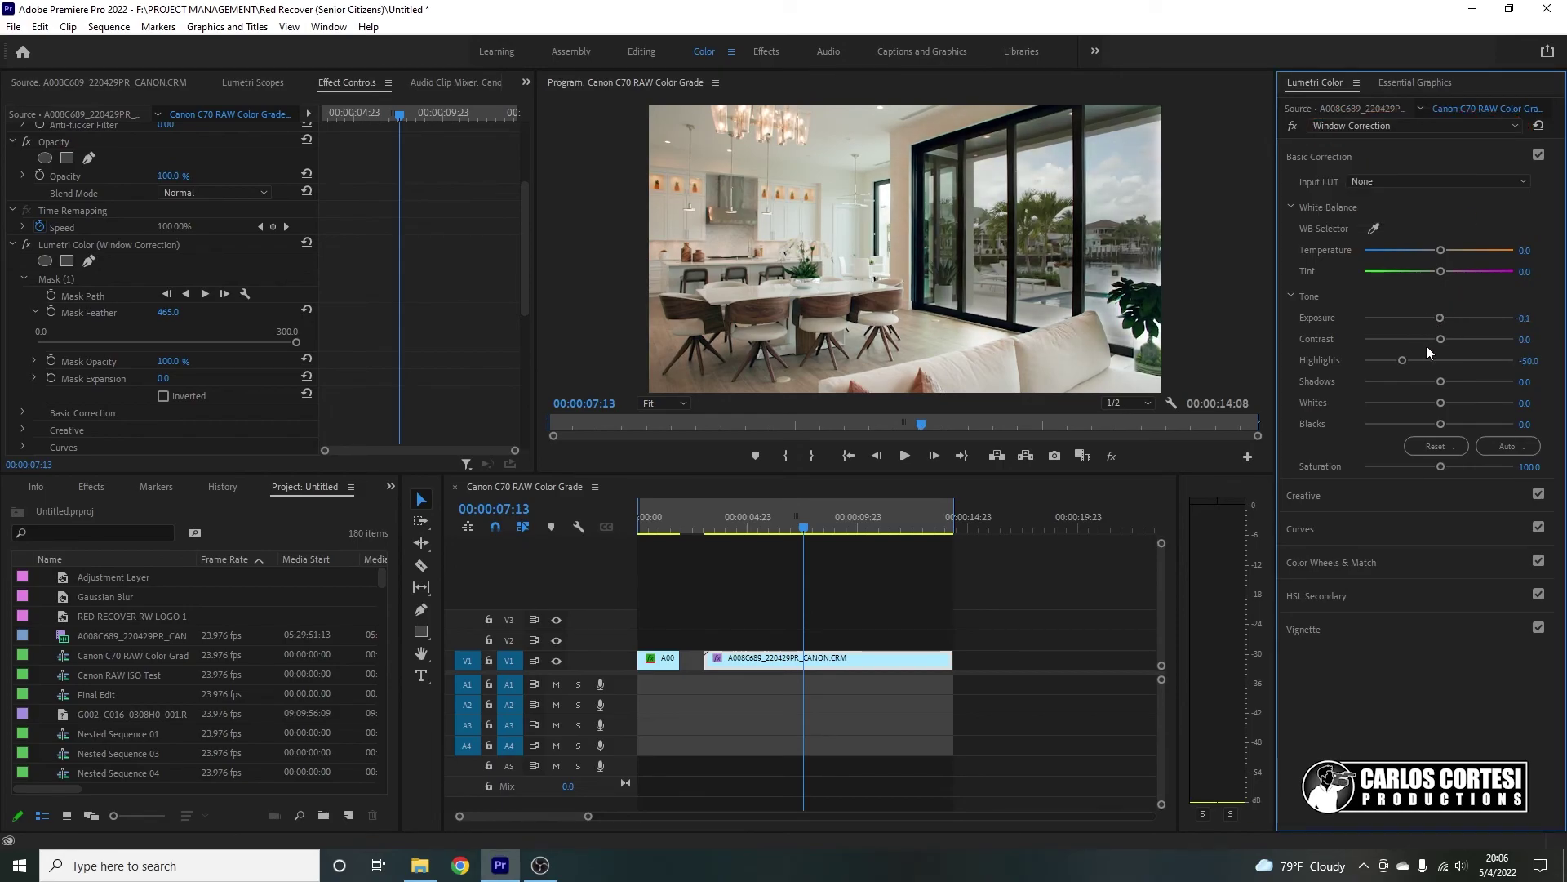
left_click_drag(1394, 362, 1446, 320)
left_click_drag(1443, 318, 1444, 320)
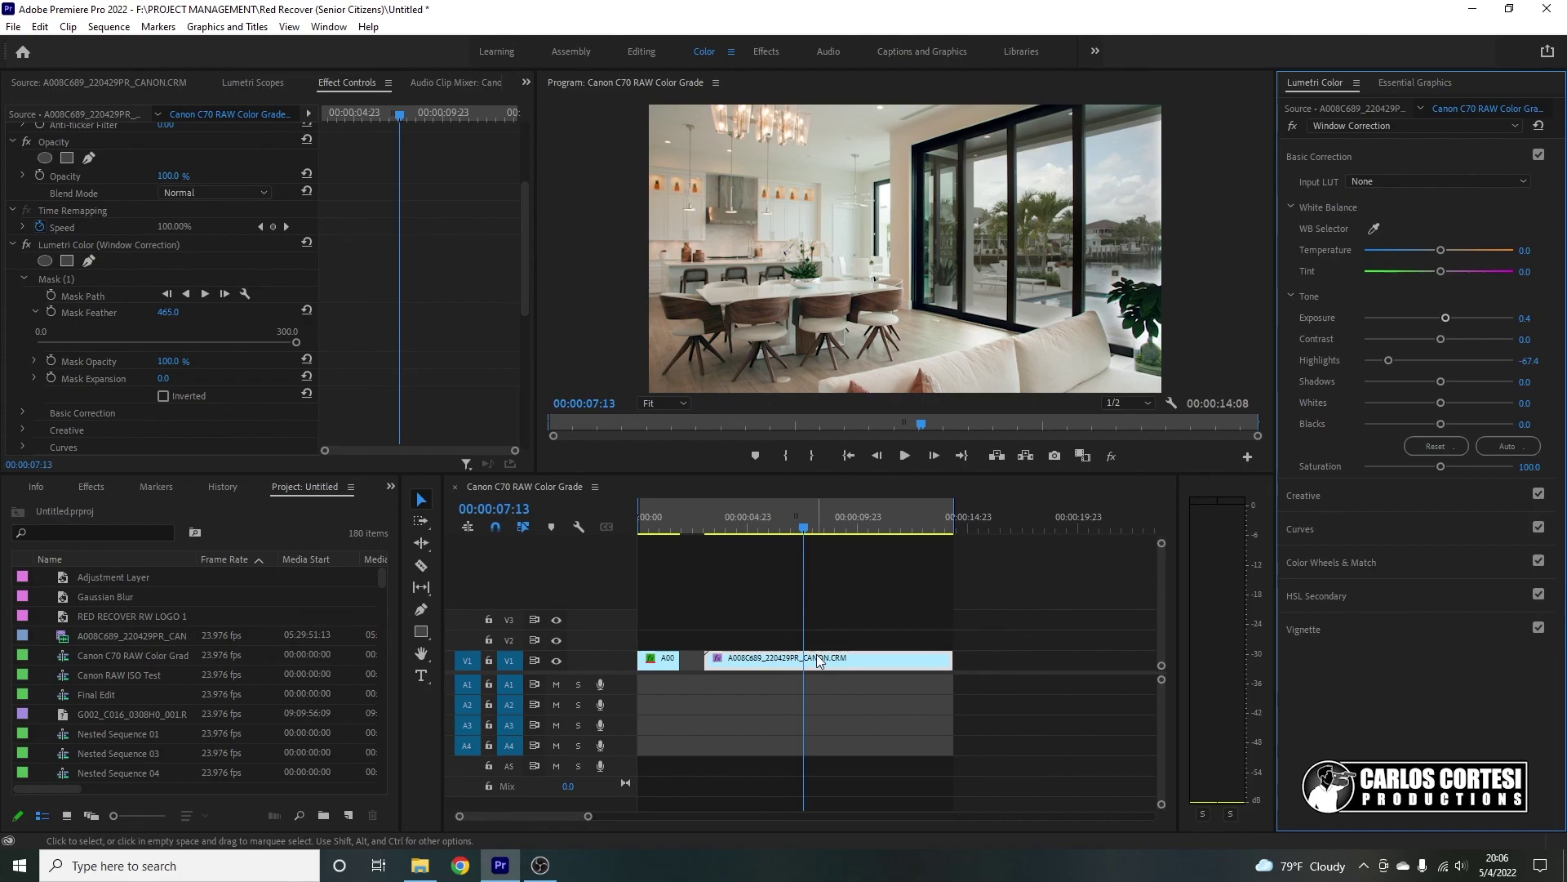
Step: Toggle Global FX Mute for a before/after check, end on the graded image, then deselect
left_click(1111, 456)
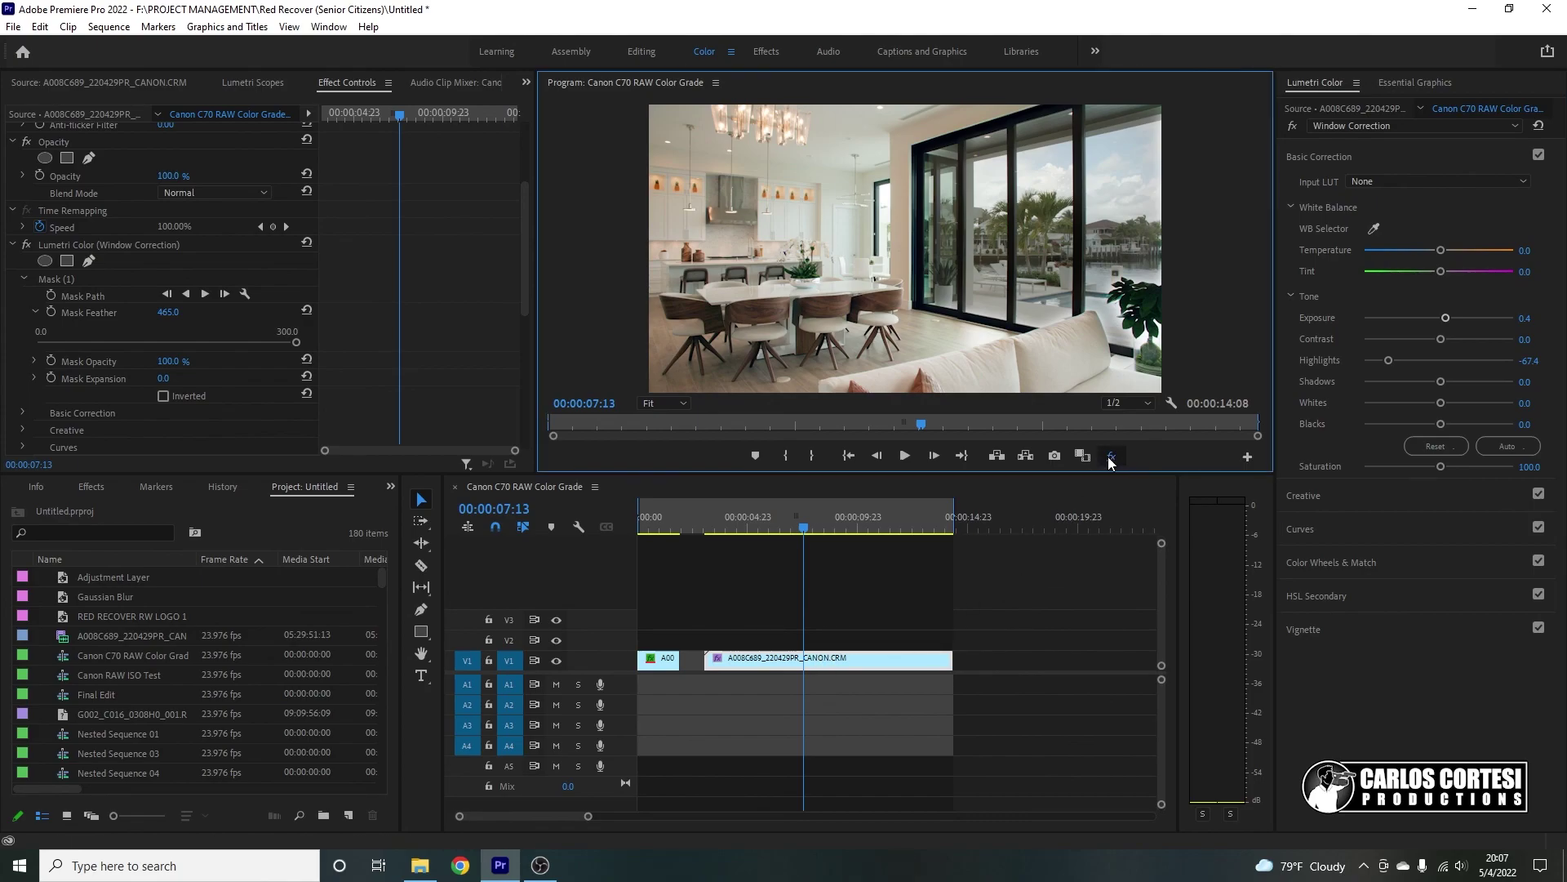
left_click(1111, 456)
left_click(1111, 457)
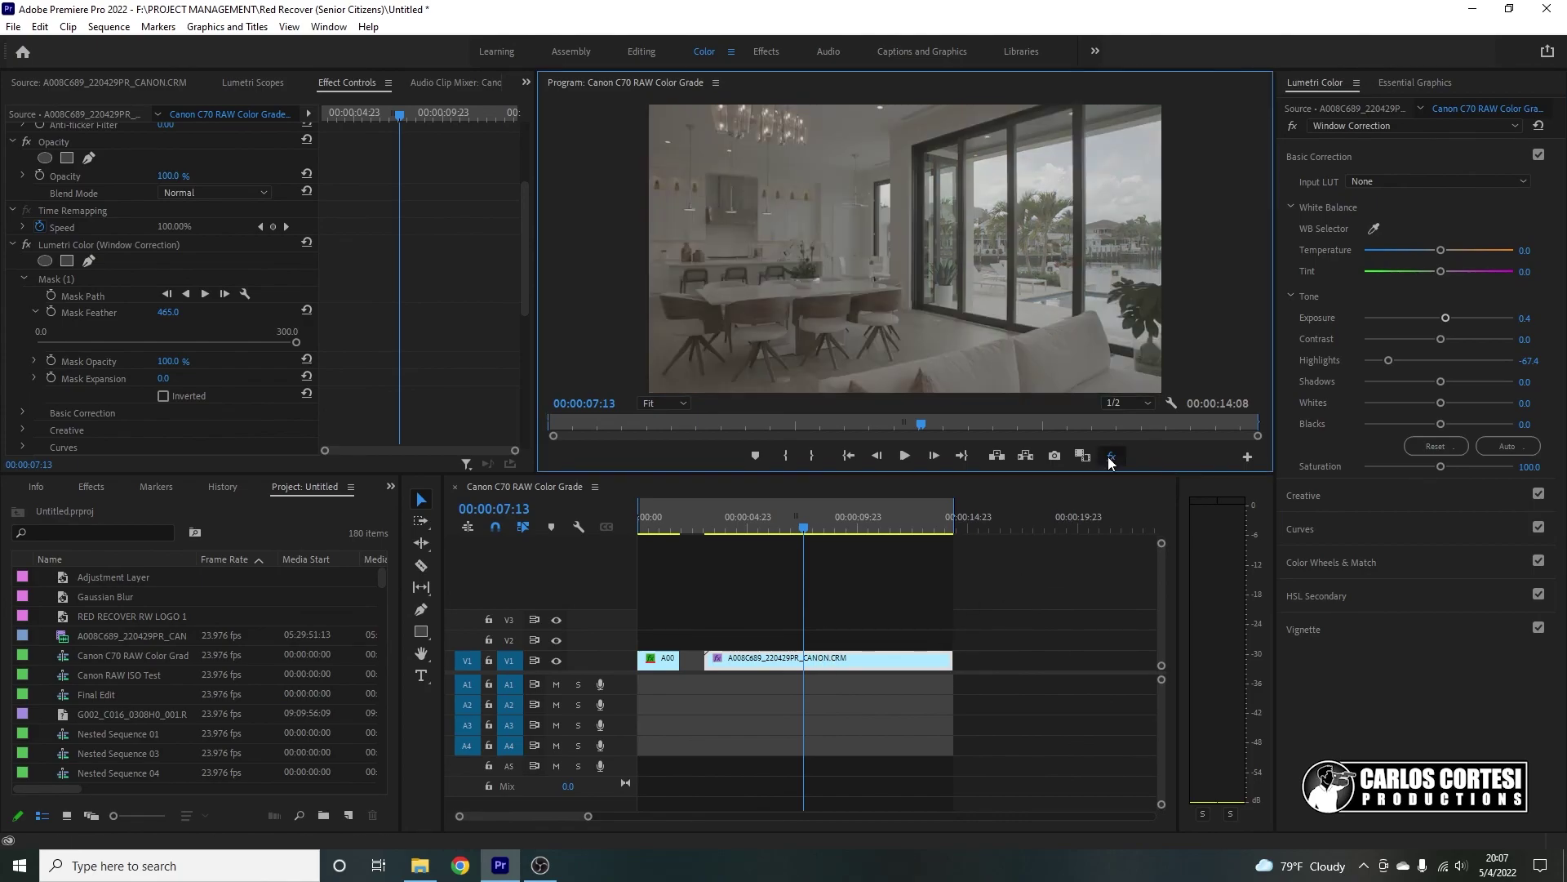
left_click(1111, 456)
left_click(1111, 456)
left_click(1111, 456)
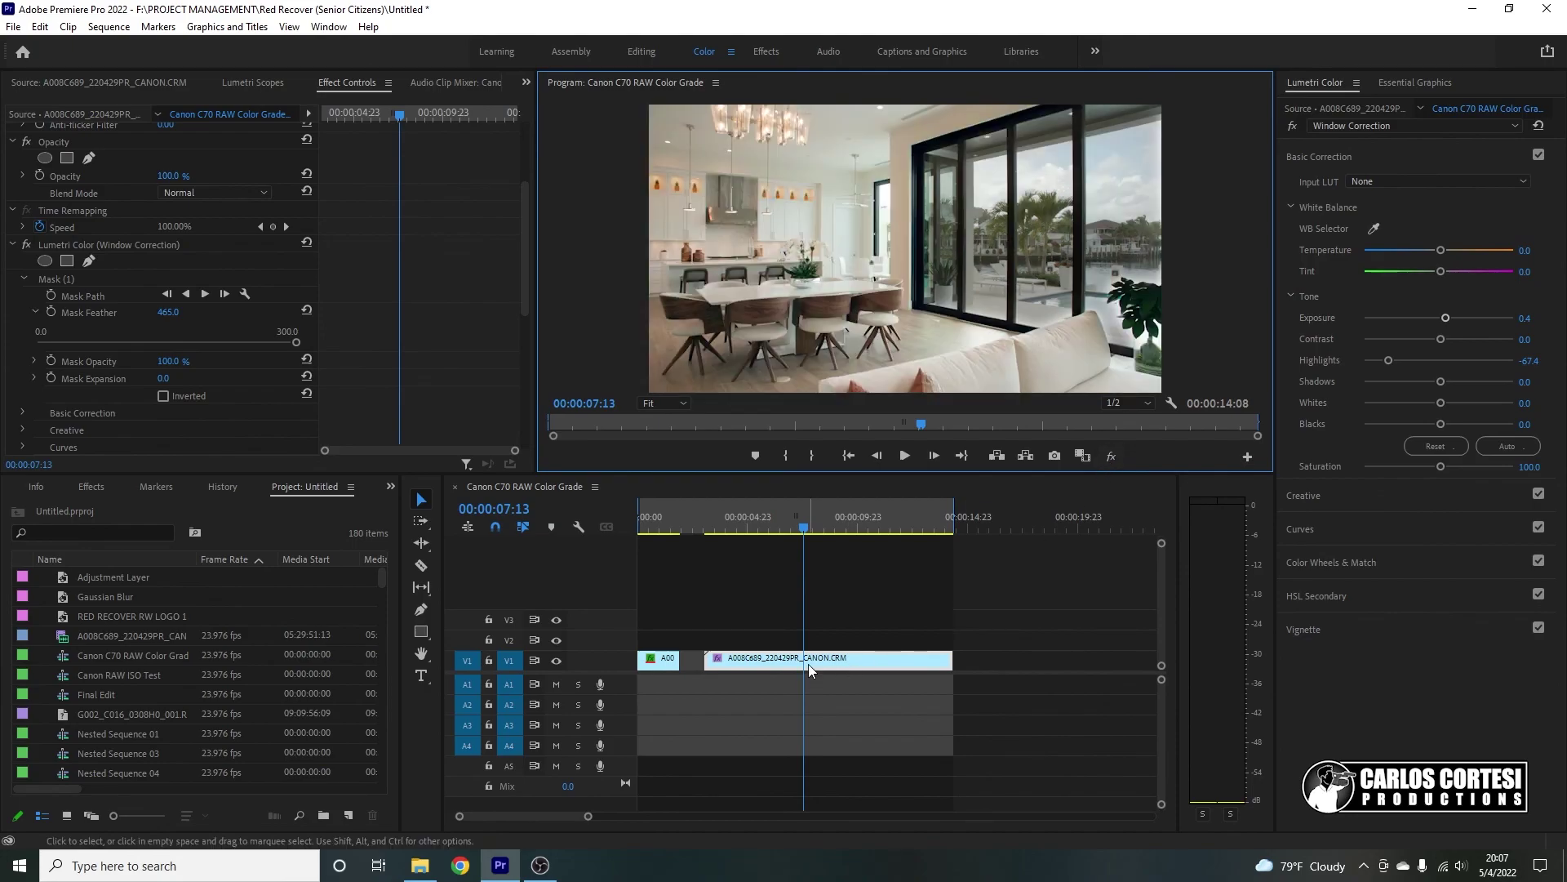
left_click(841, 636)
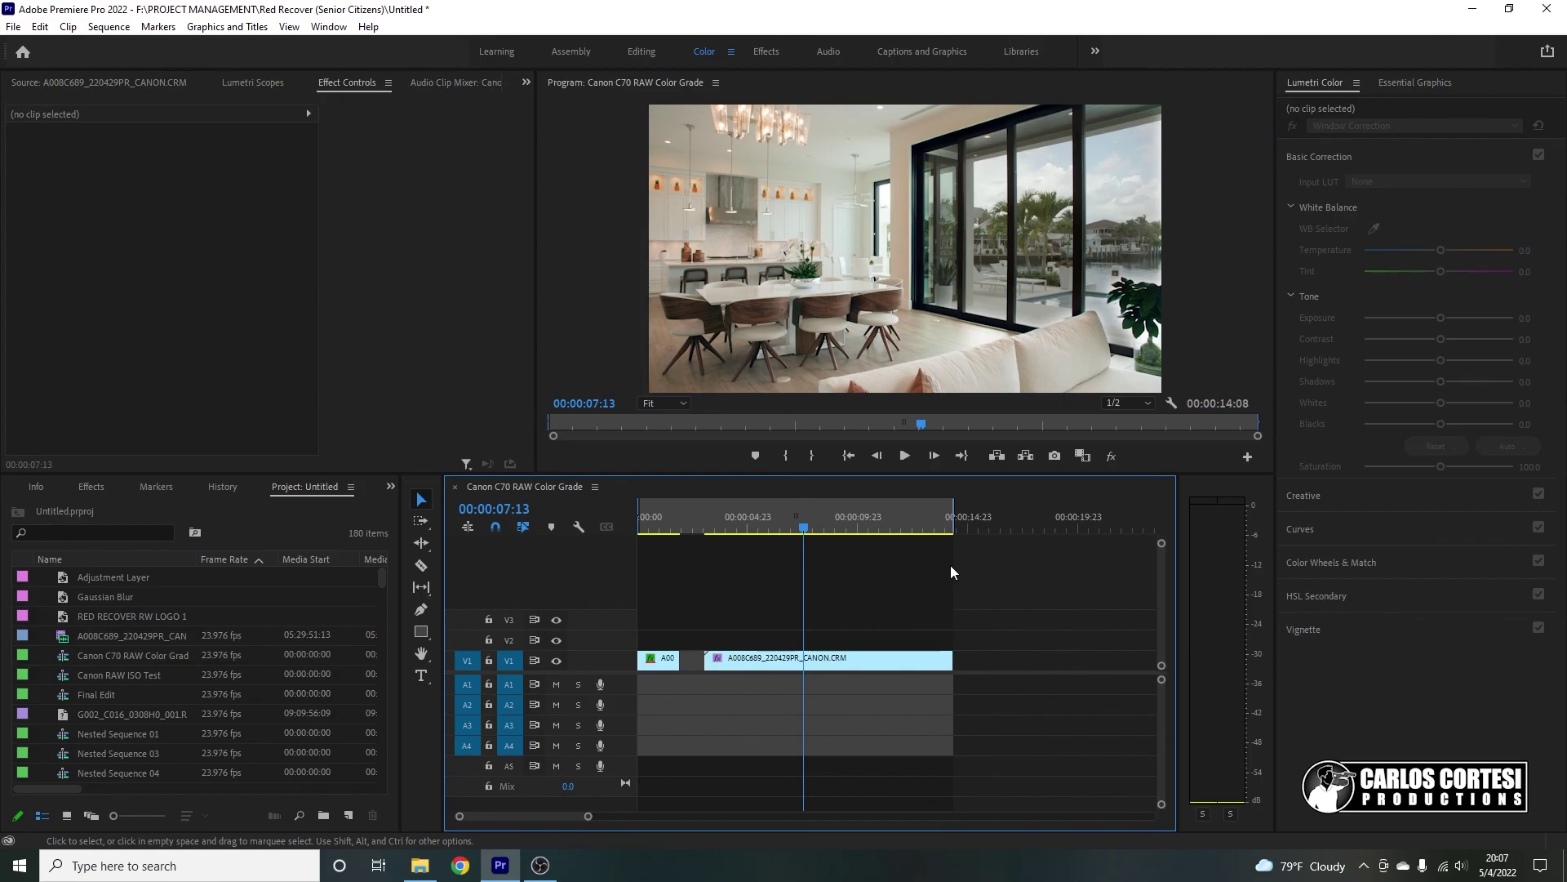